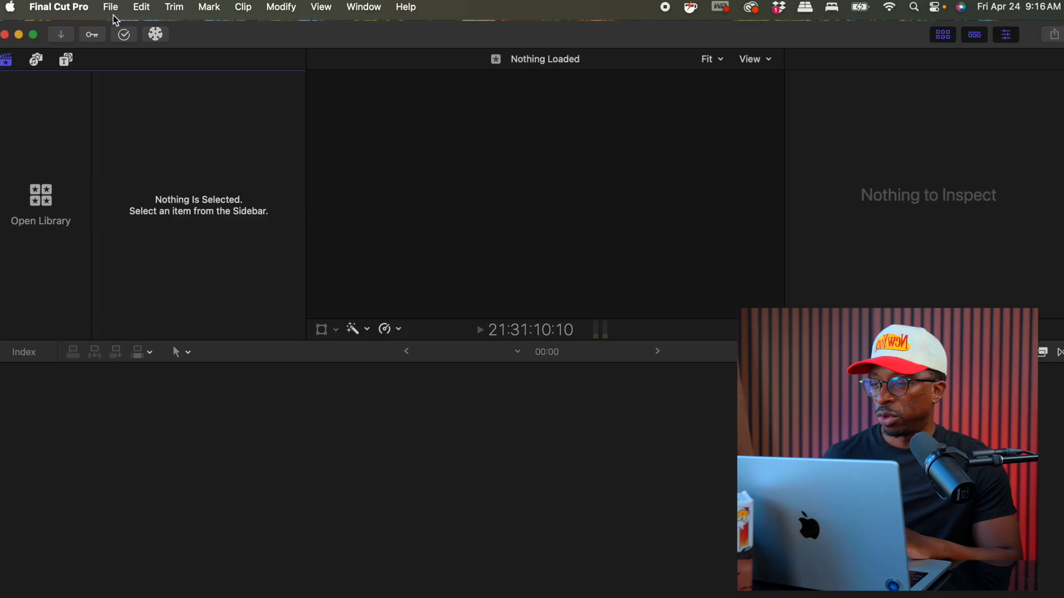
- Create a new library named "Editing Class" in the Tutorial folder on the 5TB G Drive
left_click(111, 8)
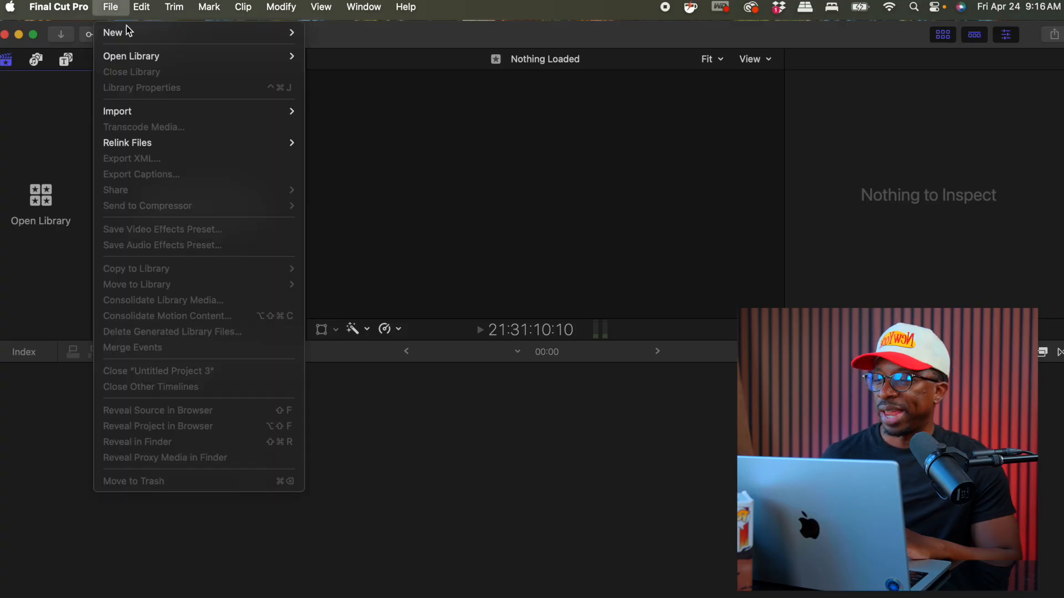
mouse_move(131, 31)
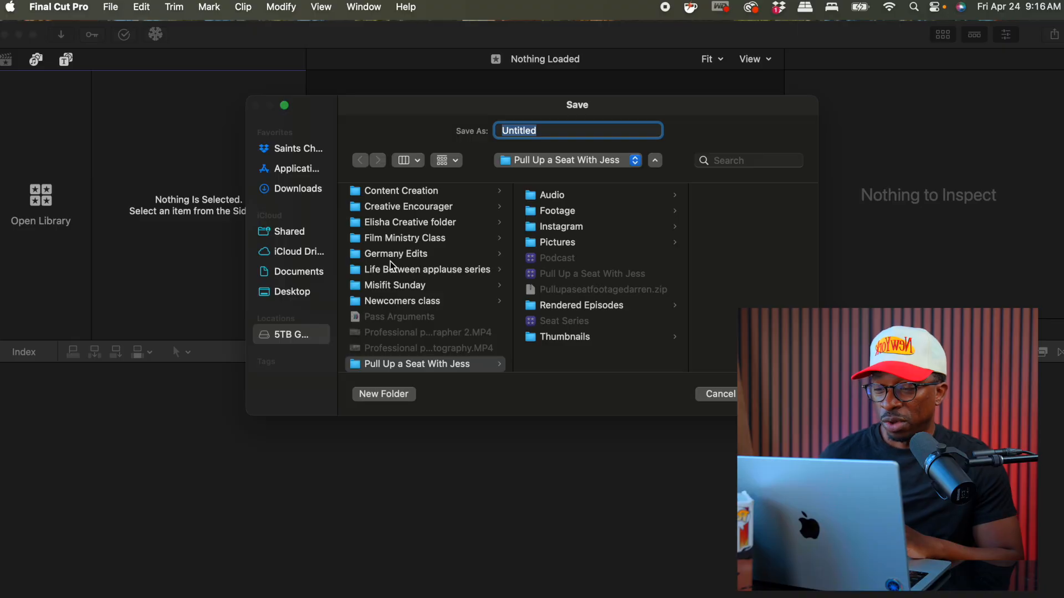
scroll(390, 262, "down", 4)
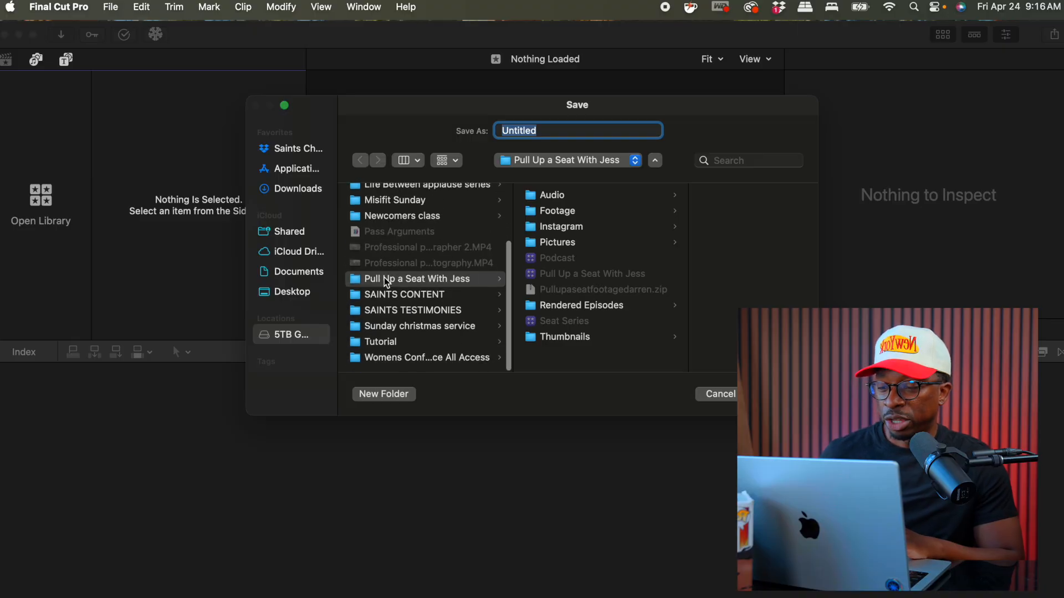
left_click(377, 342)
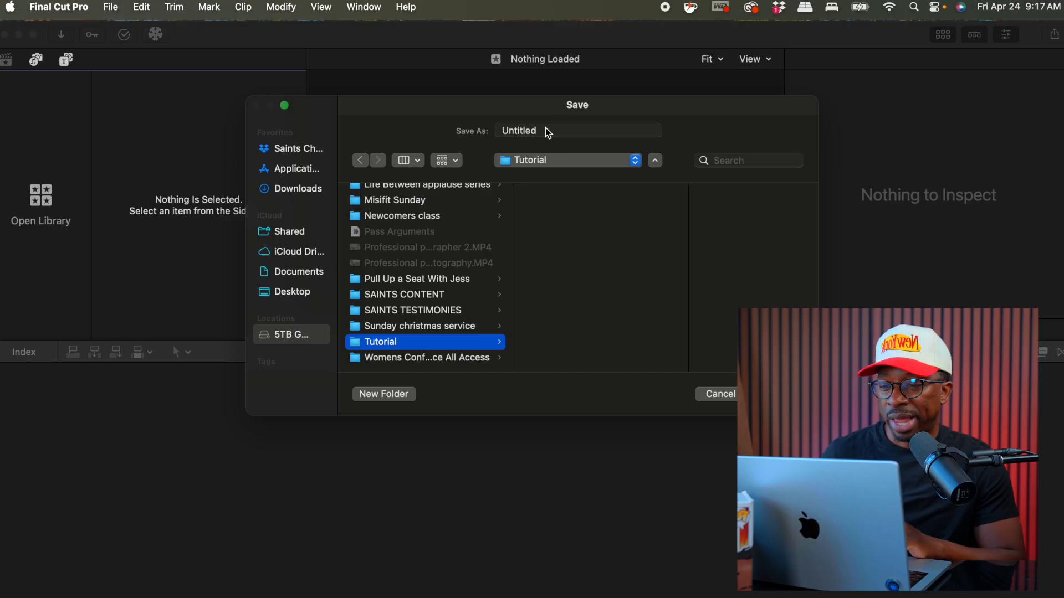
double_click(502, 132)
type("Editing Class")
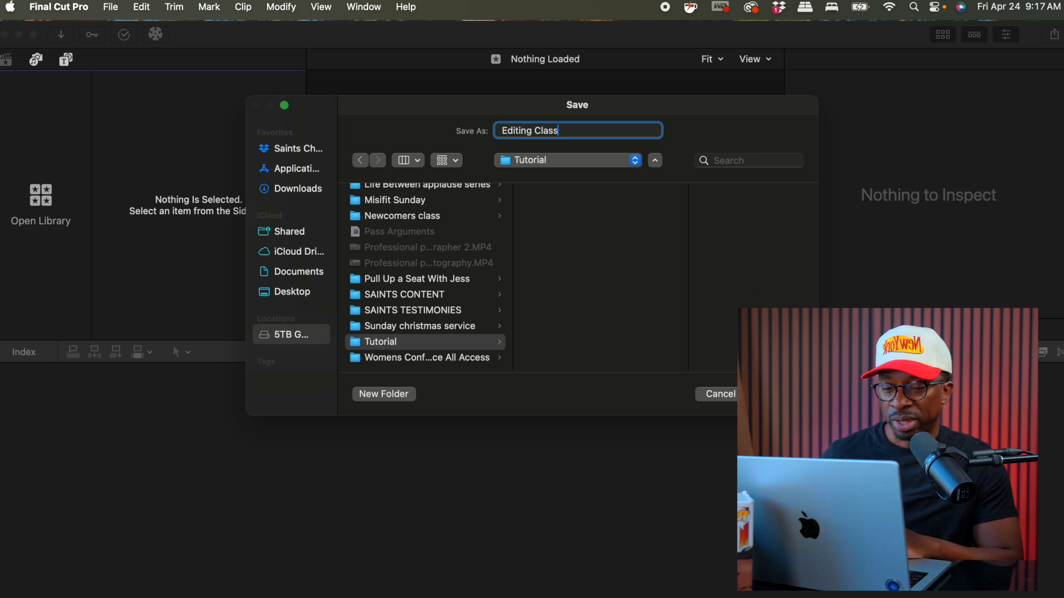
key("Return")
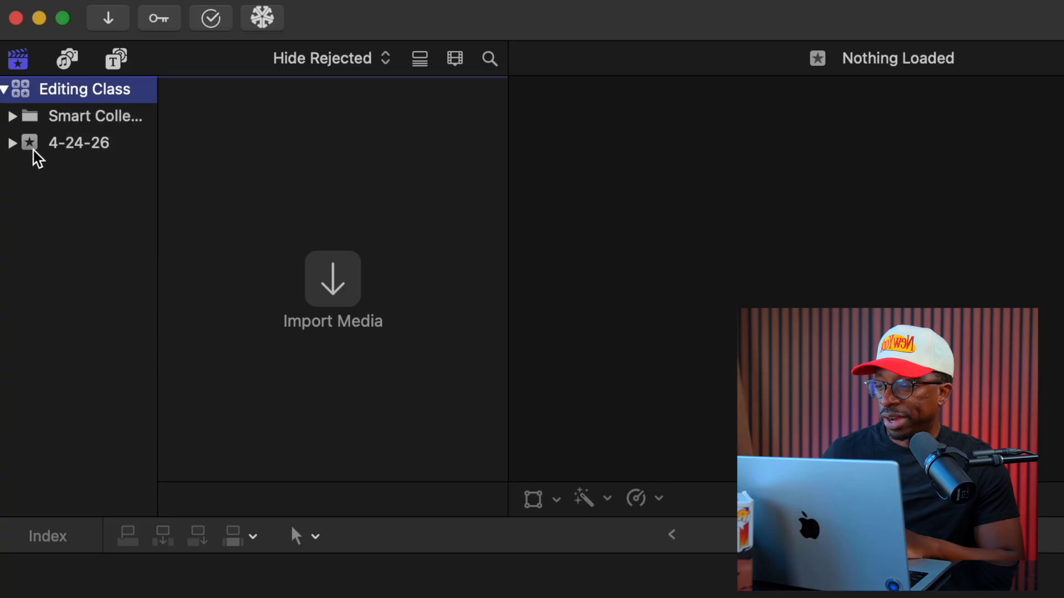
- Rename the library's 4-24-26 event as "Long form"
left_click(82, 145)
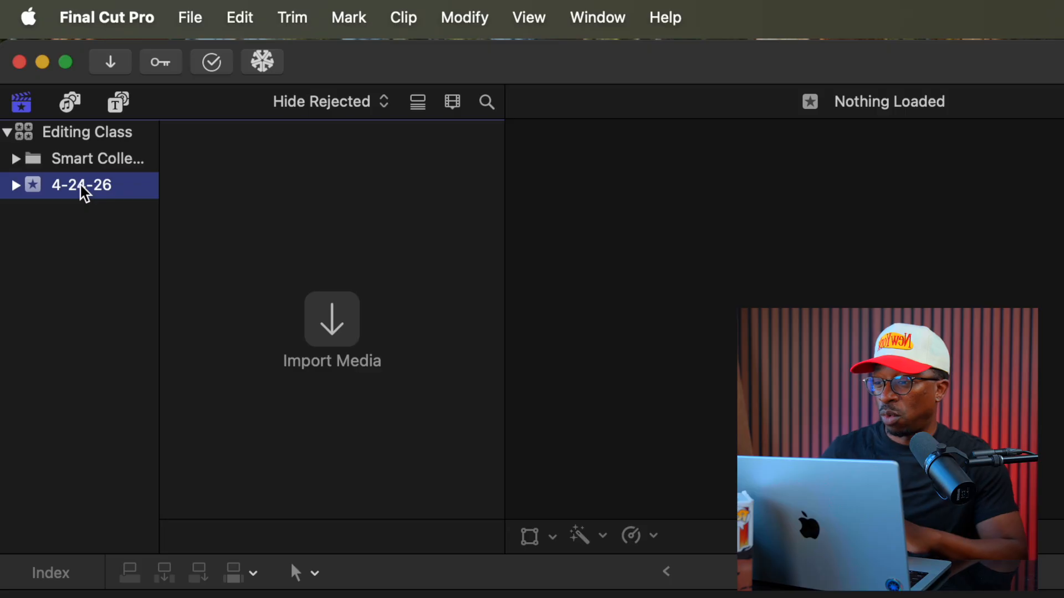
left_click(82, 186)
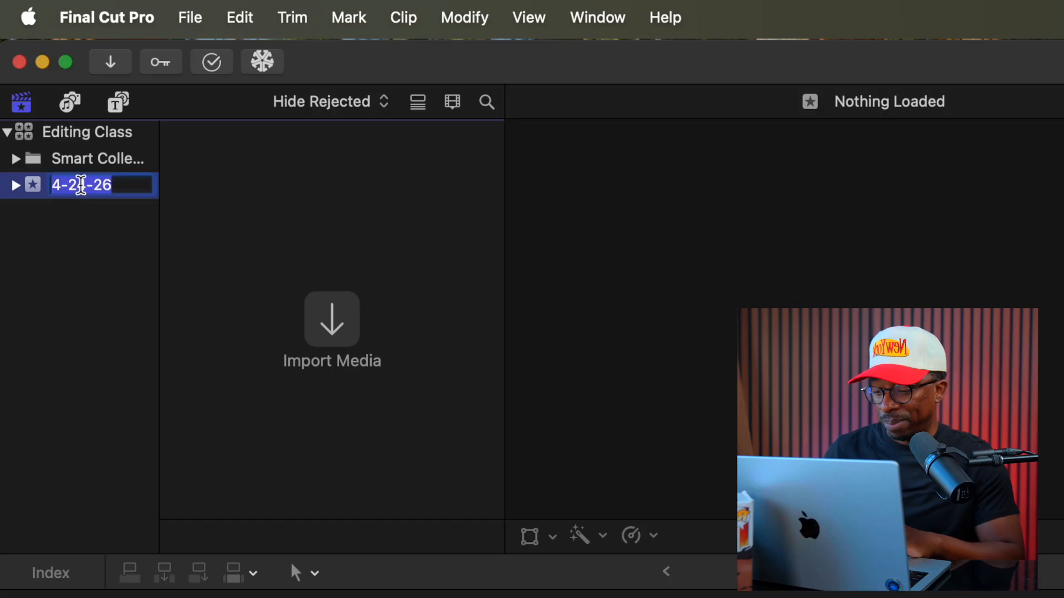
type("Long form")
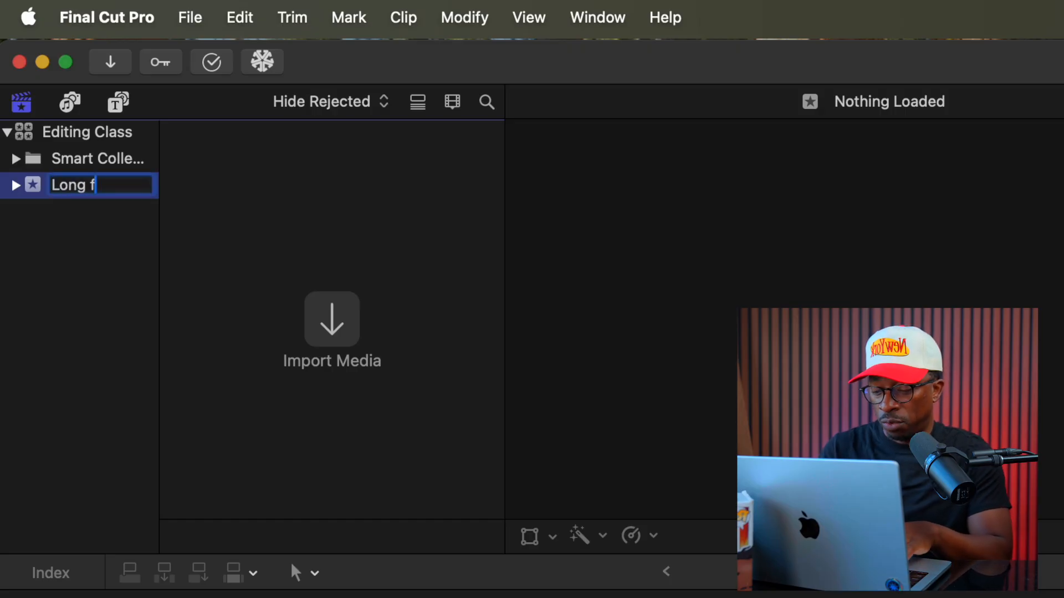
key("Return")
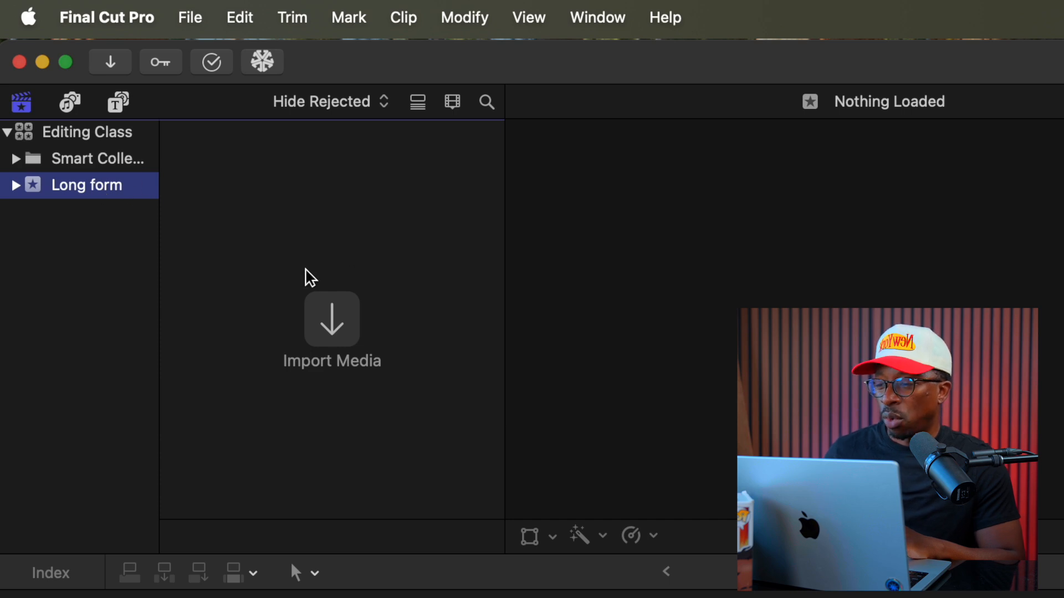
left_click(190, 19)
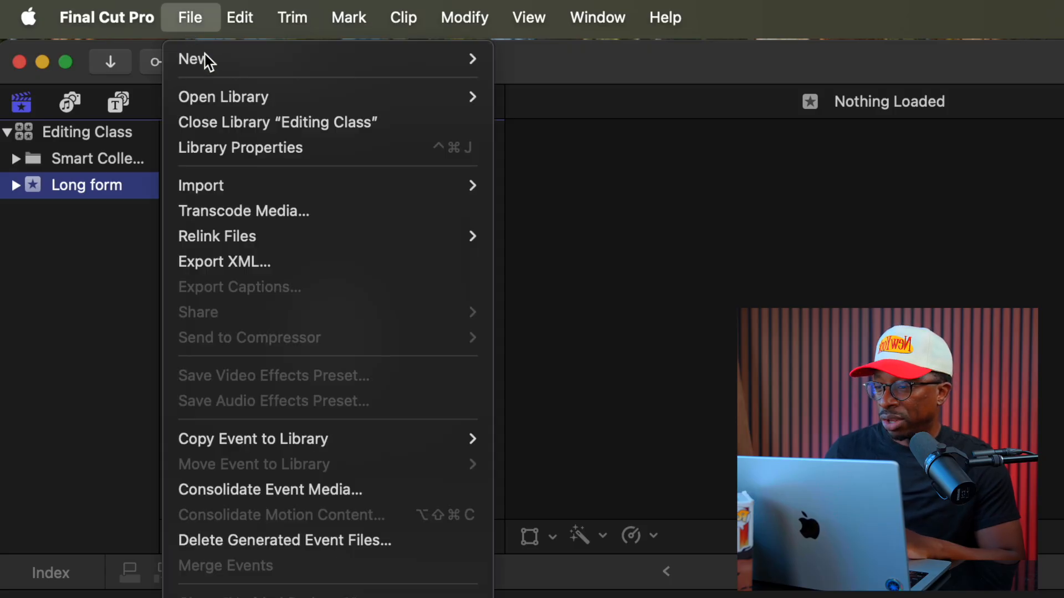
mouse_move(231, 188)
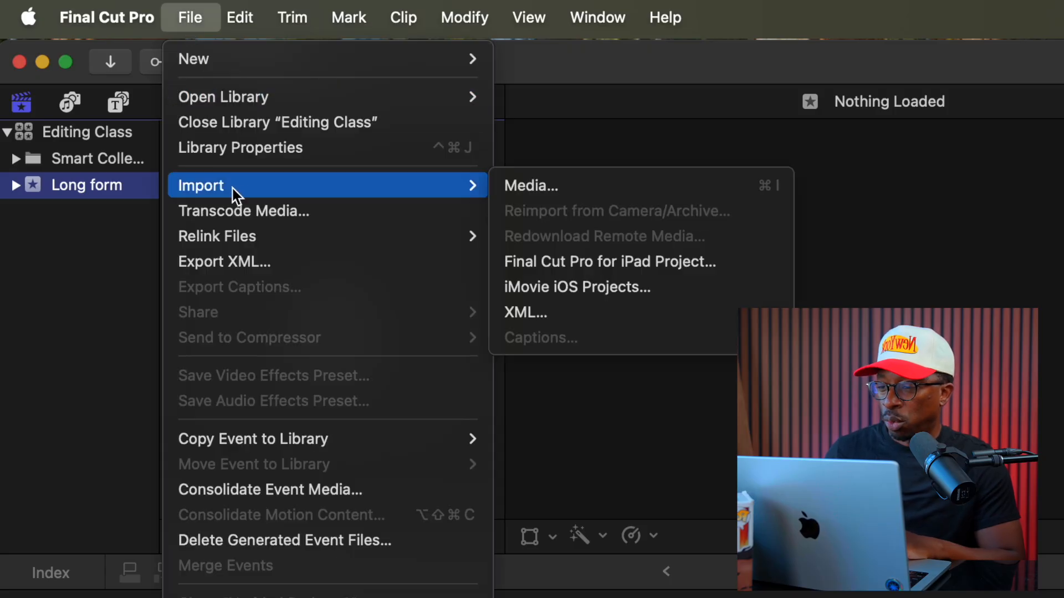
left_click(532, 187)
scroll(218, 576, "down", 5)
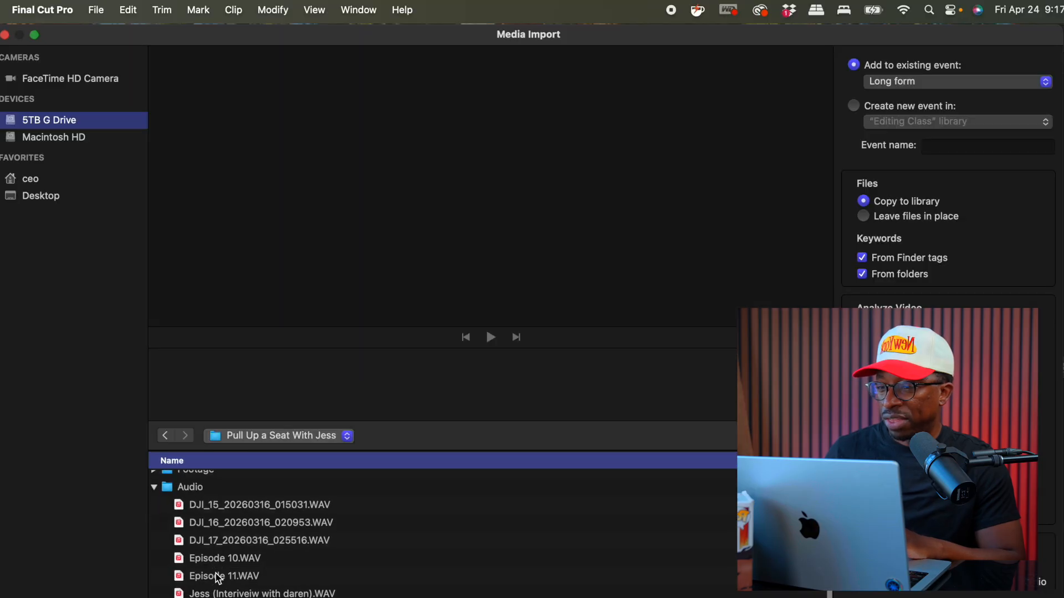
scroll(218, 577, "up", 6)
scroll(222, 575, "down", 3)
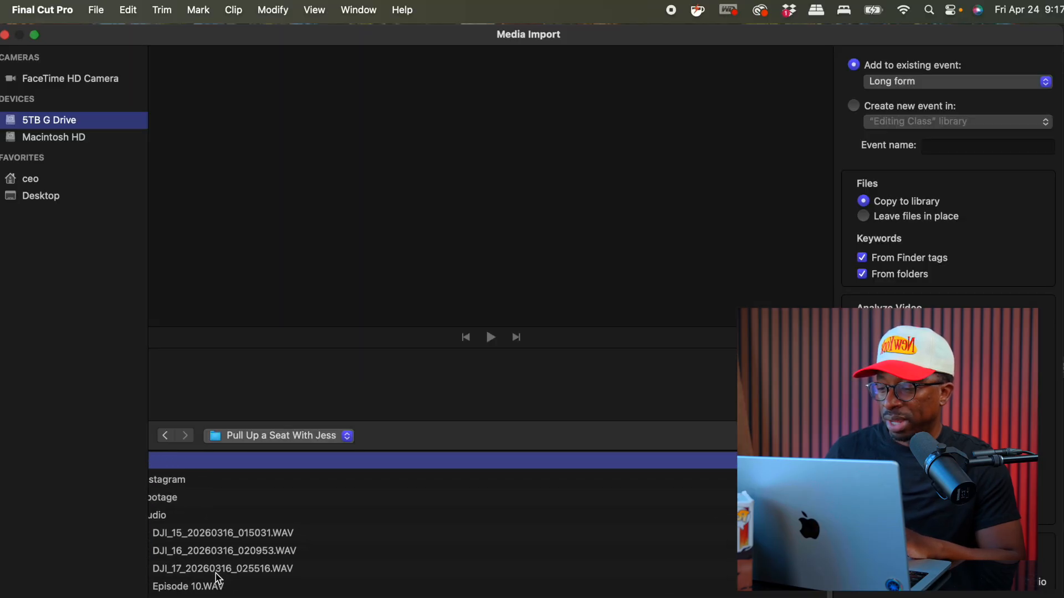
scroll(218, 578, "up", 2)
scroll(225, 538, "down", 3)
left_click(164, 459)
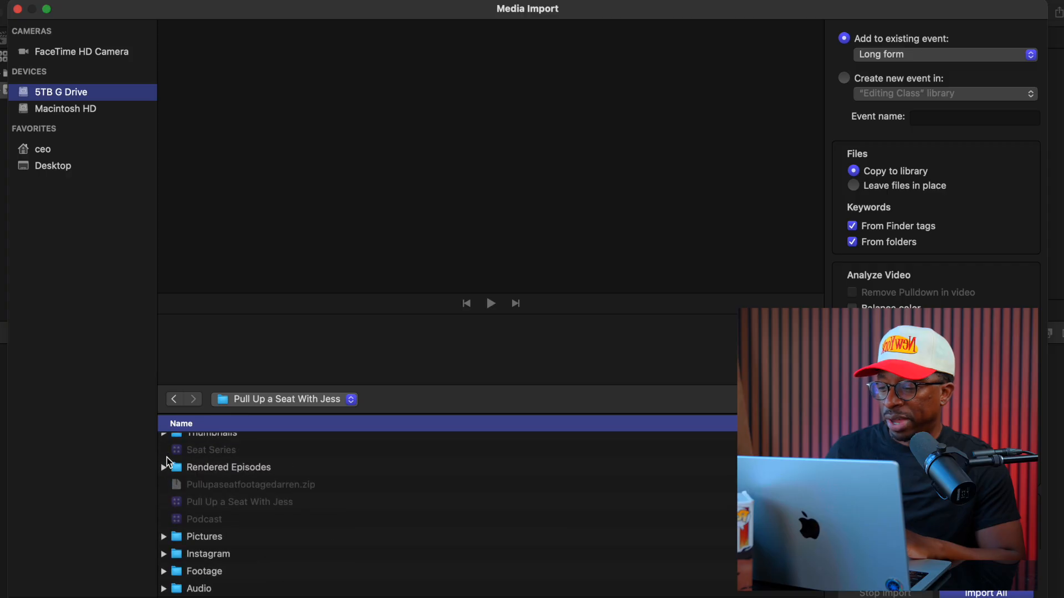
left_click(18, 10)
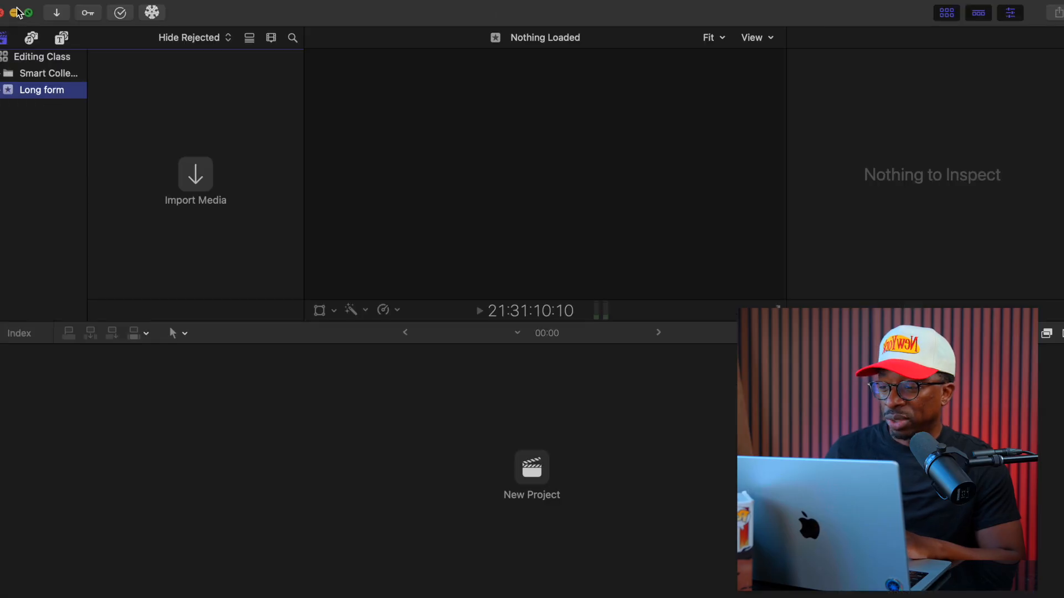
- Switch to Finder and import clip 1 through clip 4 from the Editing video folder into the Long form event
left_click(80, 597)
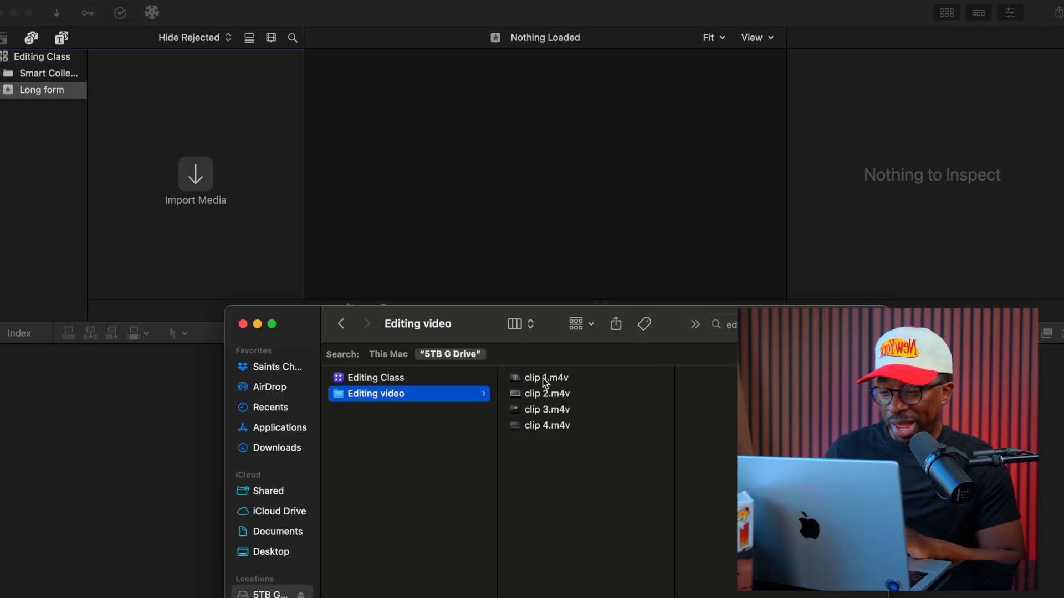
left_click(543, 379)
left_click(542, 427, "shift")
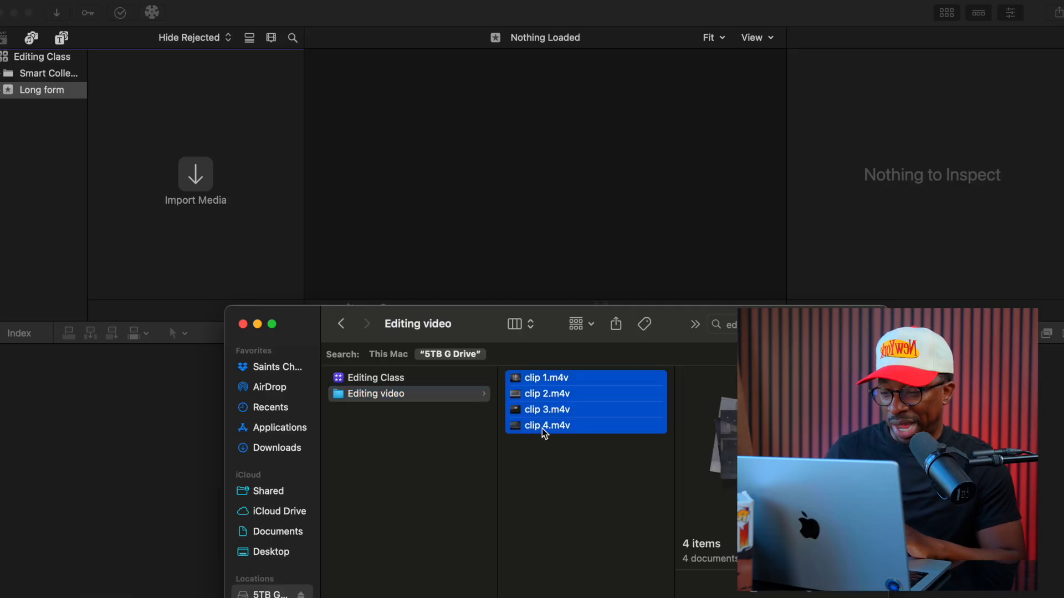
left_click_drag(544, 393, 45, 87)
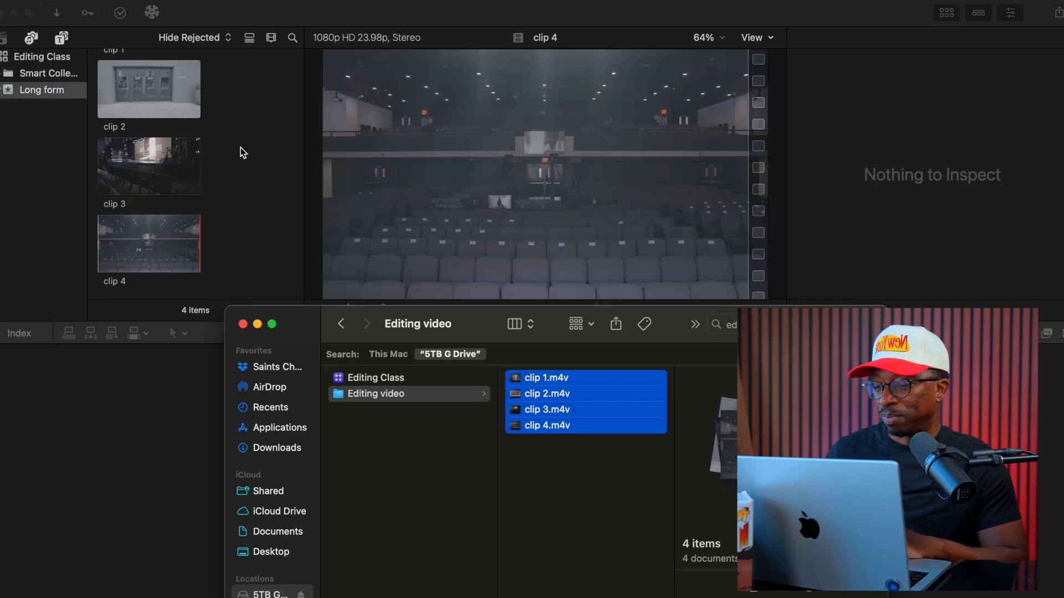
left_click(242, 324)
- Look through the imported clips and widen the browser area so the thumbnails fit in two columns
scroll(209, 209, "up", 3)
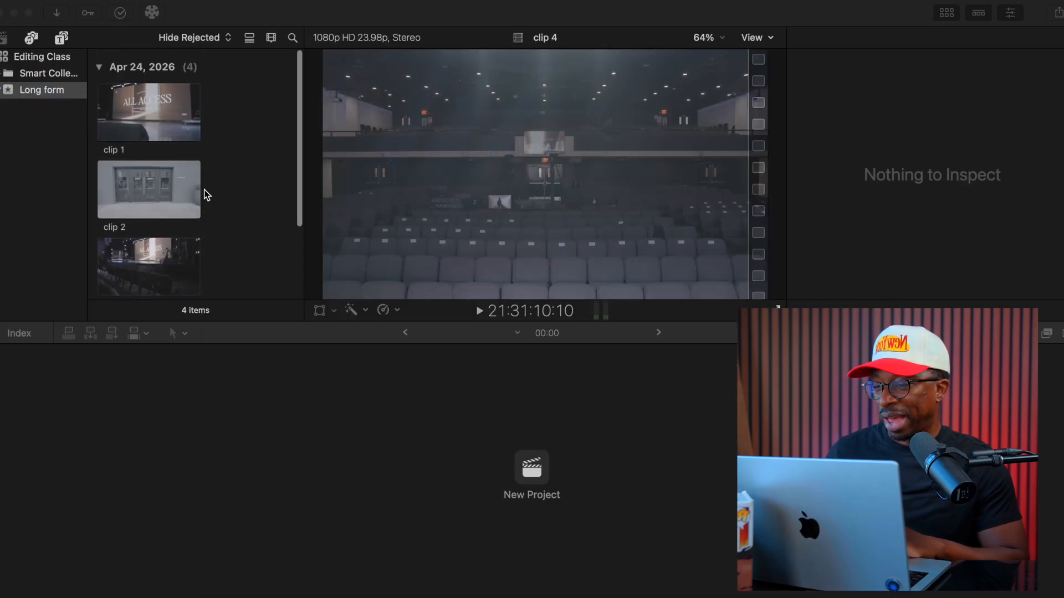
scroll(206, 196, "down", 3)
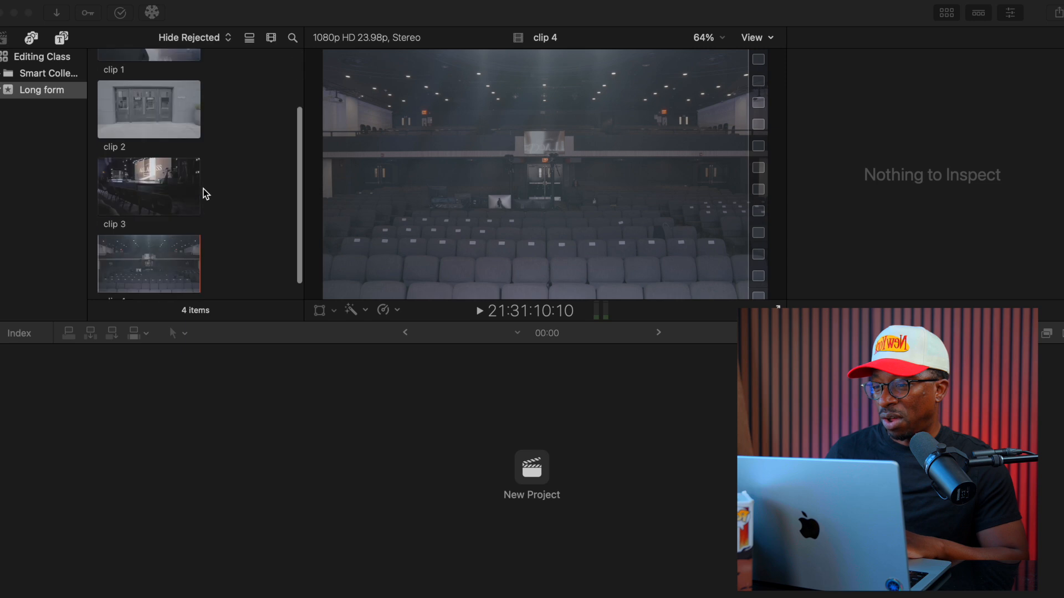
left_click(301, 36)
left_click_drag(305, 36, 360, 41)
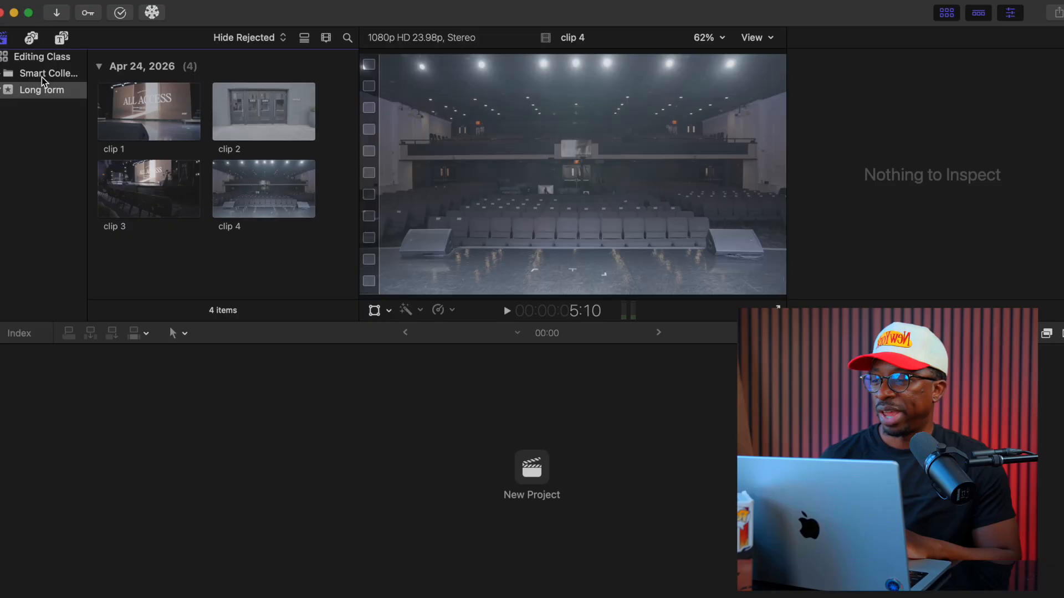
- Add two keyword collections to the Long form event, named "Footage" and "Audio"
right_click(31, 96)
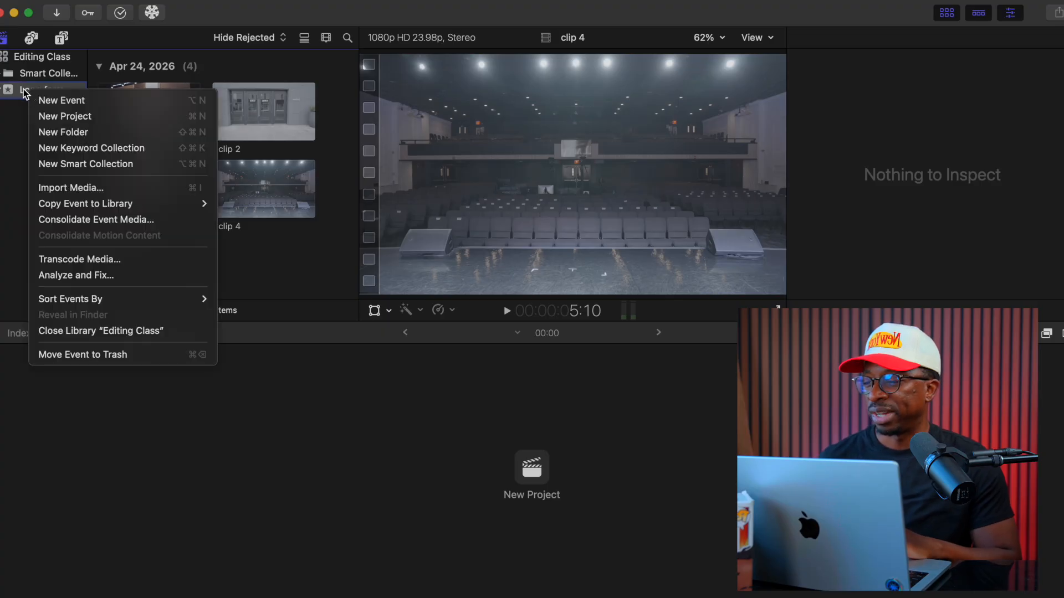
left_click(72, 150)
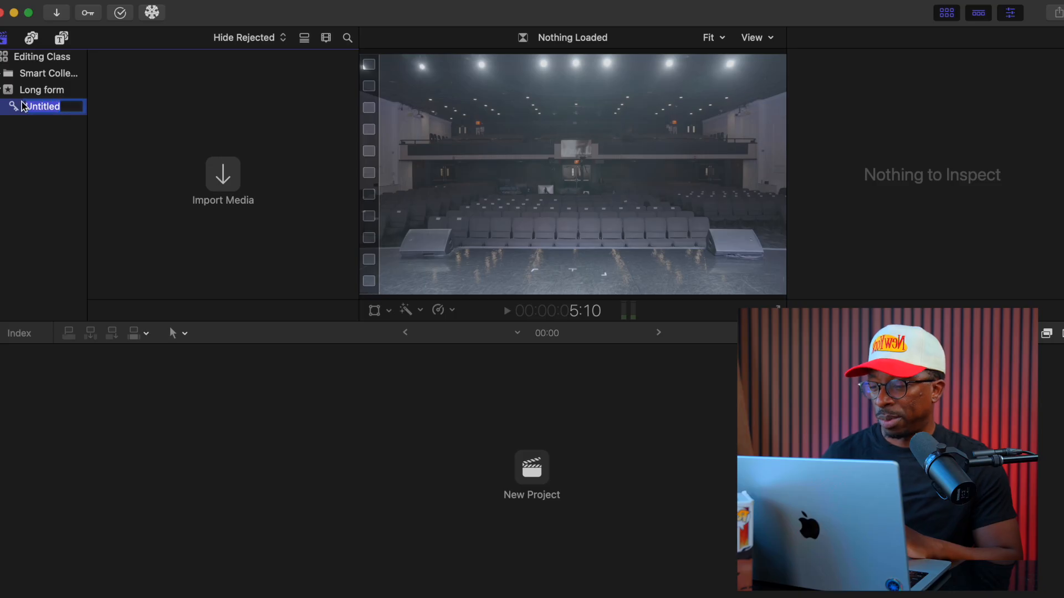
type("Footage")
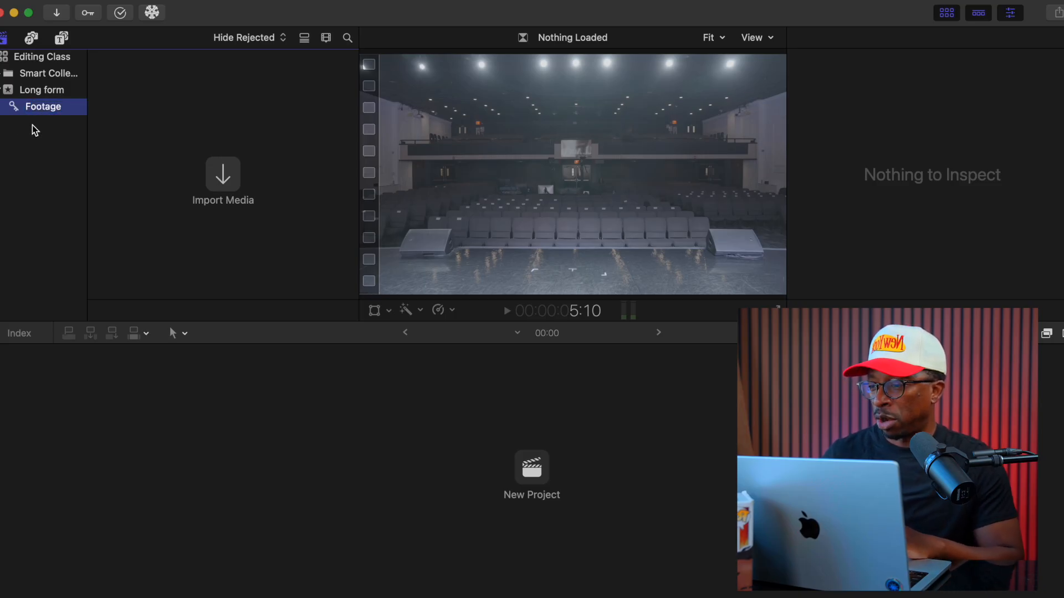
right_click(28, 90)
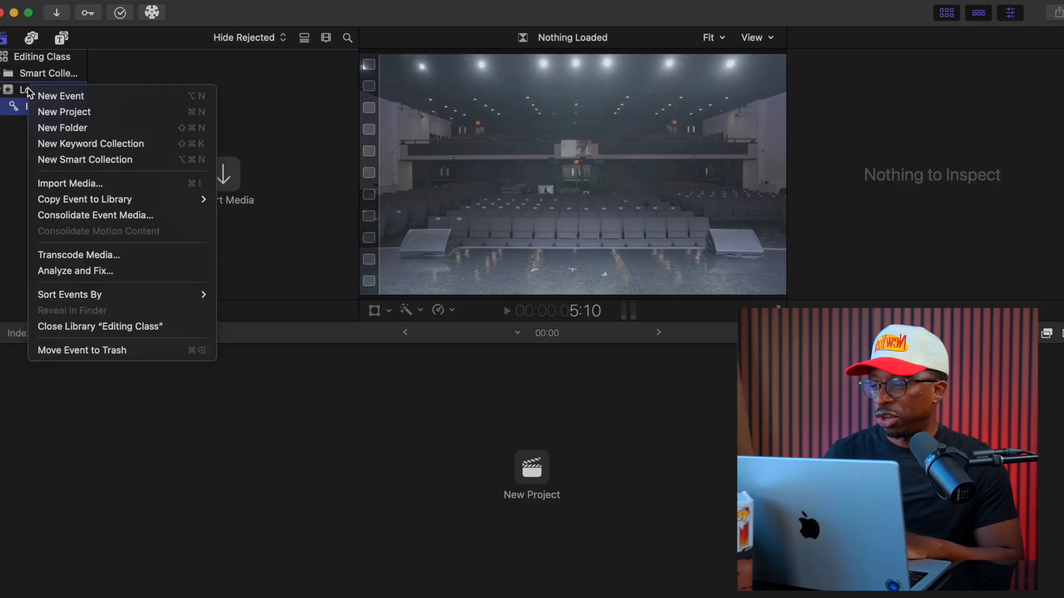
left_click(72, 145)
type("Audio")
key("Return")
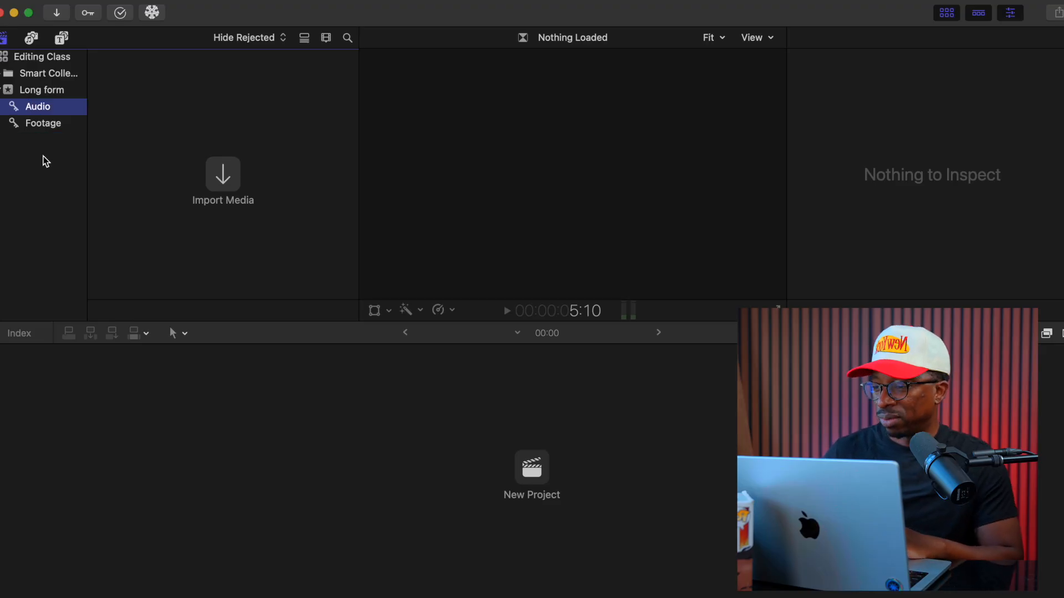
- Assign all four clips from the Editing Class library to the Footage keyword collection and check the Footage and Audio collections
left_click(52, 126)
left_click(52, 58)
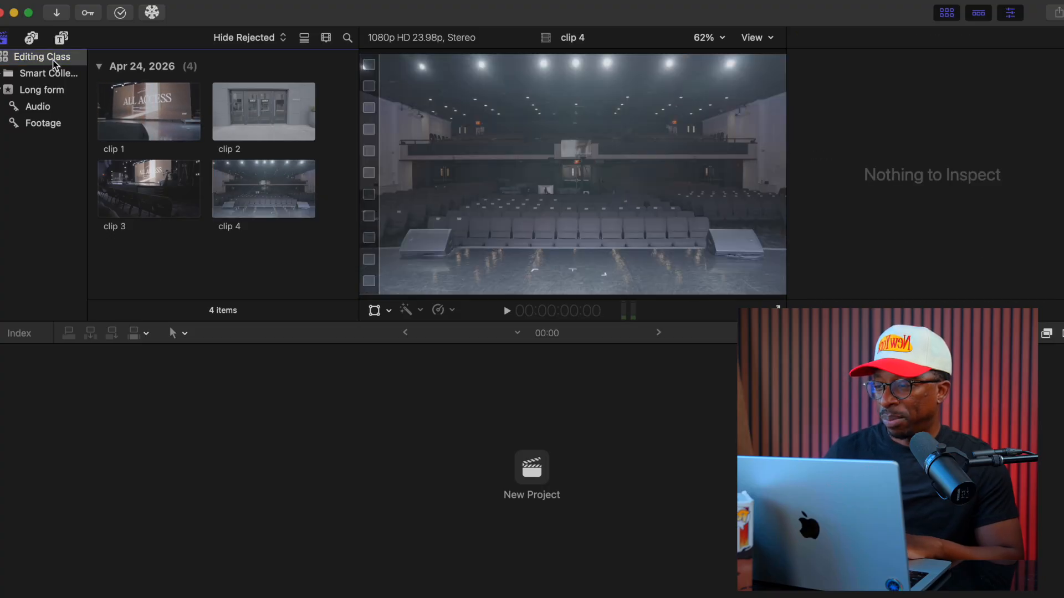
left_click(162, 114)
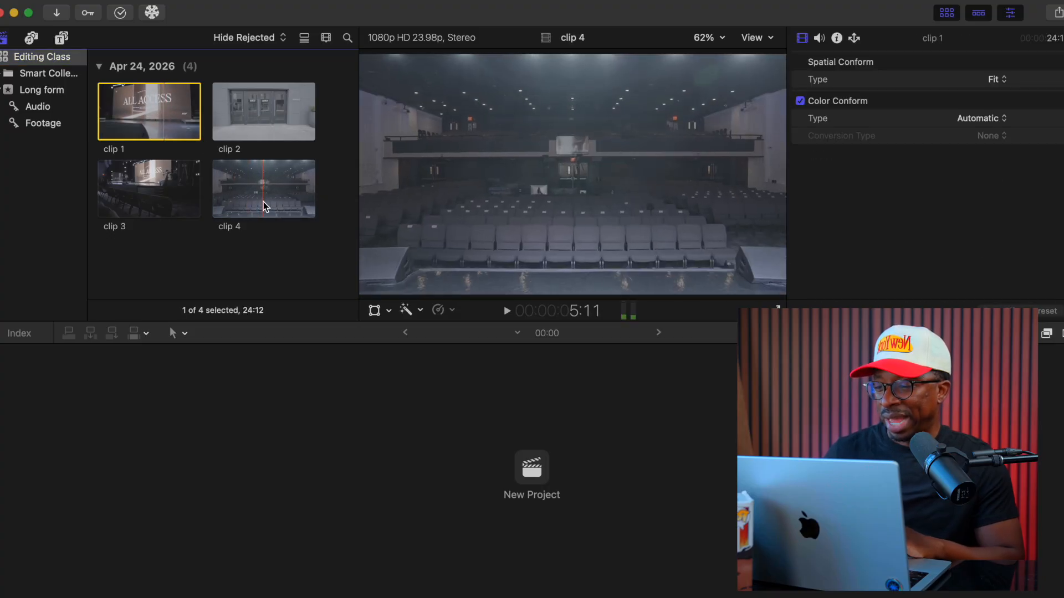
left_click(262, 197, "shift")
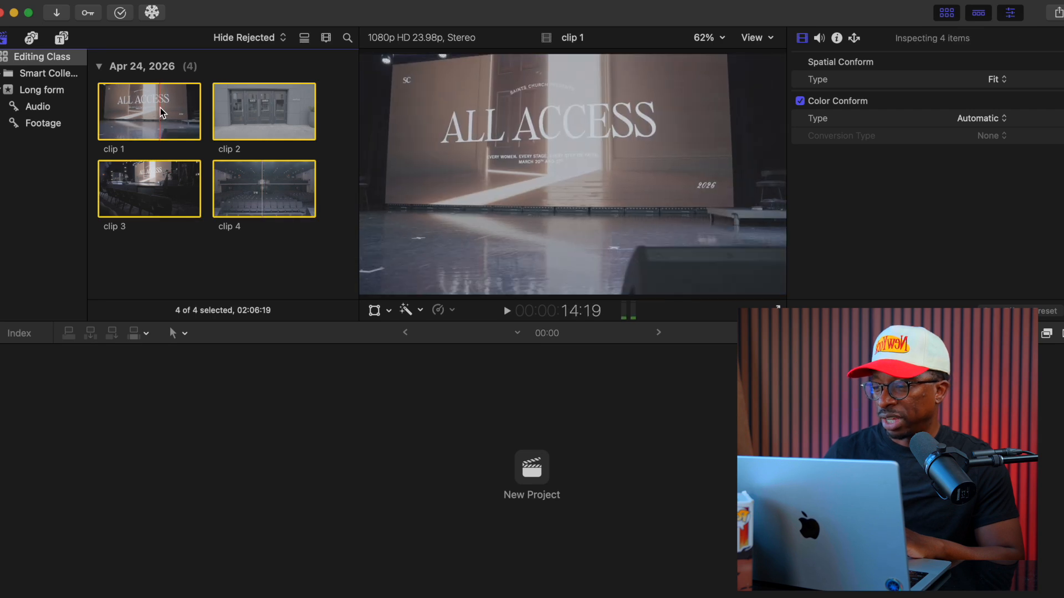
left_click_drag(157, 113, 43, 125)
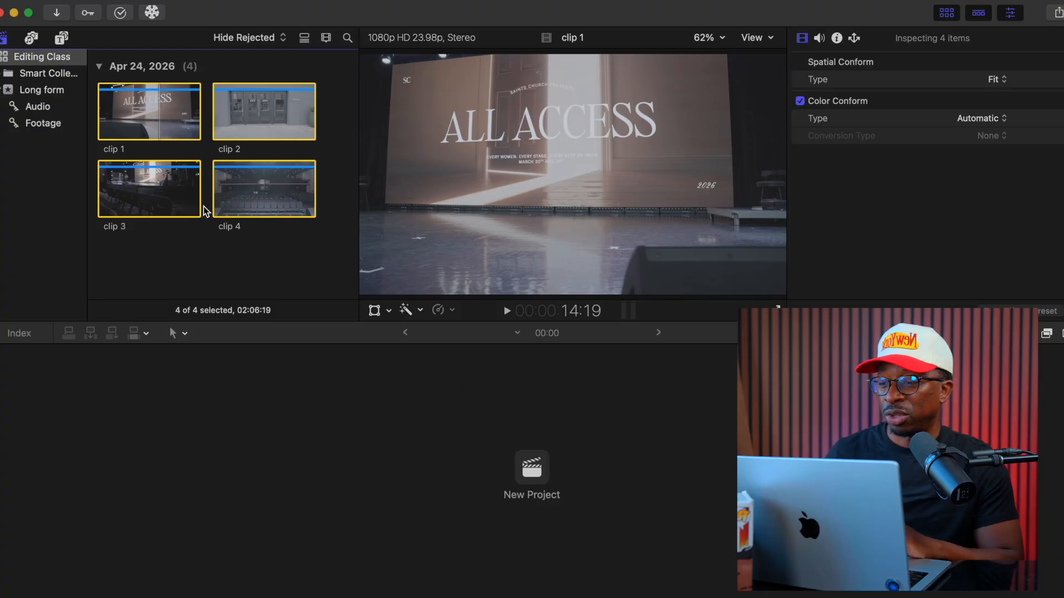
left_click(45, 124)
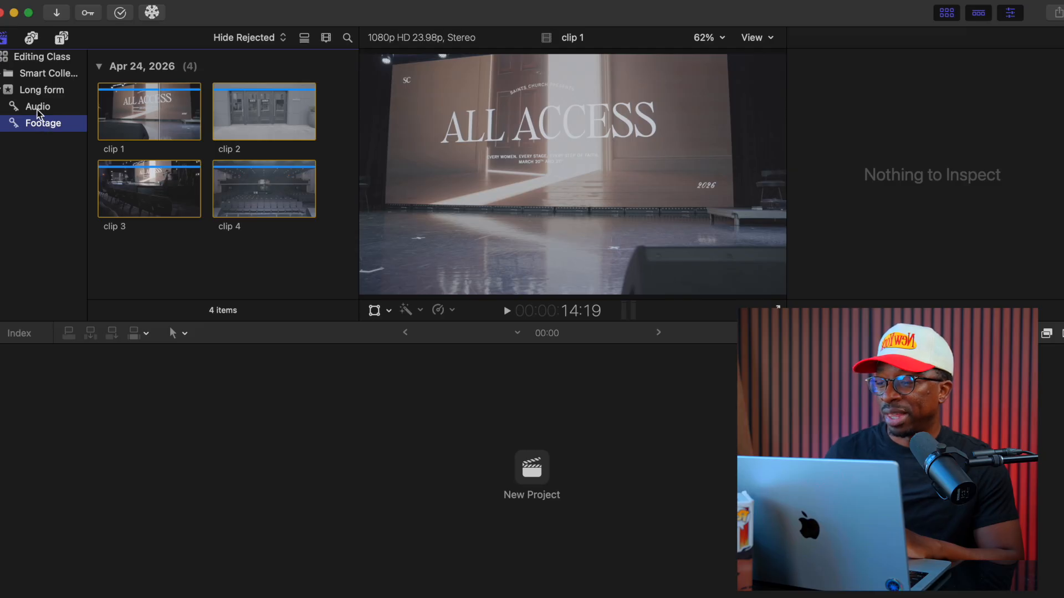
left_click(38, 113)
- Add a keyword collection named "Music" to the Long form event and show the clips in the Footage collection
right_click(32, 95)
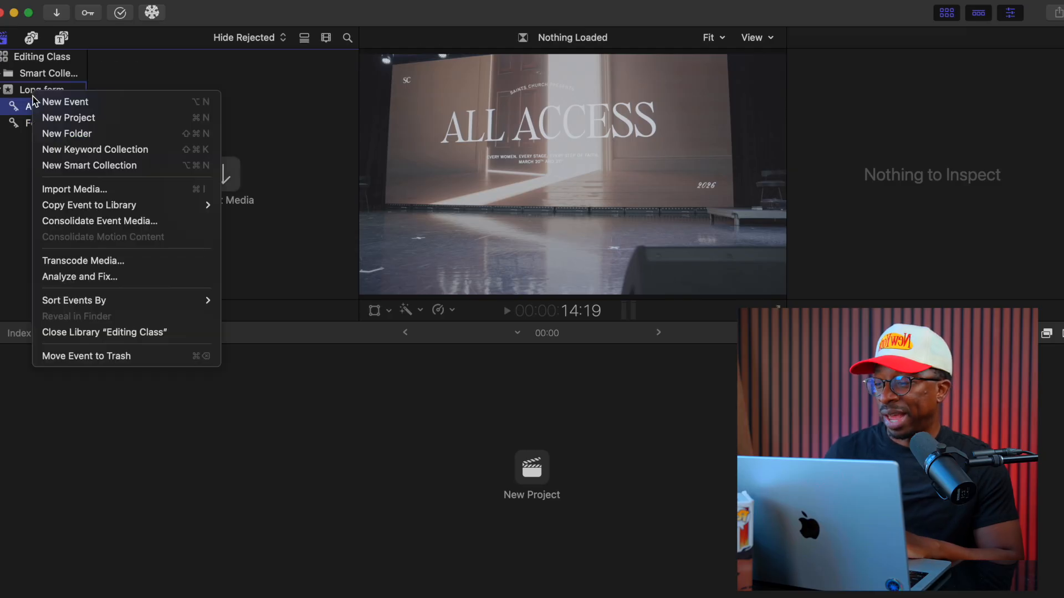
left_click(64, 148)
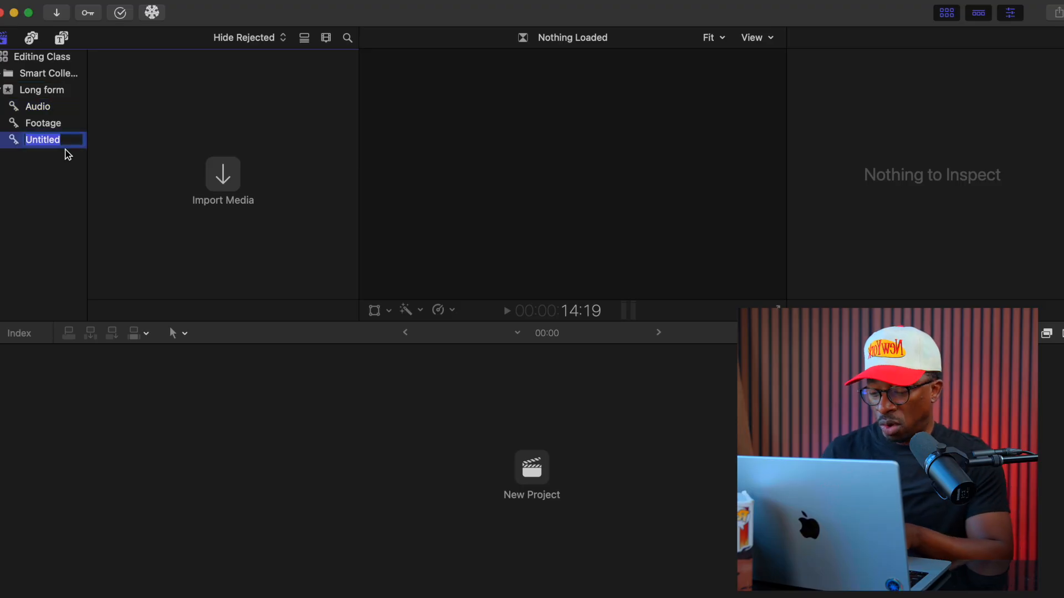
type("Music")
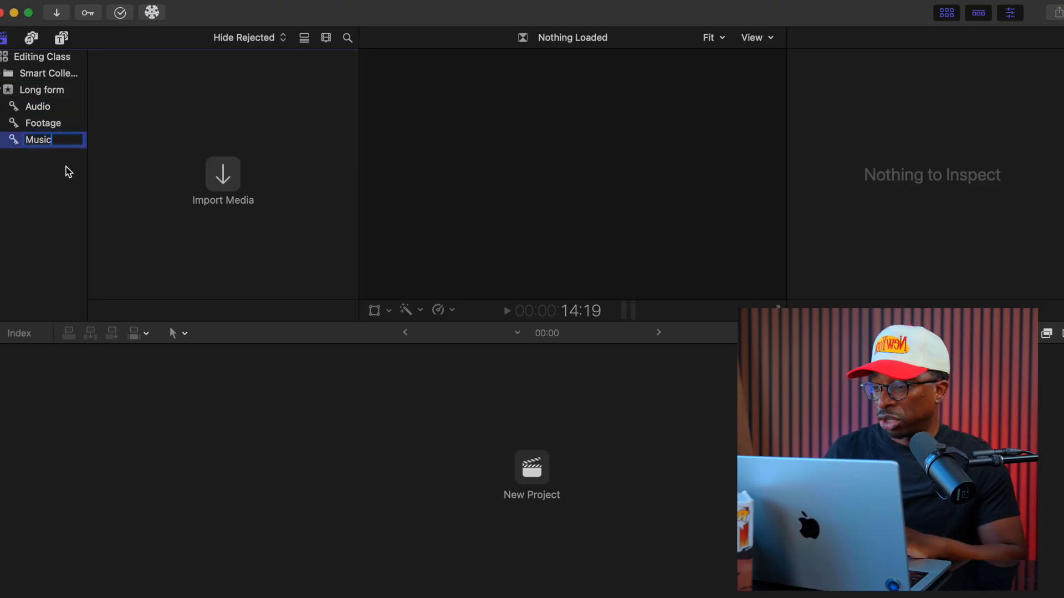
key("Return")
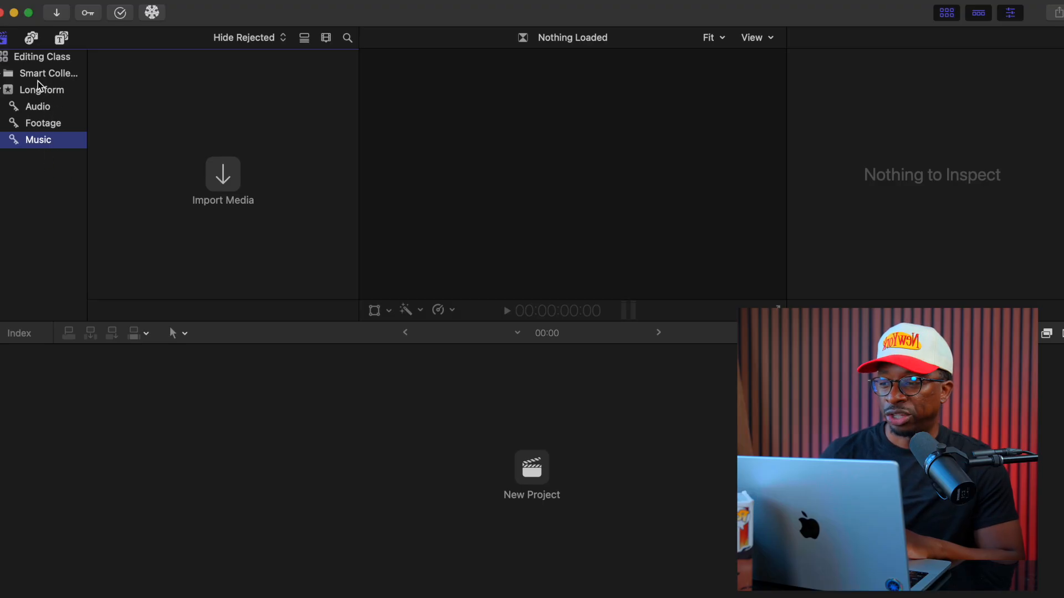
left_click(37, 123)
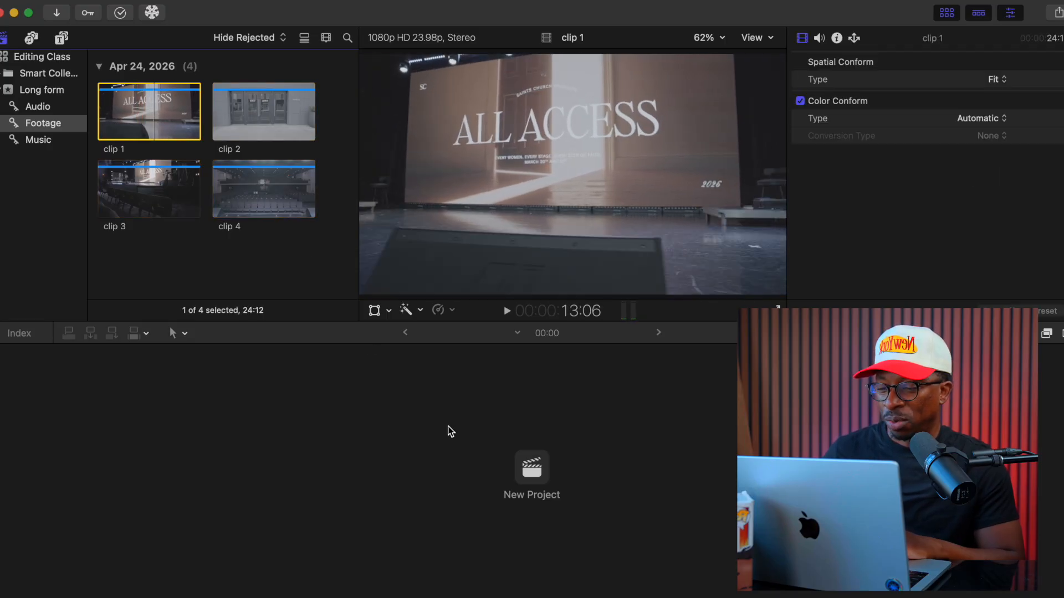
- Start a new project in the Long form event and name it "Venue Premier"
left_click(532, 468)
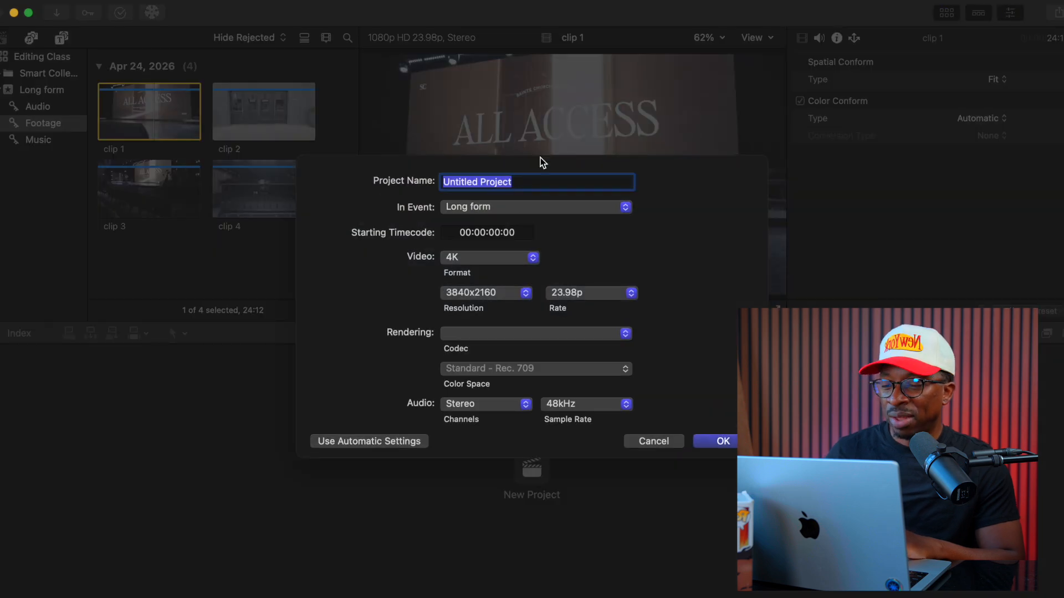
left_click_drag(517, 182, 463, 179)
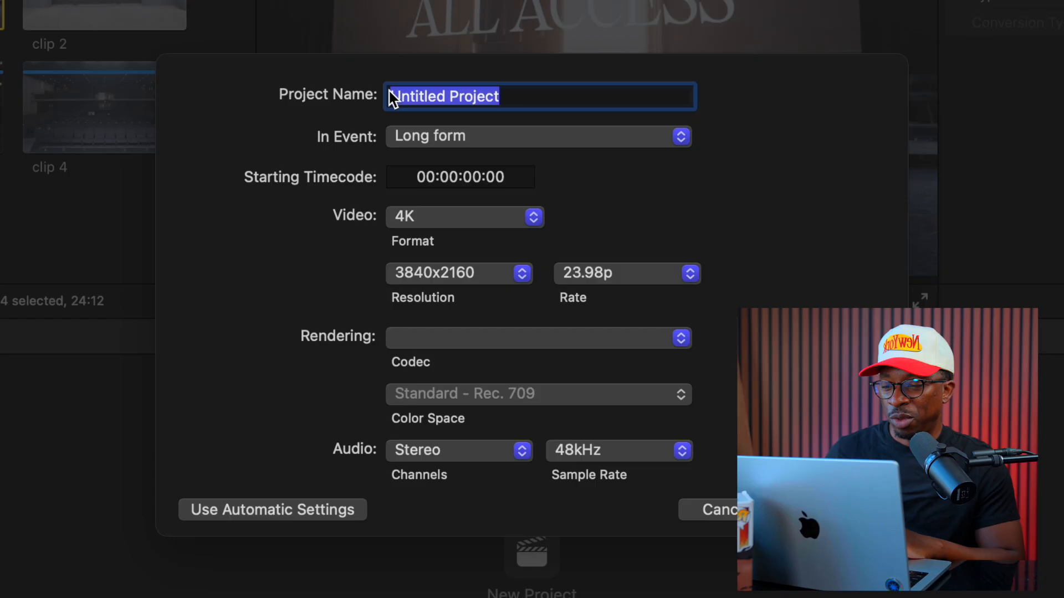
type("Venue")
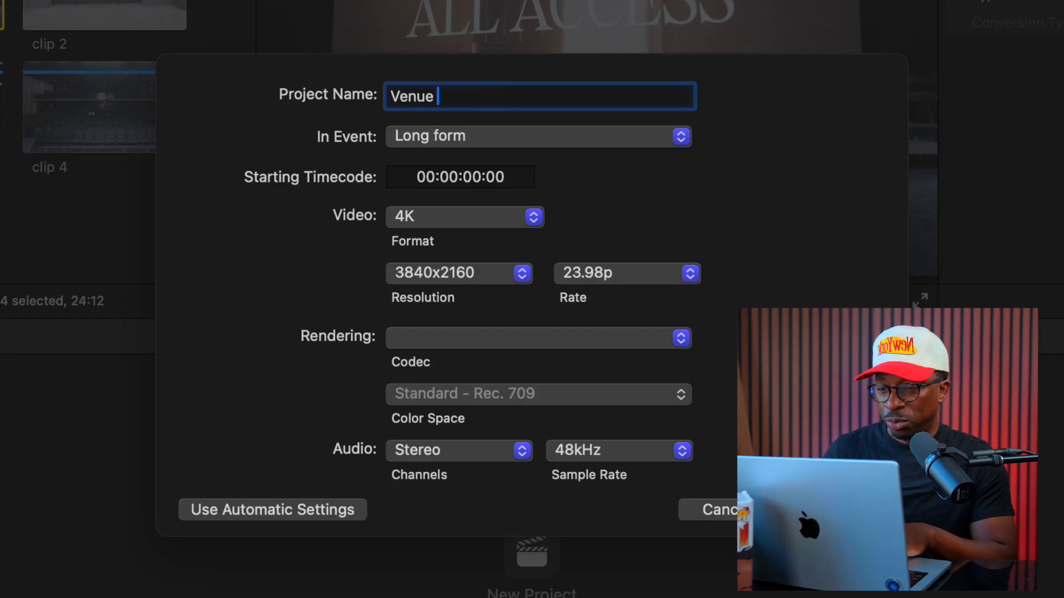
type("P")
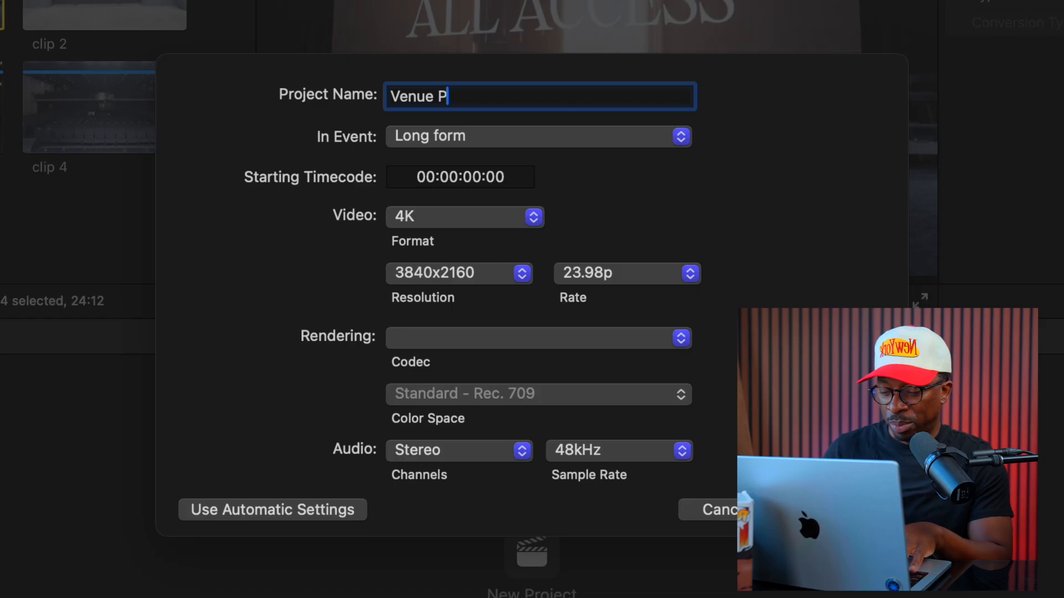
type("remier")
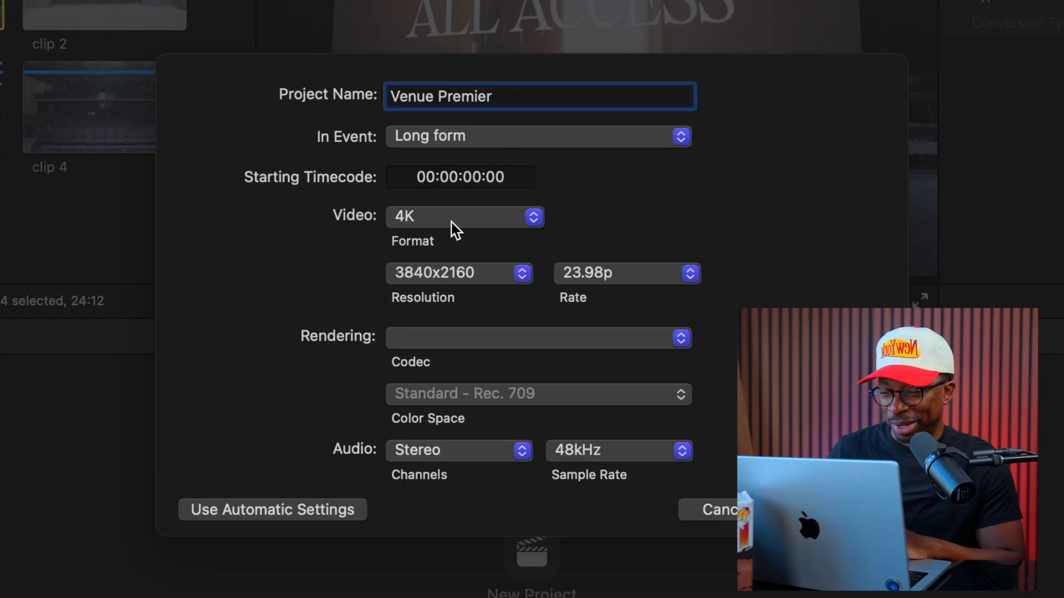
- Choose the 4K video format and the 23.98p frame rate for the project and create it
left_click(485, 224)
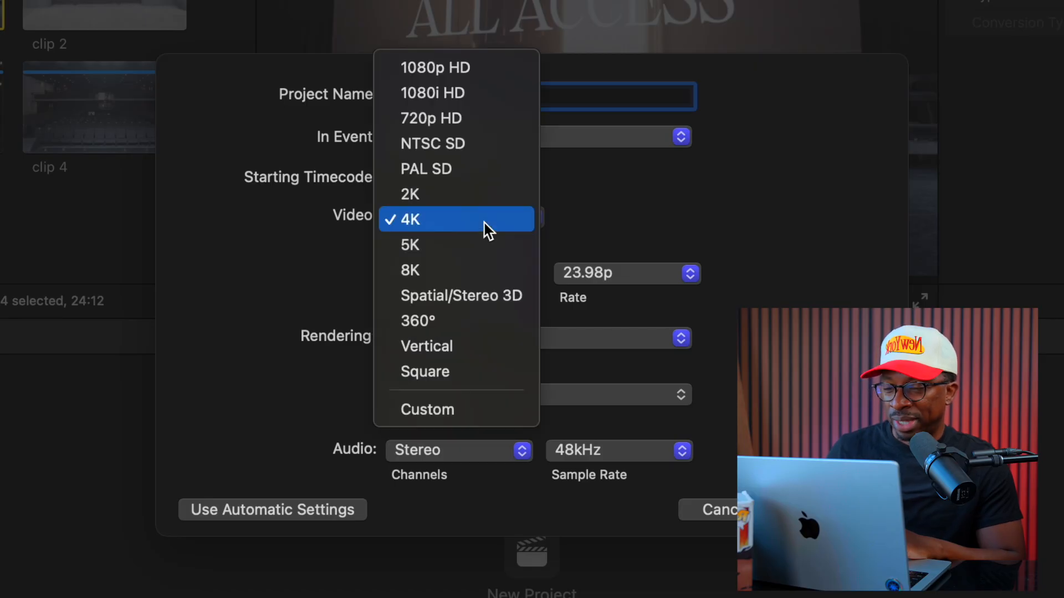
left_click(484, 224)
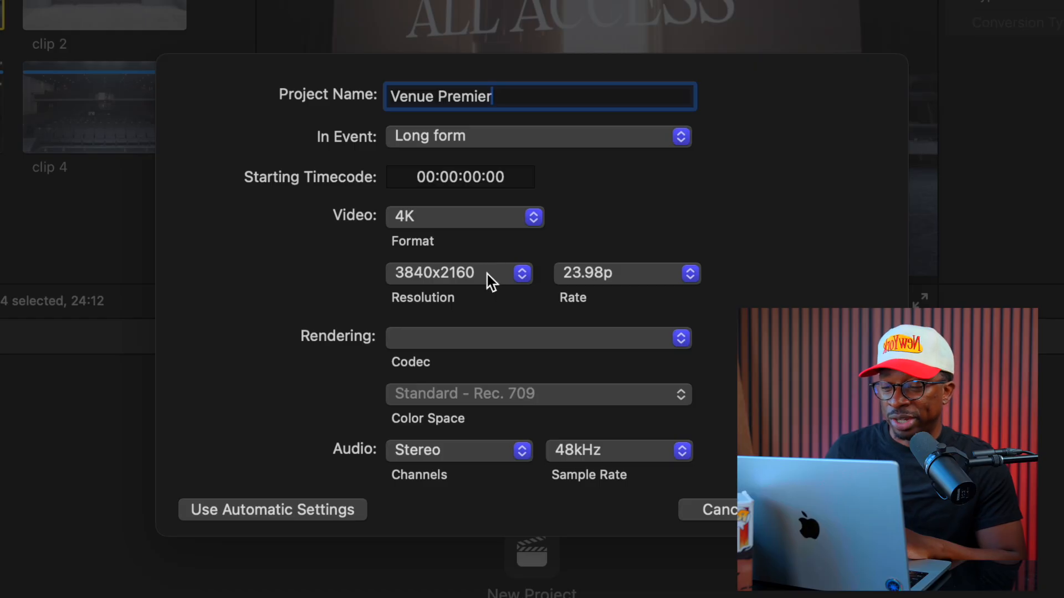
left_click(625, 283)
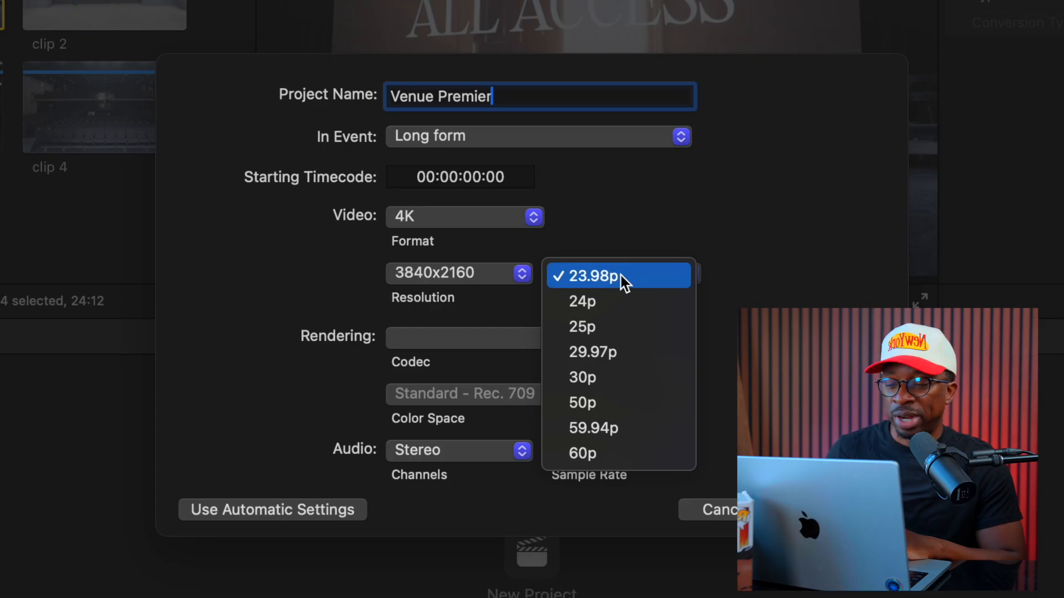
left_click(620, 275)
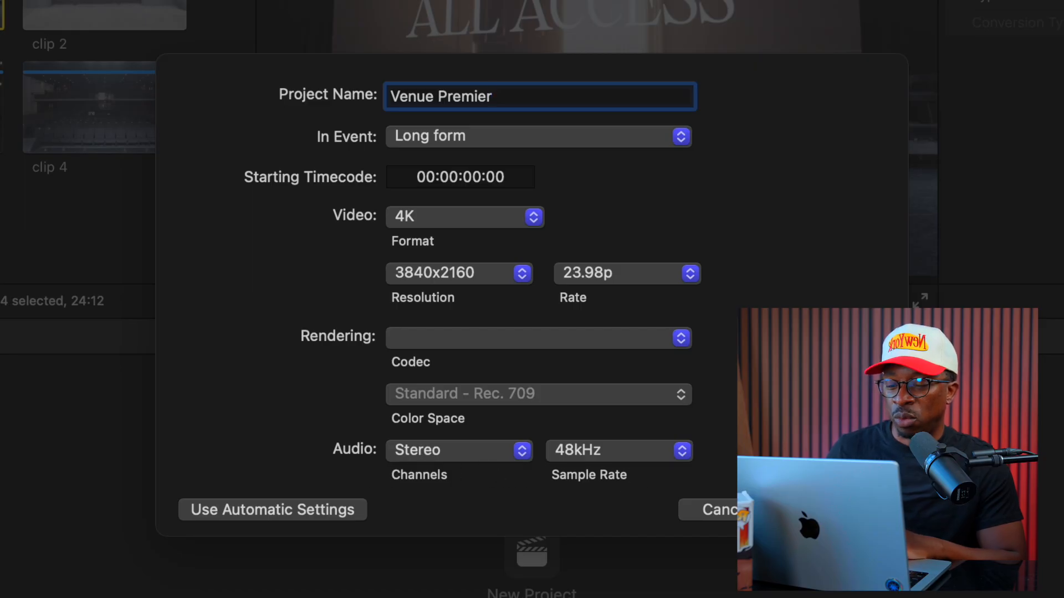
left_click(835, 510)
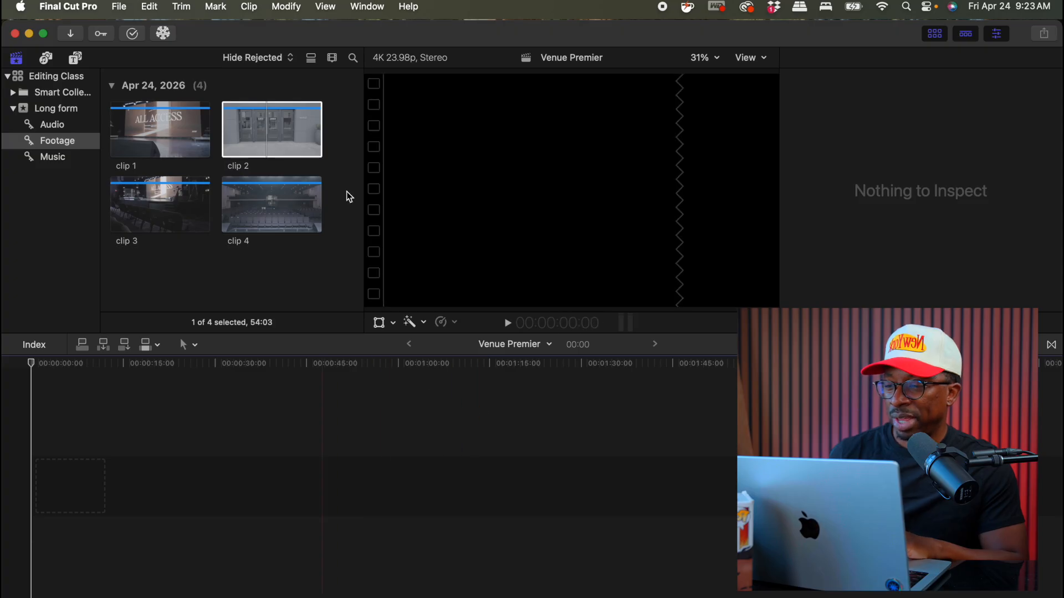
- Add clip 2 from the Footage collection to the start of the Venue Premier timeline and play it
left_click(265, 140)
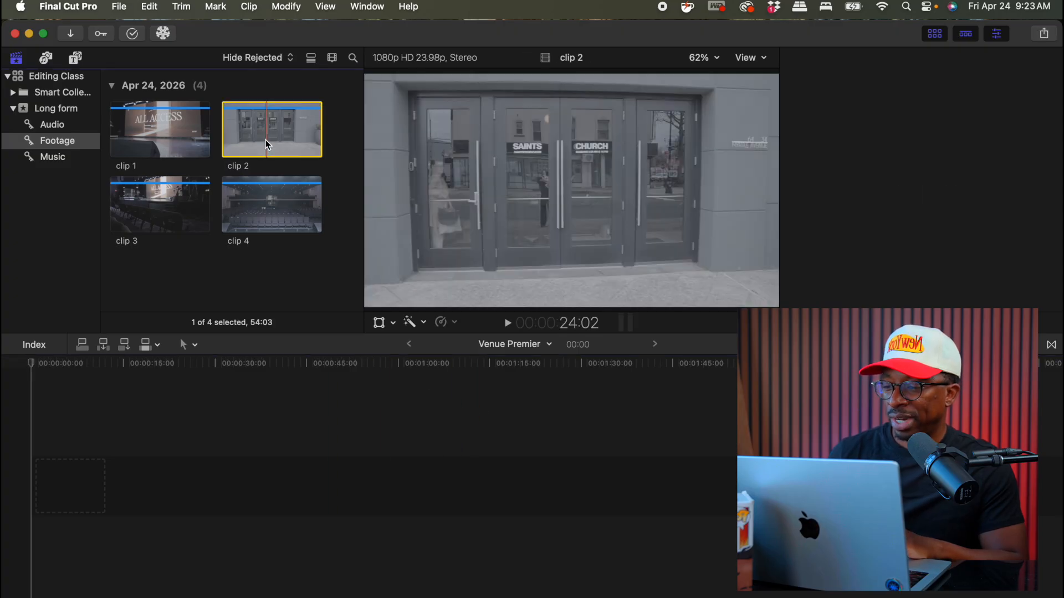
left_click_drag(265, 125, 114, 438)
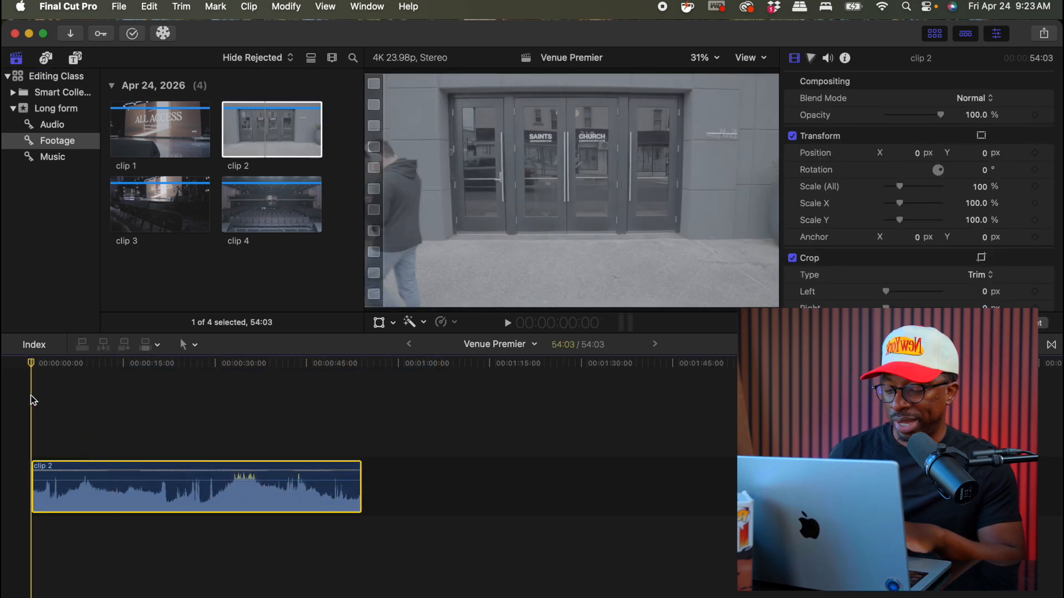
key("space")
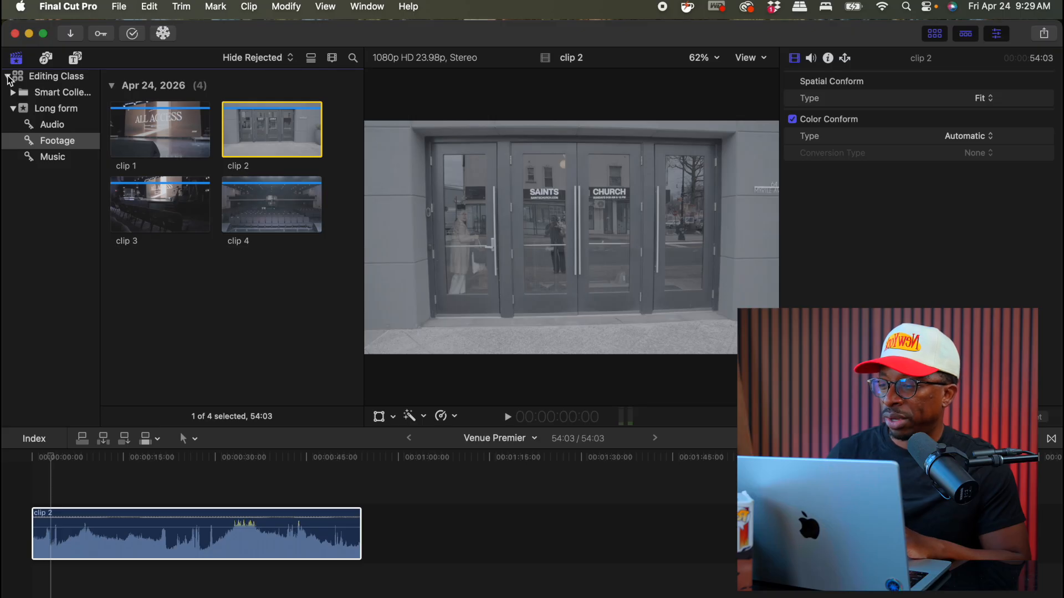
- Examine the Editing Class library's contents and properties, collapsing and expanding its list of events and collections
left_click(9, 79)
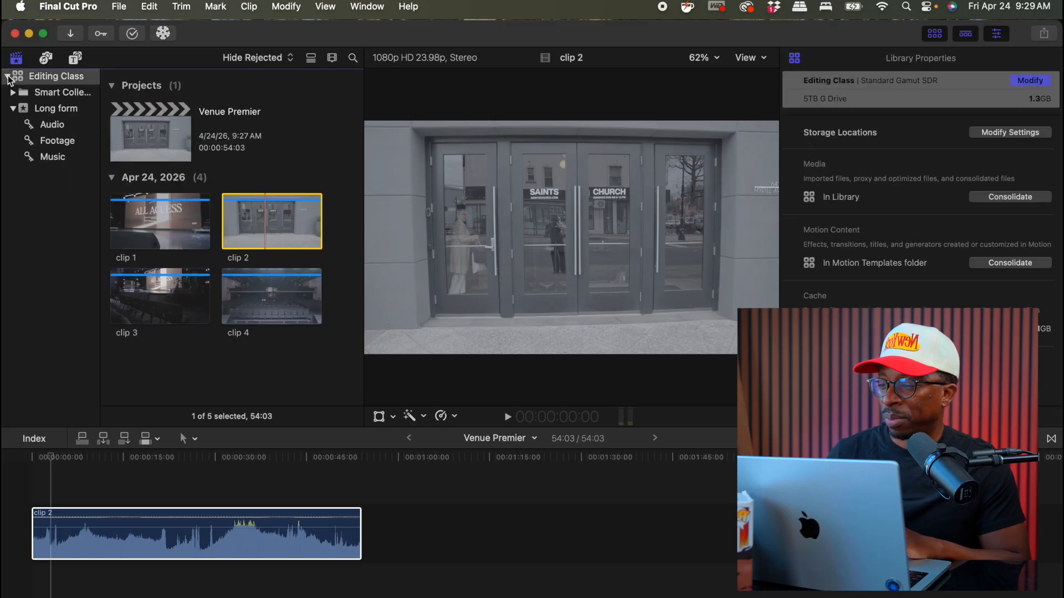
left_click(9, 78)
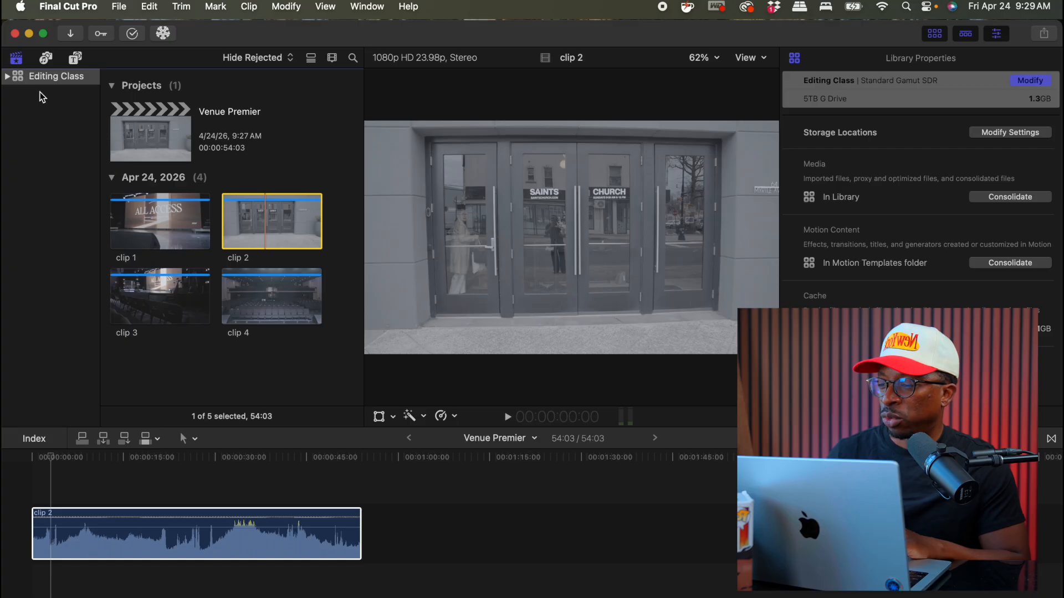
left_click(8, 77)
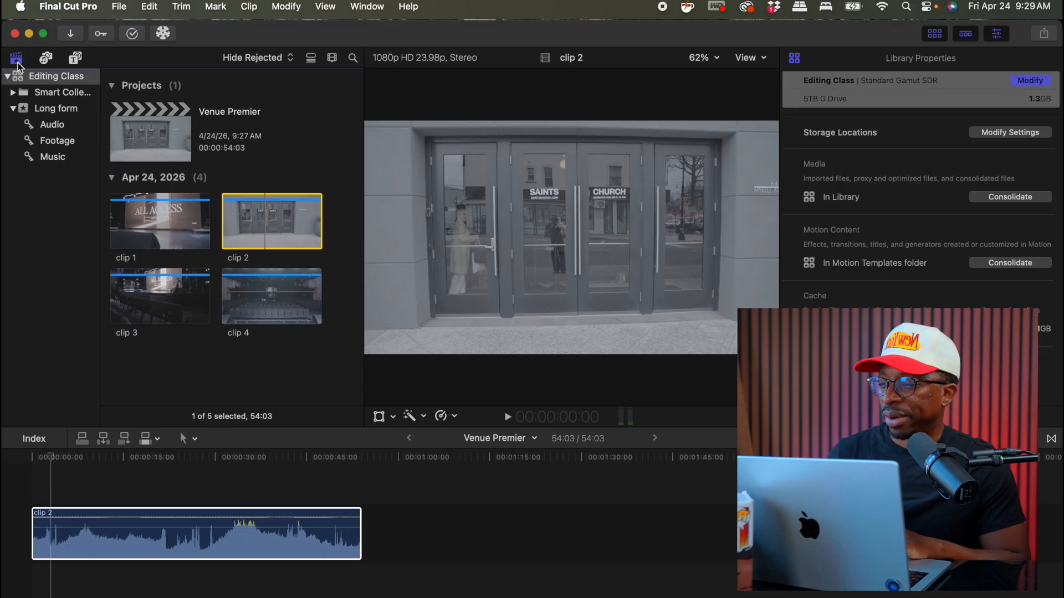
- Look through the Photos, Music, Apple TV and Sound Effects media sources
left_click(46, 58)
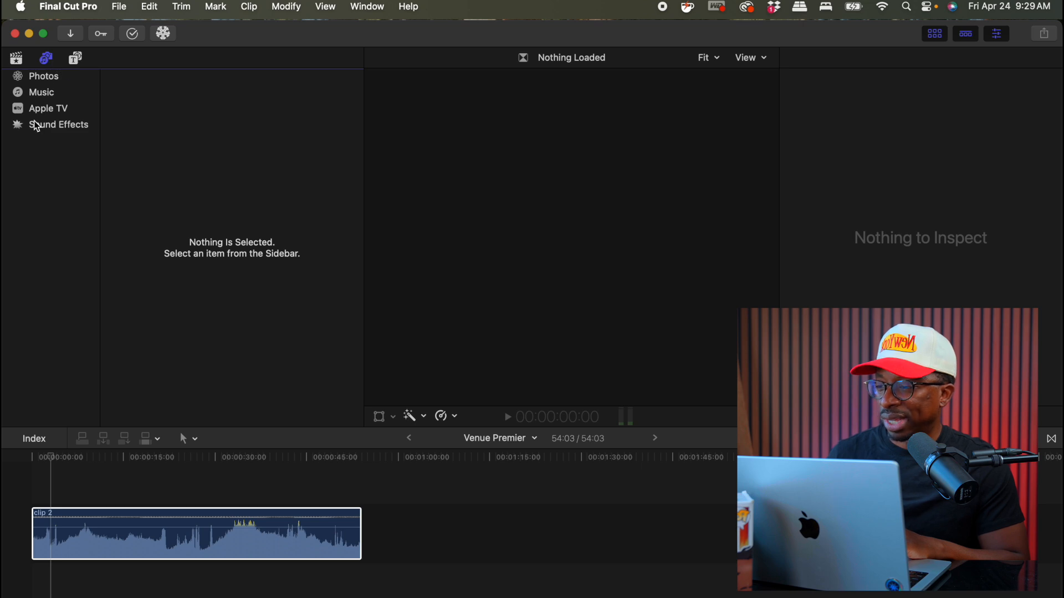
left_click(38, 78)
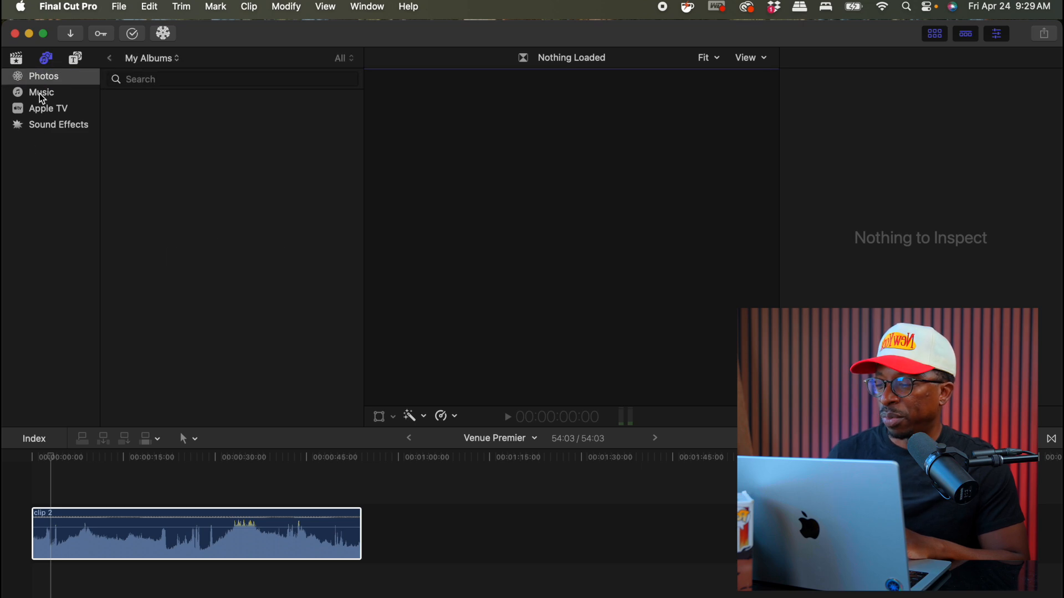
left_click(42, 94)
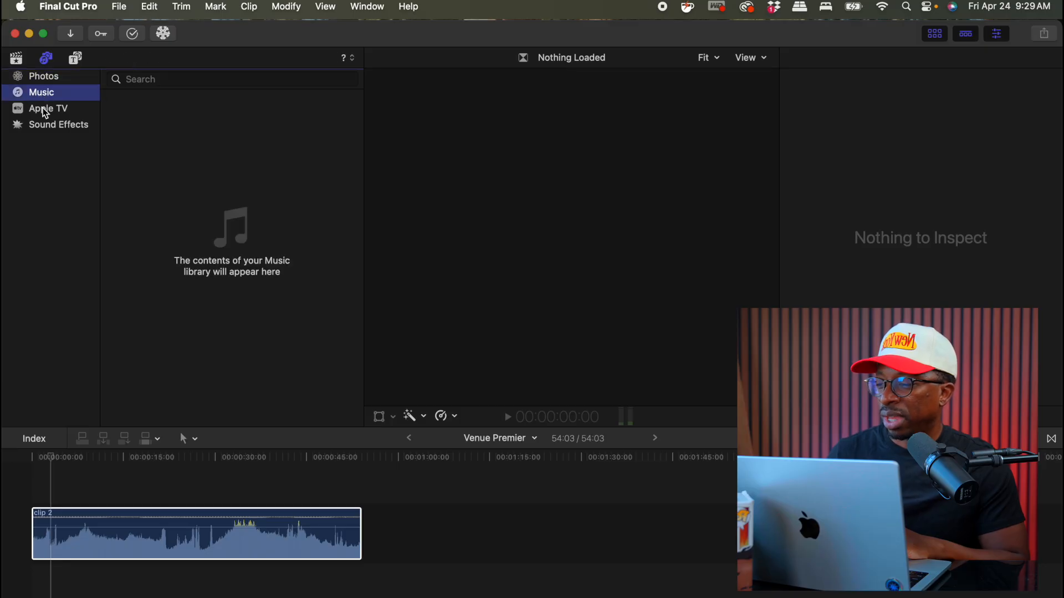
left_click(45, 111)
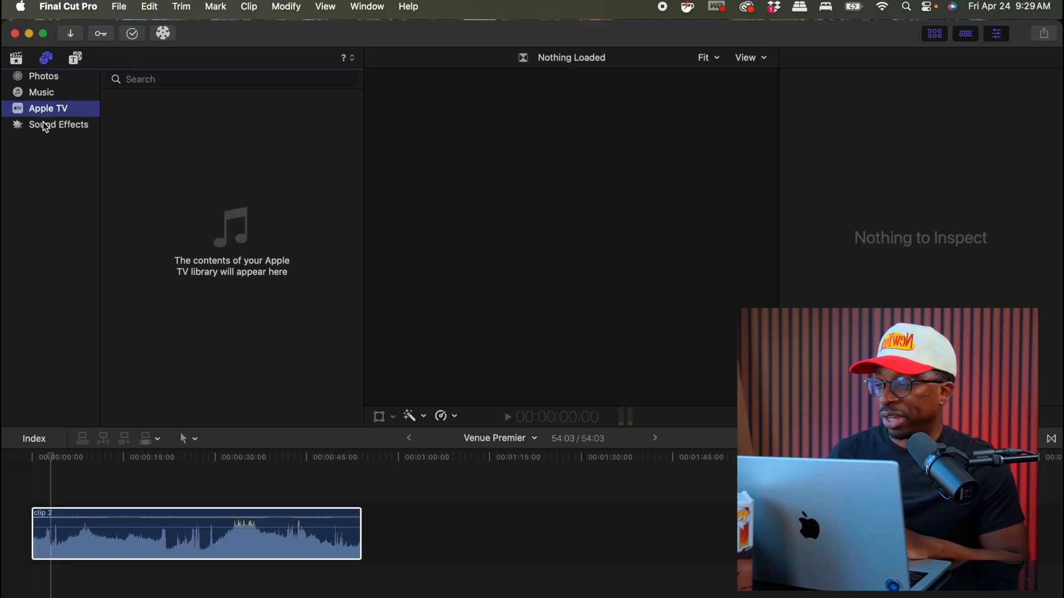
left_click(44, 126)
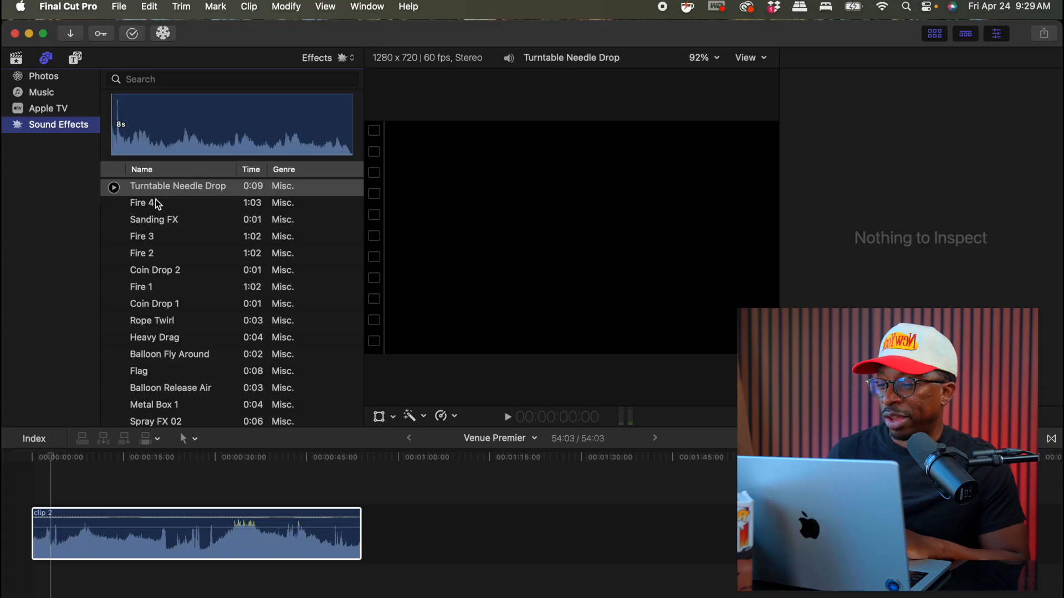
left_click(41, 78)
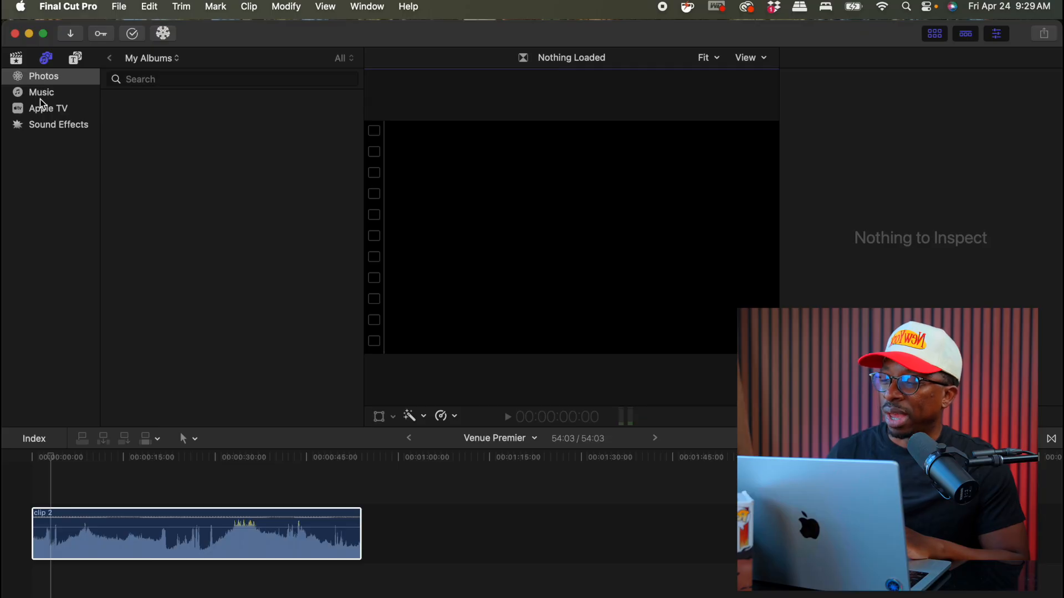
left_click(39, 96)
left_click(38, 110)
left_click(37, 121)
left_click(35, 114)
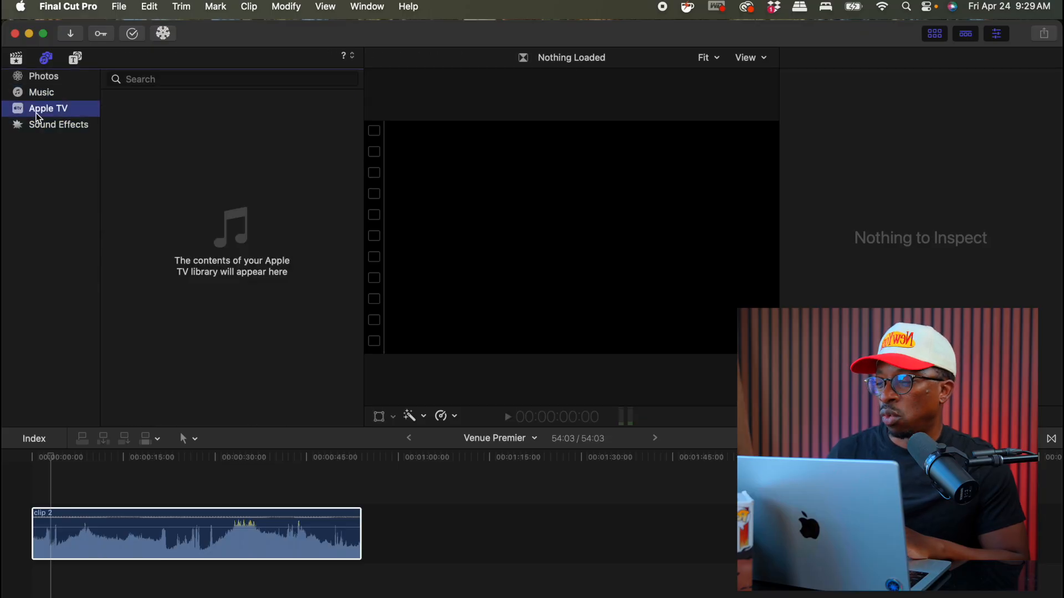
- Browse the categories of installed titles and generators
left_click(76, 59)
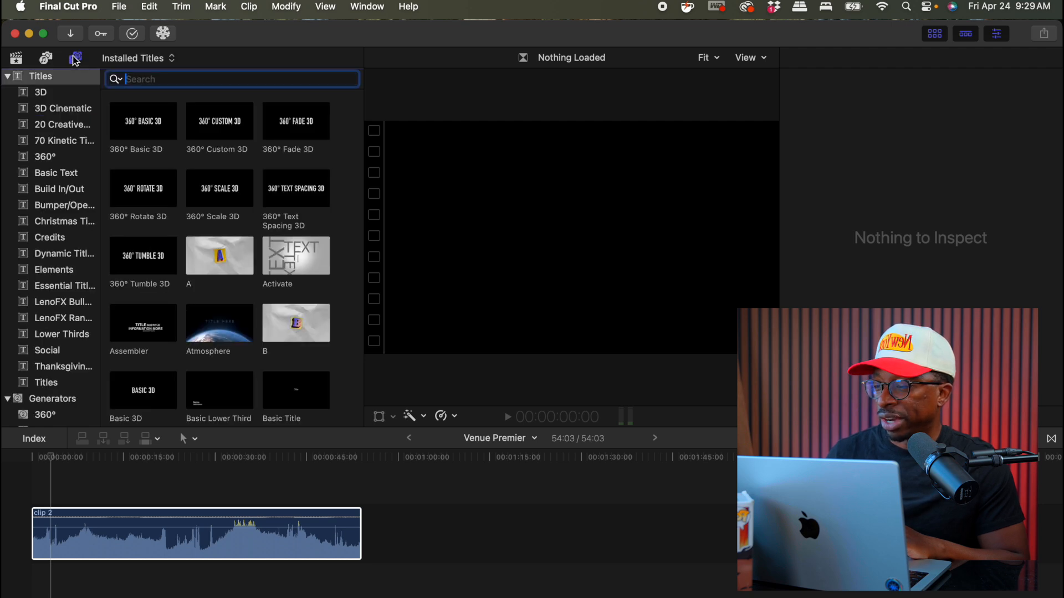
scroll(58, 164, "down", 10)
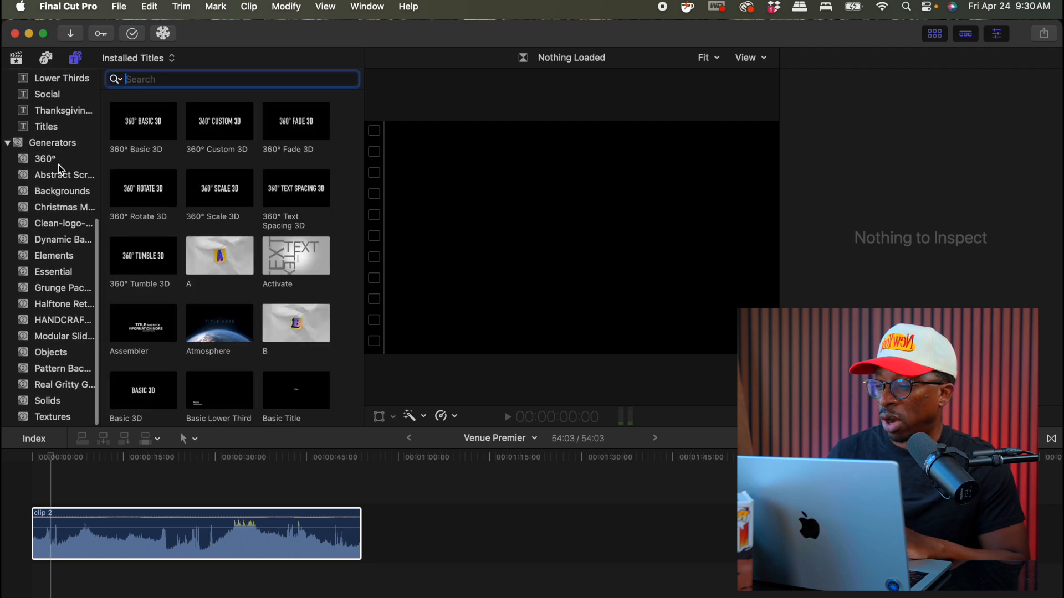
scroll(58, 165, "up", 9)
scroll(58, 165, "up", 2)
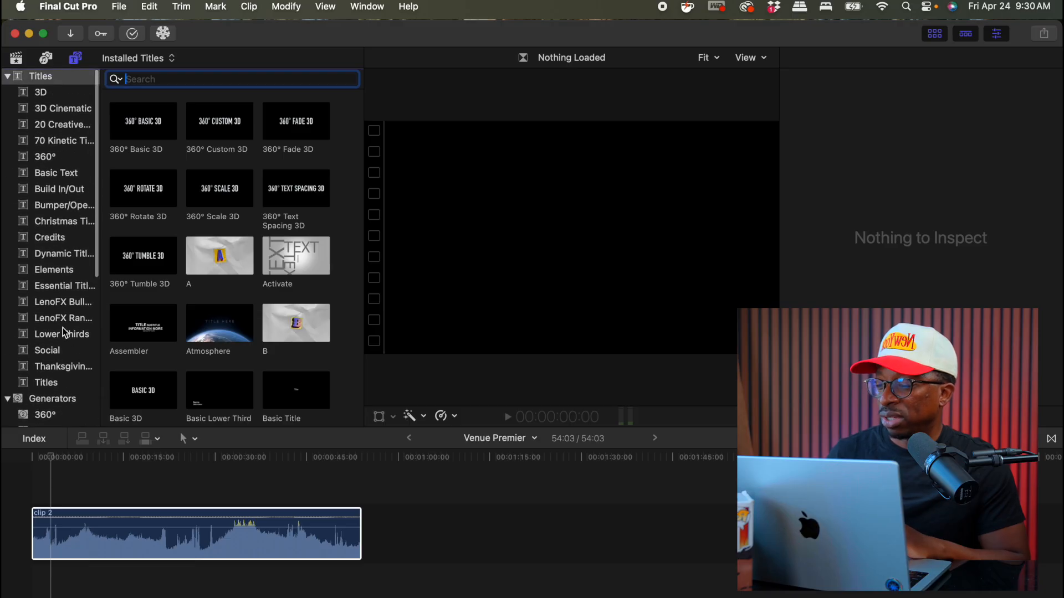
scroll(63, 333, "down", 10)
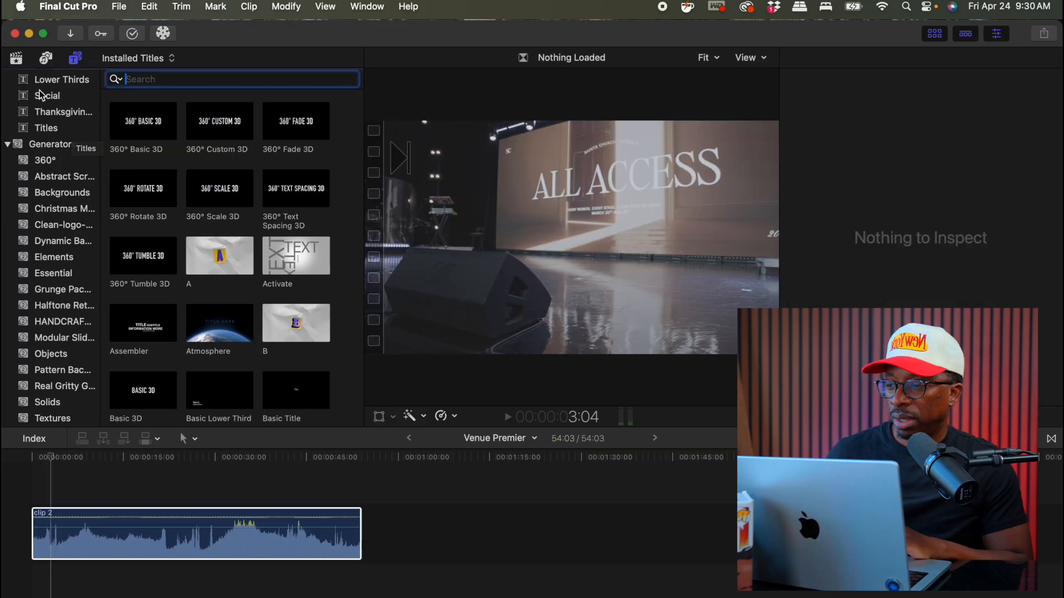
- Return to the Editing Class library and narrow the browser area to a single thumbnail column to enlarge the viewer
left_click(16, 59)
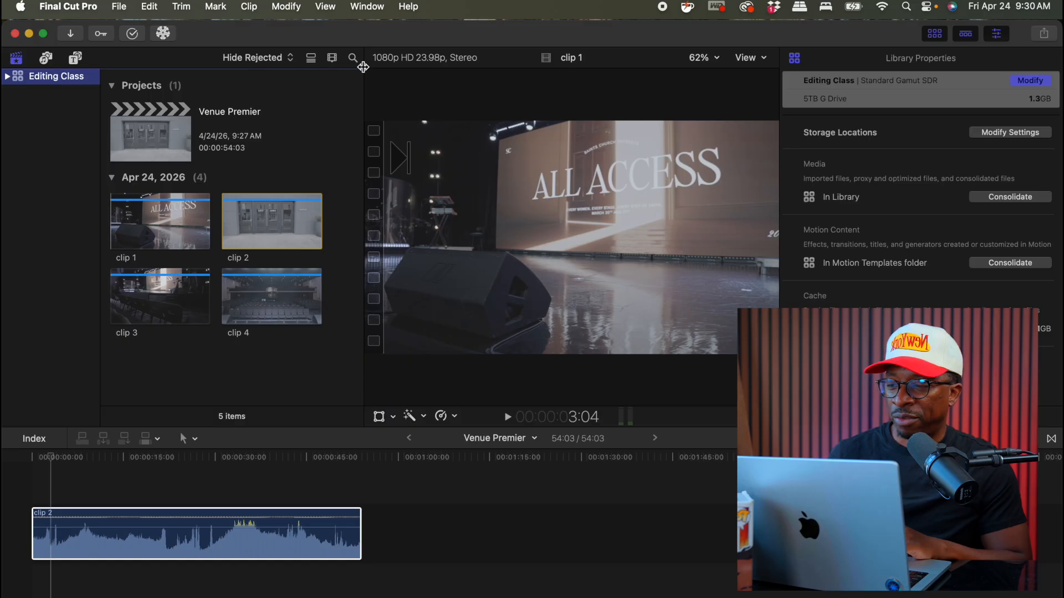
left_click_drag(364, 52, 276, 57)
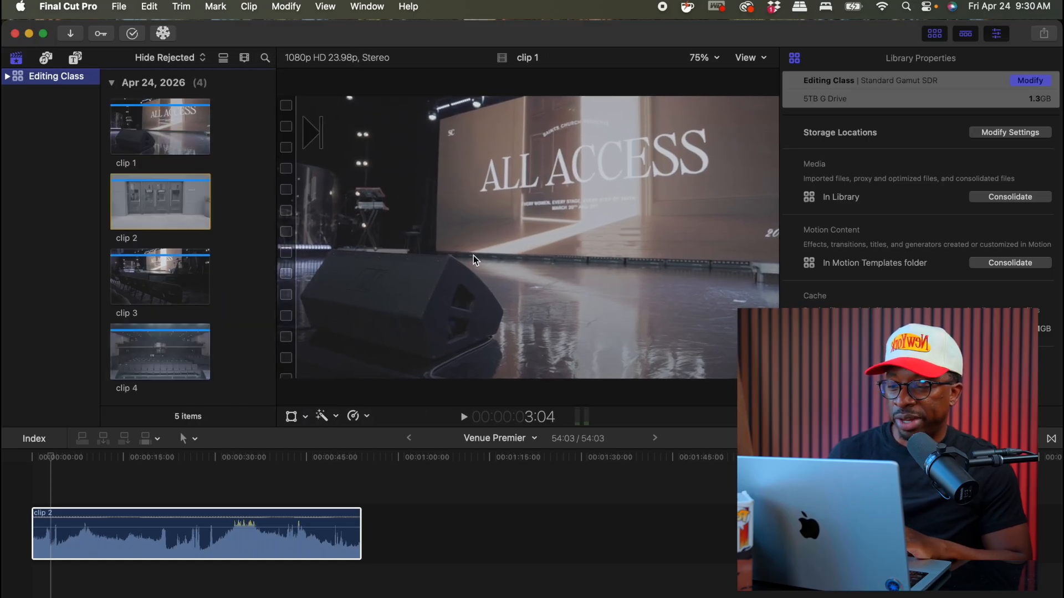
left_click_drag(280, 56, 239, 69)
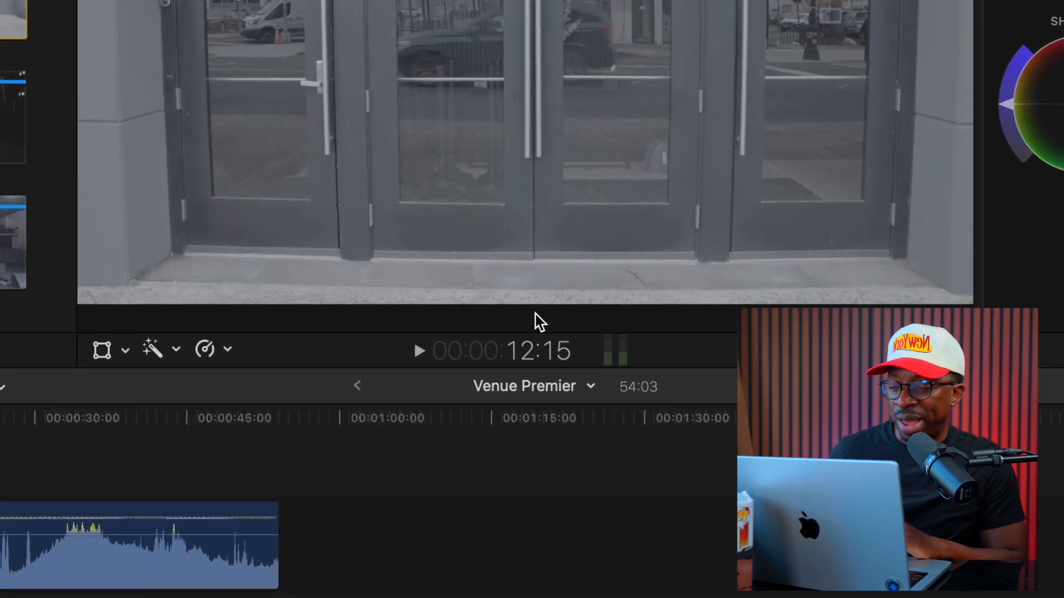
- Play a short stretch of the Venue Premier project in the viewer
left_click_drag(516, 381, 516, 391)
key("Up")
key("space")
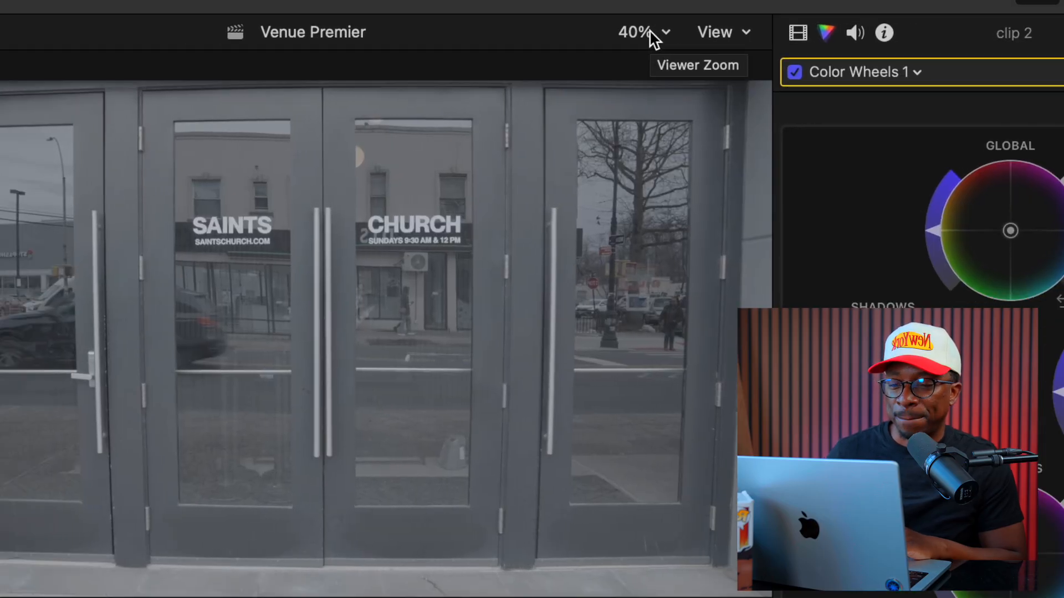
- Inspect the door footage at 50% and 150% viewer zoom, moving to the CHURCH lettering, and return the zoom to Fit
left_click(656, 38)
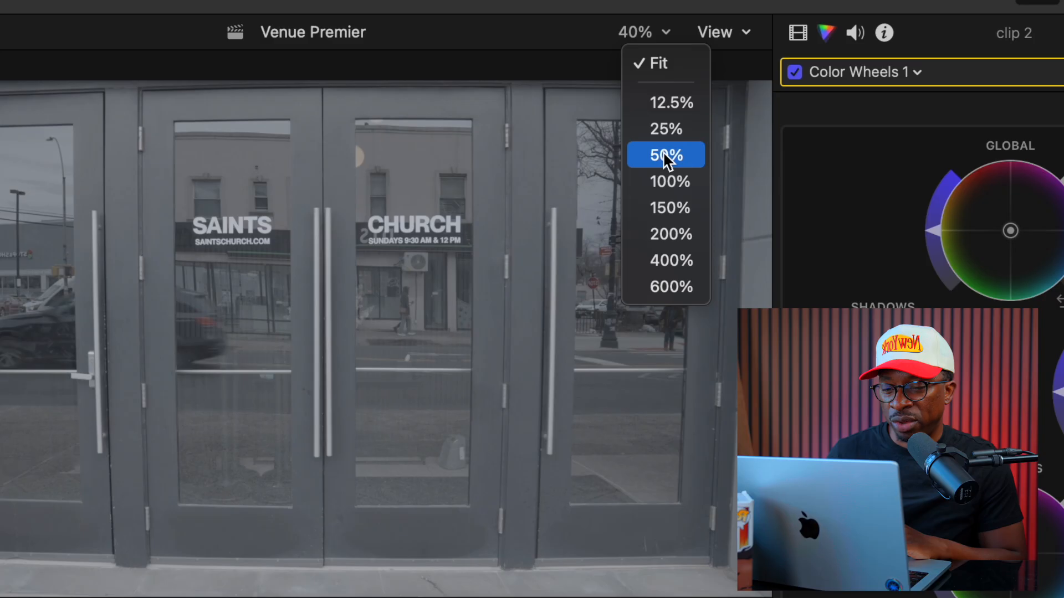
left_click(664, 152)
left_click(662, 34)
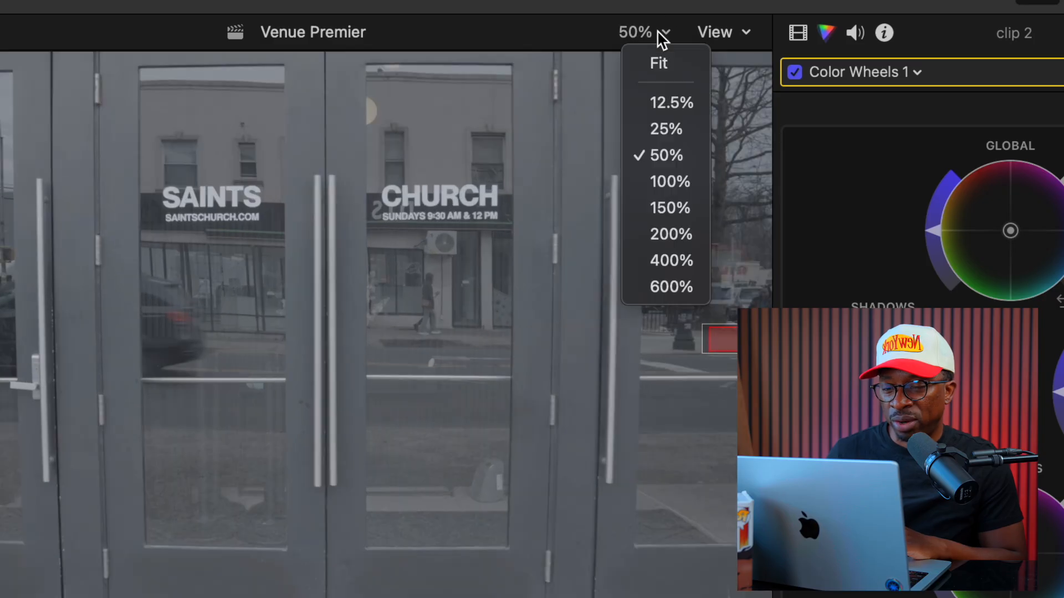
left_click(669, 206)
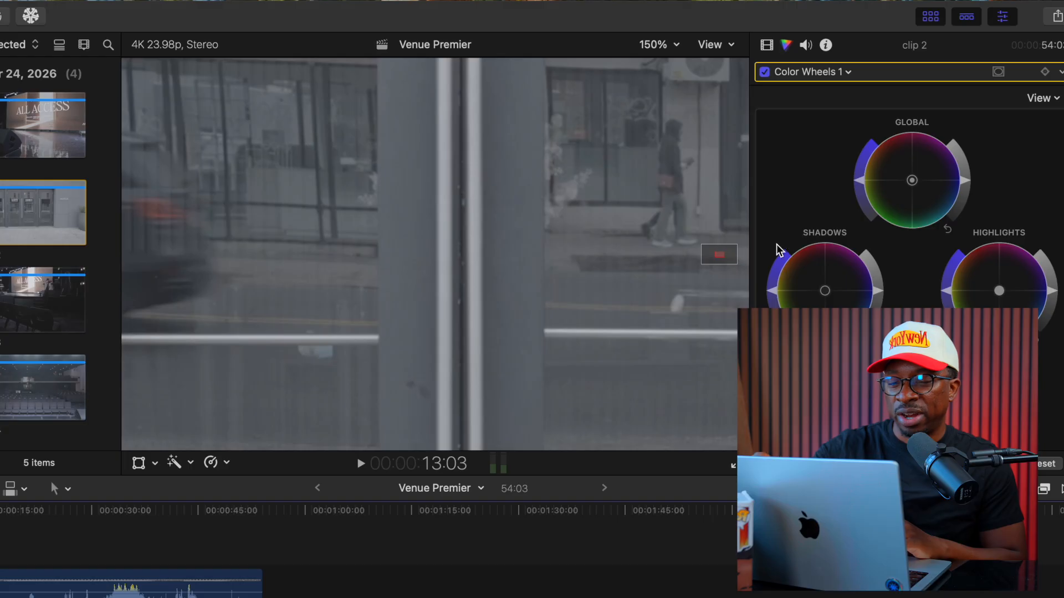
mouse_move(718, 251)
left_mouse_down()
mouse_move(720, 260)
mouse_move(699, 260)
mouse_move(694, 247)
mouse_move(720, 239)
mouse_move(723, 249)
left_mouse_up()
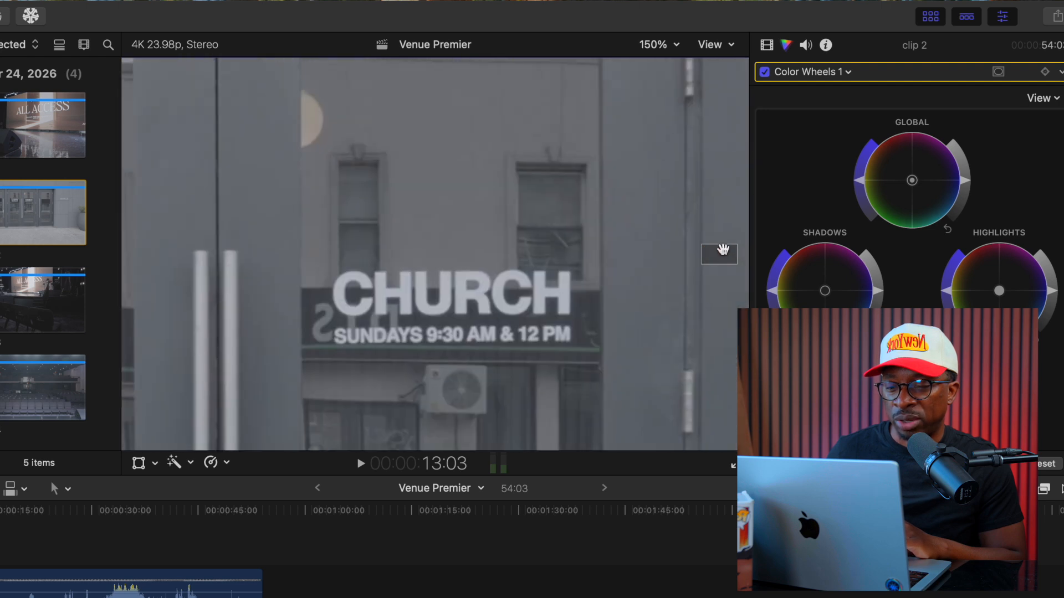
left_click(668, 47)
left_click(665, 65)
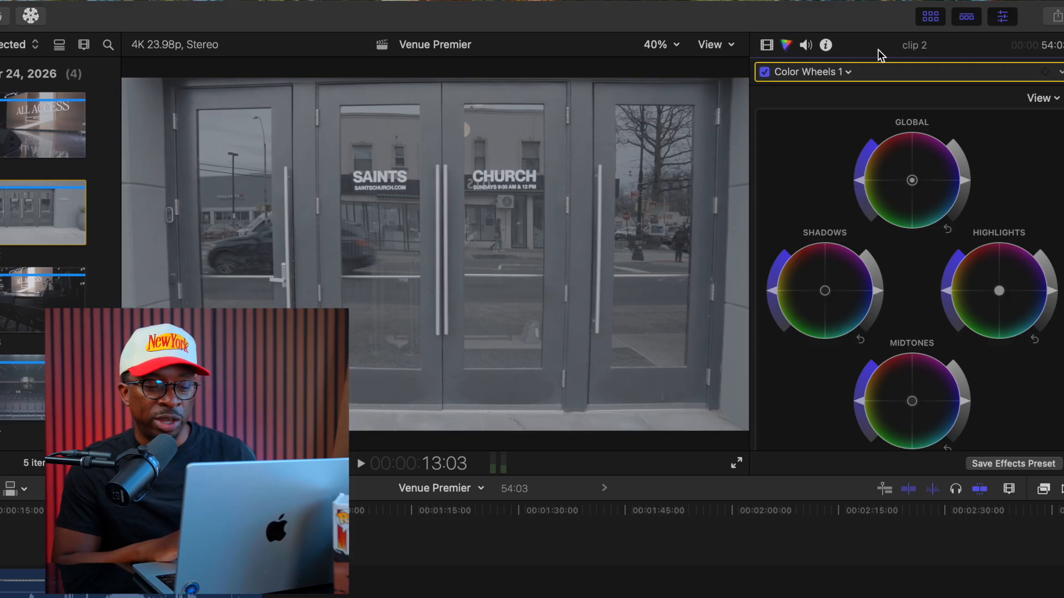
- Scale clip 2 down to 96% in its video transform settings
left_click(767, 47)
scroll(835, 190, "down", 3)
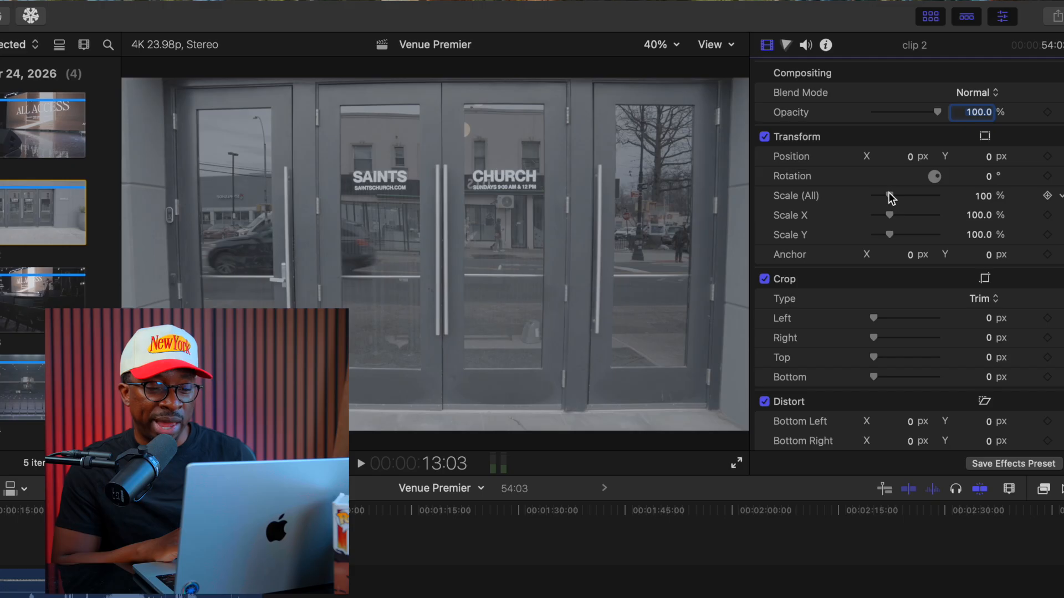
mouse_move(889, 193)
left_mouse_down()
mouse_move(914, 198)
mouse_move(888, 197)
left_mouse_up()
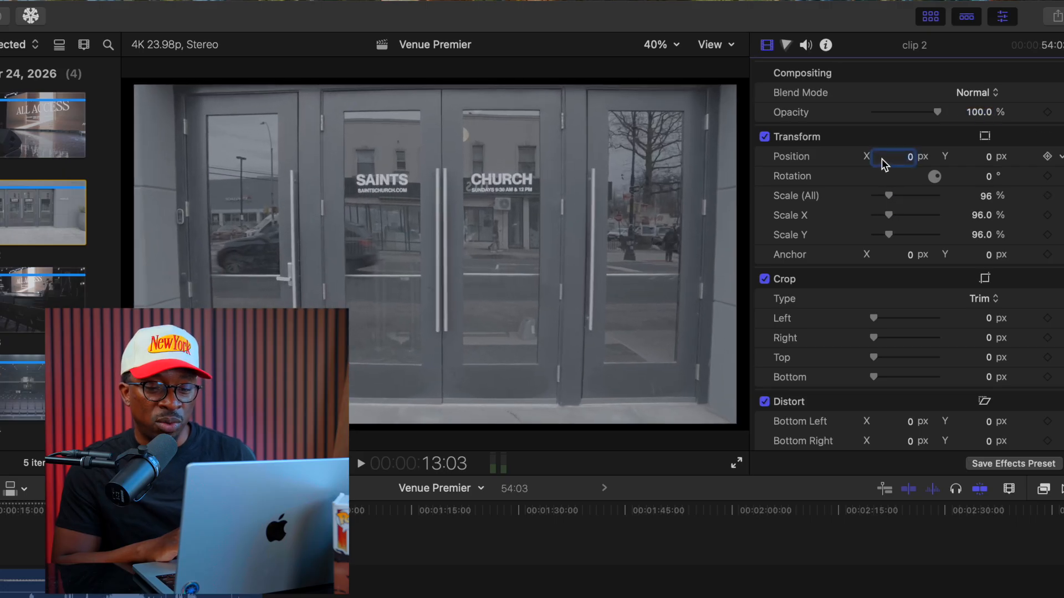
- Try shifting clip 2 horizontally to an X position of 1224 px, and clear the value again
type("1224")
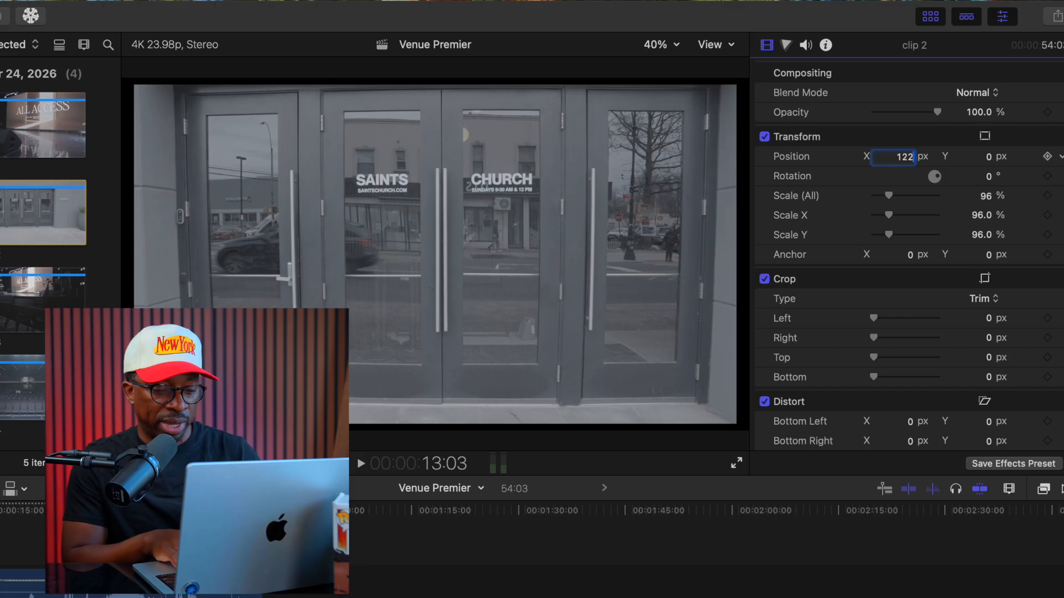
key("Return")
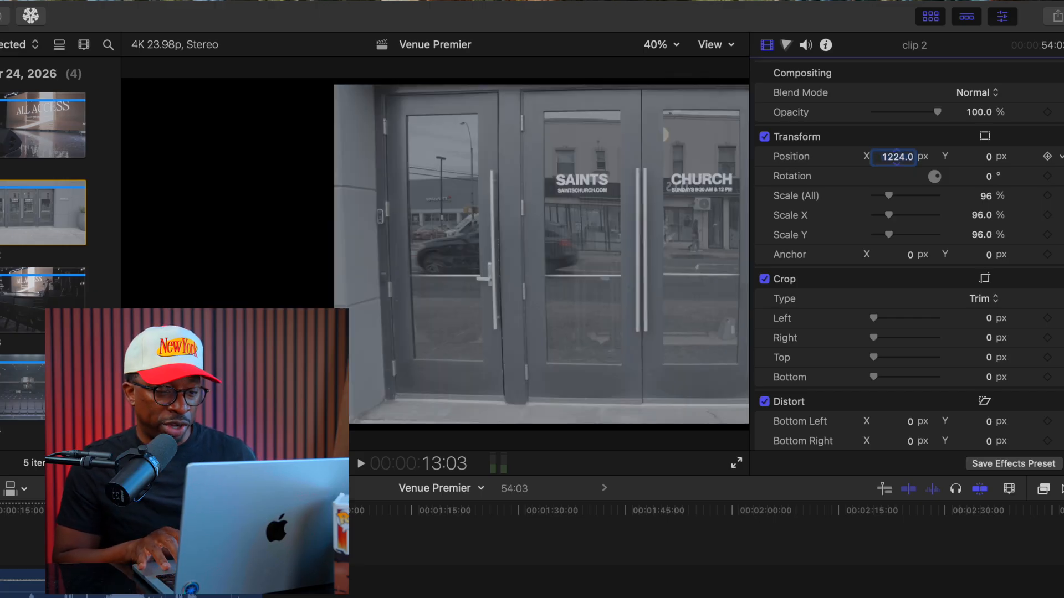
key("BackSpace")
key("Return")
key("Tab")
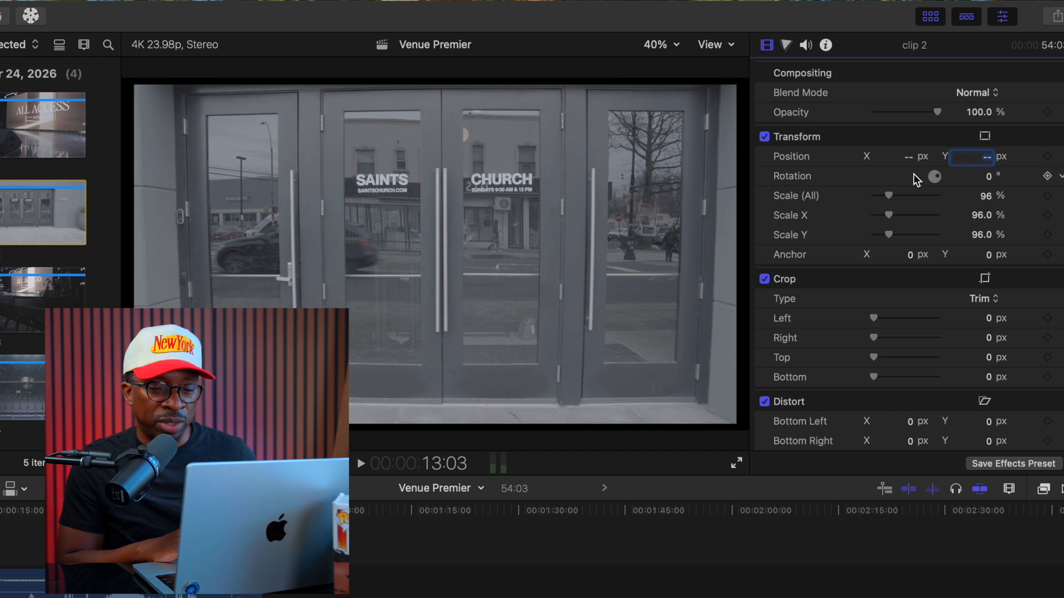
- Try rotating clip 2 to about -24.4° and cropping its left side, reverting both adjustments
left_click_drag(936, 179, 939, 179)
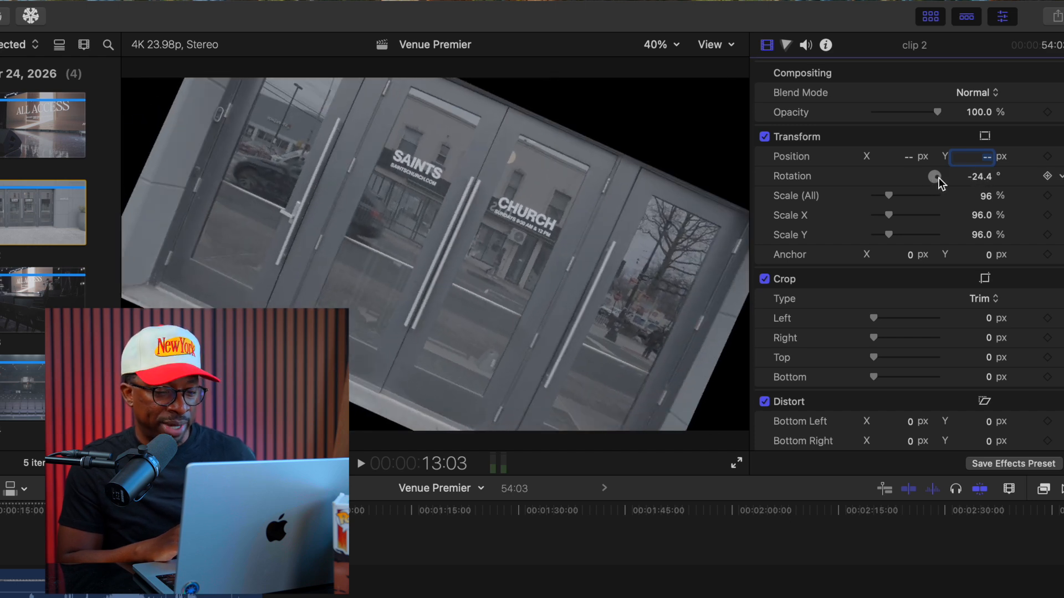
key("super+z")
scroll(860, 286, "down", 4)
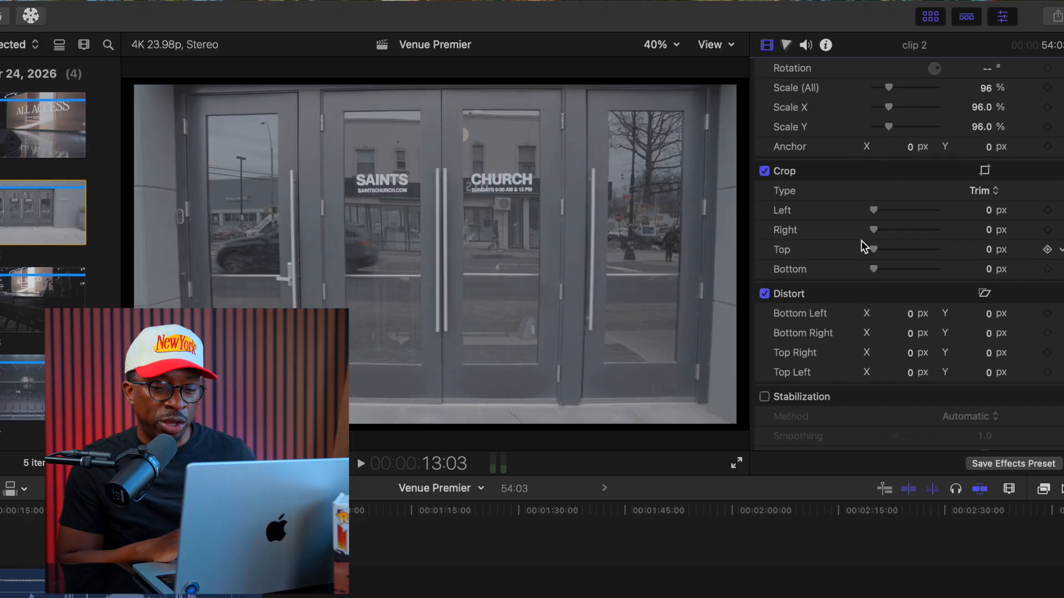
left_click_drag(873, 211, 842, 275)
- Try distorting clip 2 by its top-right corner and top edge, undo both changes and close the distort controls
scroll(858, 249, "down", 5)
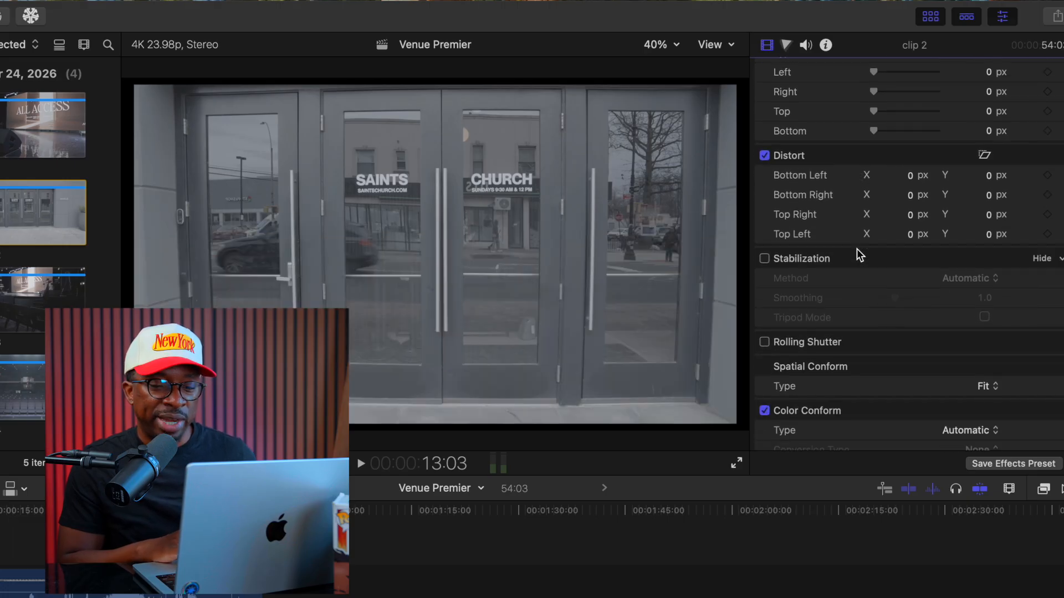
left_click(984, 153)
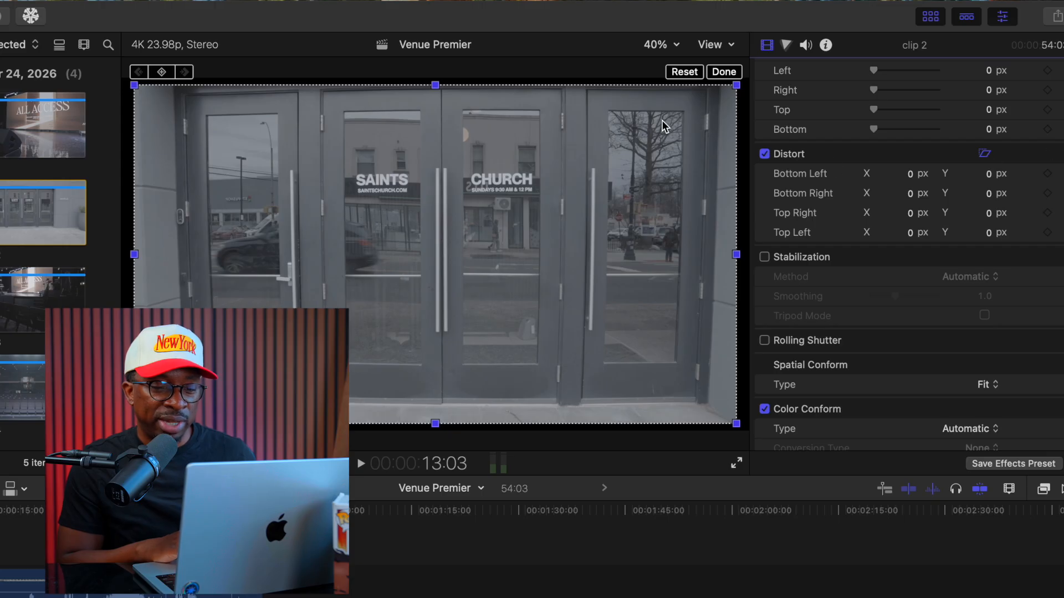
mouse_move(731, 86)
left_mouse_down()
mouse_move(577, 100)
mouse_move(744, 155)
mouse_move(653, 189)
mouse_move(554, 141)
mouse_move(645, 95)
mouse_move(673, 124)
mouse_move(605, 82)
mouse_move(745, 81)
left_mouse_up()
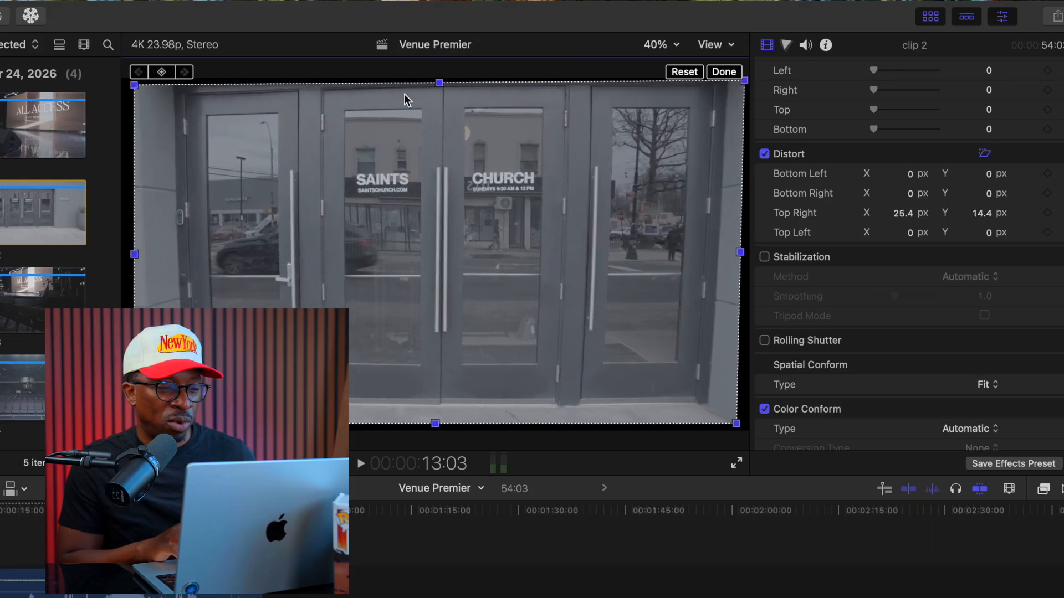
left_click_drag(437, 84, 421, 31)
key("super+z")
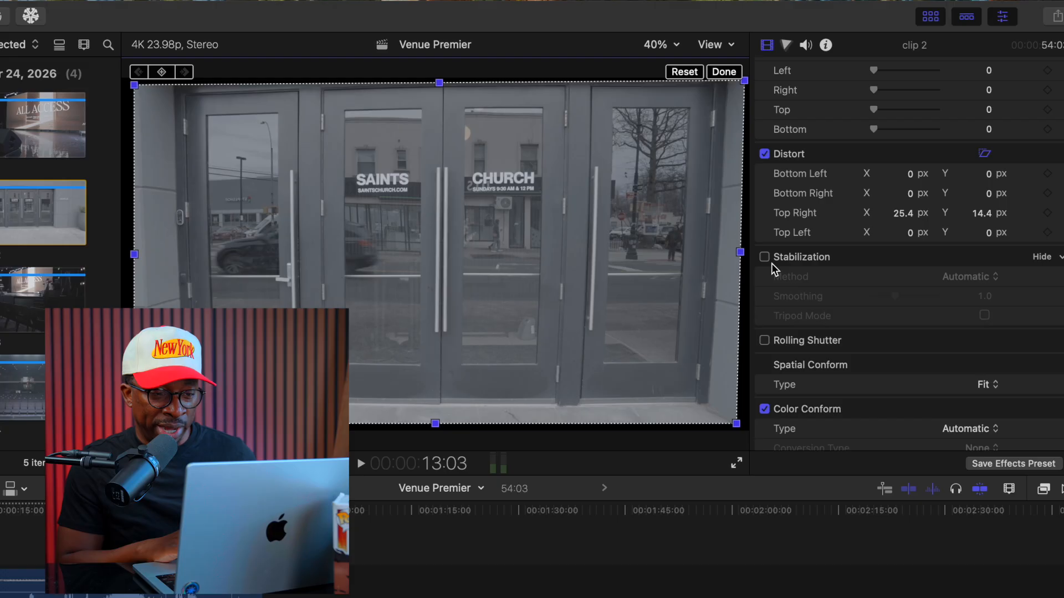
key("super+z")
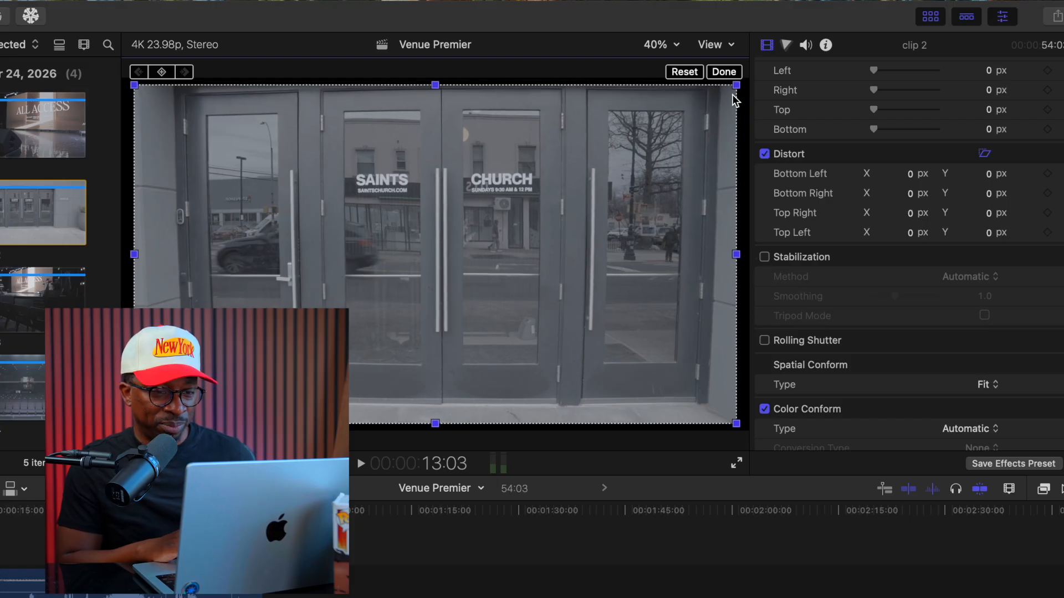
left_click(720, 69)
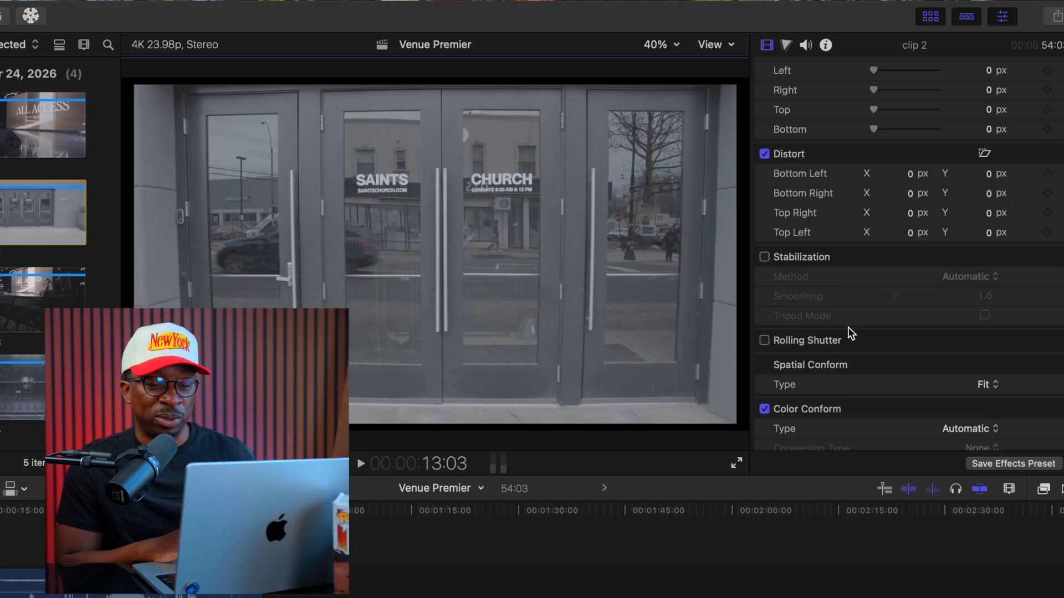
- Review clip 2's video properties, including the available blend modes and the opacity control, keeping Normal blending and 100% opacity
scroll(848, 327, "down", 2)
scroll(847, 327, "up", 10)
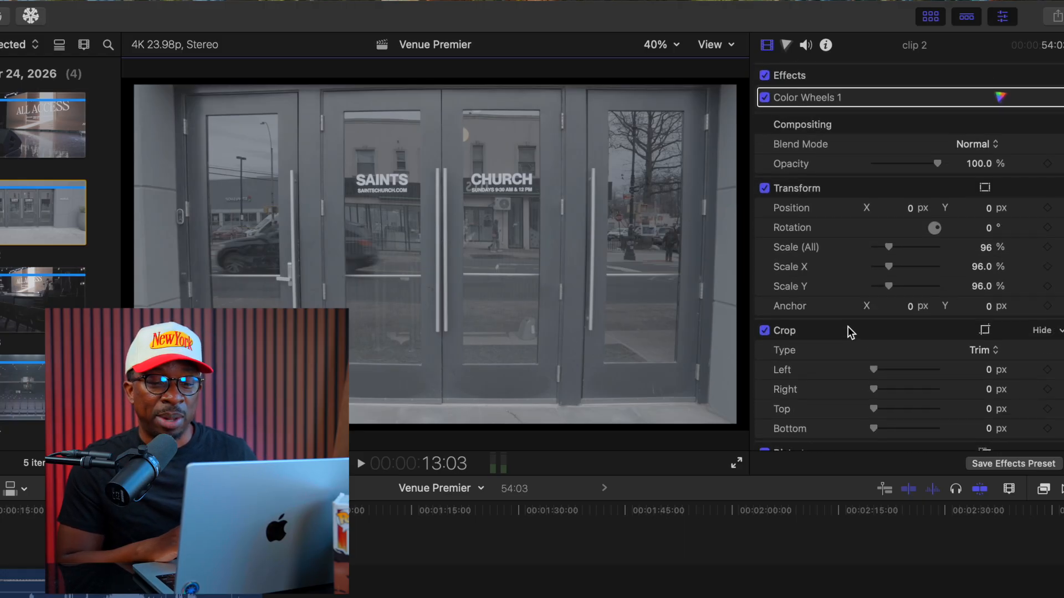
scroll(810, 140, "down", 2)
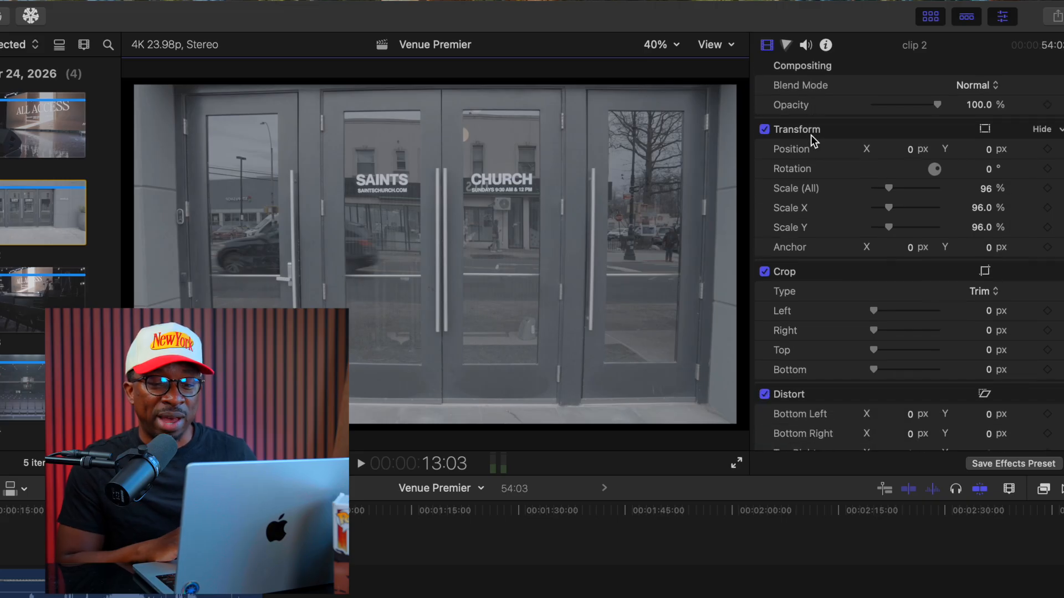
scroll(813, 142, "up", 1)
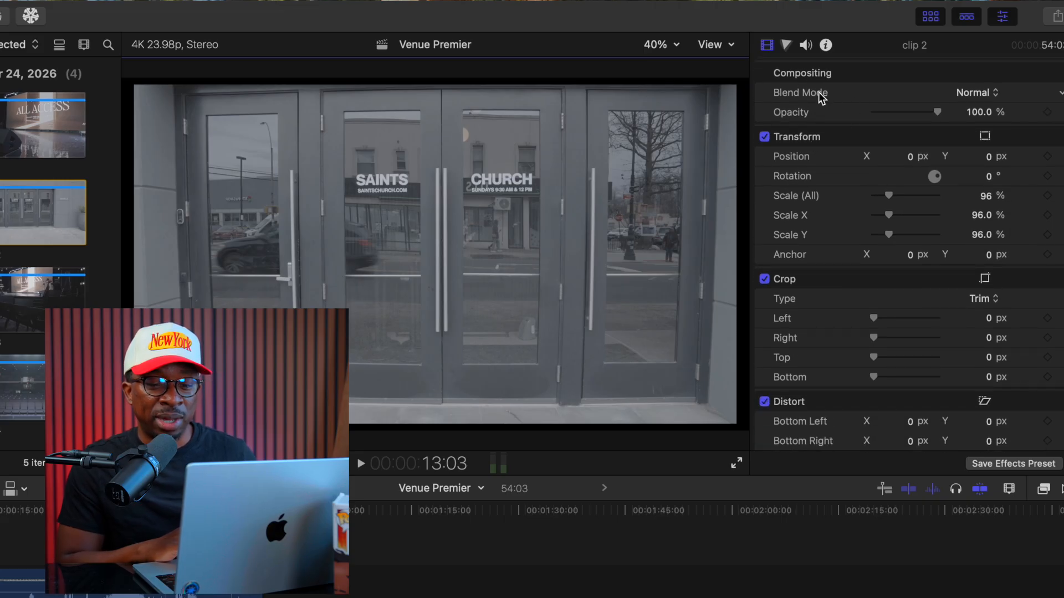
left_click(978, 93)
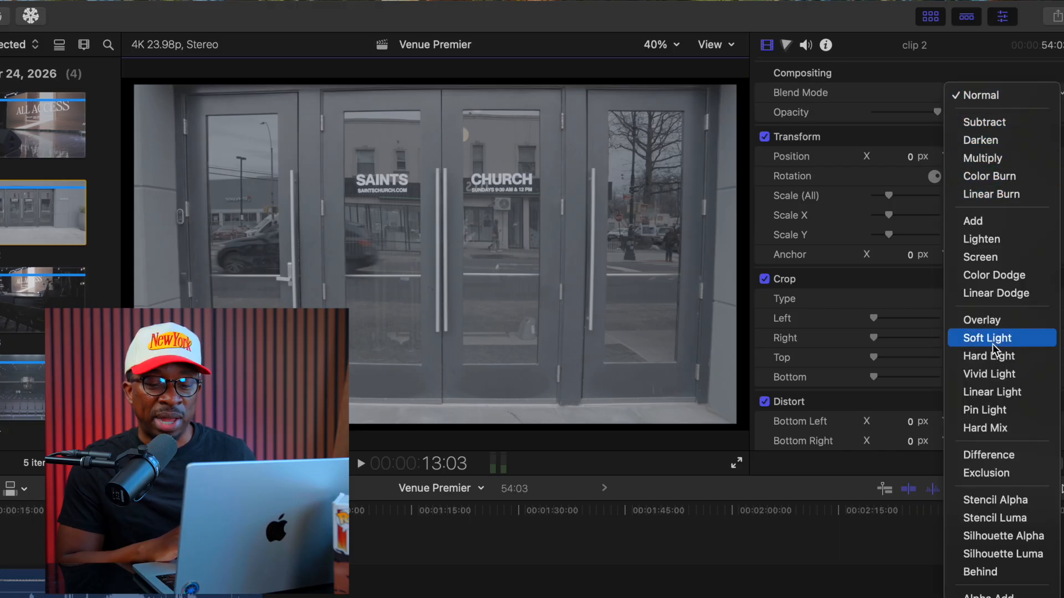
left_click(895, 107)
mouse_move(942, 112)
left_mouse_down()
mouse_move(887, 118)
mouse_move(939, 112)
left_mouse_up()
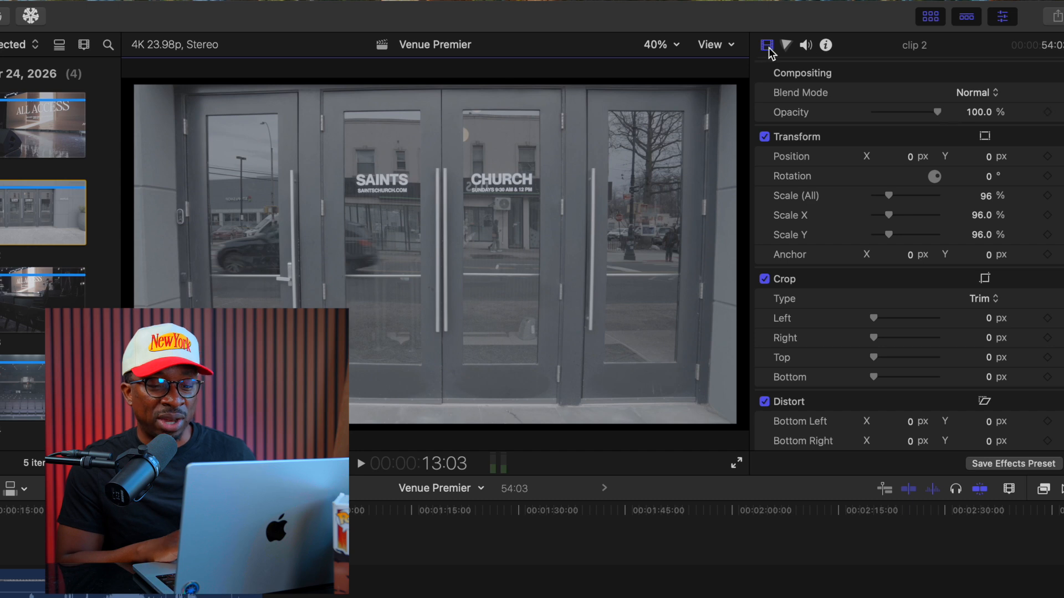
- Examine clip 2's Color Wheels correction, including its temperature, tint and hue controls
left_click(787, 45)
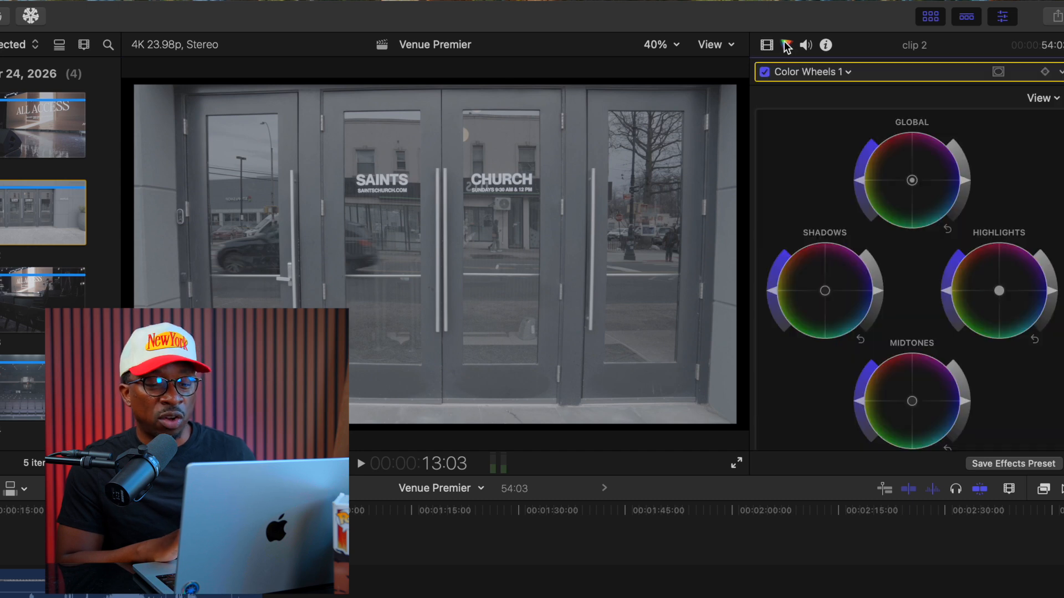
scroll(903, 269, "down", 2)
scroll(902, 269, "up", 2)
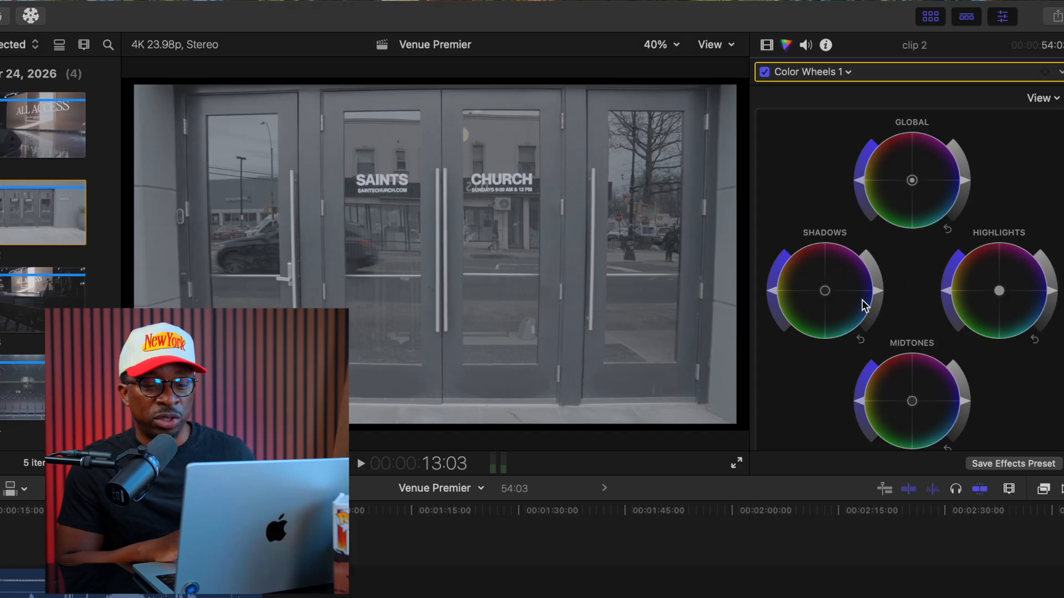
scroll(896, 409, "down", 5)
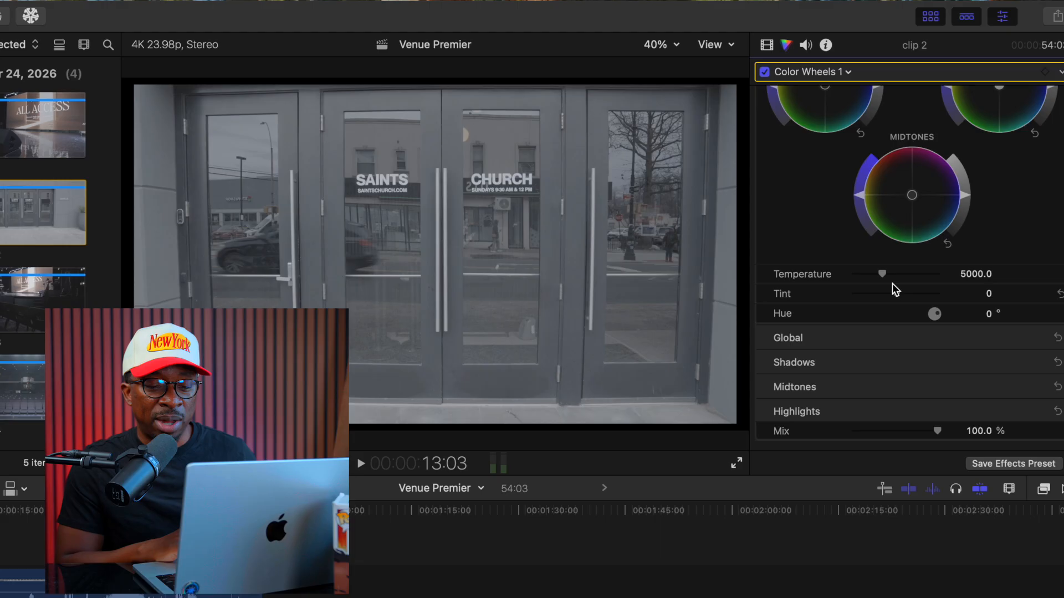
left_click_drag(881, 273, 939, 314)
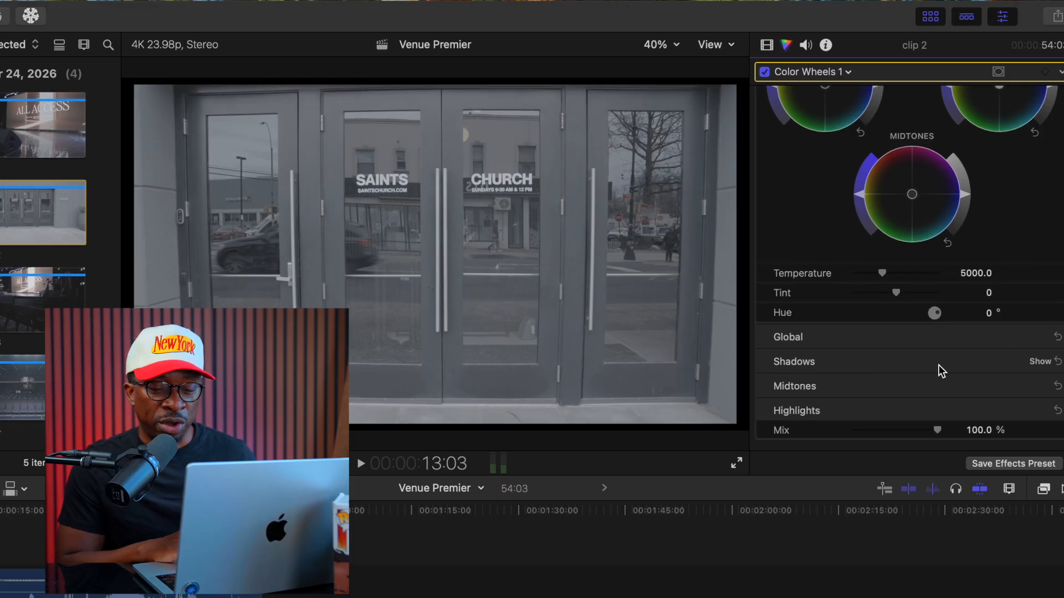
scroll(939, 365, "up", 8)
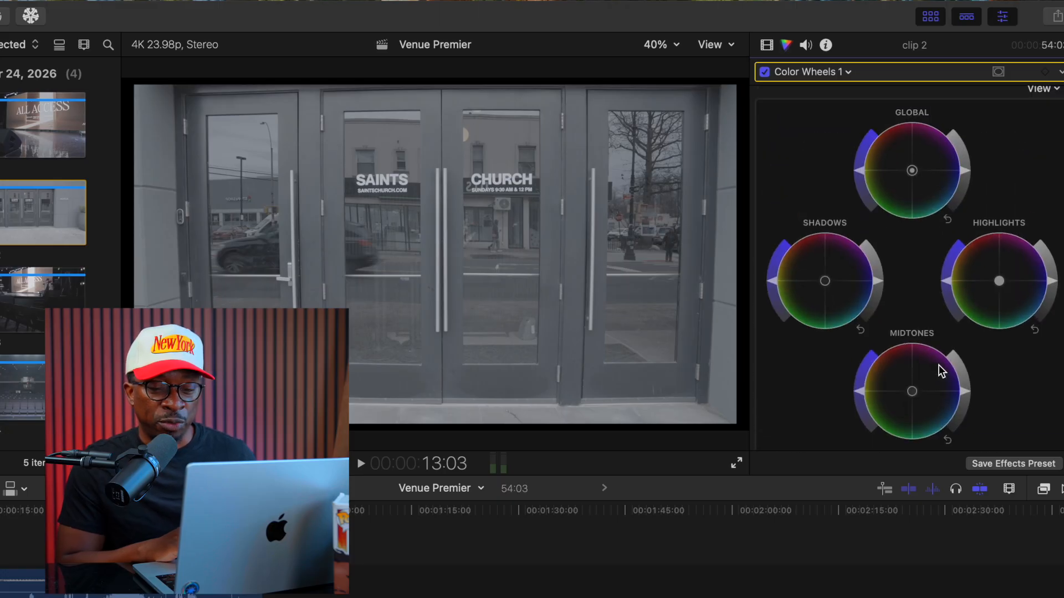
- Add a Color Board correction to clip 2 and try its highlights, midtones, shadows and global exposure controls, resetting each to 0%
left_click(848, 72)
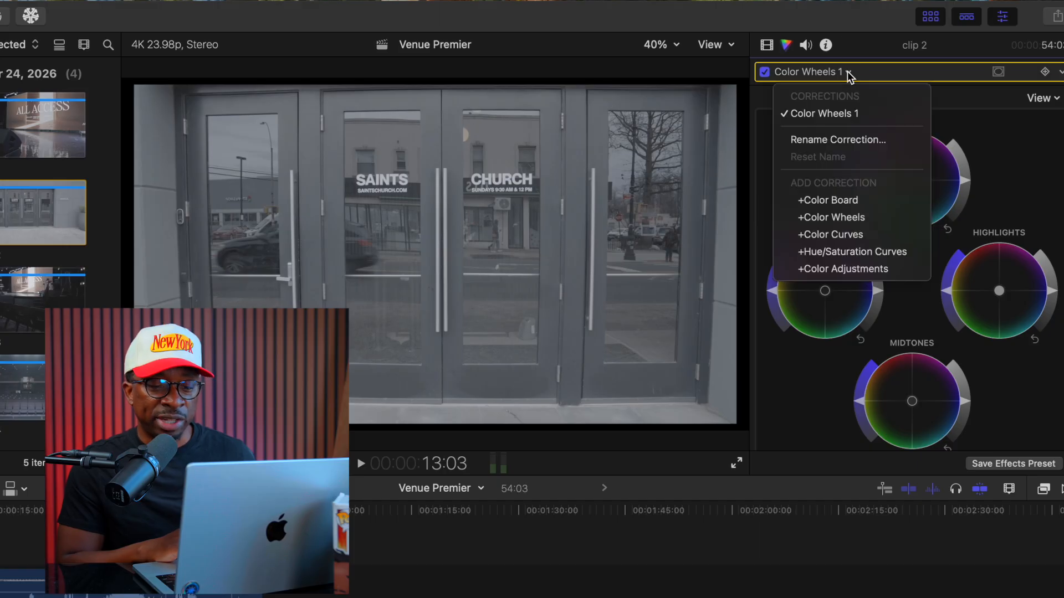
left_click(826, 202)
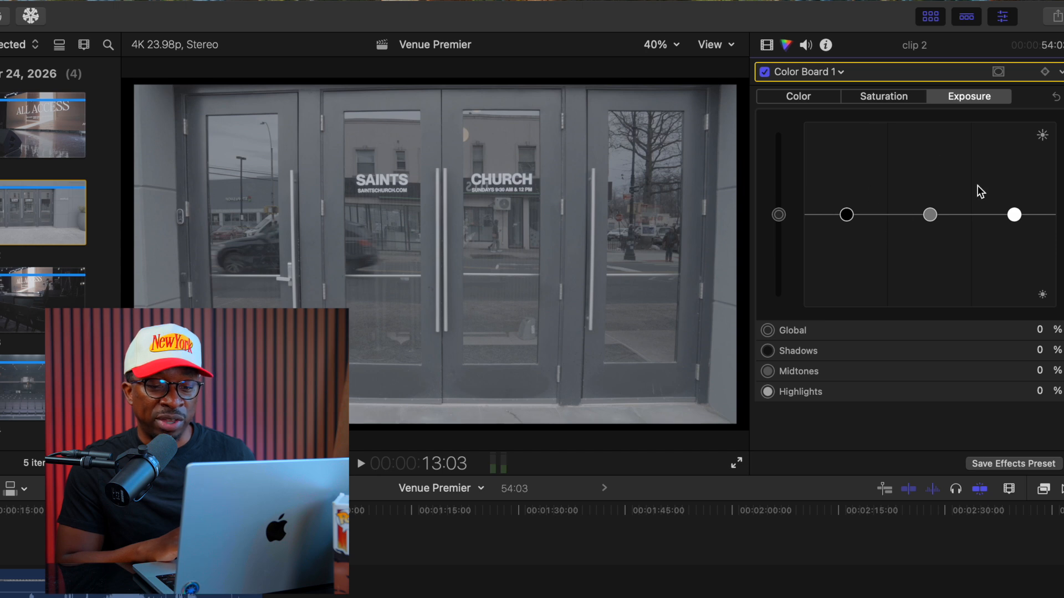
left_click_drag(1013, 220, 1005, 240)
mouse_move(929, 216)
left_mouse_down()
mouse_move(930, 239)
mouse_move(926, 216)
left_mouse_up()
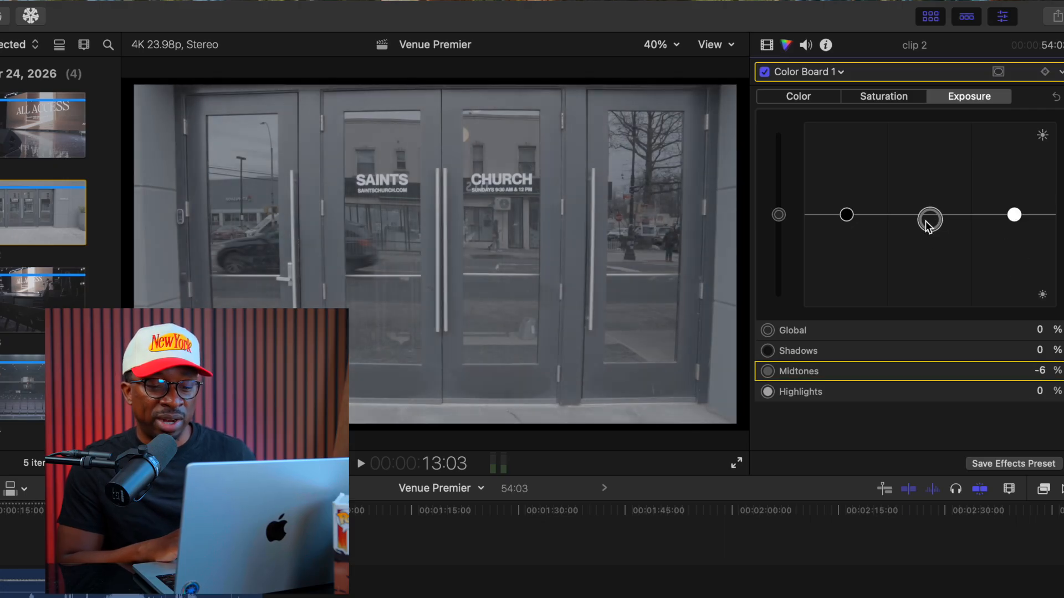
mouse_move(846, 215)
left_mouse_down()
mouse_move(845, 273)
mouse_move(846, 195)
mouse_move(846, 206)
left_mouse_up()
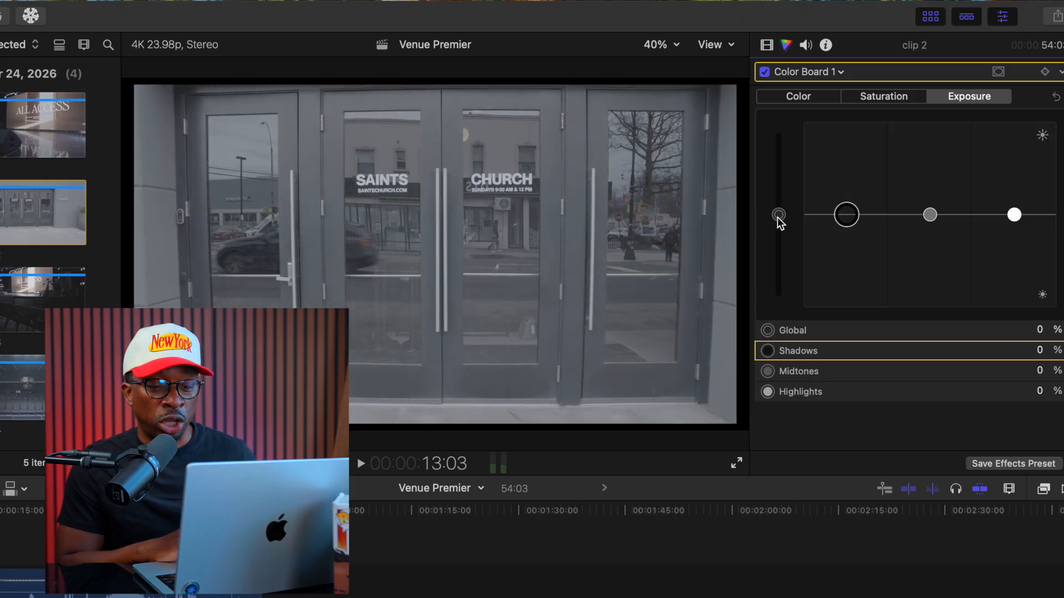
left_click_drag(779, 216, 783, 247)
key("Delete")
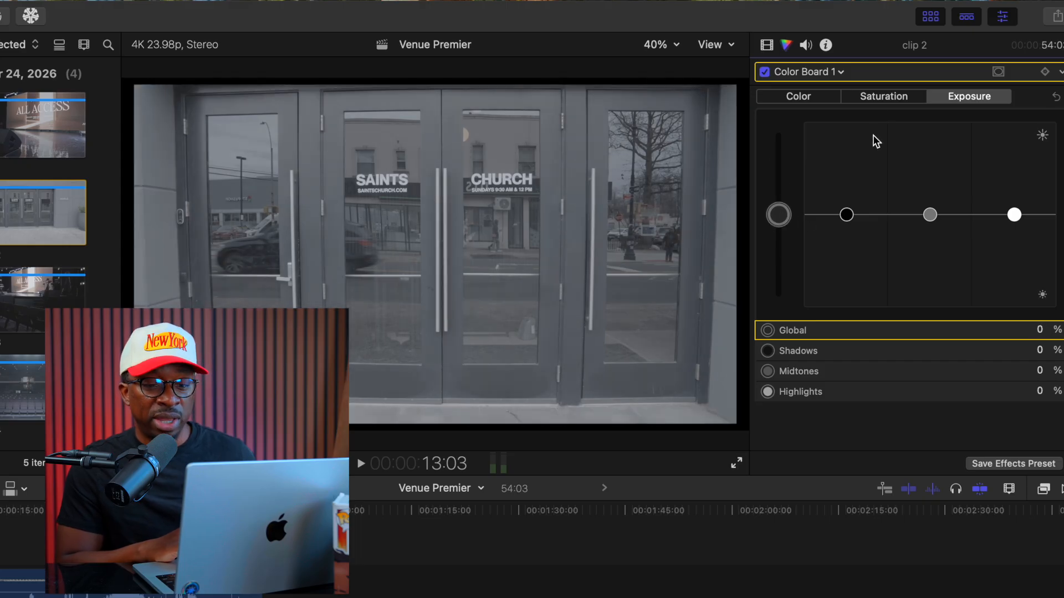
- Try lowering clip 2's Color Board saturation to -42% for highlights and -26% for midtones, undo both, and try the global color control
left_click(882, 95)
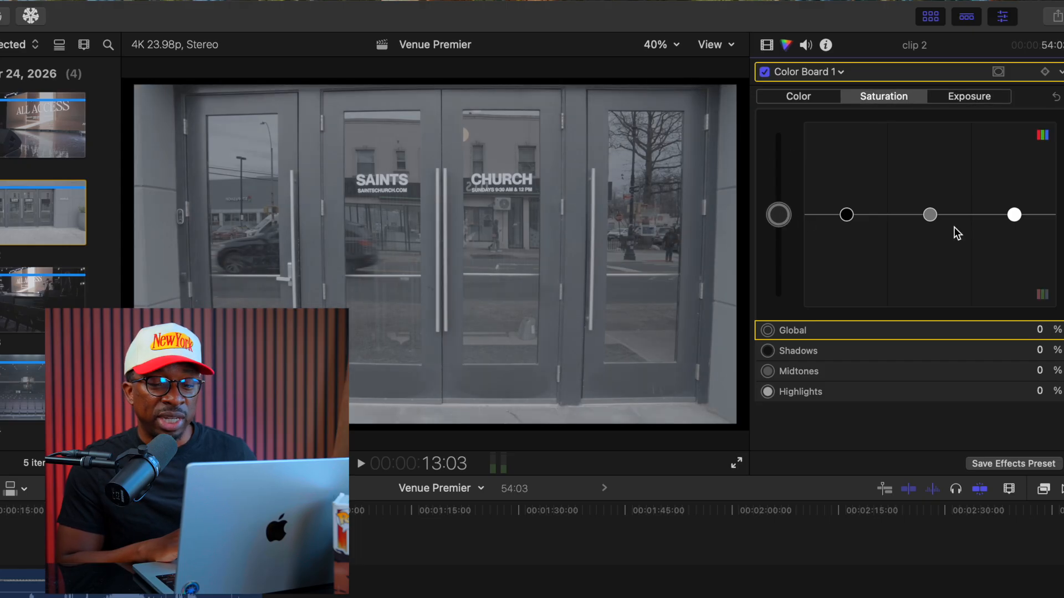
left_click_drag(1011, 215, 1014, 253)
left_click_drag(933, 221, 933, 244)
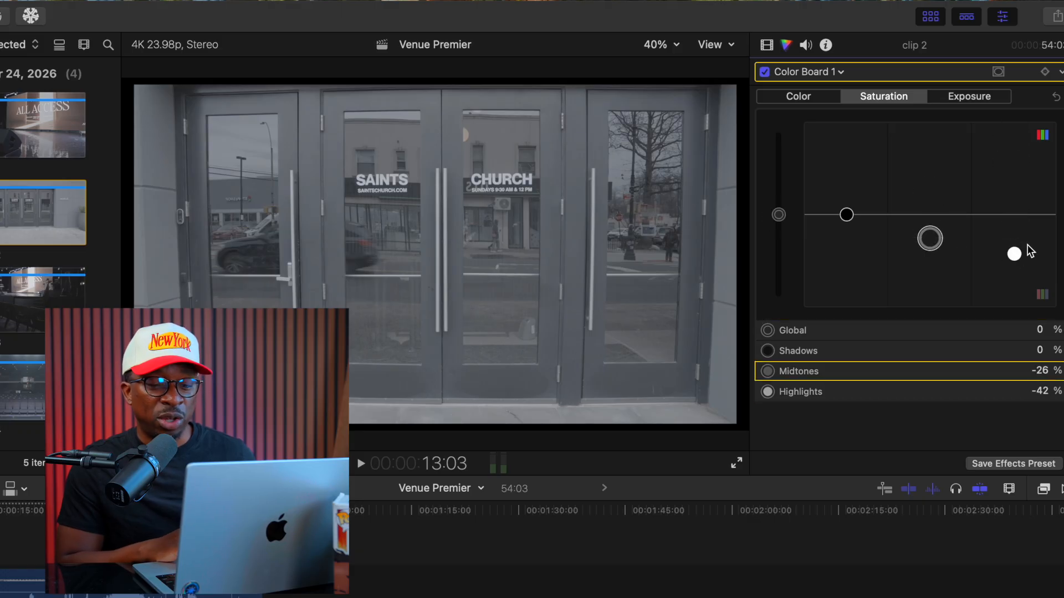
key("super+z")
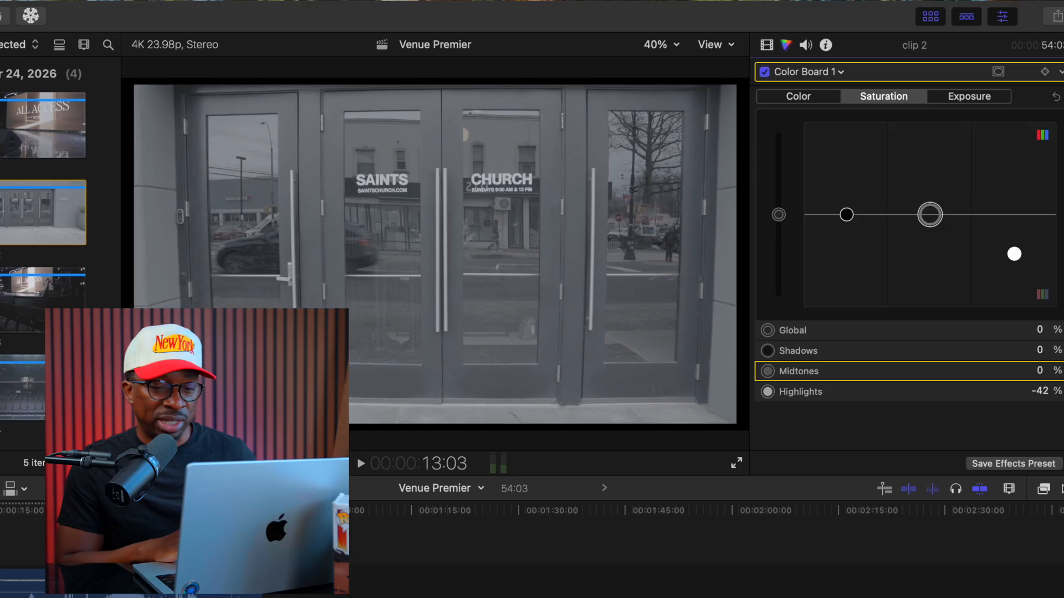
key("super+z")
left_click(807, 97)
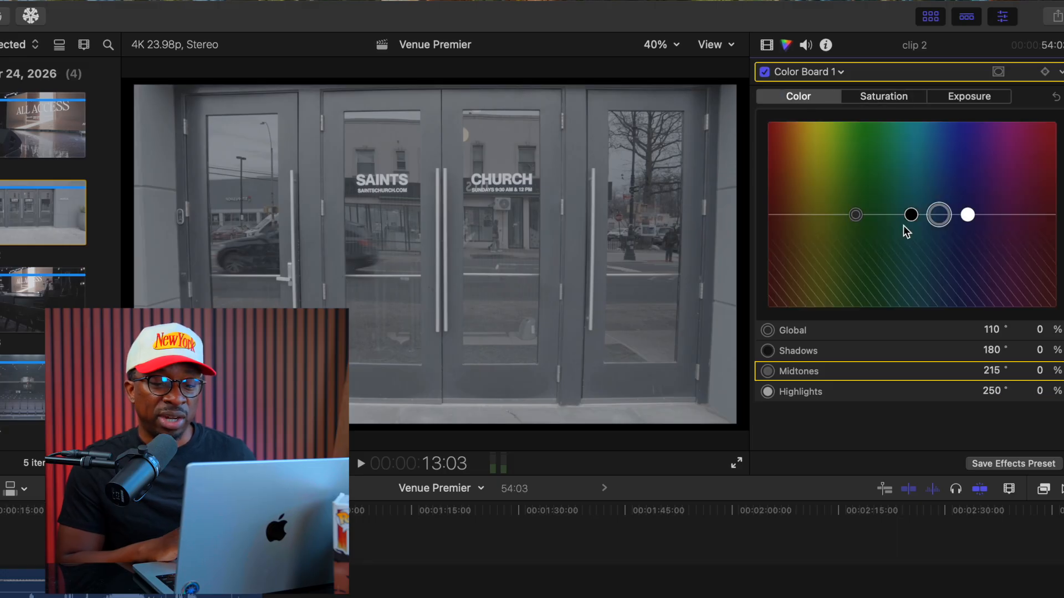
mouse_move(856, 216)
left_mouse_down()
mouse_move(791, 218)
mouse_move(788, 233)
mouse_move(788, 209)
mouse_move(893, 220)
mouse_move(836, 219)
left_mouse_up()
- Add Color Curves and Hue/Saturation Curves corrections to clip 2, and return to its Color Wheels 1 correction
left_click(840, 72)
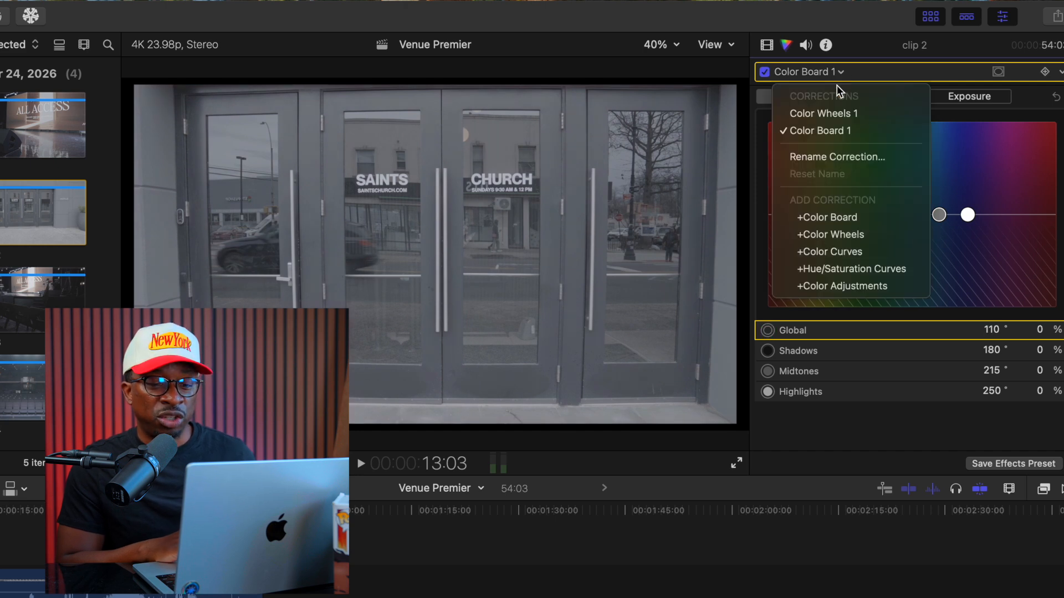
left_click(841, 251)
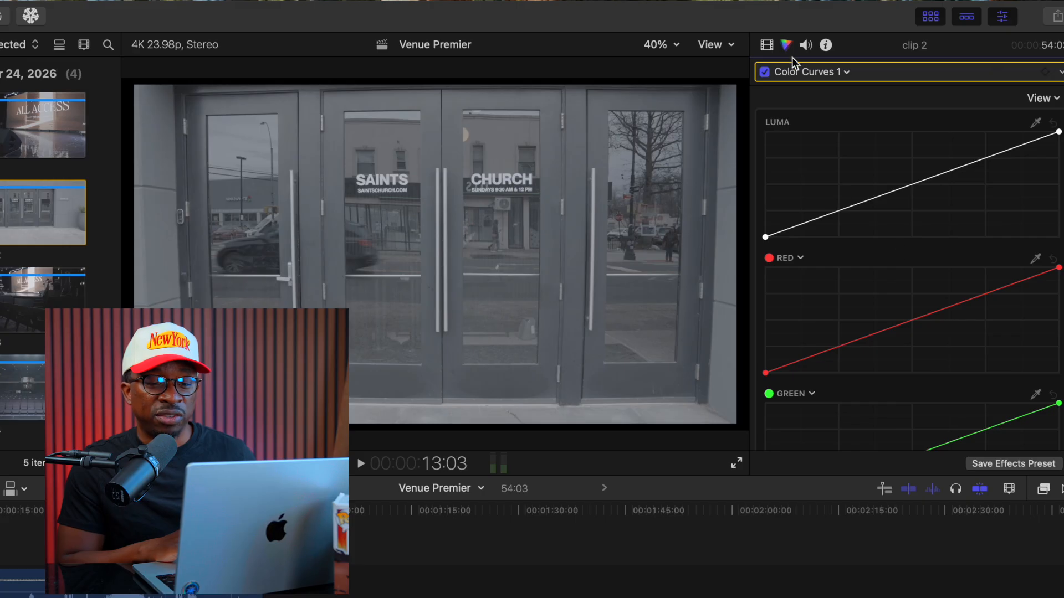
left_click(805, 77)
left_click(853, 286)
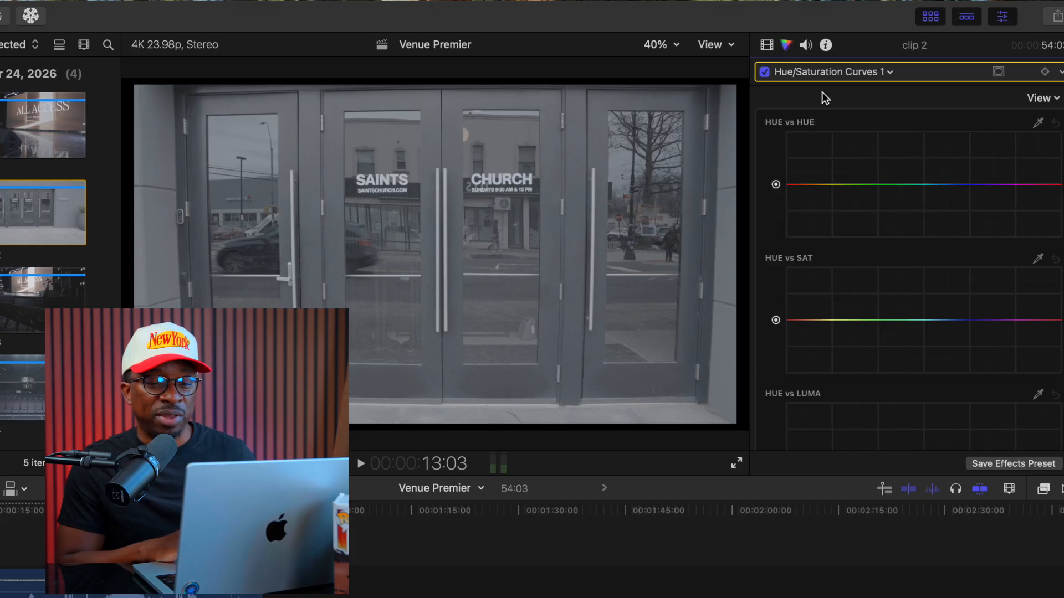
left_click(815, 72)
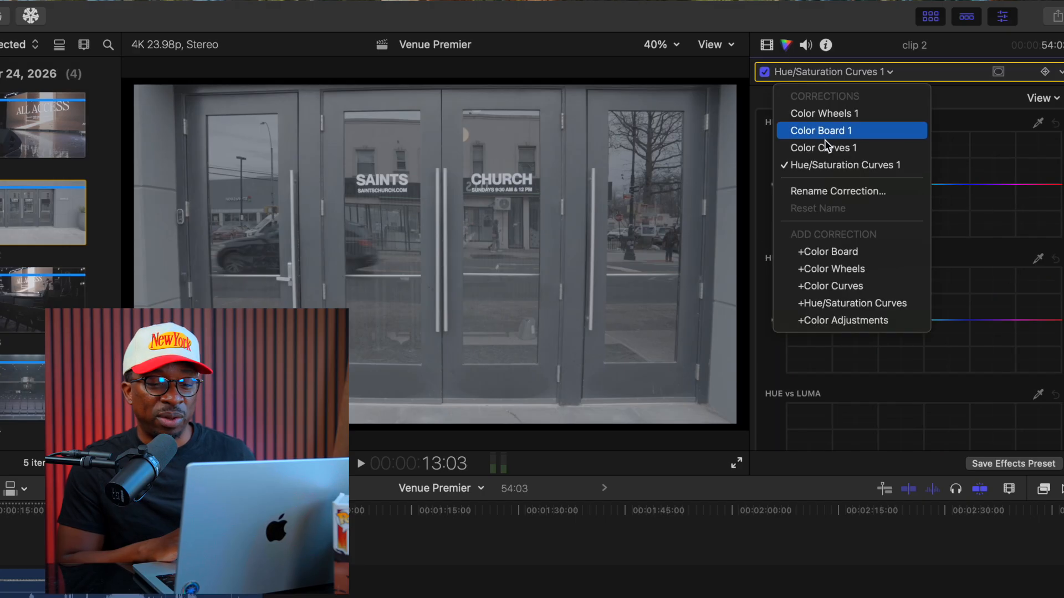
left_click(811, 114)
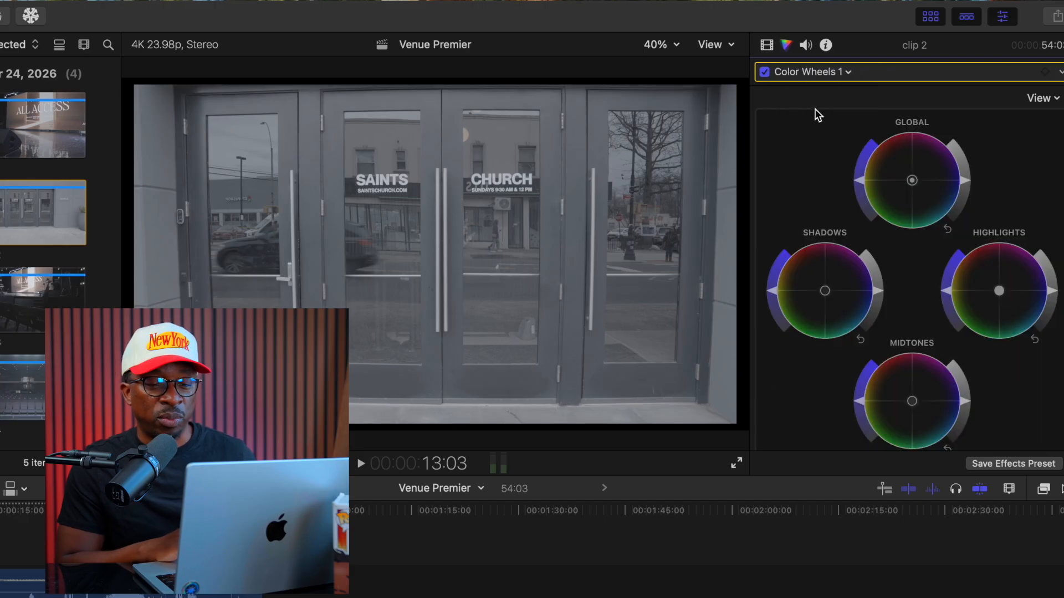
- Examine clip 2's audio volume control and the Dialogue-1 waveform in its audio configuration
left_click(806, 45)
scroll(827, 157, "down", 1)
scroll(826, 157, "up", 1)
mouse_move(919, 72)
left_mouse_down()
mouse_move(872, 76)
mouse_move(924, 80)
mouse_move(870, 84)
mouse_move(939, 82)
mouse_move(894, 88)
mouse_move(913, 83)
left_mouse_up()
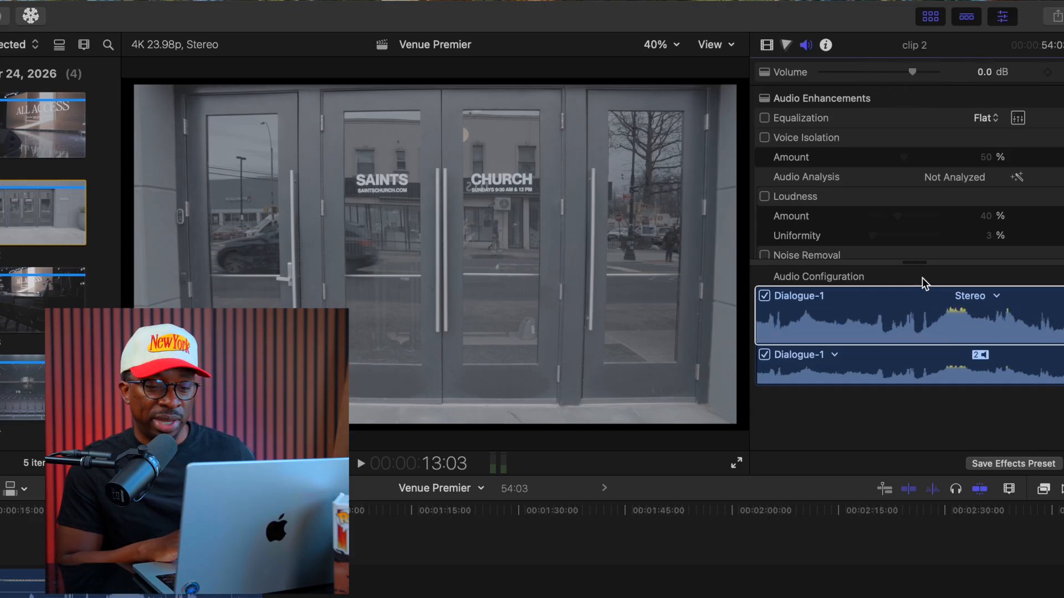
left_click(895, 327)
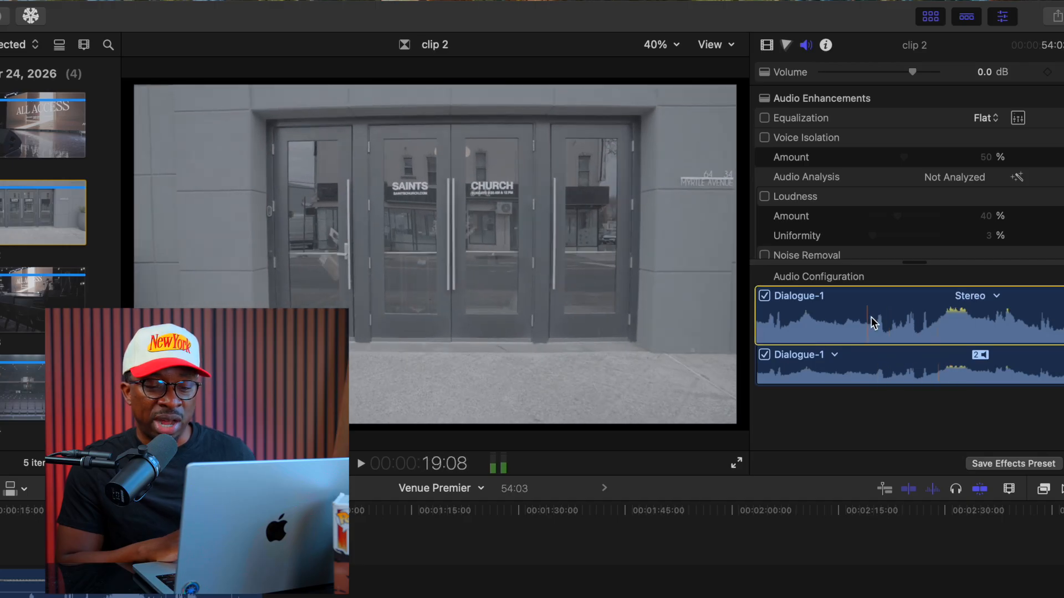
- Examine clip 2's audio enhancements, including equalization and voice isolation, and switch Loudness on and off again
scroll(796, 164, "down", 2)
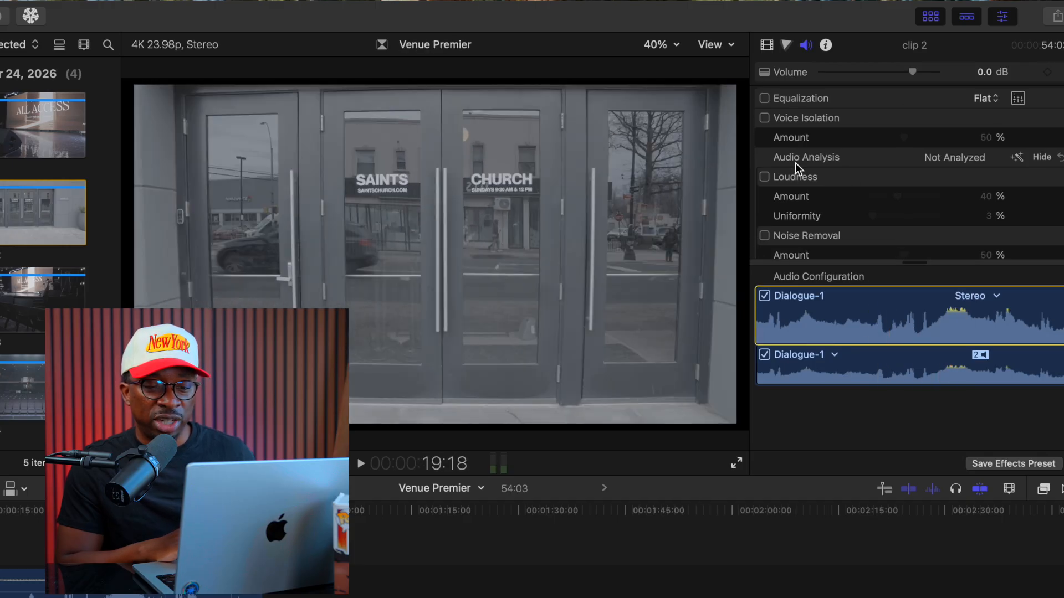
scroll(825, 150, "up", 1)
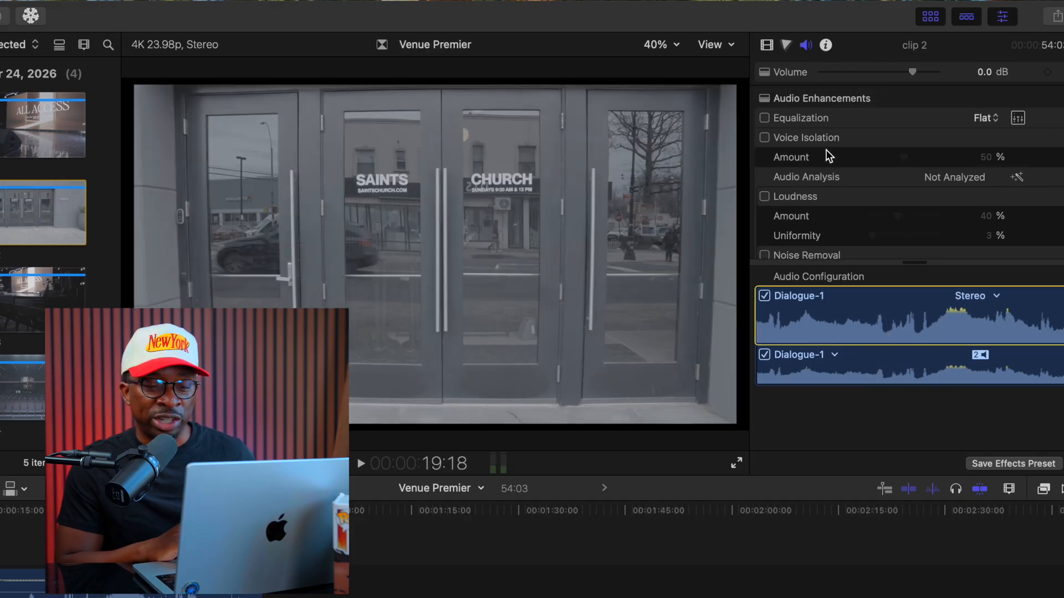
scroll(825, 157, "down", 5)
scroll(779, 136, "up", 2)
scroll(776, 129, "up", 2)
scroll(775, 129, "down", 3)
scroll(774, 128, "up", 1)
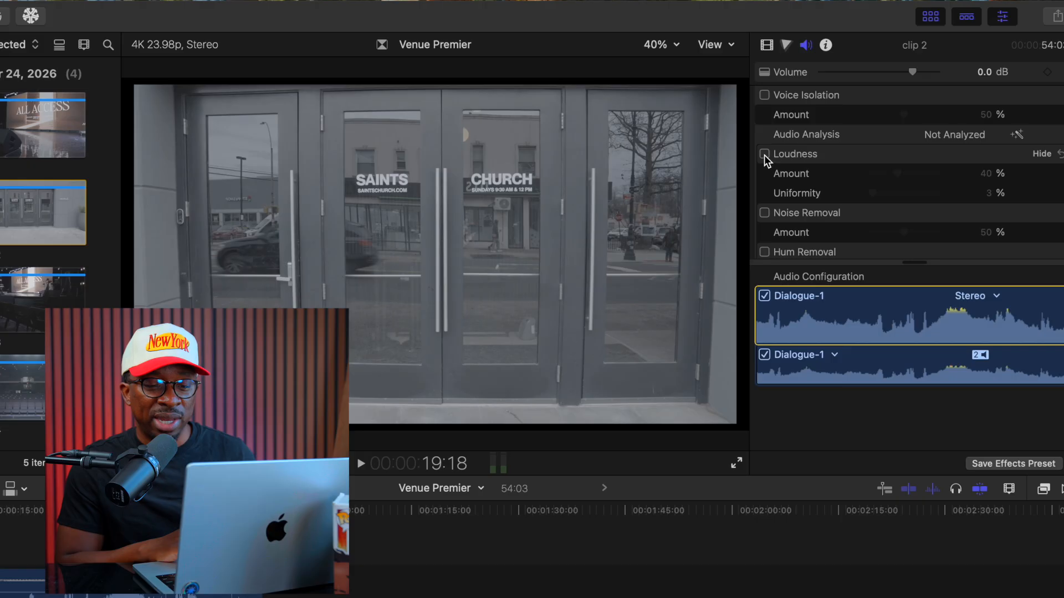
left_click(764, 155)
left_click(764, 155)
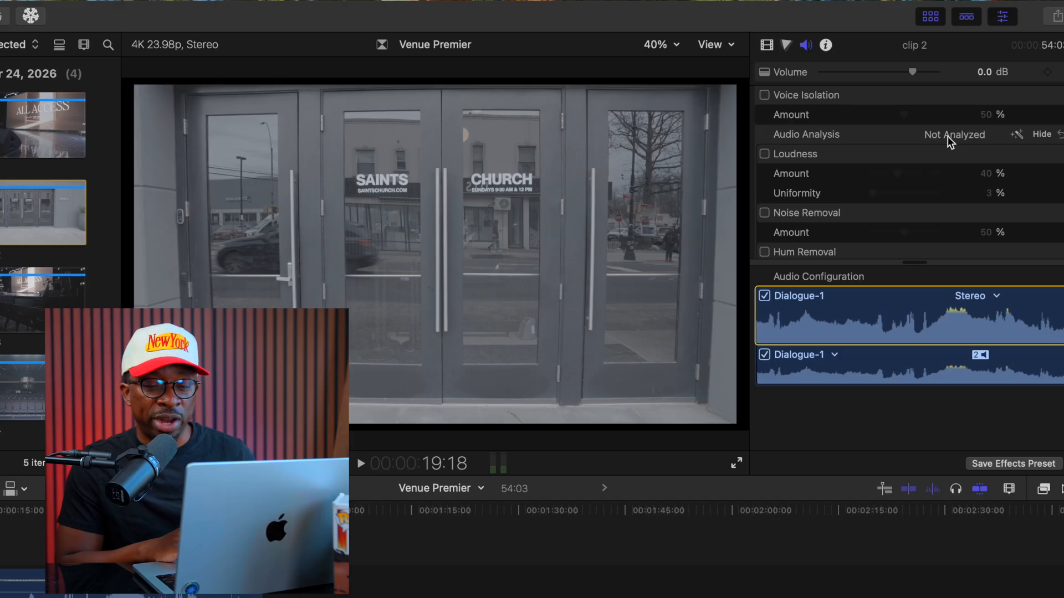
- Review the noise removal, hum removal, pan and effects settings of clip 2's audio, and open the clip's information
scroll(948, 199, "down", 3)
scroll(948, 198, "down", 1)
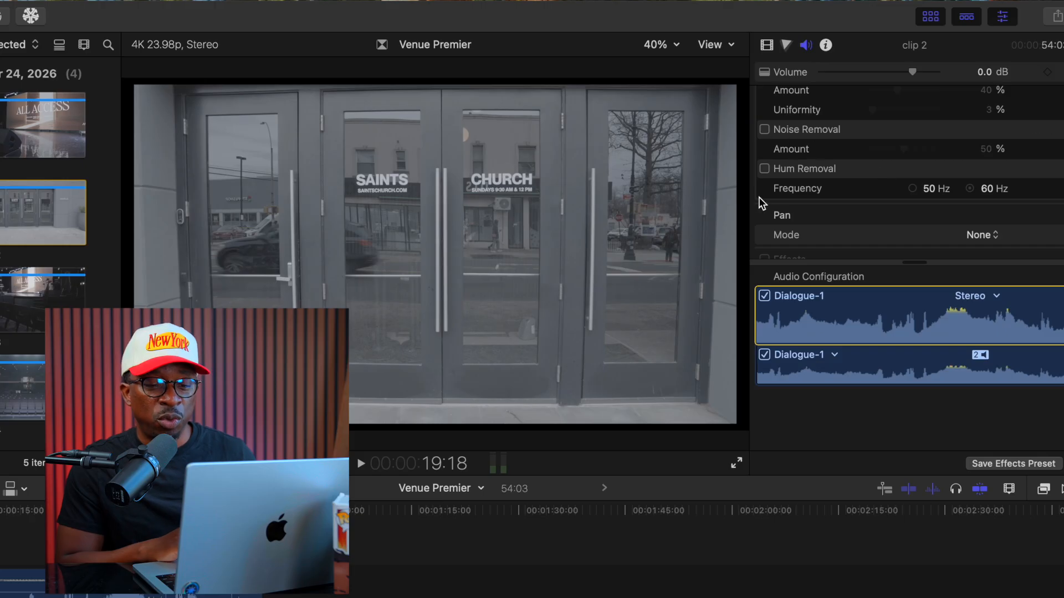
scroll(856, 205, "down", 2)
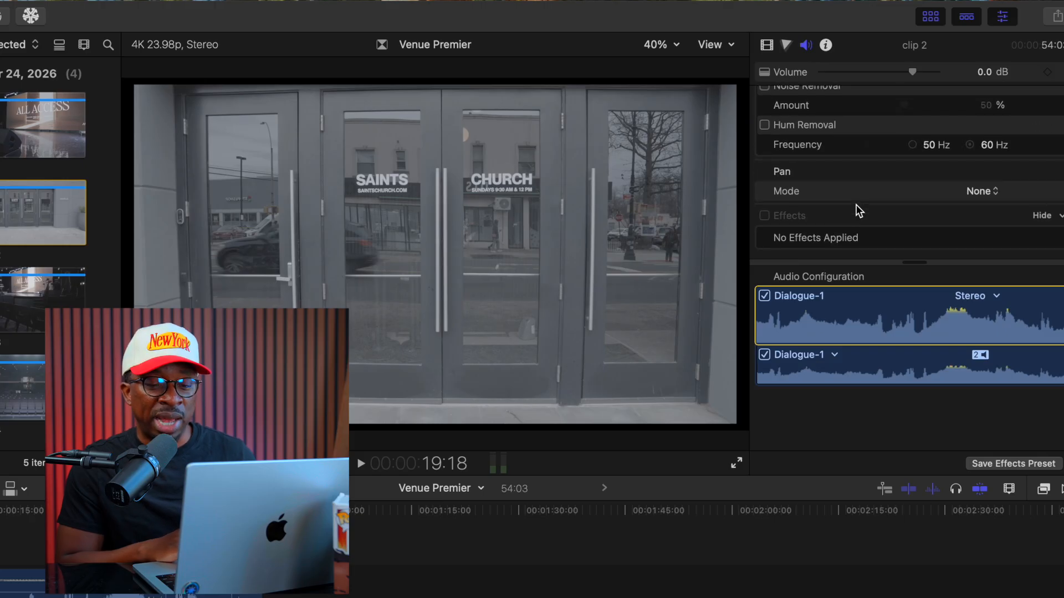
scroll(855, 204, "up", 4)
scroll(855, 204, "up", 3)
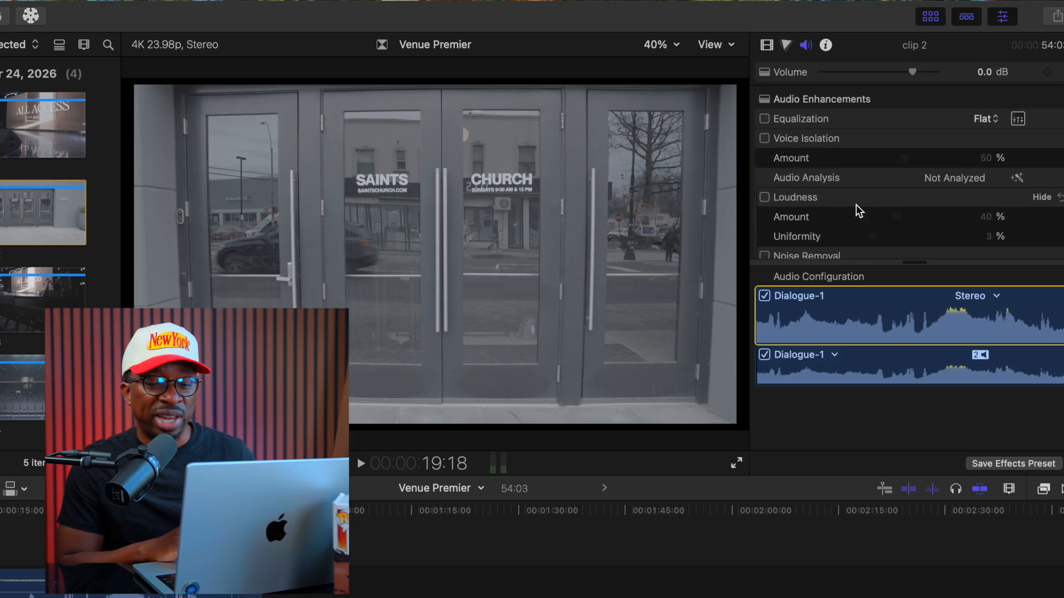
scroll(856, 204, "down", 1)
scroll(833, 147, "up", 2)
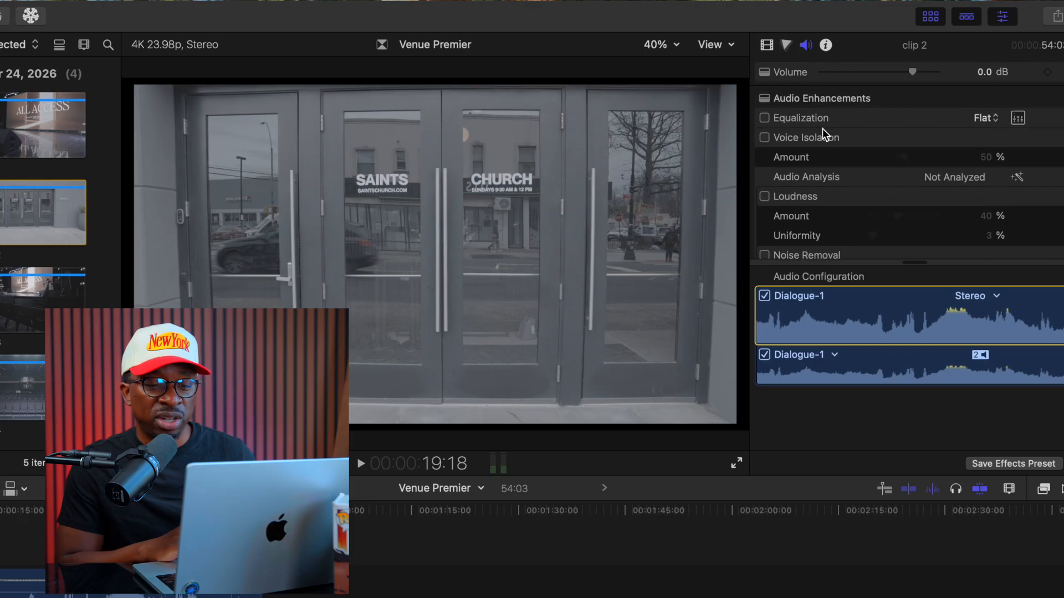
scroll(826, 155, "down", 4)
scroll(827, 159, "up", 3)
scroll(826, 158, "down", 1)
scroll(823, 133, "up", 1)
left_click(826, 45)
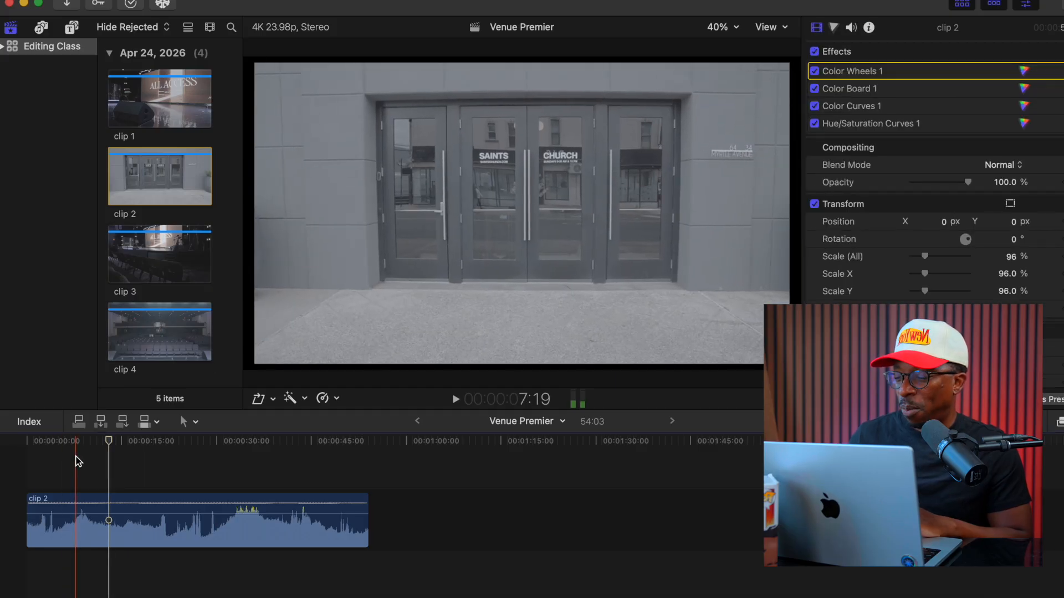
- Move the playhead to the start of the timeline and select clip 2
left_click(76, 460)
left_click(110, 440)
left_click_drag(109, 442, 35, 457)
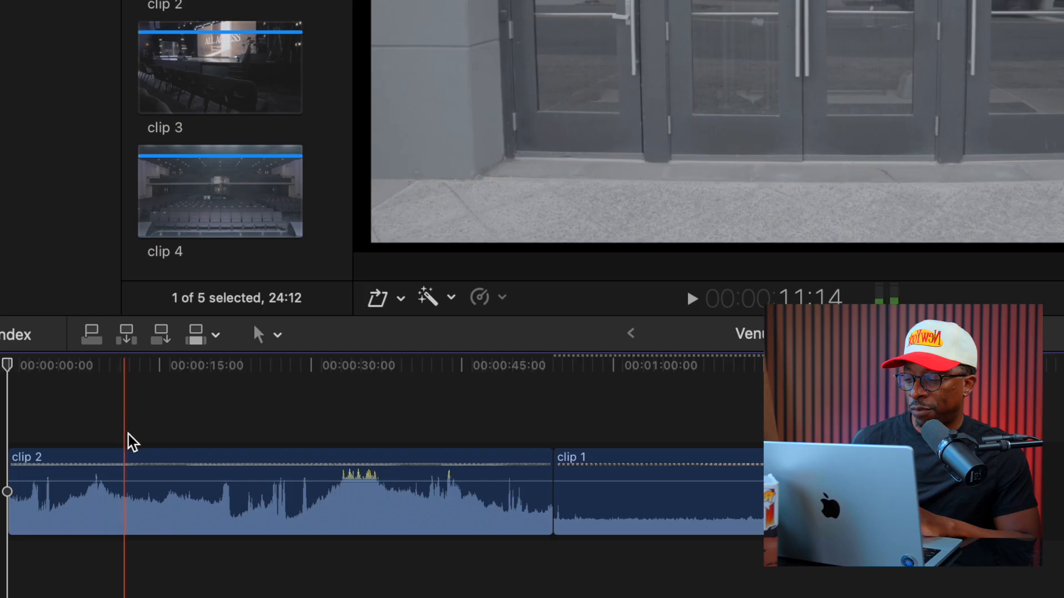
left_click(145, 474)
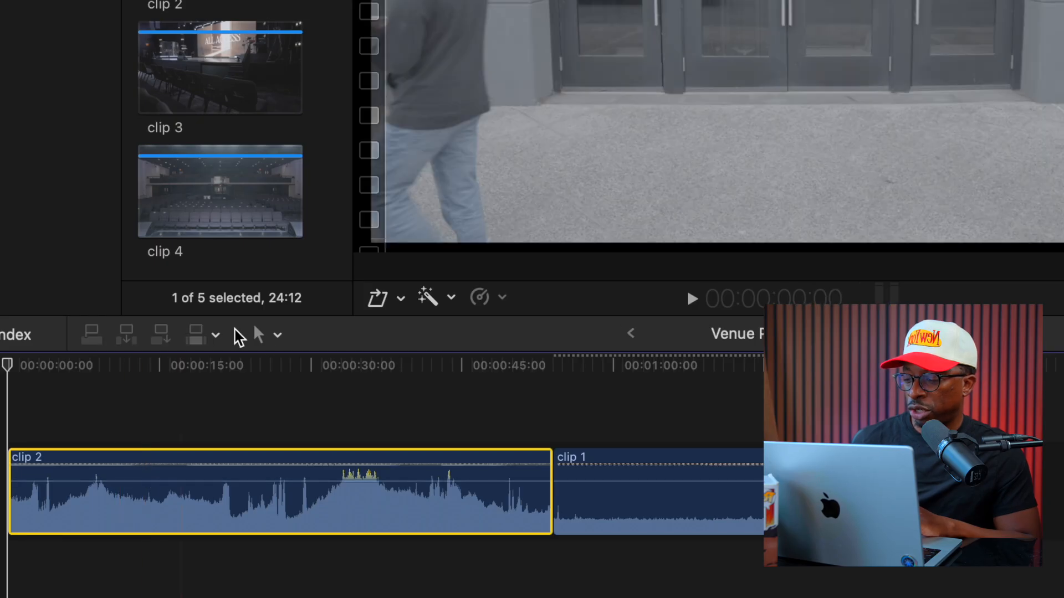
- Try cutting clip 2 with the Blade tool at about 26, 30 and 34 seconds, and undo the cuts
left_click(278, 332)
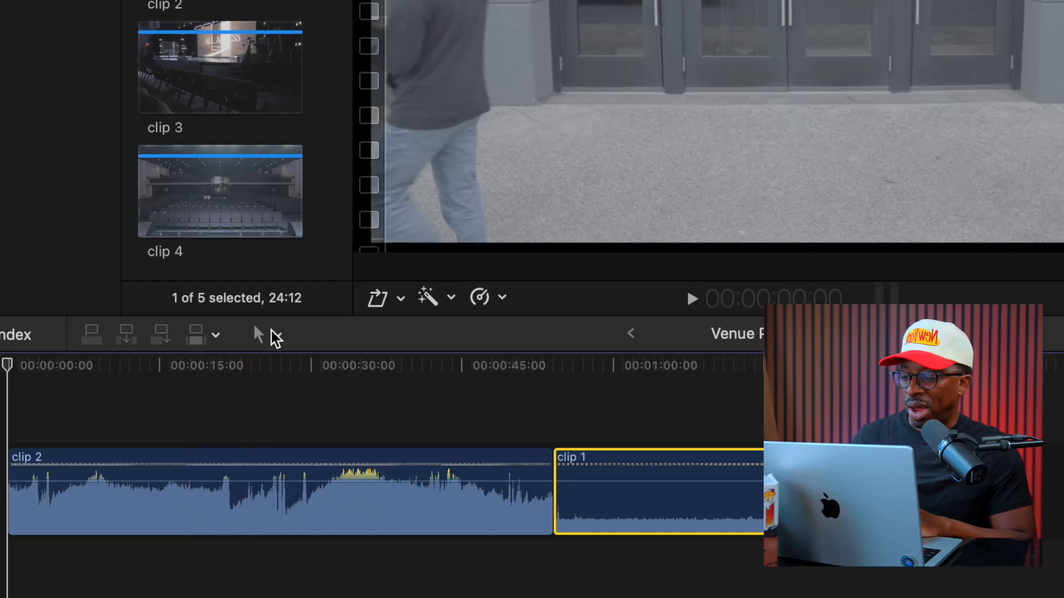
left_click(272, 336)
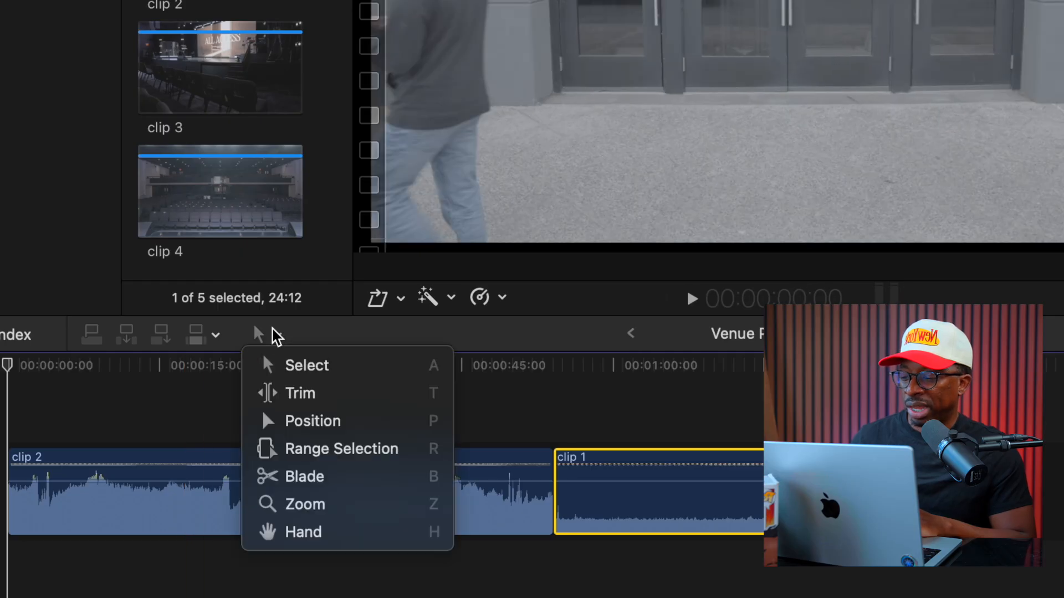
left_click(299, 475)
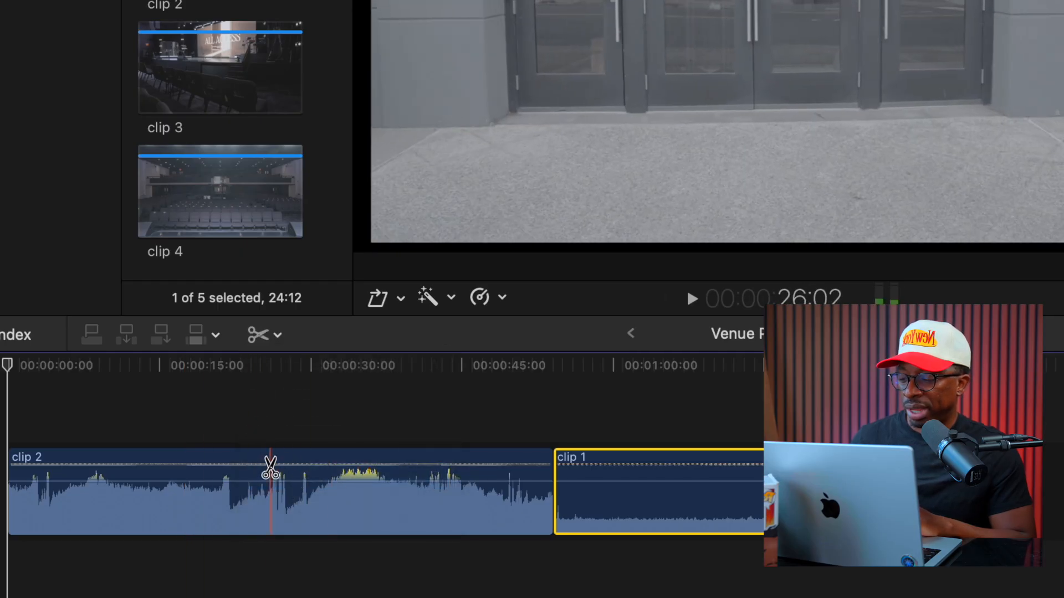
left_click(270, 468)
left_click(310, 468)
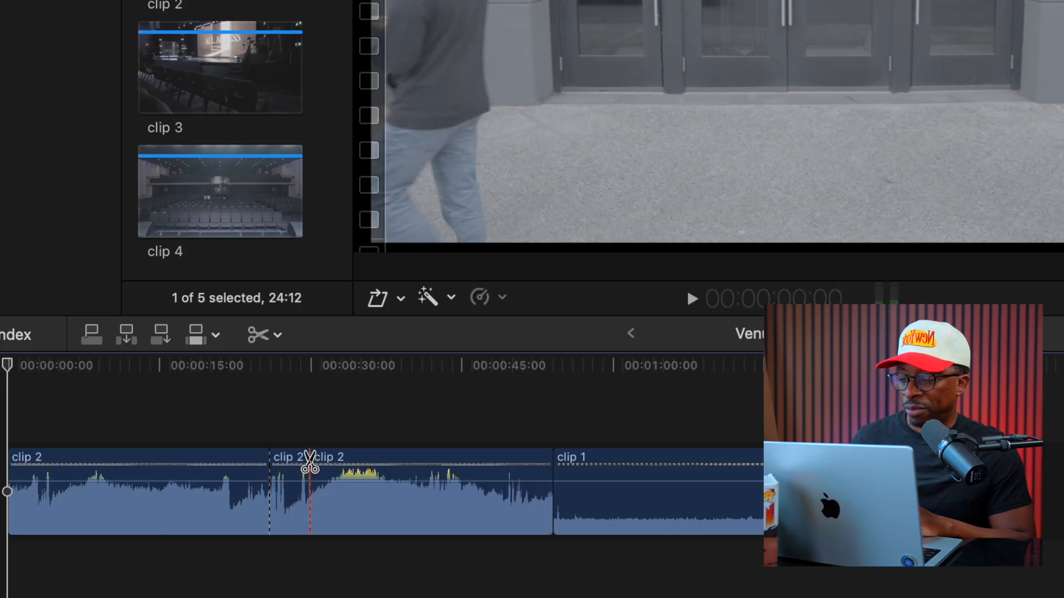
left_click(352, 460)
key("super+z")
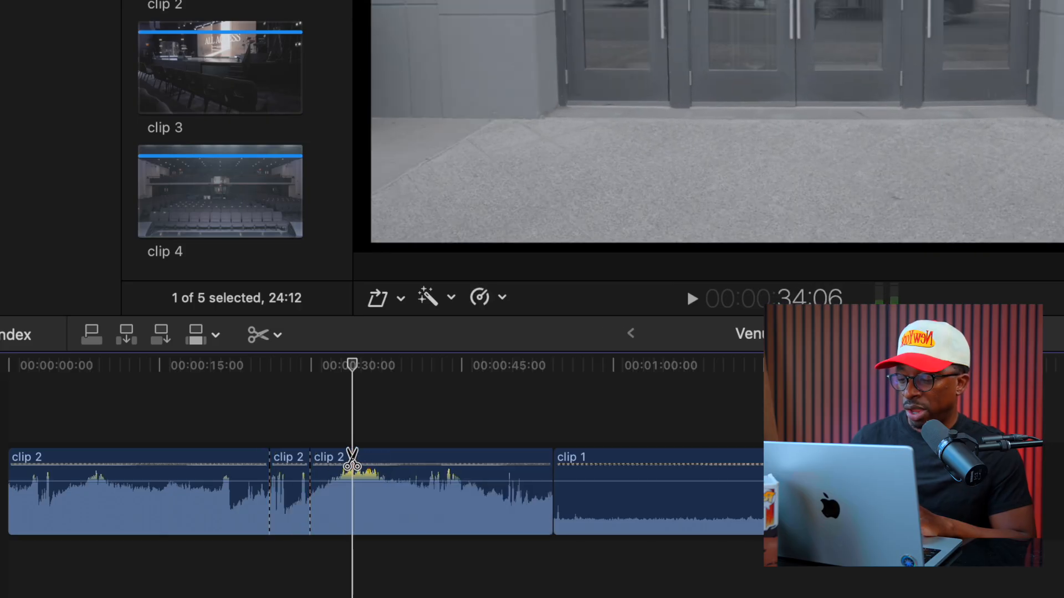
key("super+z")
key("super+z")
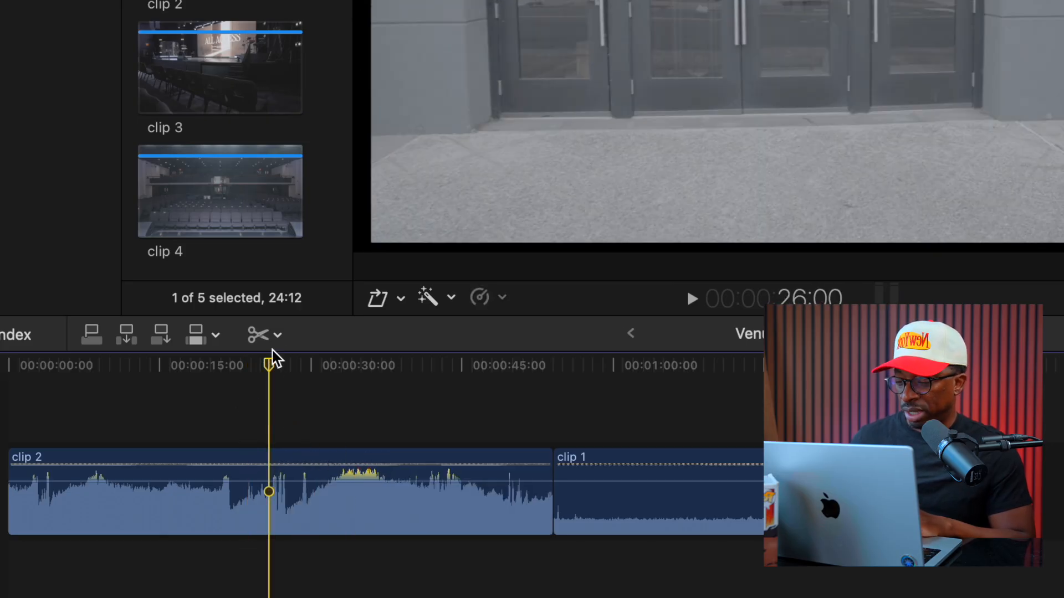
- Switch the timeline tool between Select and Blade, finishing with the Select tool active
key("a")
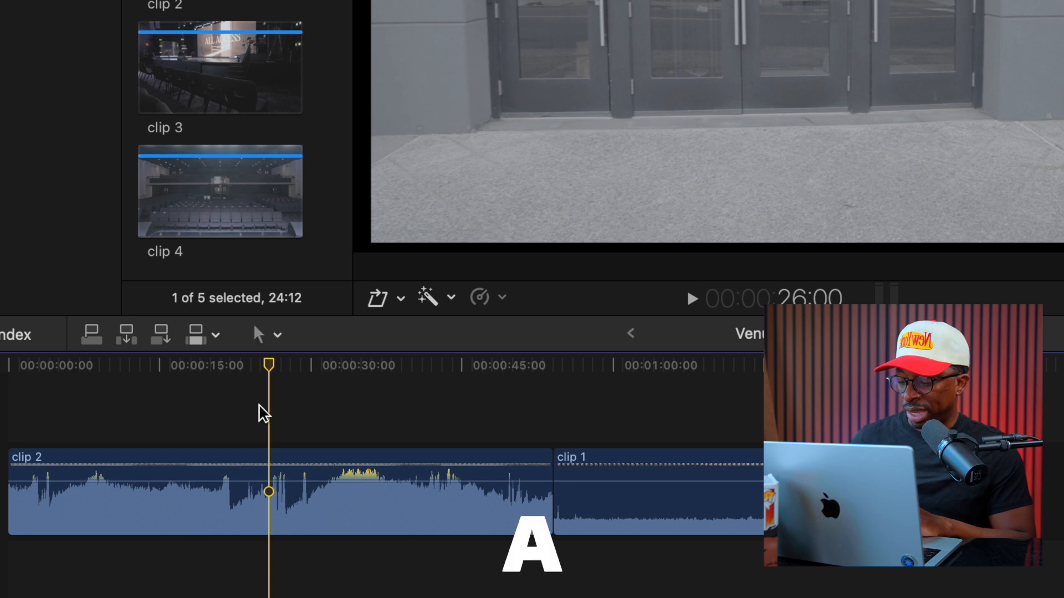
key("b")
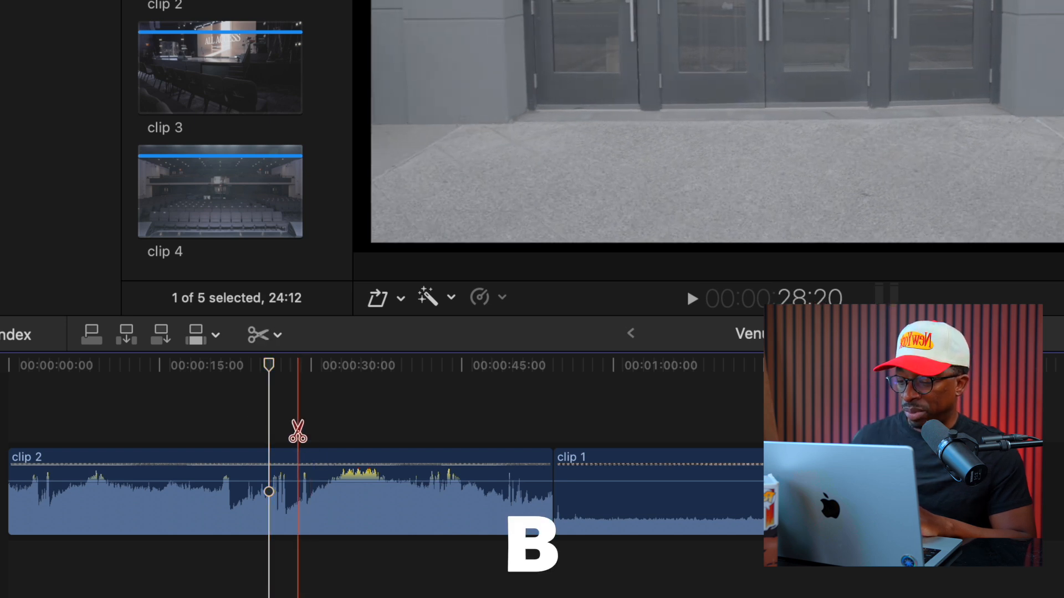
left_click(277, 335)
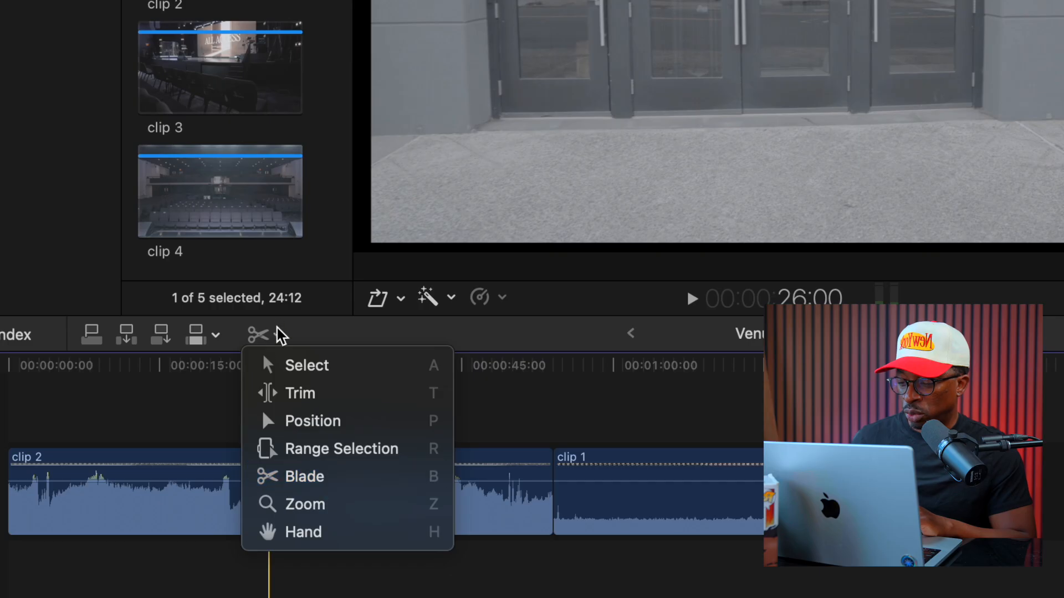
left_click(294, 366)
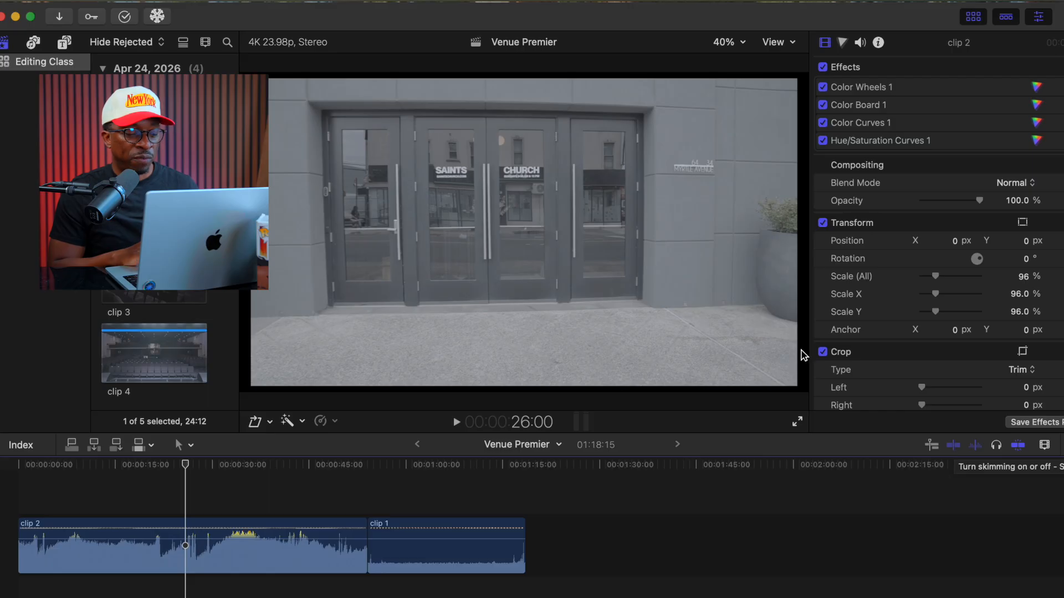
- Reposition the playhead at several points in clip 2, beginning at its start and finishing at 00:00:08:12
left_click(27, 467)
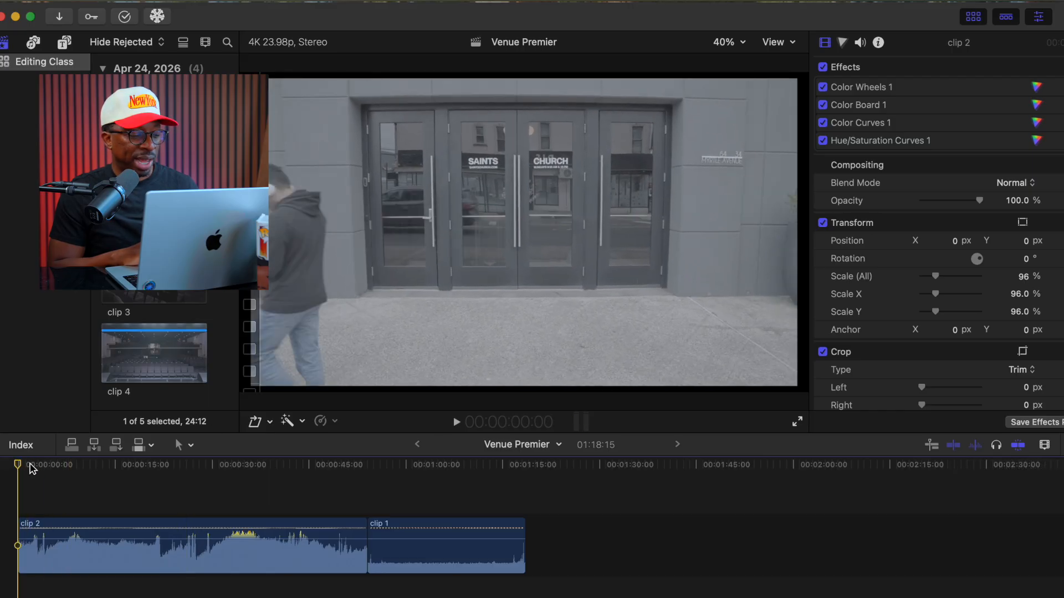
left_click(152, 466)
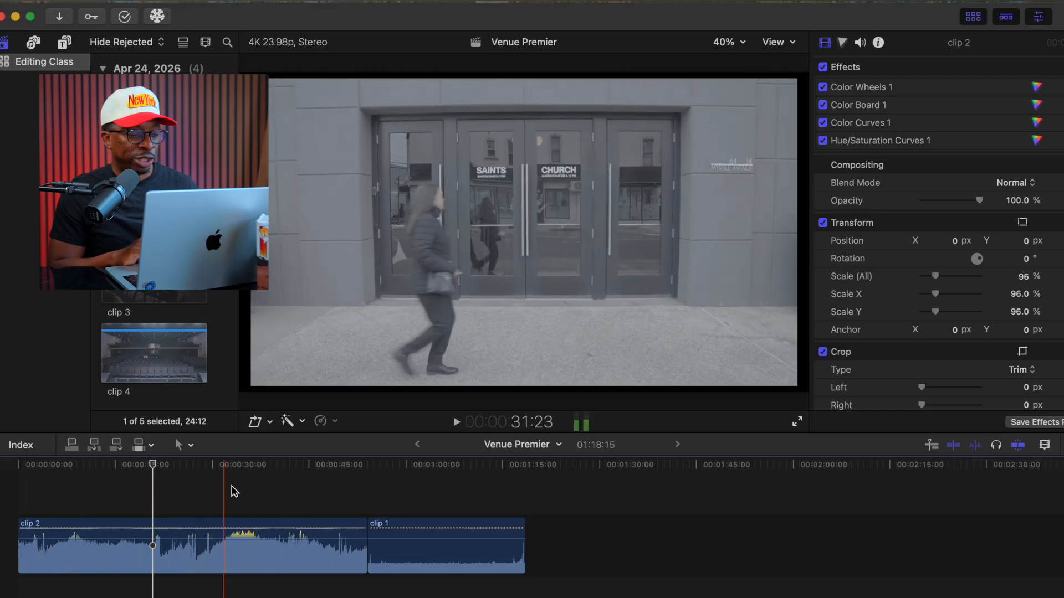
left_click_drag(152, 465, 72, 464)
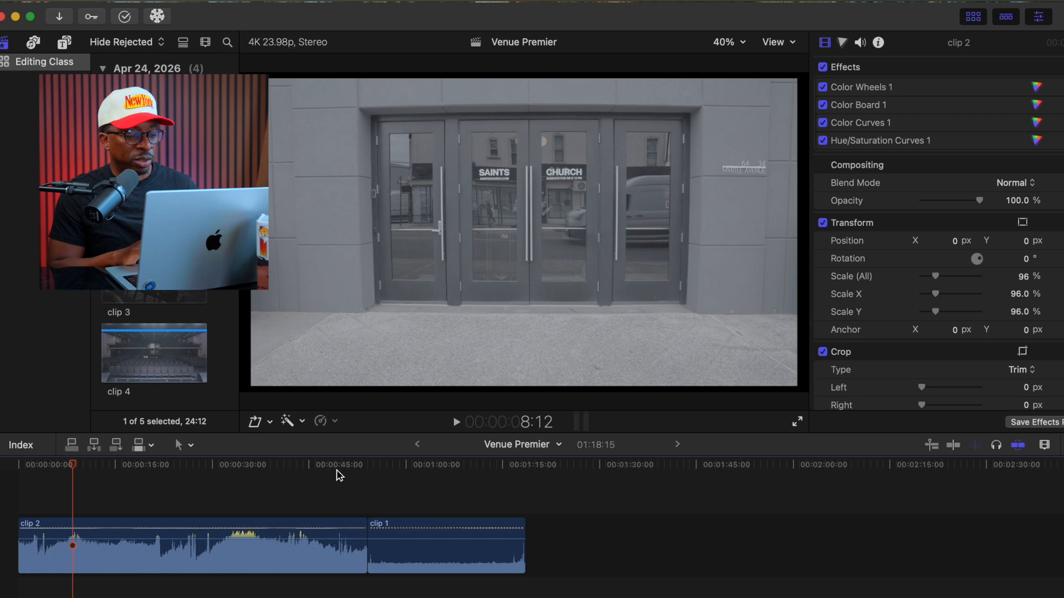
- Move the playhead to 00:00:48:20 and back to 00:00:10:00 in clip 2, and turn skimming on
left_click(335, 465)
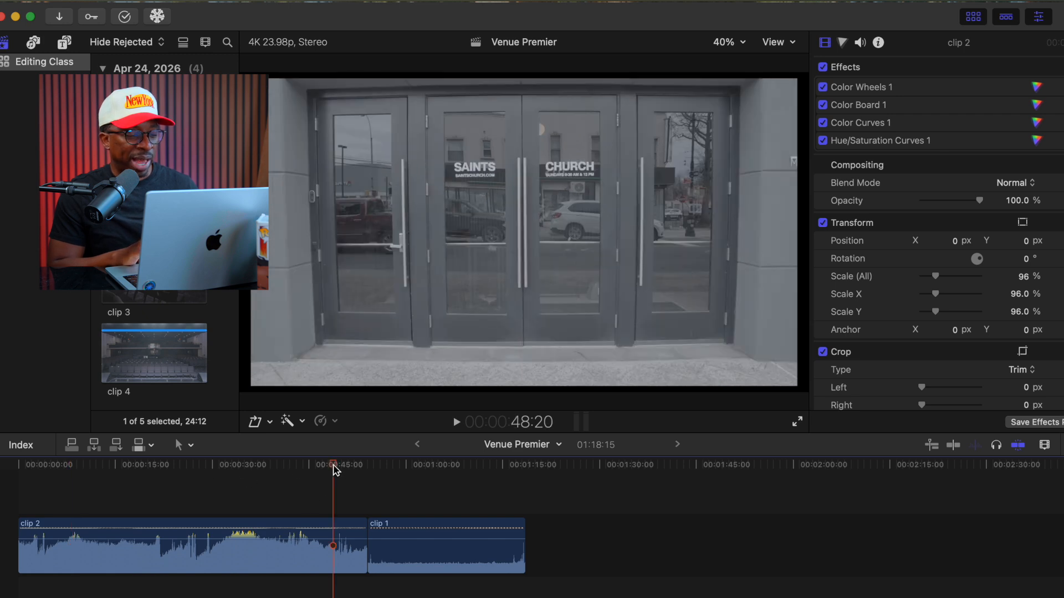
left_click(83, 466)
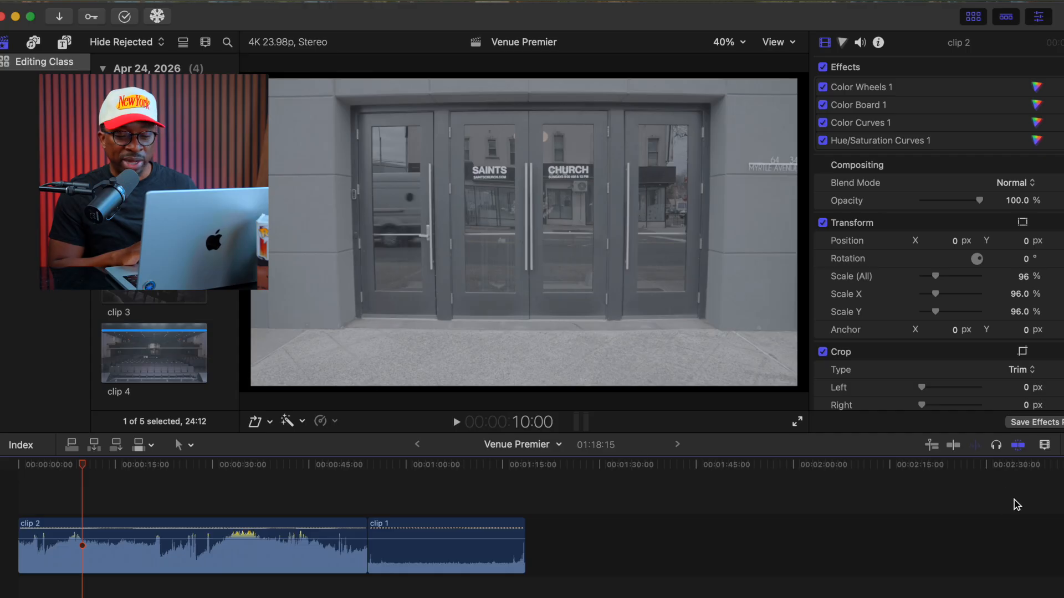
left_click(955, 446)
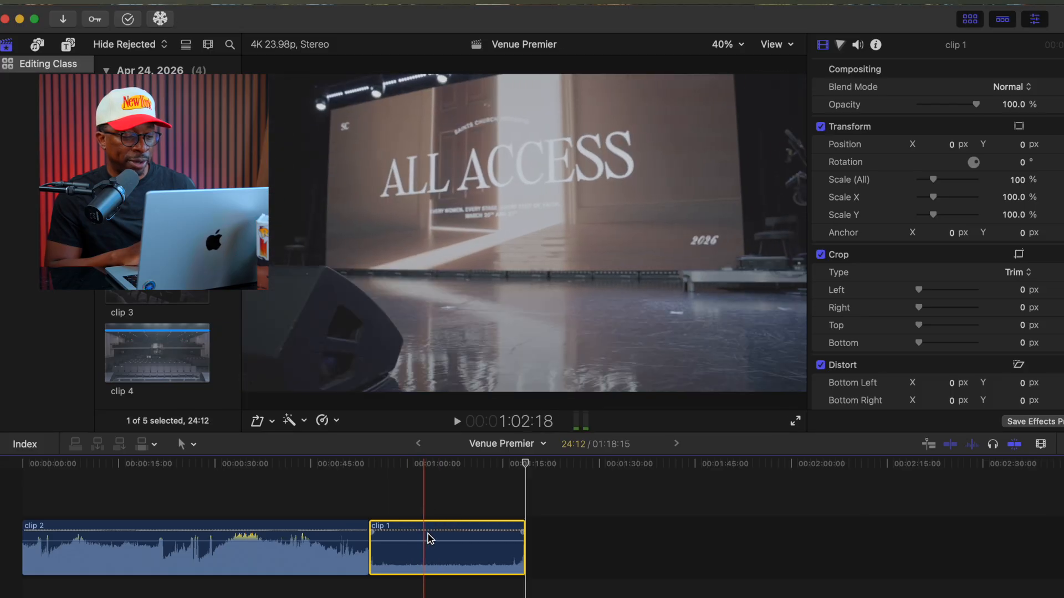
- Try moving clip 1 above the storyline, away from clip 2, with snapping off, and turn snapping back on
left_click(1014, 445)
left_click_drag(435, 537, 585, 503)
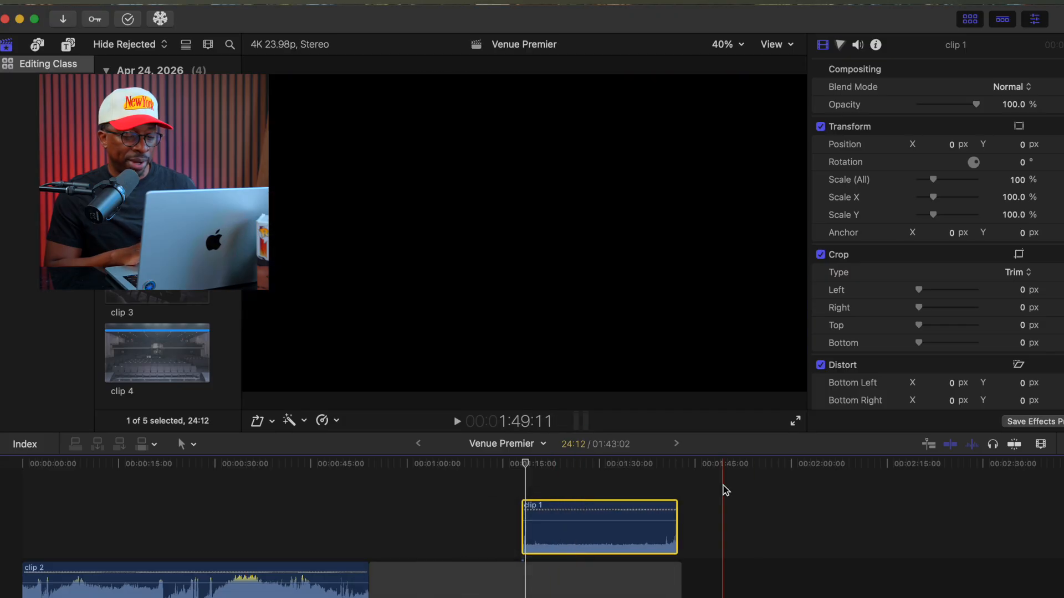
left_click(1016, 447)
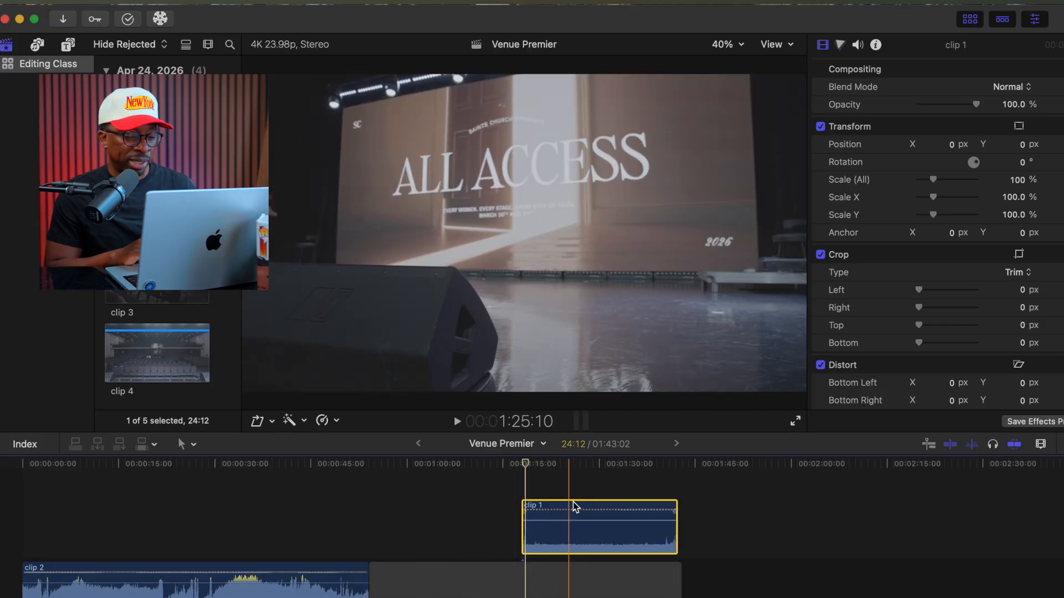
- Return clip 1 to the main storyline directly after clip 2, and delete the leftover gap
left_click_drag(579, 510, 564, 577)
left_click_drag(426, 571, 450, 577)
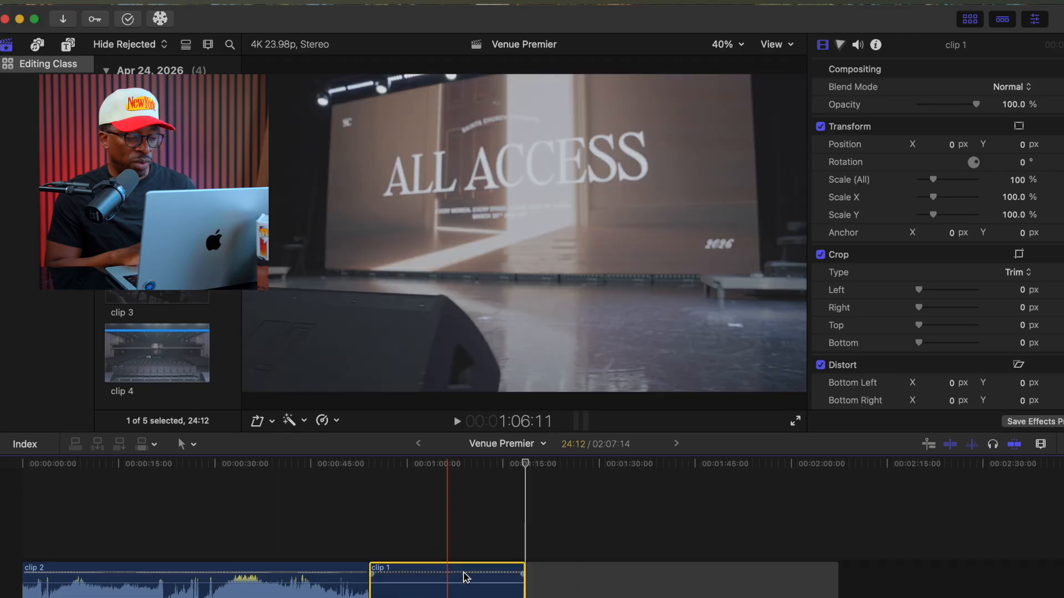
left_click(586, 577)
key("Delete")
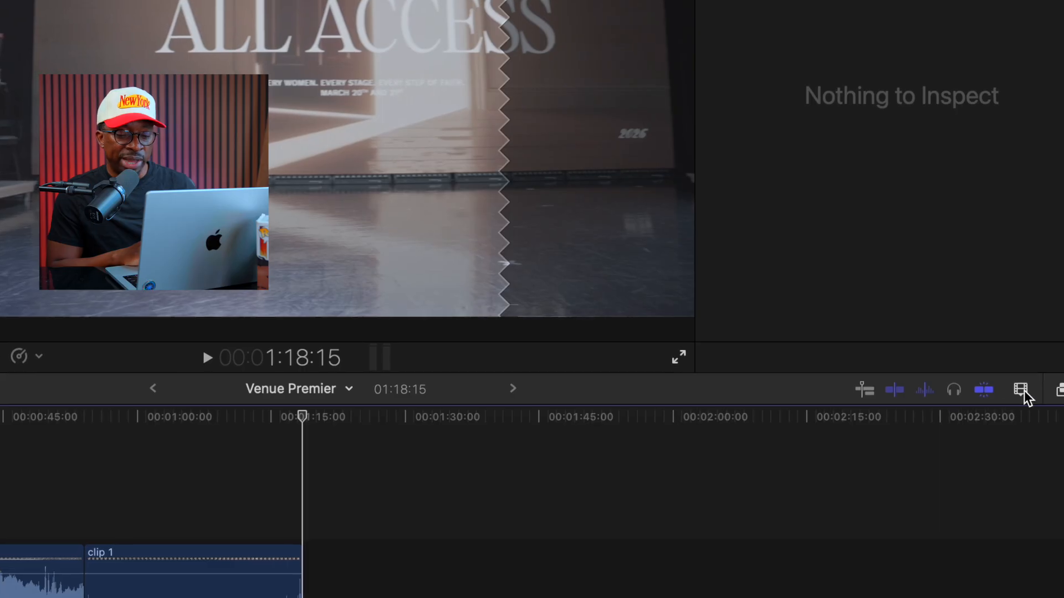
- Open the clip appearance options and adjust the timeline zoom out, in, and back to a medium level
left_click(1041, 445)
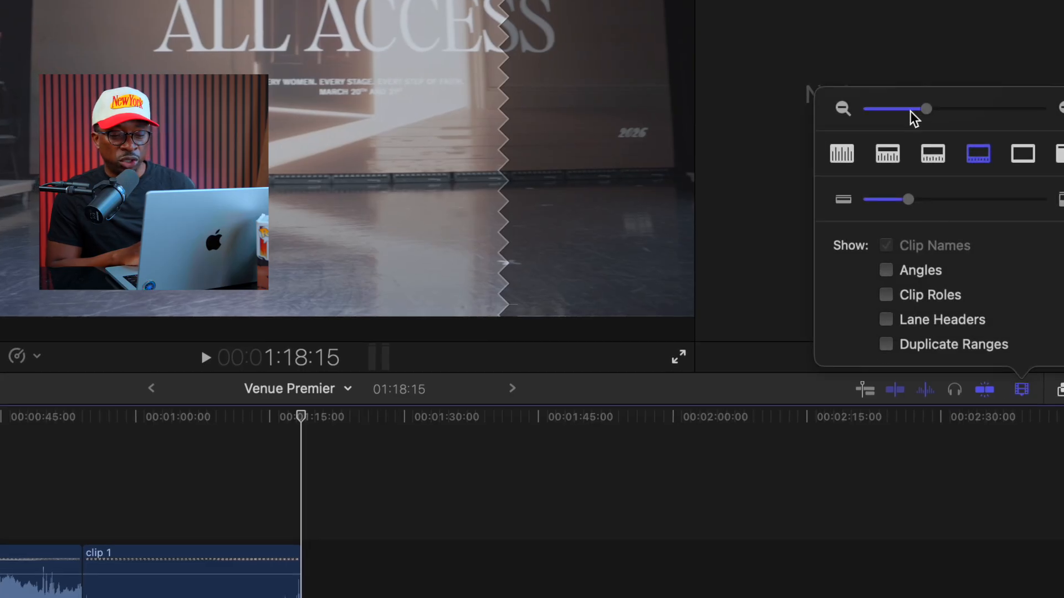
left_click_drag(926, 108, 875, 108)
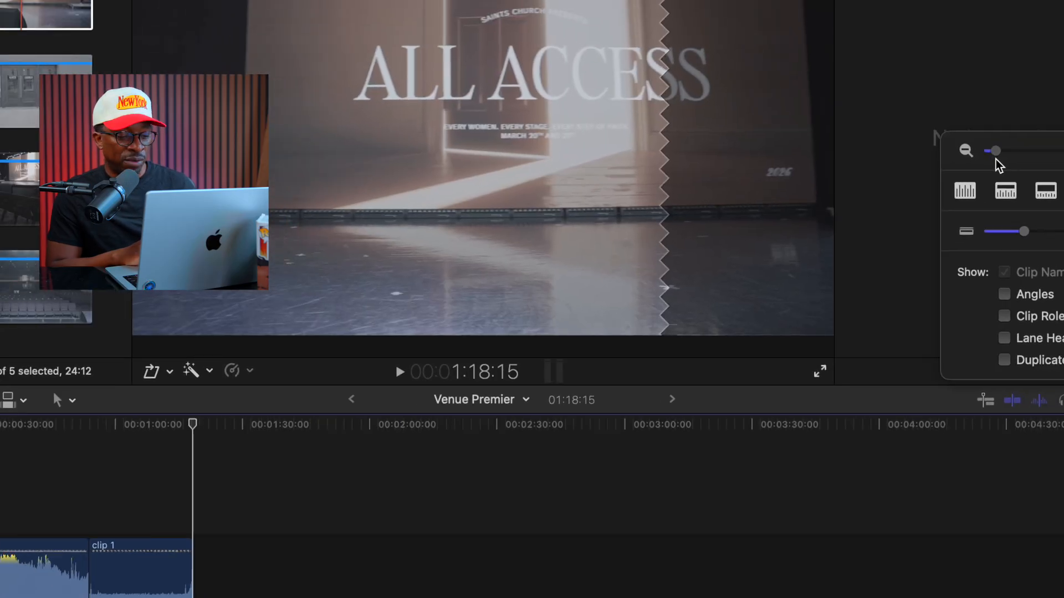
left_click_drag(975, 175, 1063, 159)
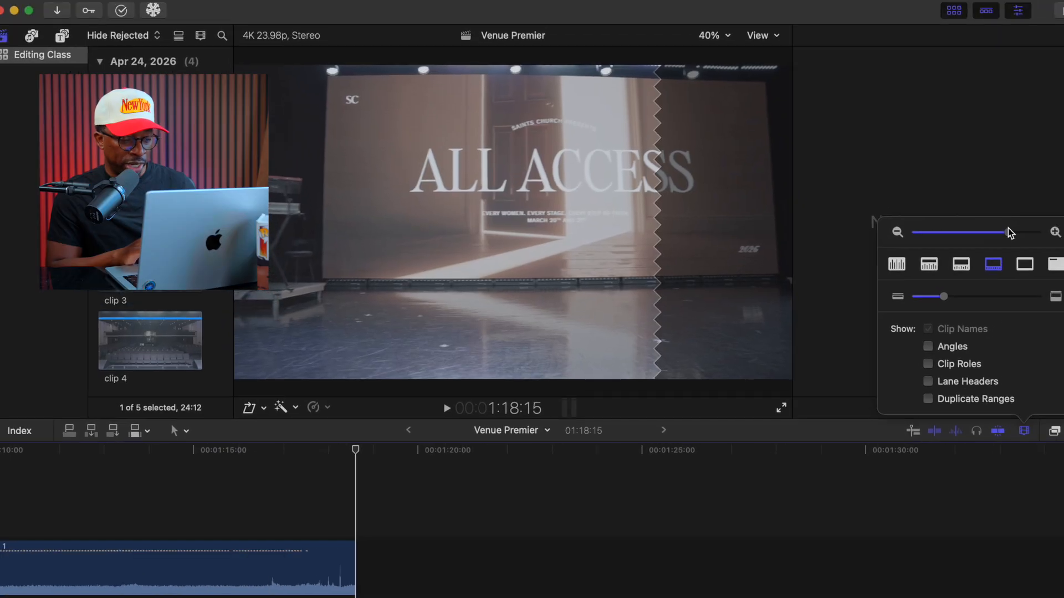
left_click_drag(1009, 228, 961, 233)
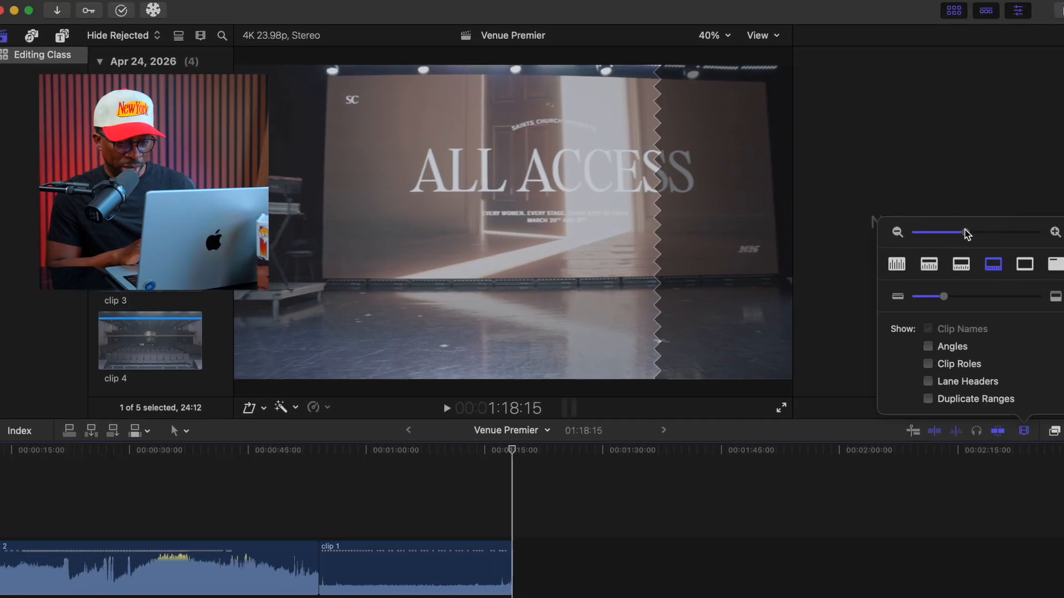
- Try the clip appearances from waveforms only to filmstrips only, and finish with small filmstrips above large waveforms
left_click(897, 265)
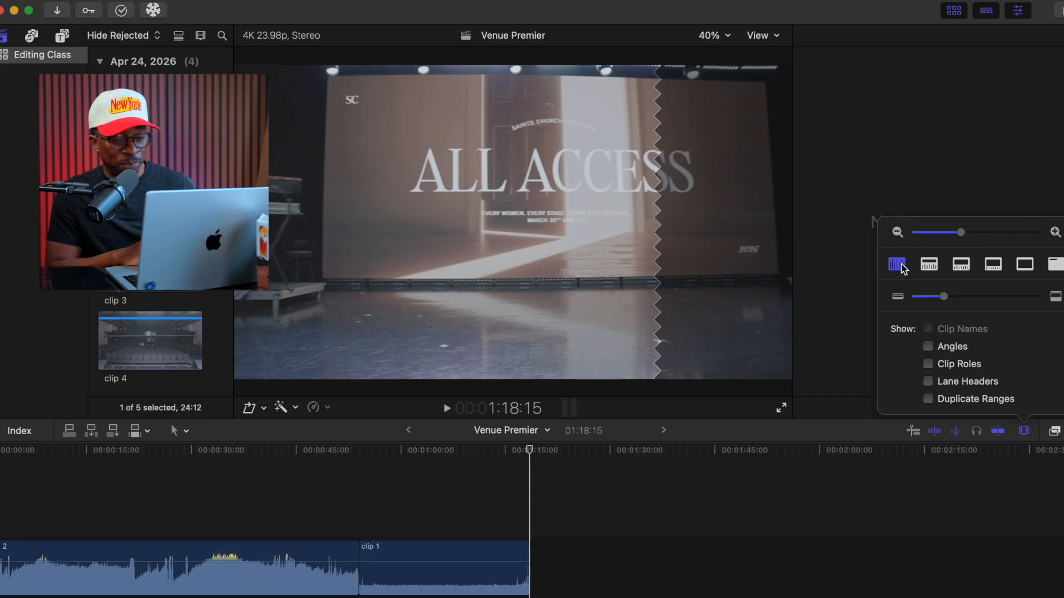
left_click(930, 265)
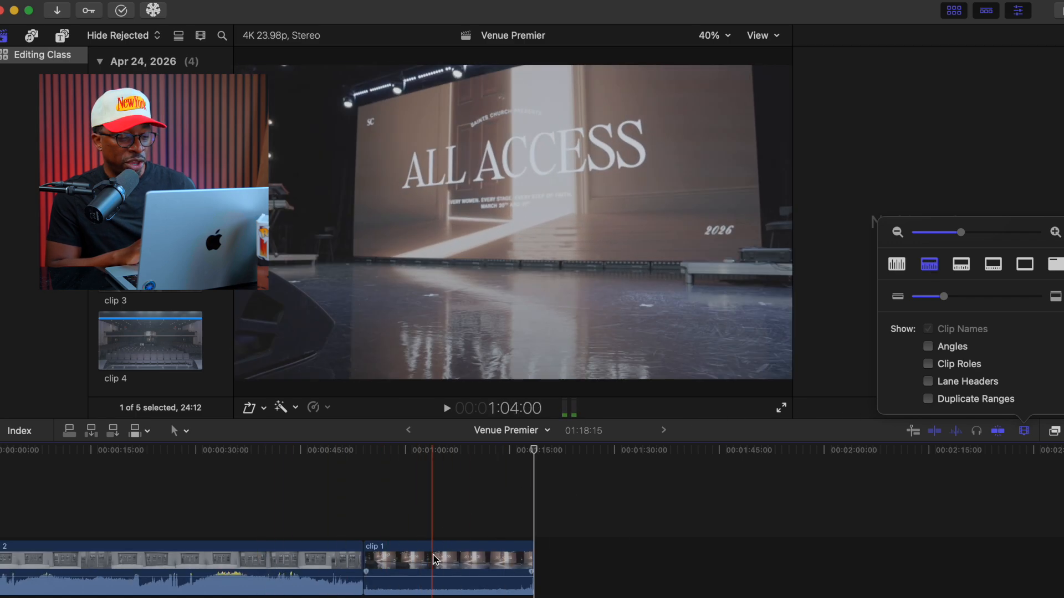
left_click(963, 265)
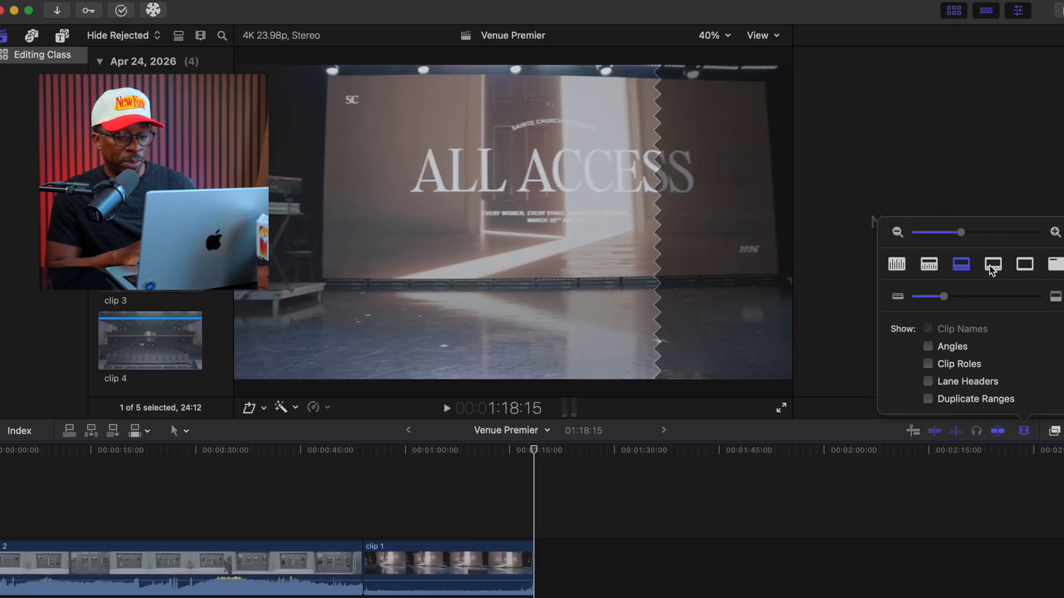
left_click(993, 267)
left_click(1026, 267)
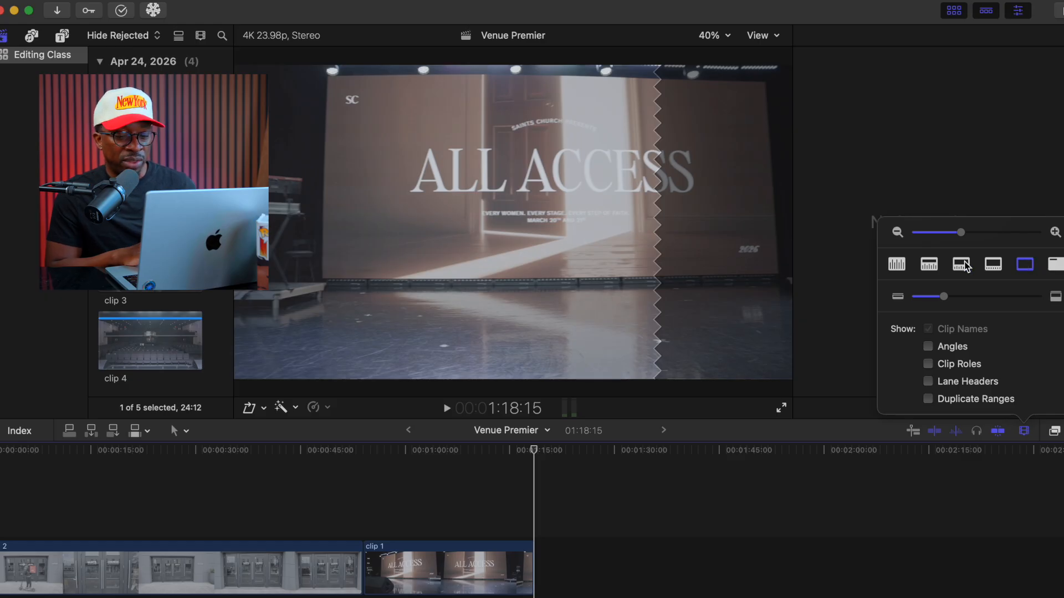
left_click(963, 265)
left_click(931, 264)
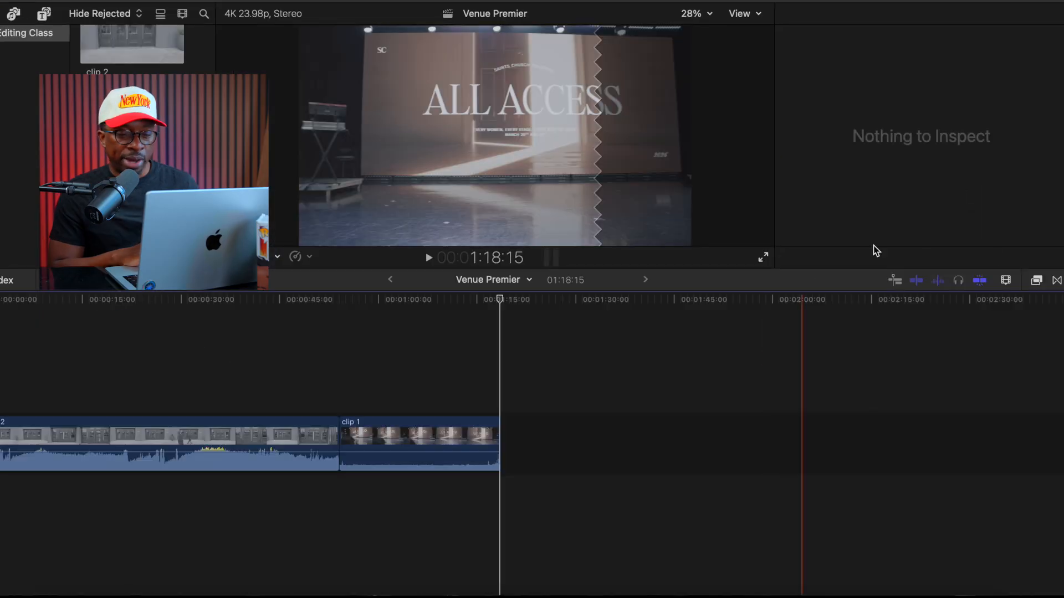
- Open the Effects browser and look through the installed effects and the video and audio categories
left_click(1035, 282)
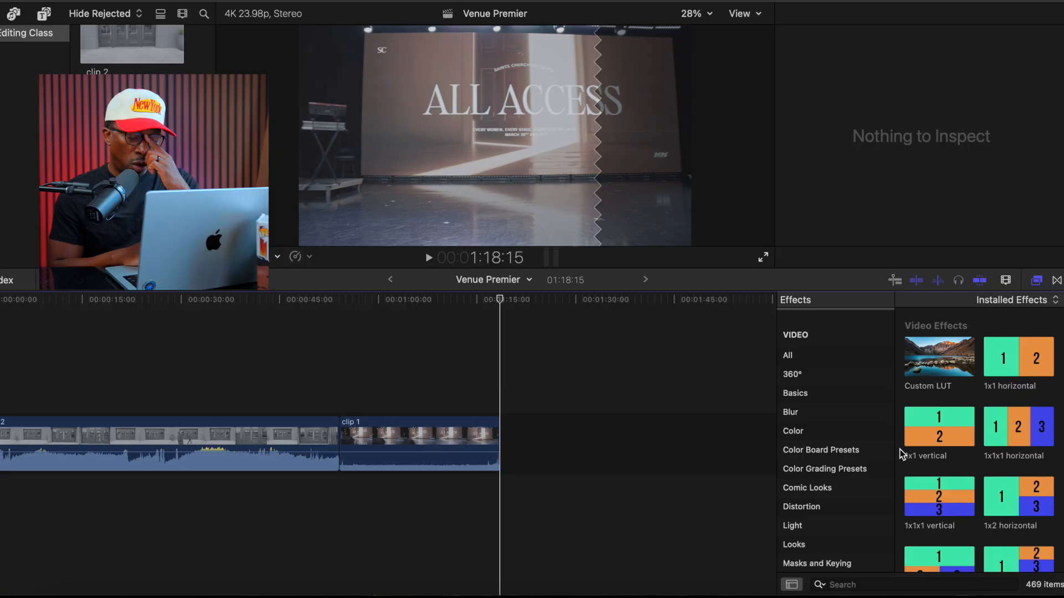
scroll(909, 443, "down", 3)
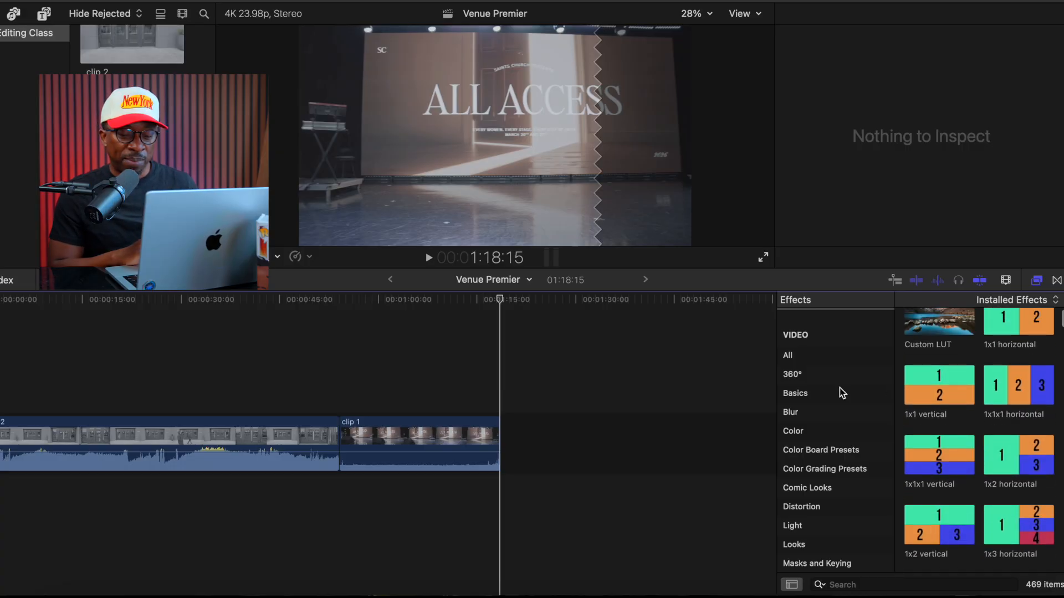
scroll(842, 392, "up", 2)
scroll(795, 355, "down", 2)
scroll(795, 355, "up", 2)
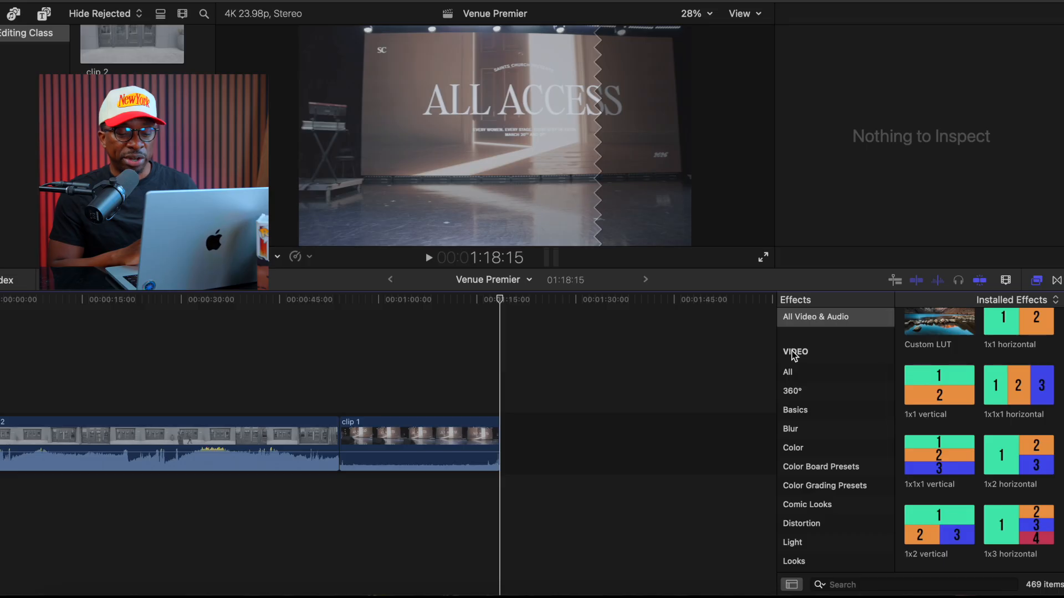
scroll(794, 356, "down", 15)
scroll(793, 383, "up", 2)
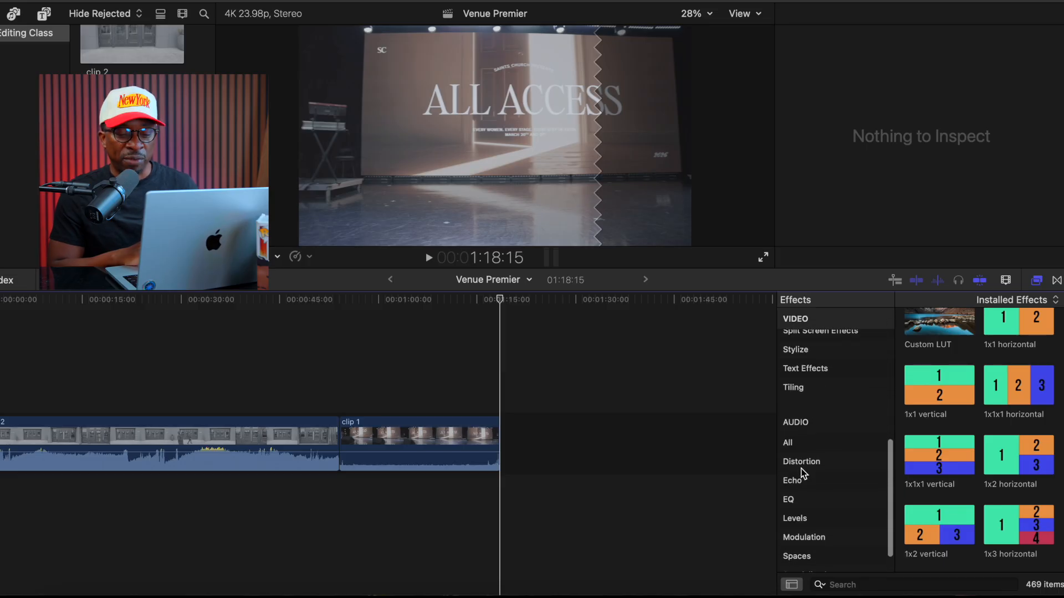
scroll(842, 374, "up", 13)
scroll(972, 355, "up", 2)
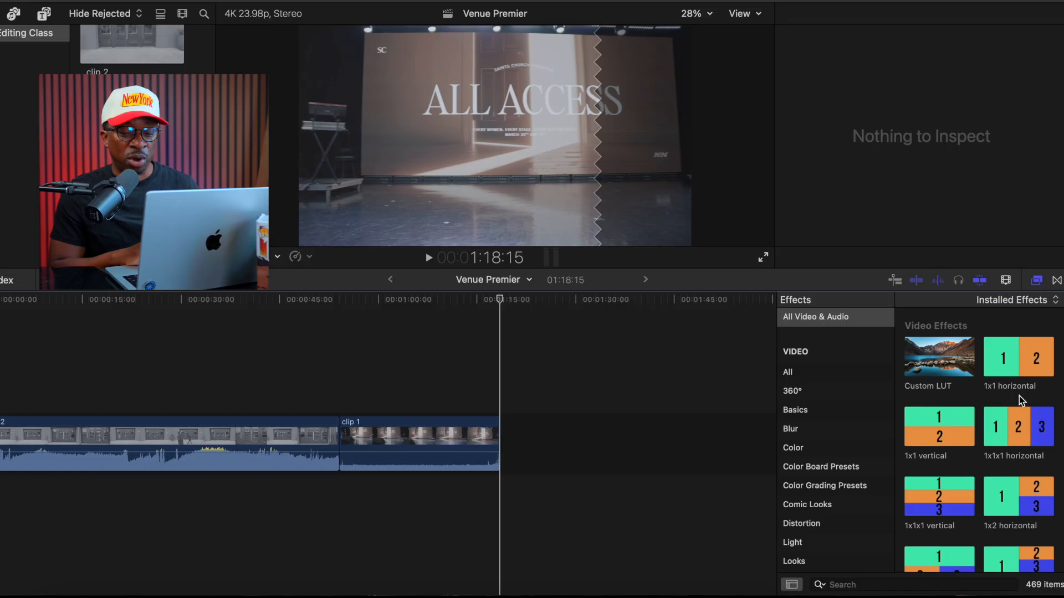
- Switch to the Transitions browser and look through the installed transitions
left_click(1056, 281)
scroll(969, 442, "down", 8)
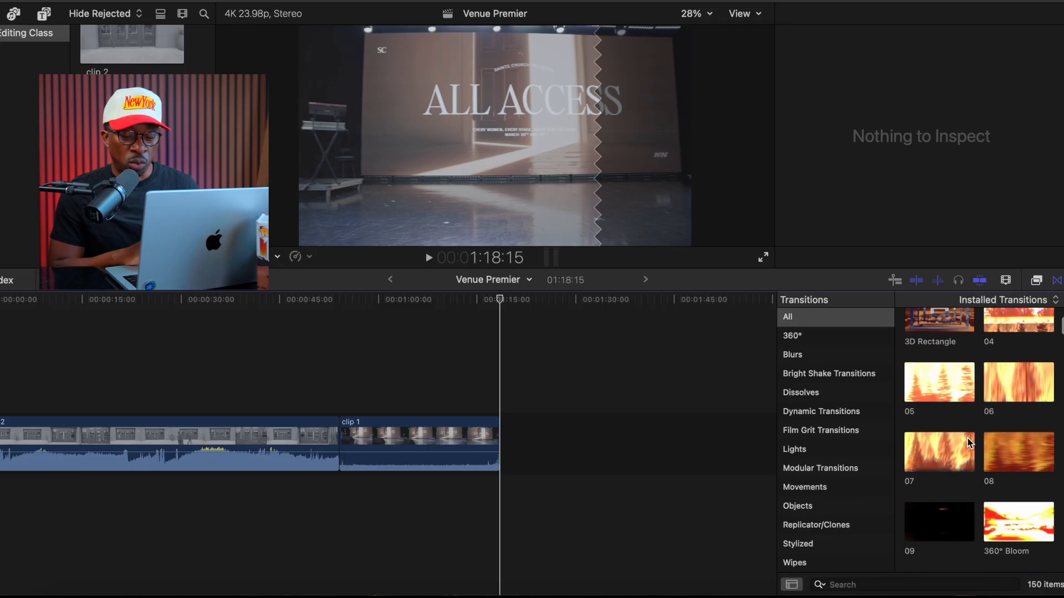
scroll(970, 442, "up", 5)
scroll(970, 440, "up", 3)
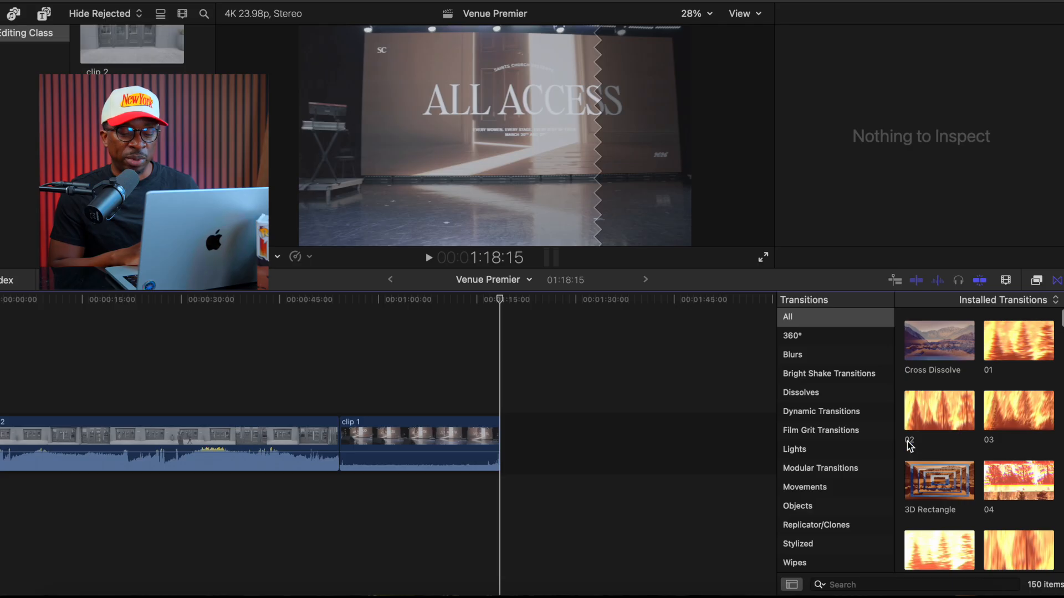
scroll(850, 471, "down", 1)
scroll(850, 471, "up", 2)
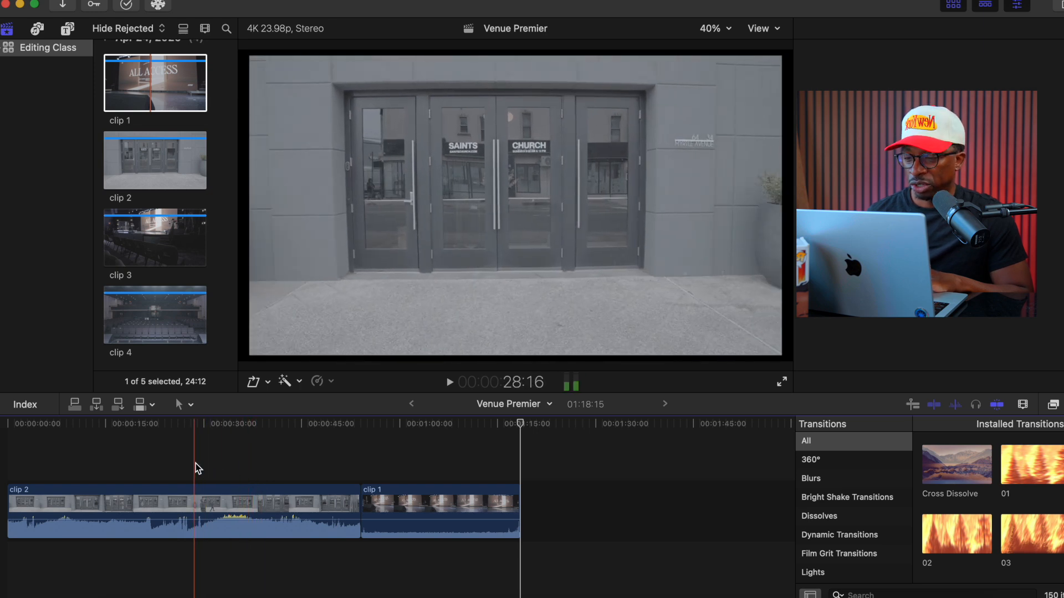
- Play clip 2 from about 28 seconds, stop playback, and move the playhead to 00:00:43:17
key("space")
key("super+4")
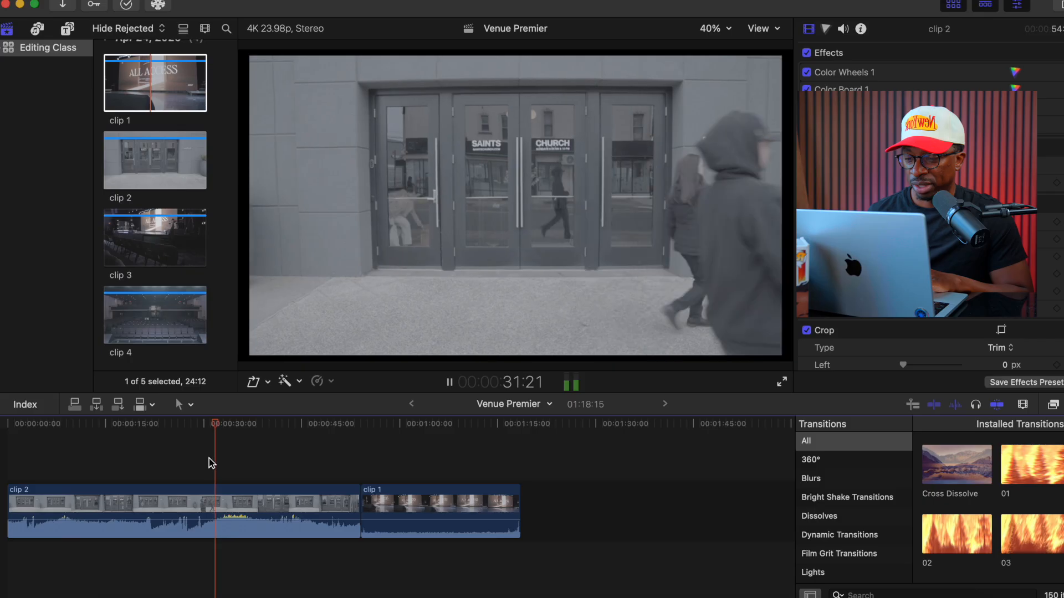
left_click(230, 431)
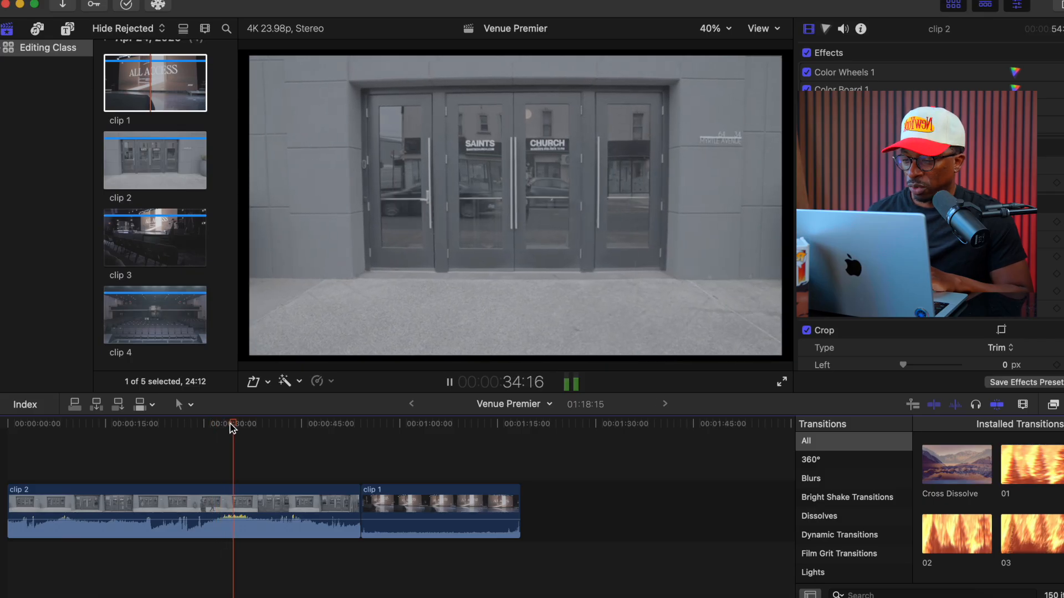
key("space")
left_click(257, 431)
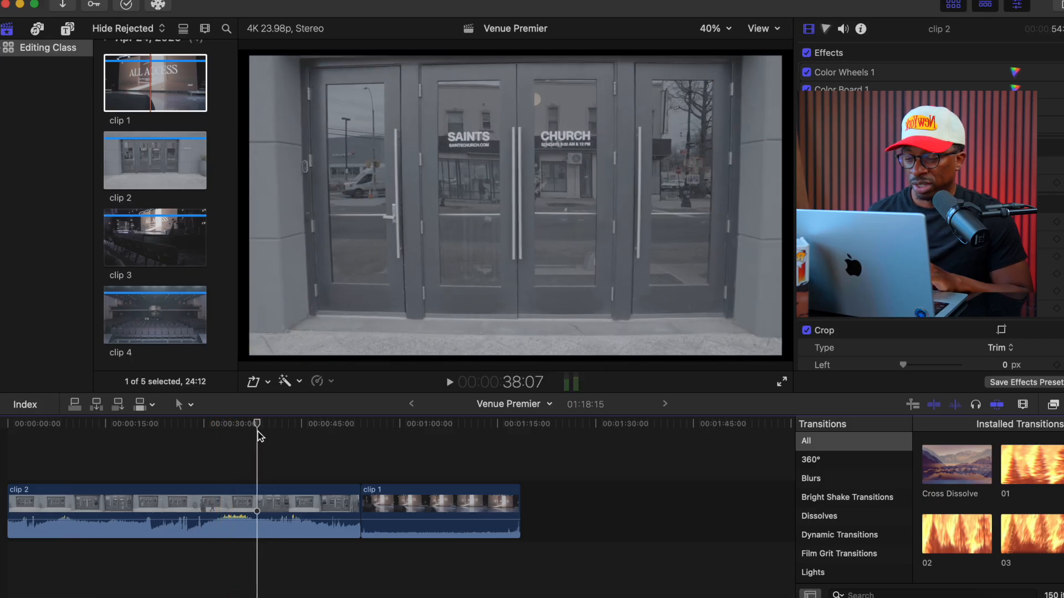
left_click_drag(257, 435, 293, 432)
key("space")
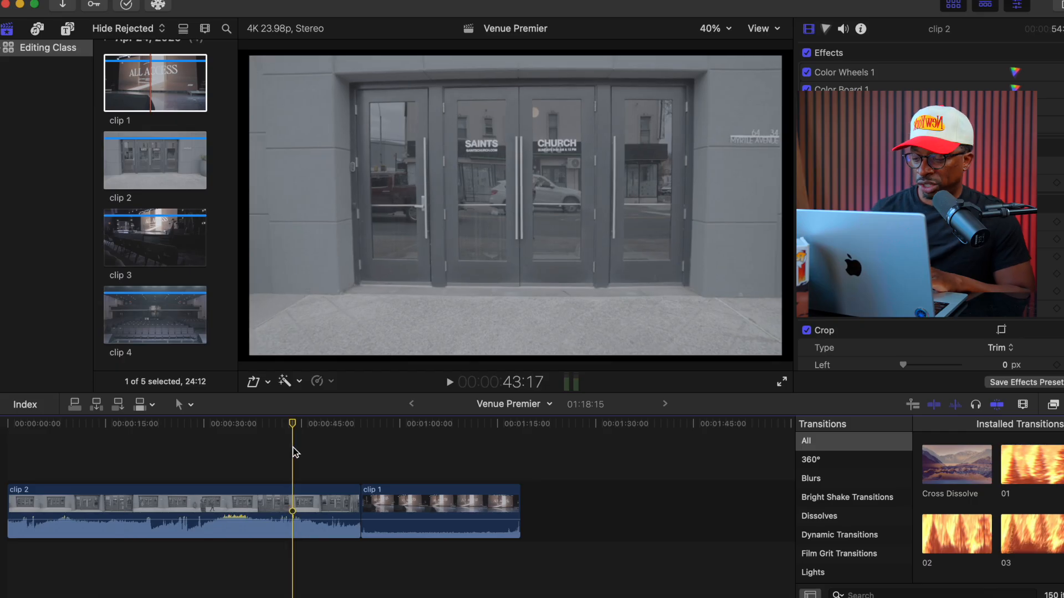
- Cut clip 2 at 00:00:43:17 with the Blade tool
left_click(293, 495)
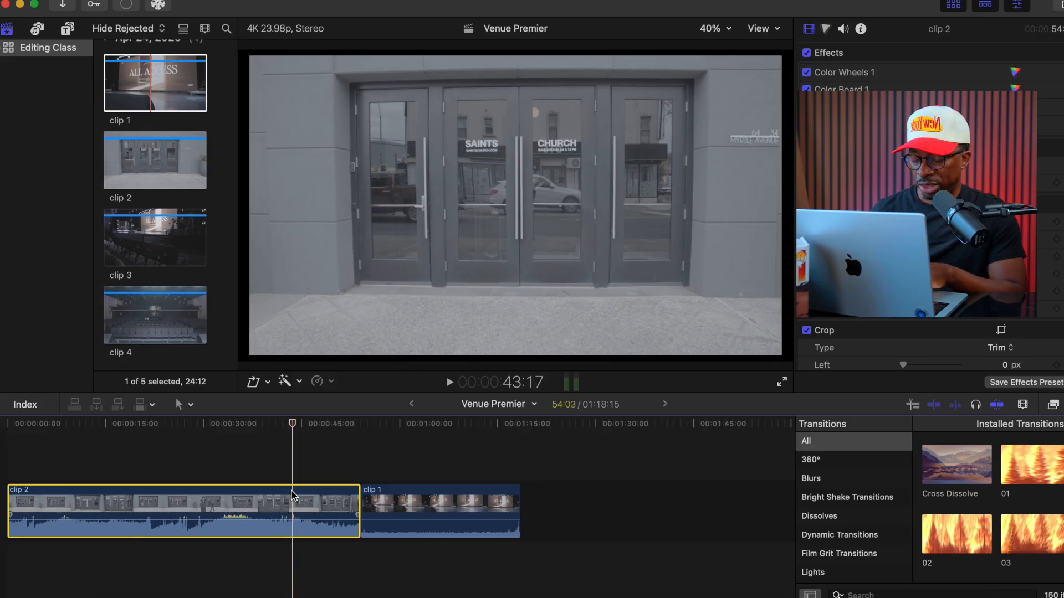
key("b")
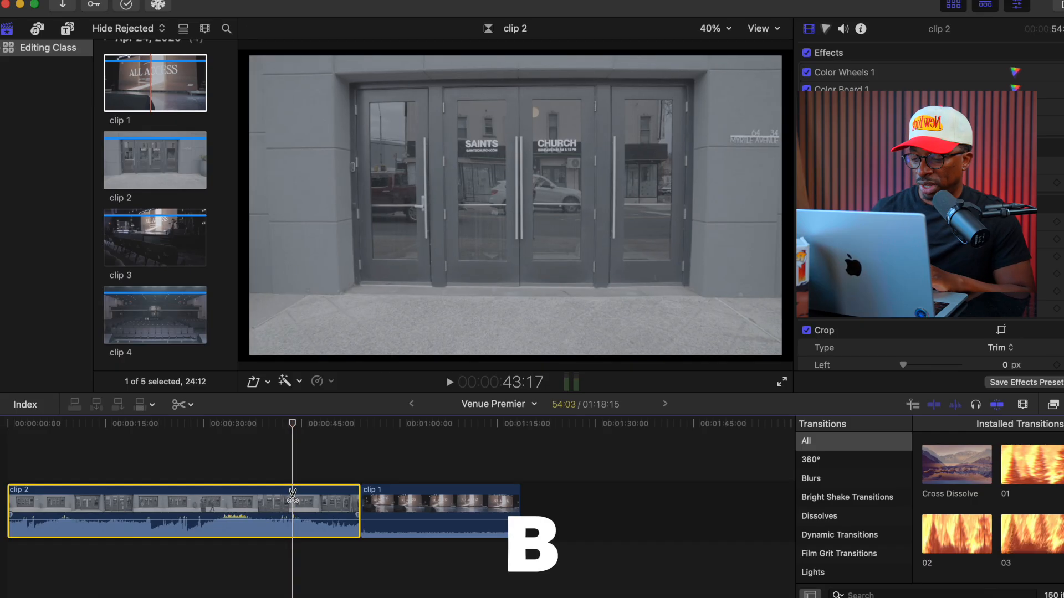
left_click(292, 495)
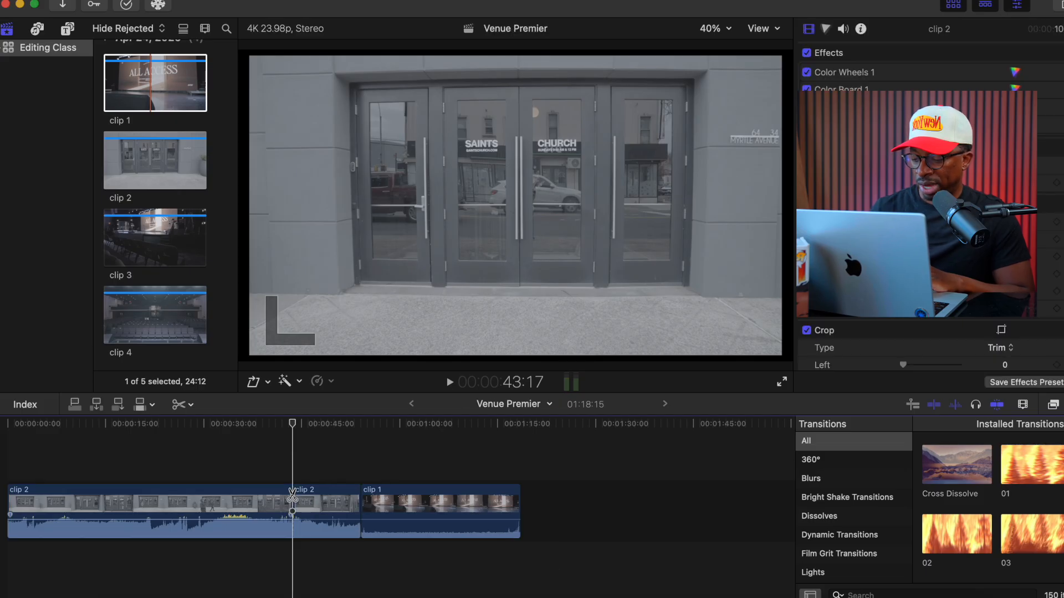
- Delete the first part of clip 2 with the Select tool active, and undo the deletion and the cut
key("a")
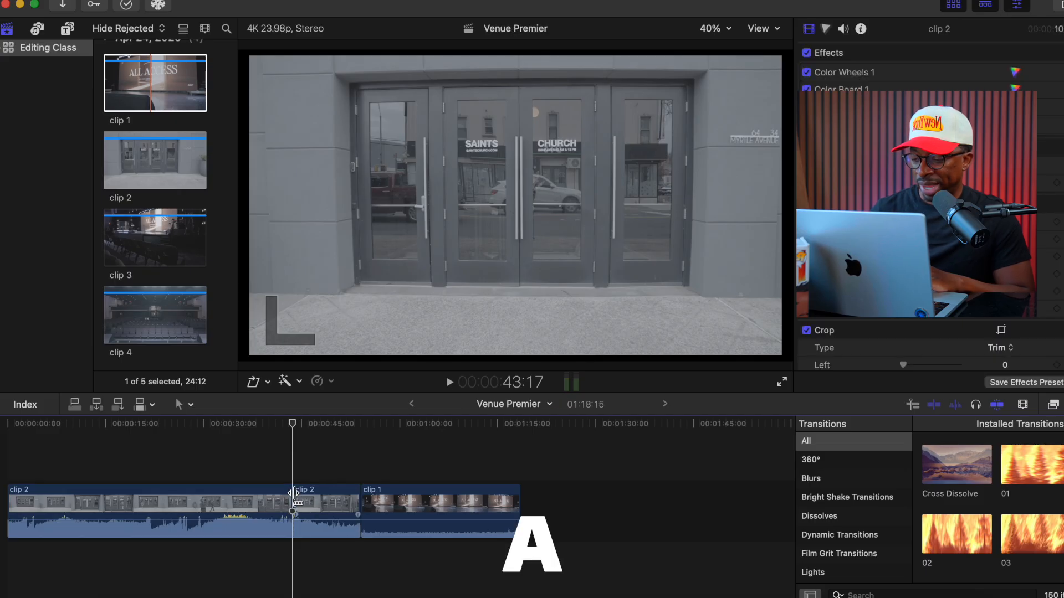
left_click(245, 501)
key("Delete")
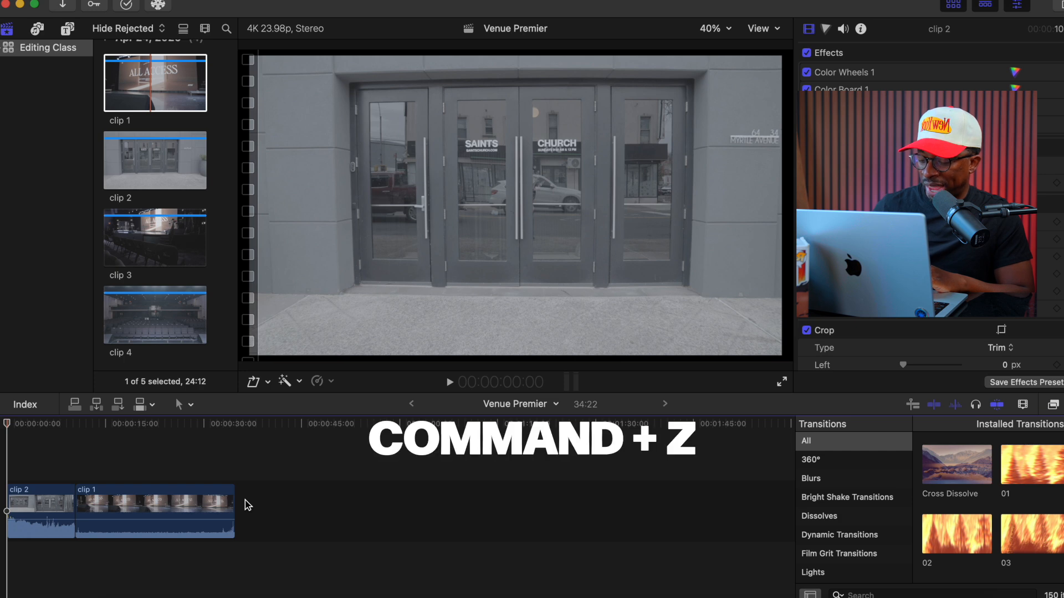
key("super+z")
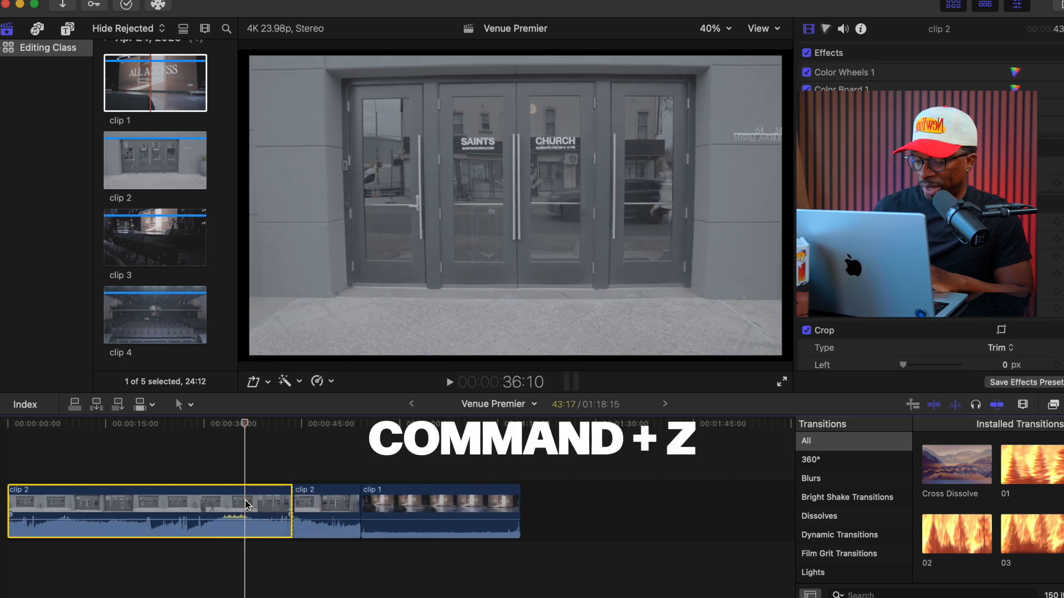
key("super+z")
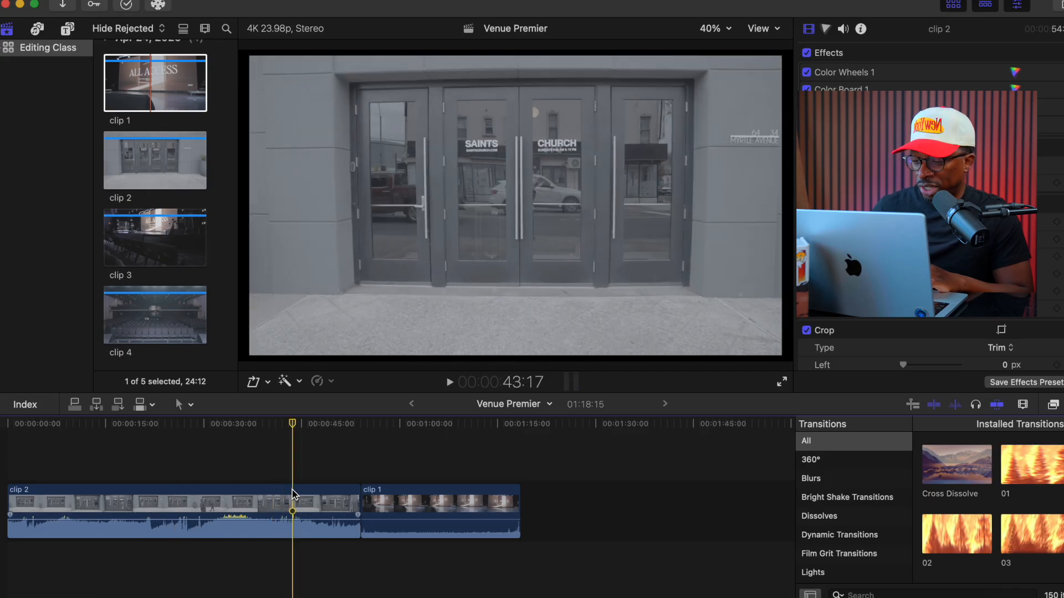
- Trim the start of clip 2 to the playhead at 00:00:43:17 and undo the trim
left_click_drag(11, 496, 307, 508)
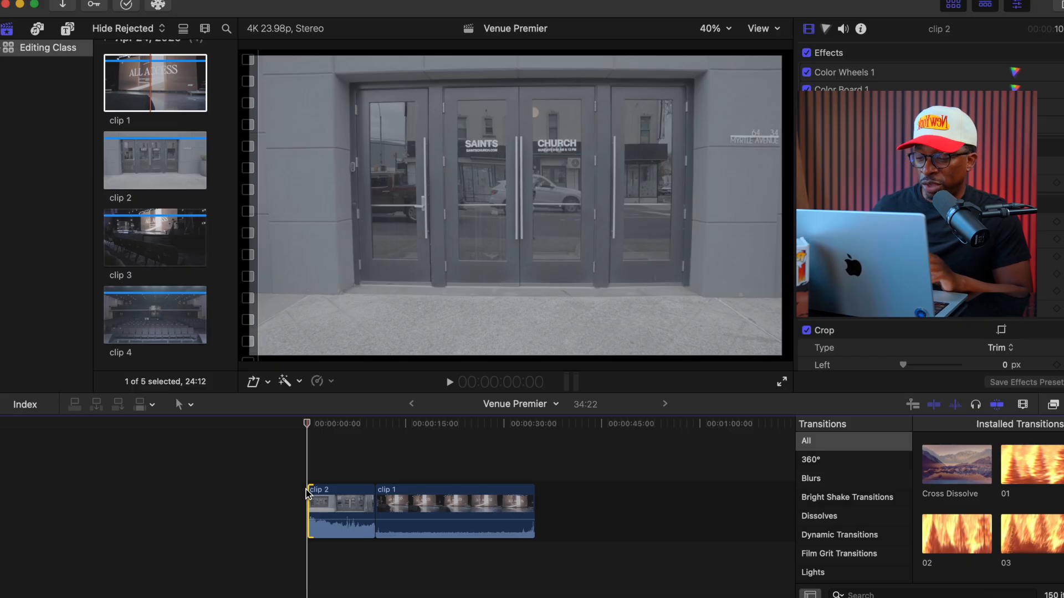
key("super+z")
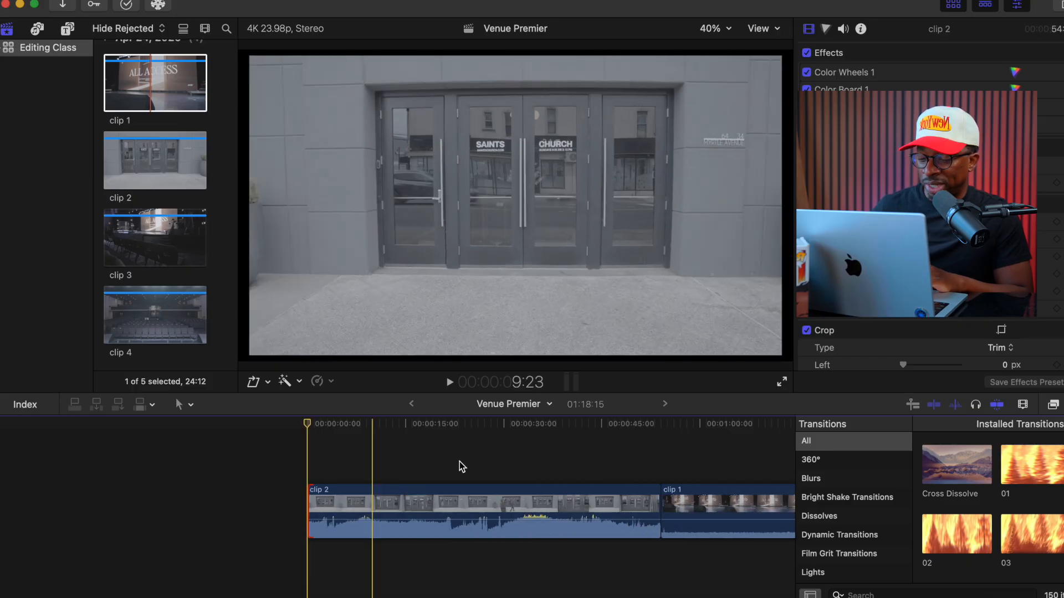
- Cut clip 2 at 00:00:46:20 with the Blade tool and delete the part before the cut
scroll(563, 466, "right", 3)
scroll(563, 471, "right", 3)
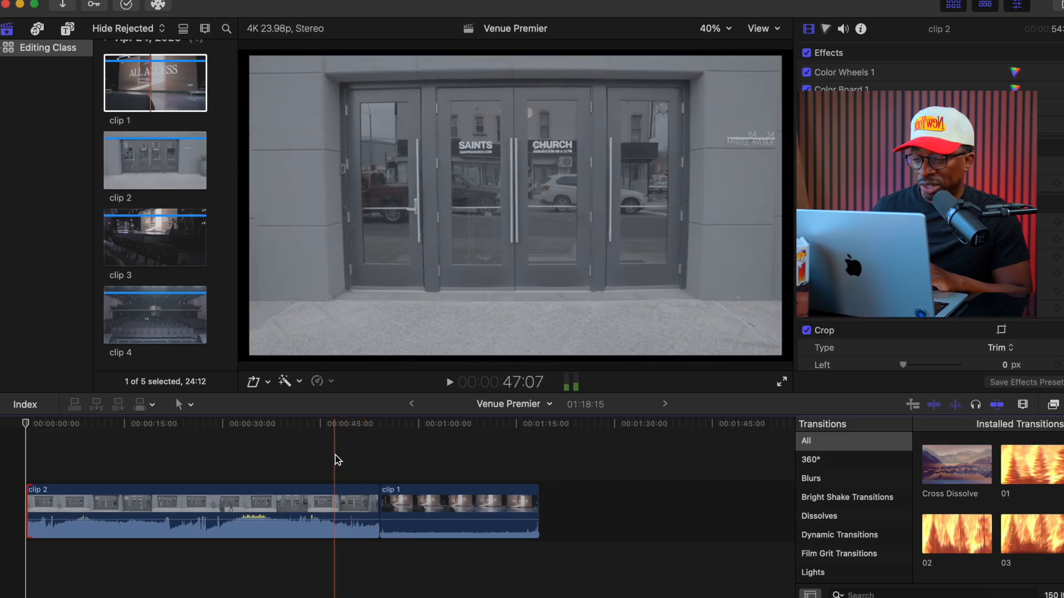
left_click(333, 458)
key("b")
left_click(332, 503)
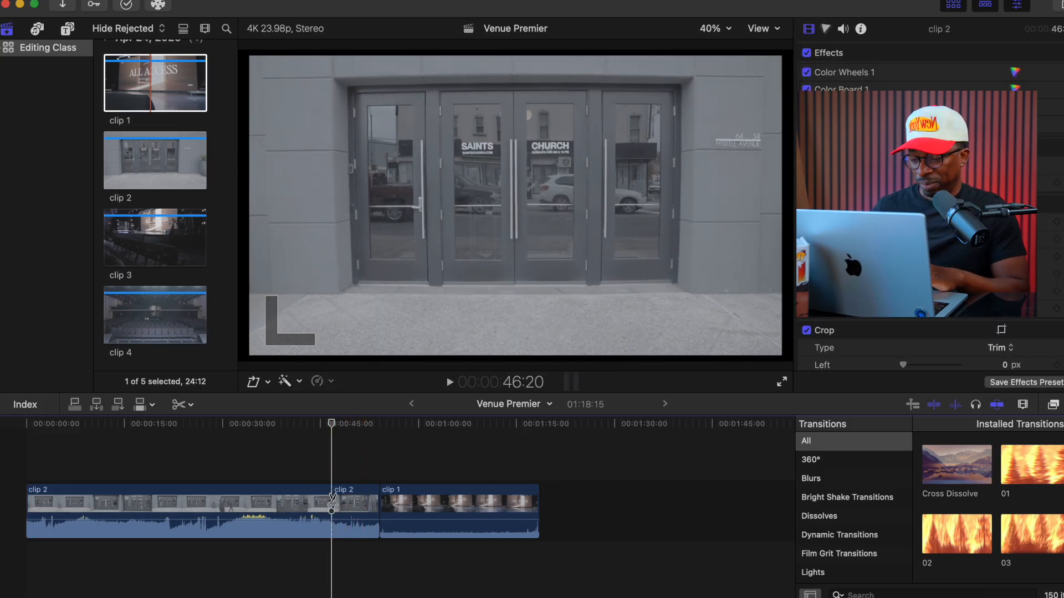
left_click(307, 500)
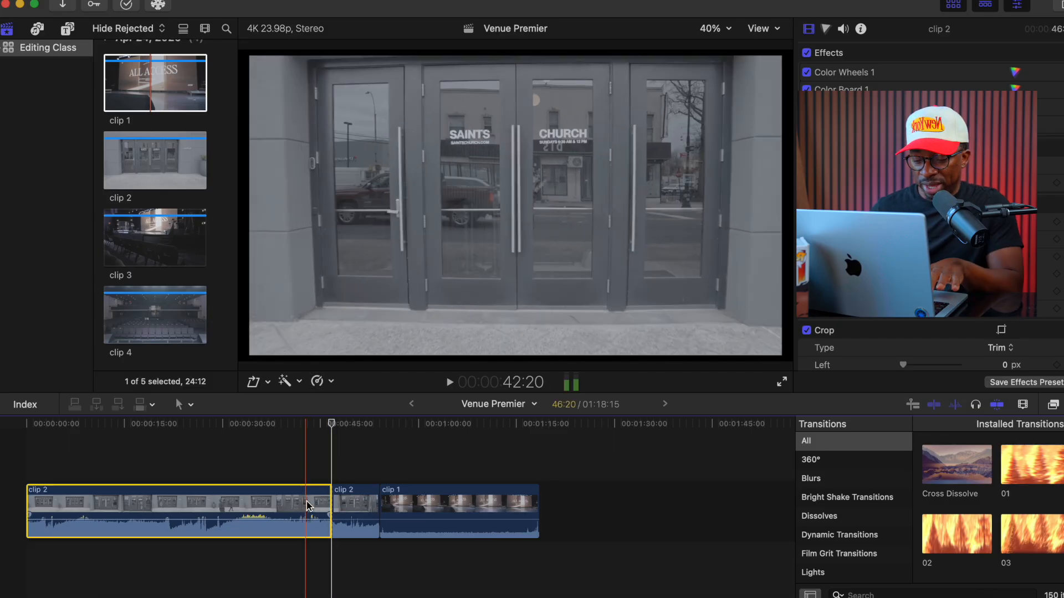
key("Delete")
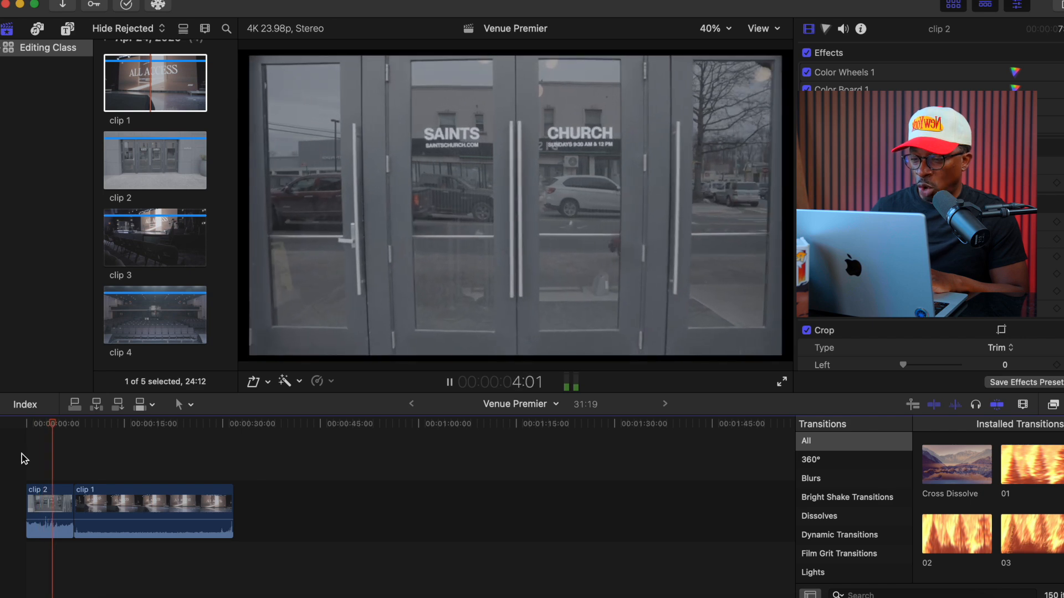
- Stop playback of the shortened clip 2 and step the playhead back frame by frame to 00:00:02:18
key("space")
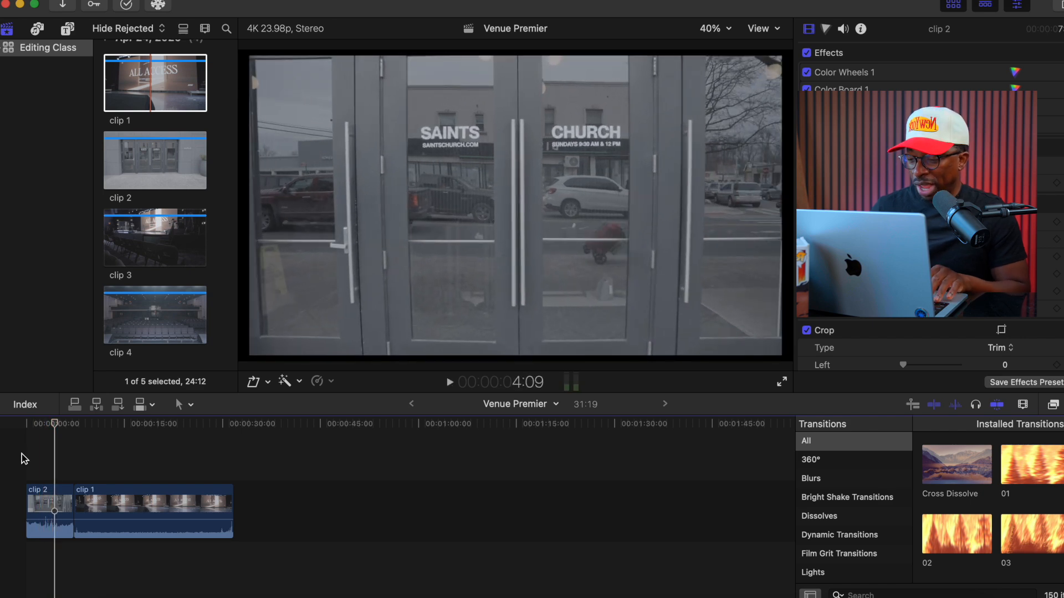
key("Left")
key("Left")
key("Left")
key("Left")
key("Left")
key("Left")
key("Left")
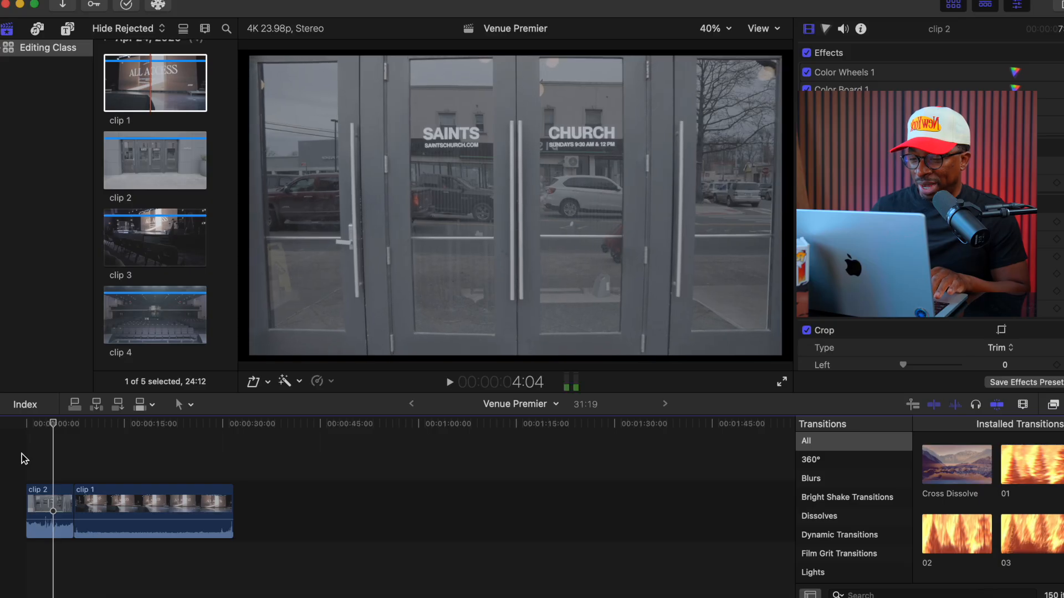
key("Left")
key("Left")
key("Left")
key("Left")
key("Left")
key("Left")
key("Left")
key("Left")
key("Left")
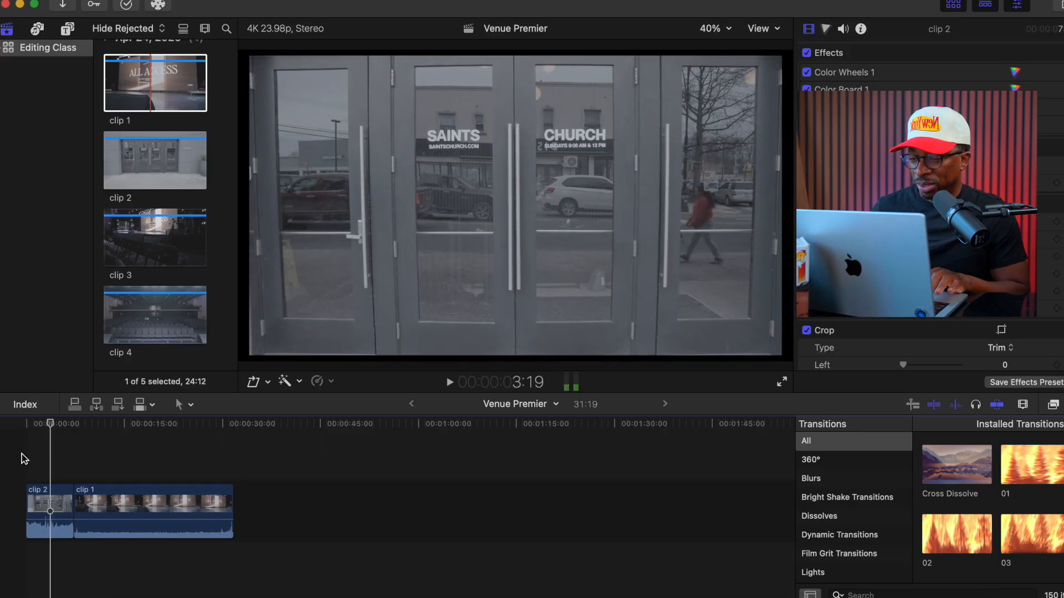
key("Left")
key("Left")
key("Left")
key("Left")
key("Left")
key("Left")
key("Left")
key("Left")
key("Left")
key("Left")
key("Left")
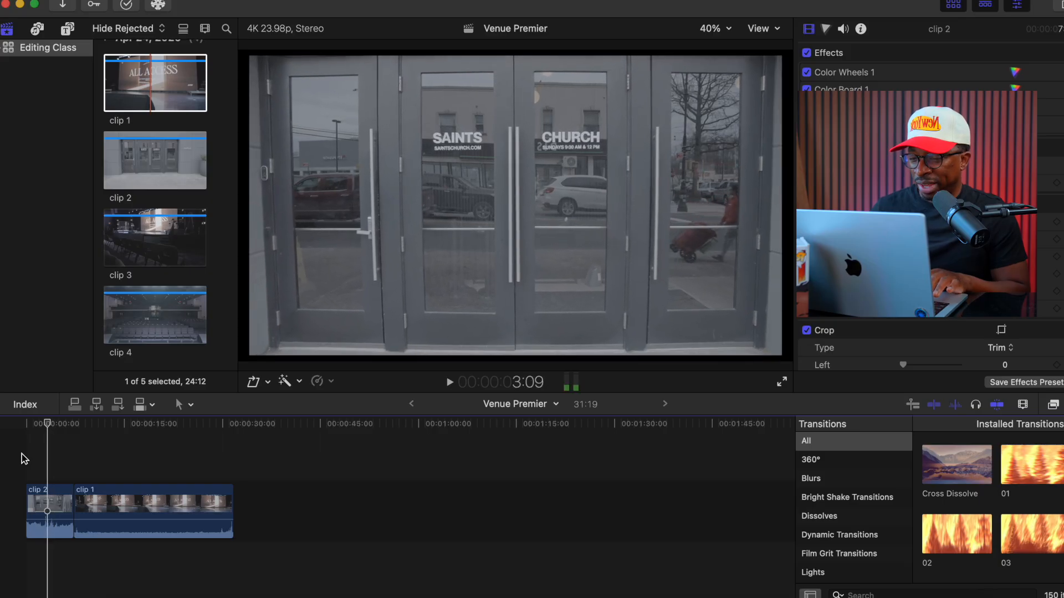
key("Left")
key("Left")
key("Left")
key("Left")
key("Left")
key("Left")
key("Left")
key("Left")
key("Left")
key("Left")
key("Left")
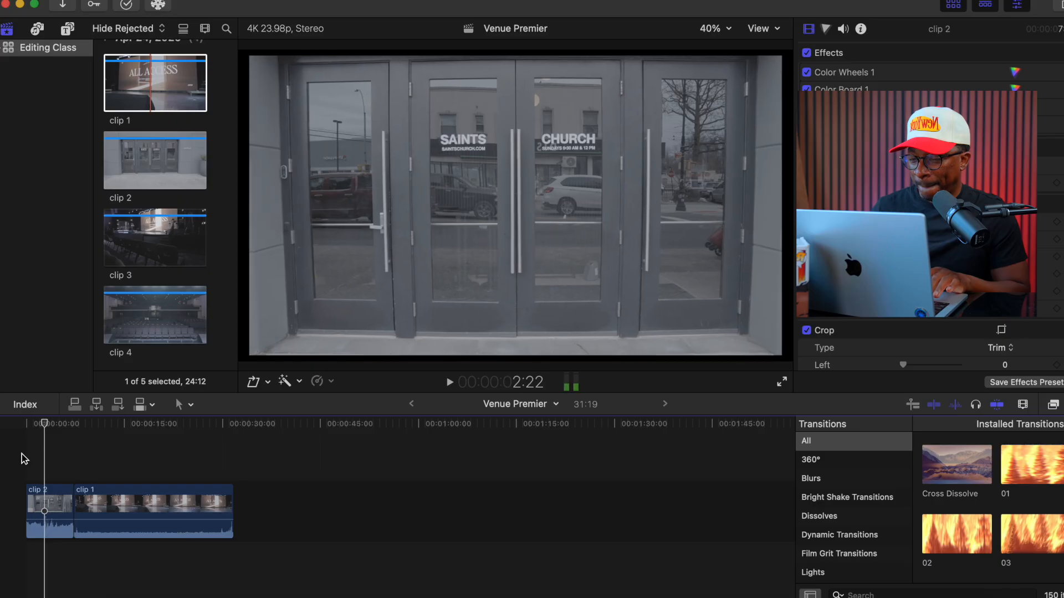
key("Left")
- Cut clip 2 at 00:00:02:18 with the Blade tool and delete the part after the cut
key("b")
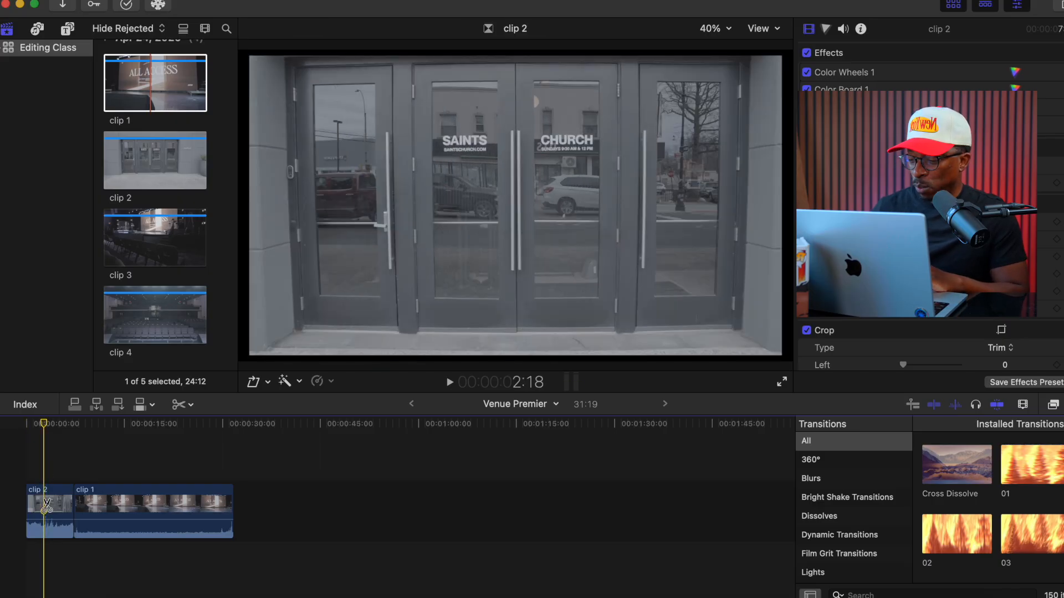
left_click(46, 506)
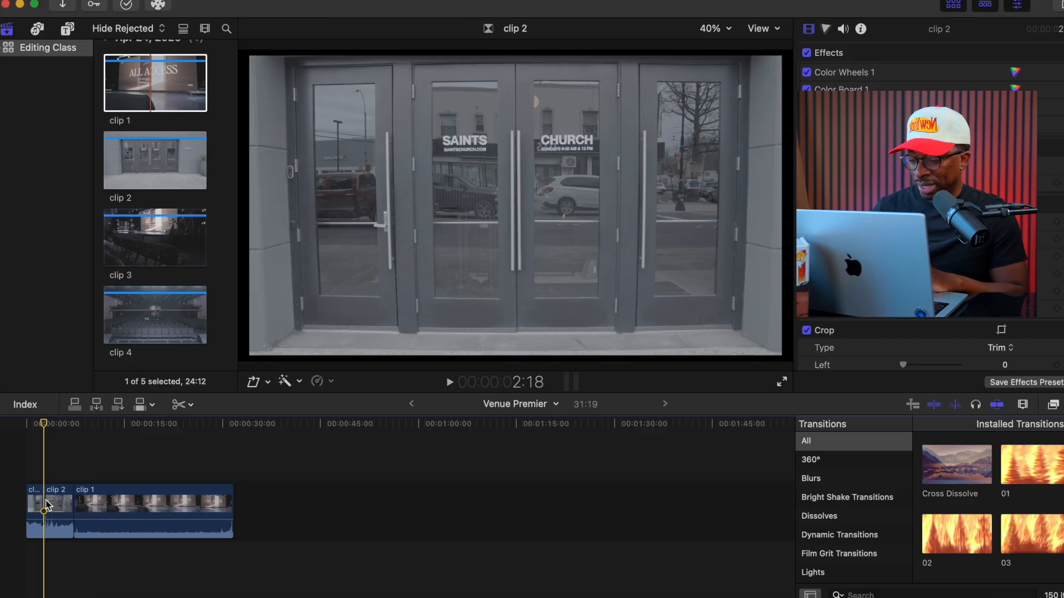
key("a")
left_click(57, 504)
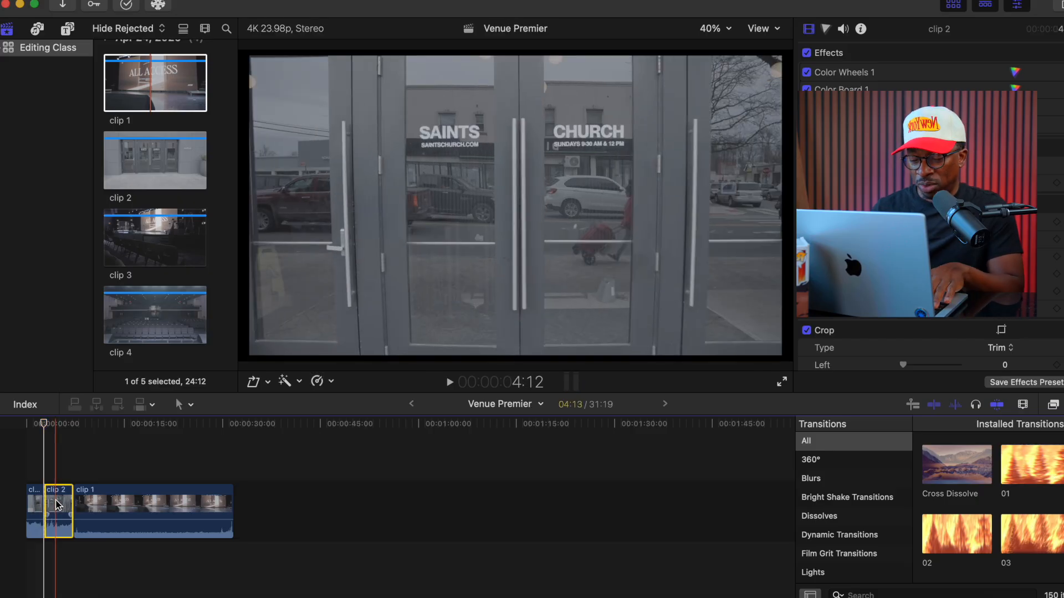
key("Delete")
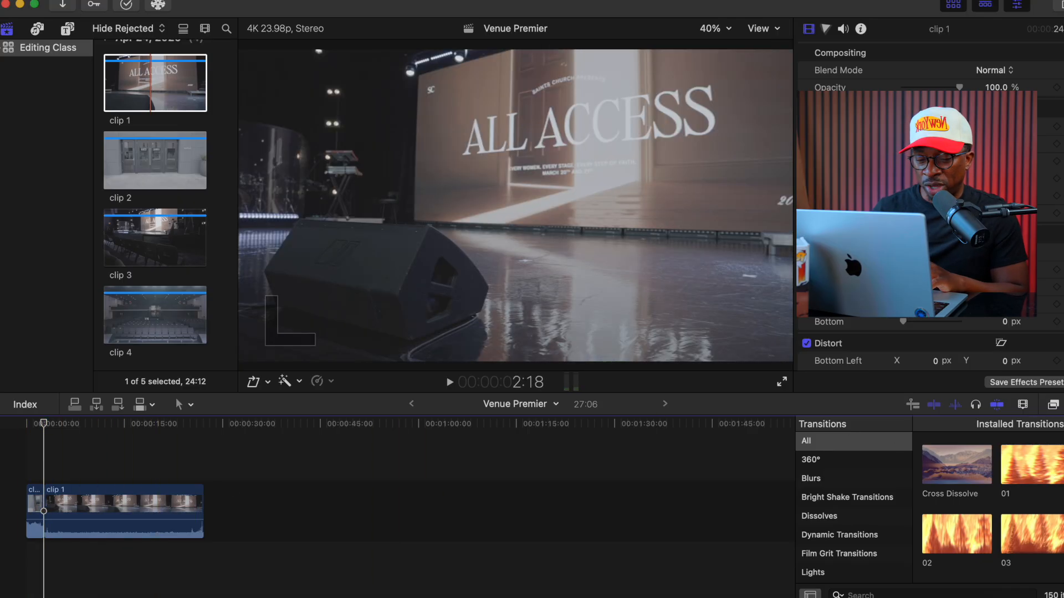
- Hide the Transitions browser and zoom in on the timeline through the clip appearance settings
left_click(997, 404)
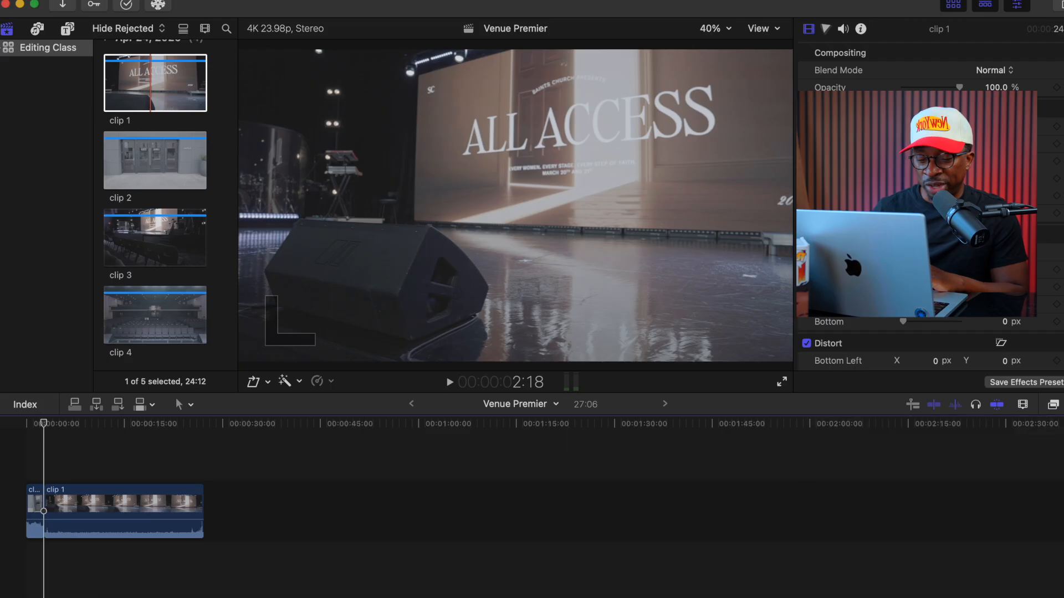
left_click(1023, 405)
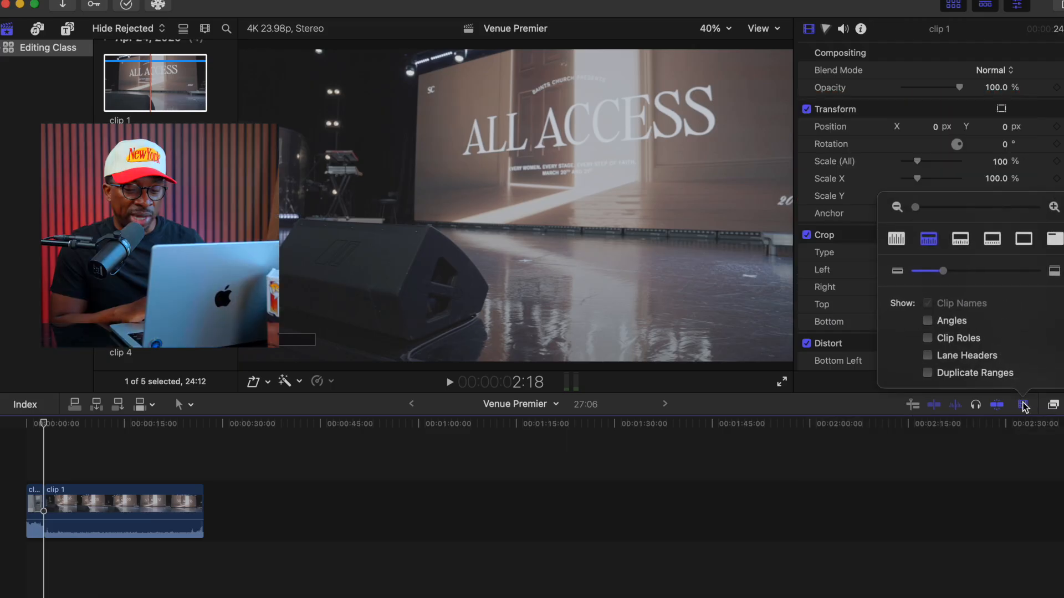
left_click_drag(919, 209, 968, 207)
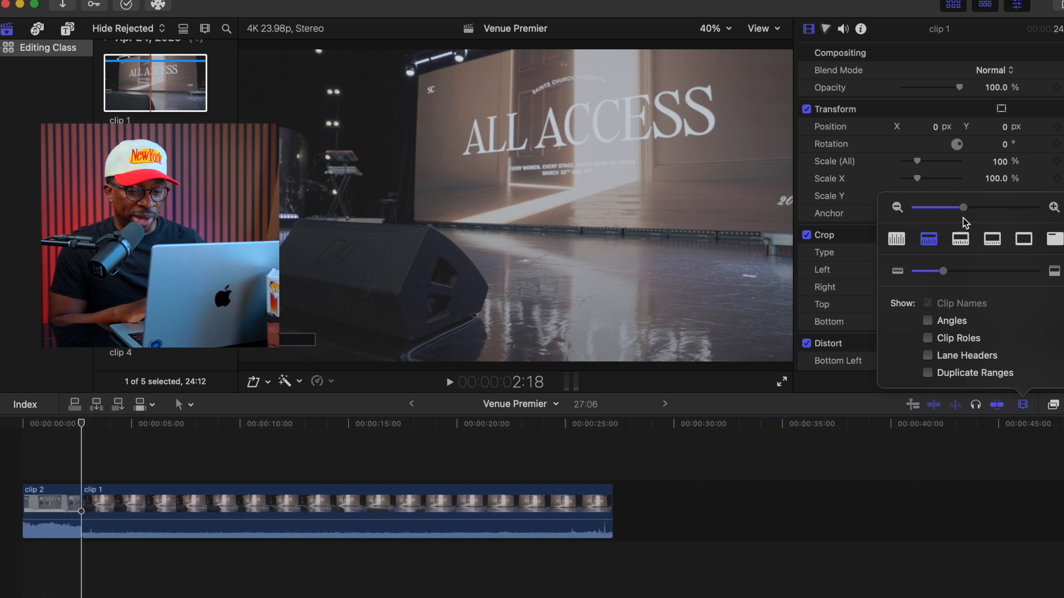
left_click(1028, 409)
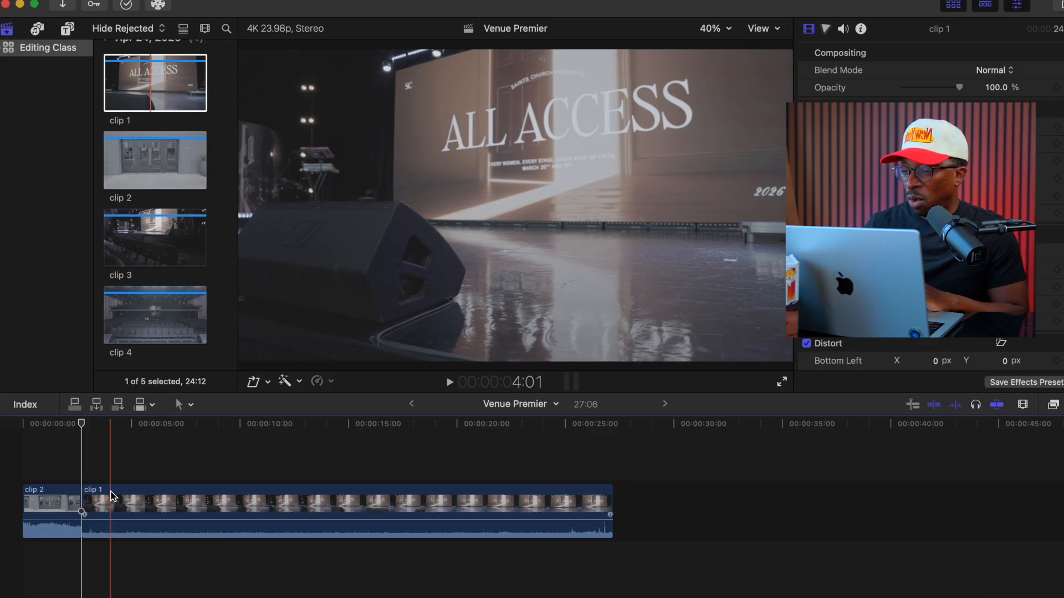
- Select clip 3 in the browser and clear its existing range so the whole clip is selected
left_click(189, 206)
scroll(189, 205, "up", 4)
scroll(189, 205, "down", 3)
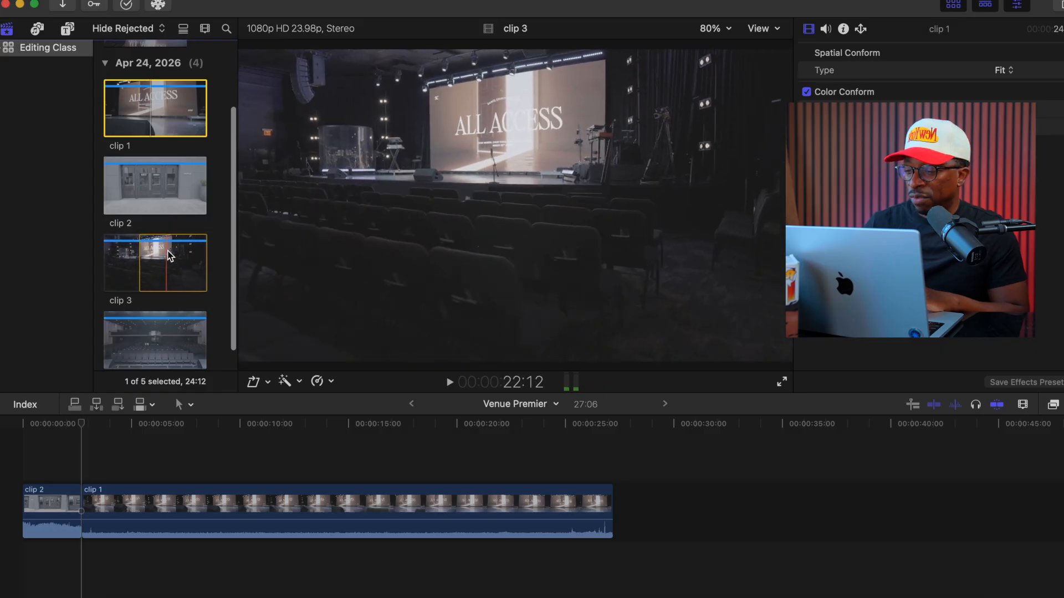
left_click(140, 268)
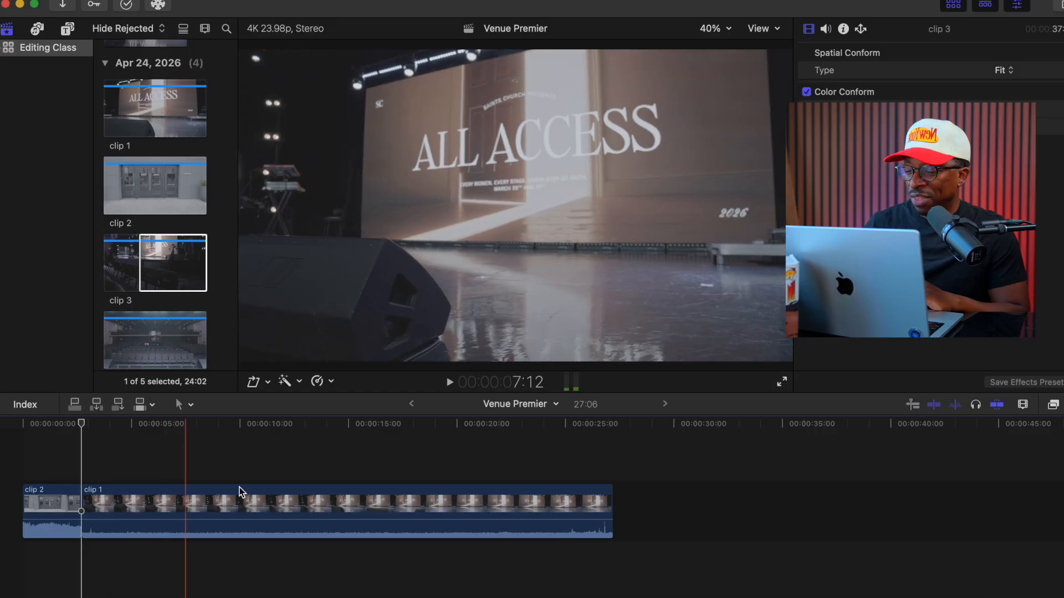
left_click(142, 268)
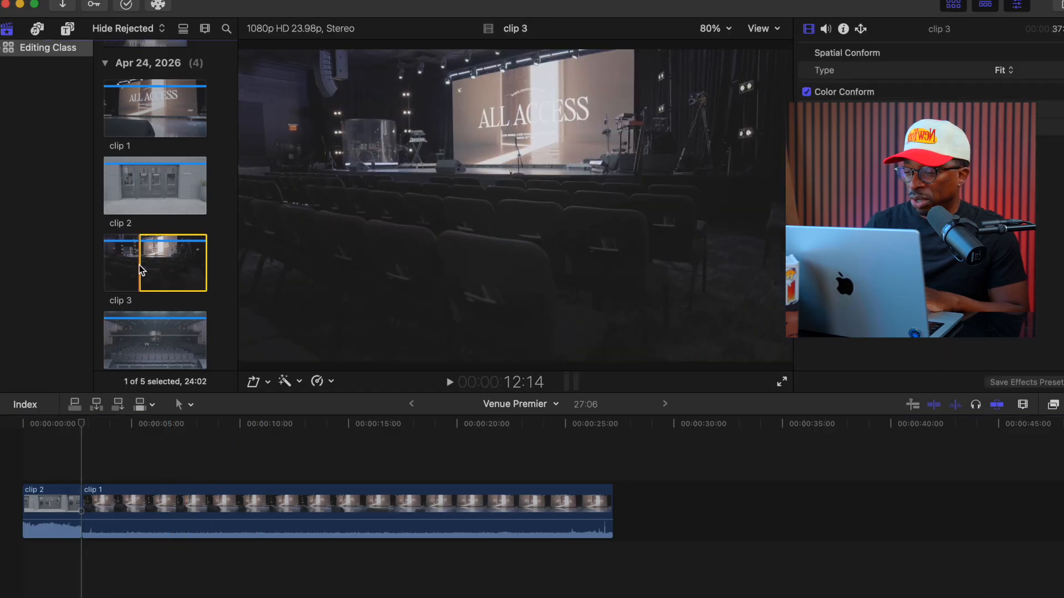
left_click(123, 261)
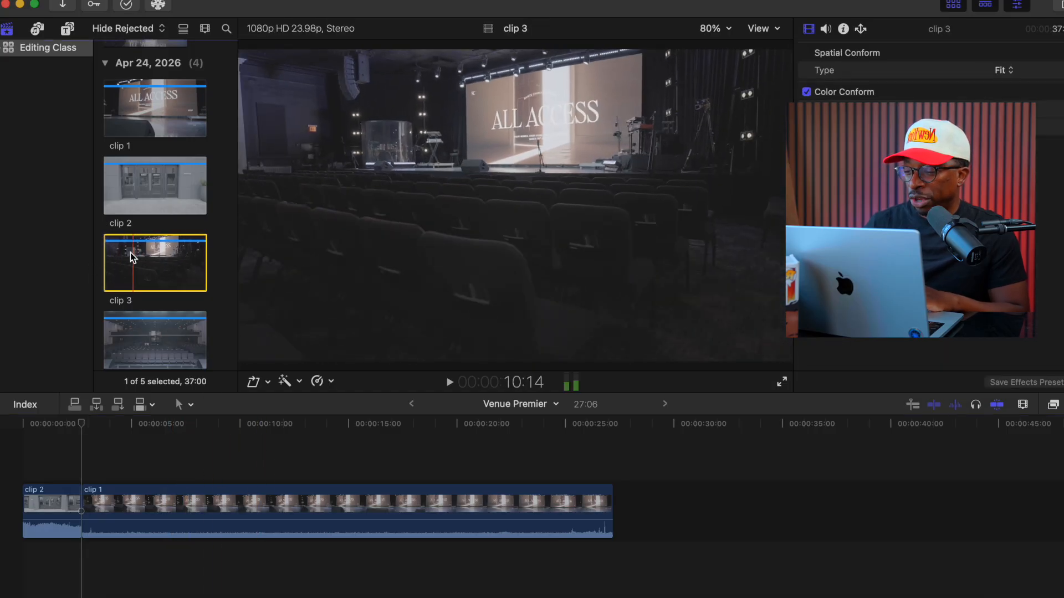
- Play through clip 3 in the browser and set its range start at 00:00:13:13
key("space")
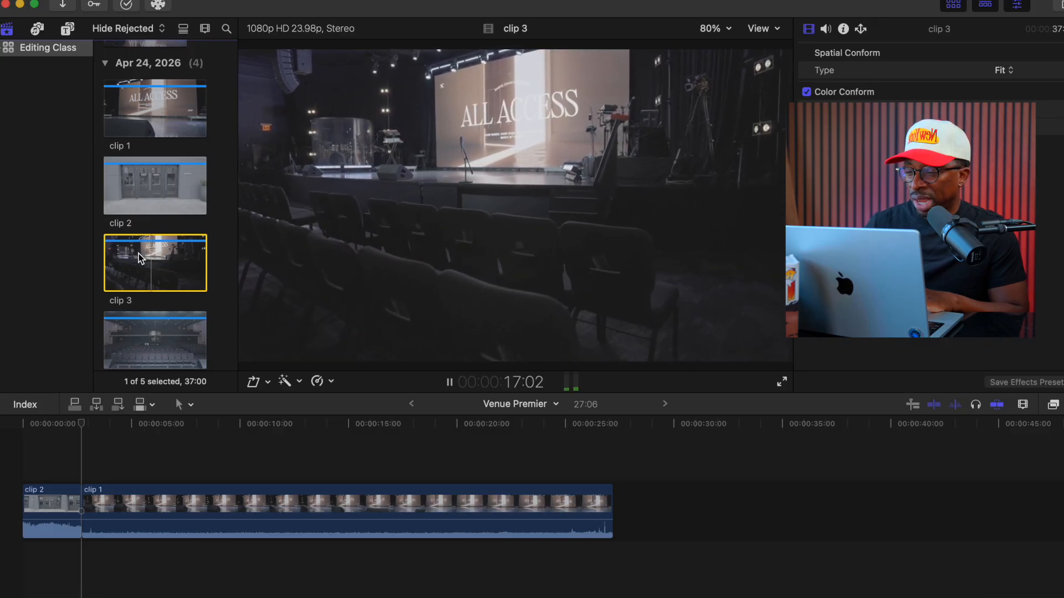
key("space")
key("space")
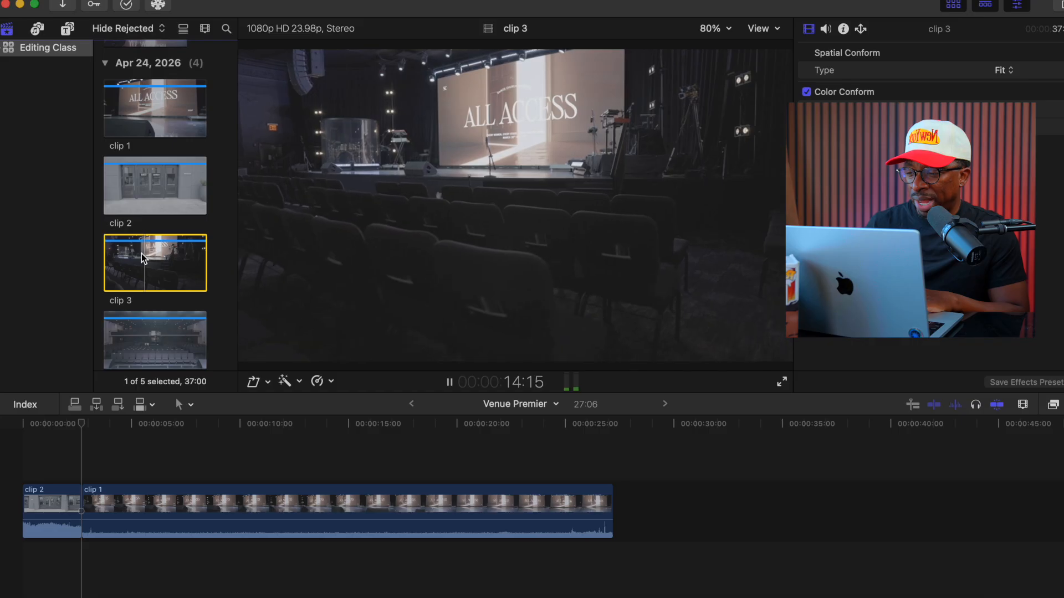
key("space")
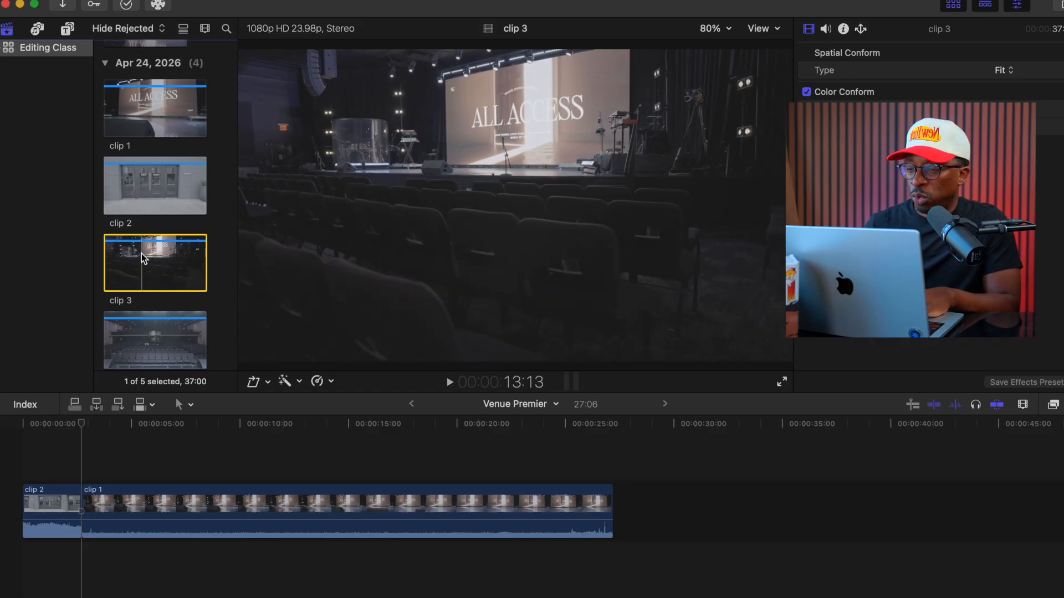
key("i")
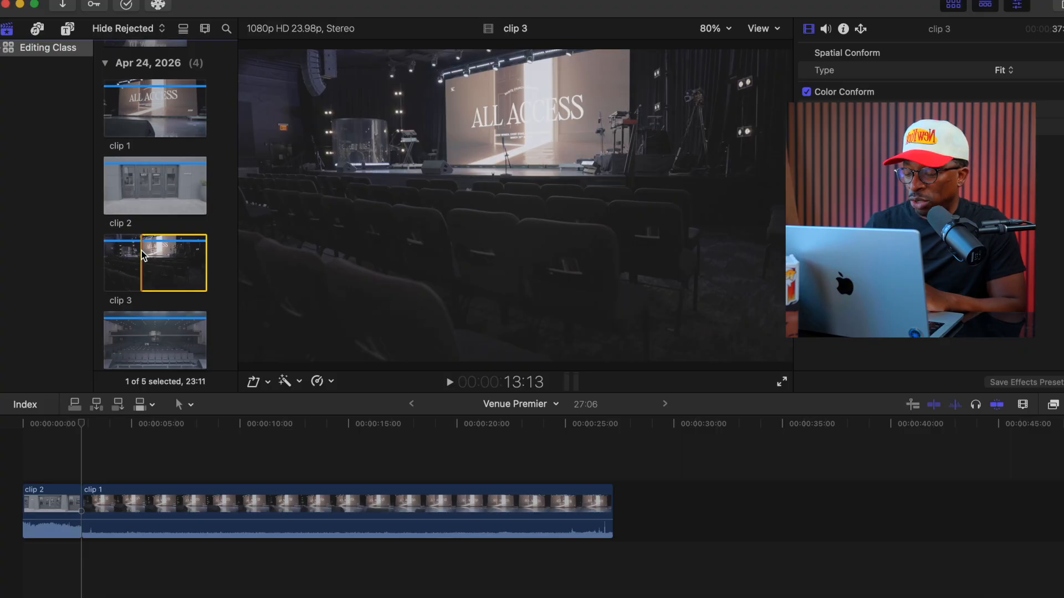
- Continue playing clip 3 to 00:00:18:06 and set its range end there
key("space")
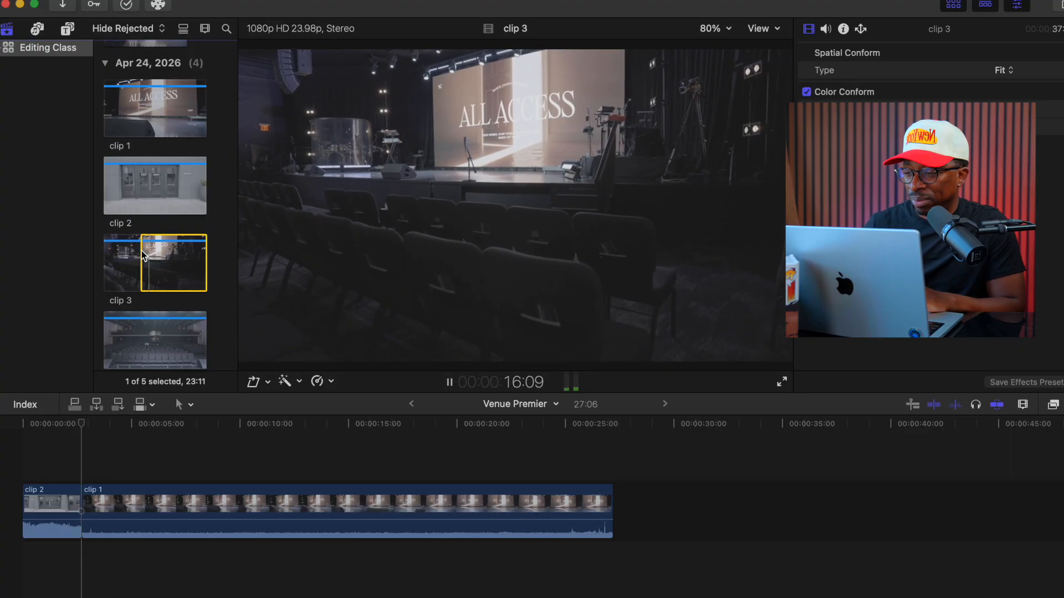
key("space")
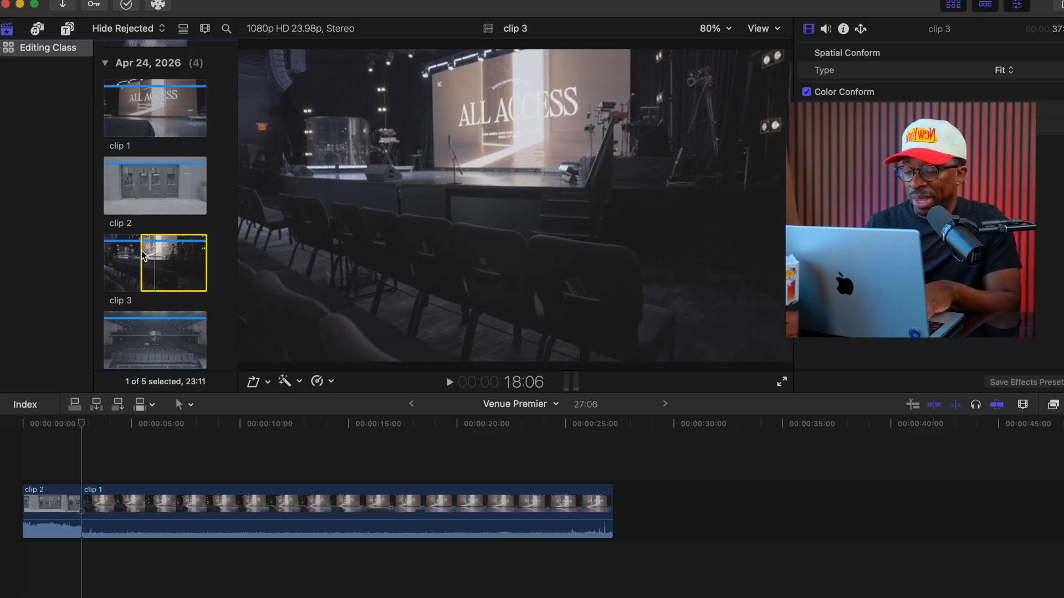
key("o")
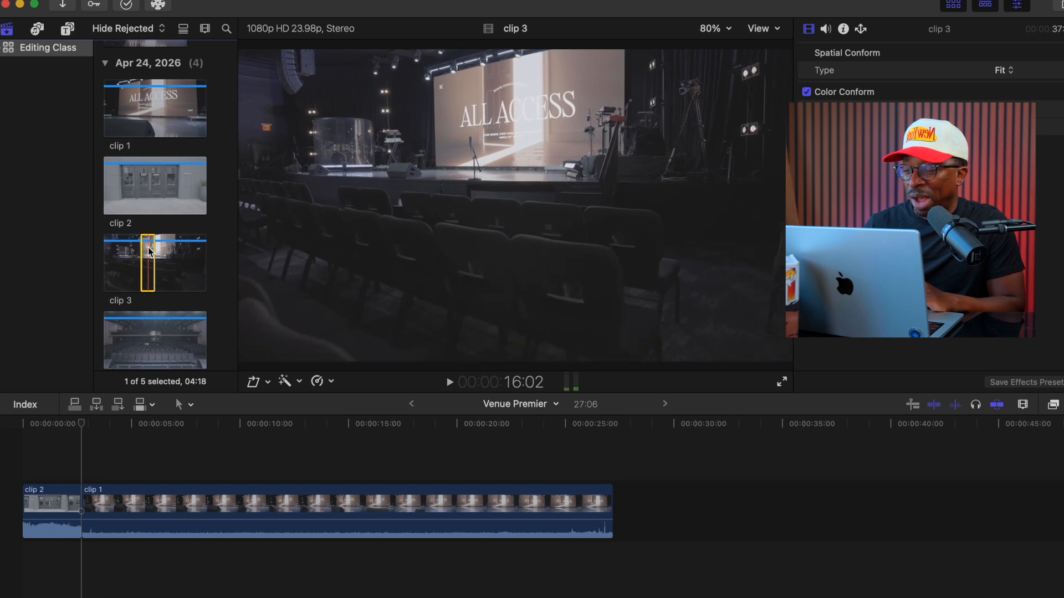
- Insert the marked range of clip 3 between clip 2 and clip 1, play it, and place the playhead at the start of clip 1
left_click_drag(145, 286, 86, 509)
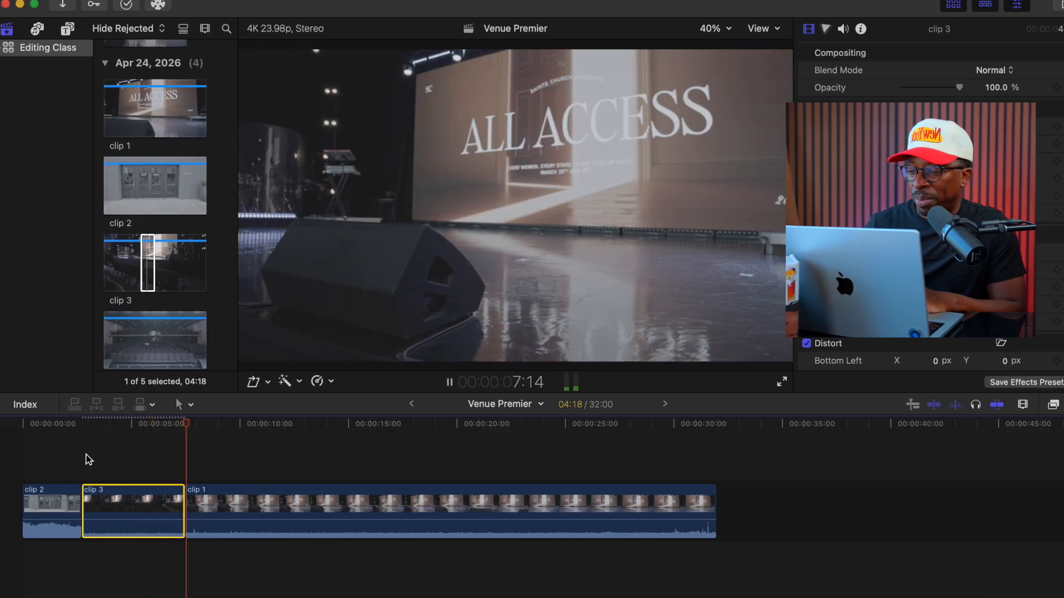
key("space")
left_click(186, 457)
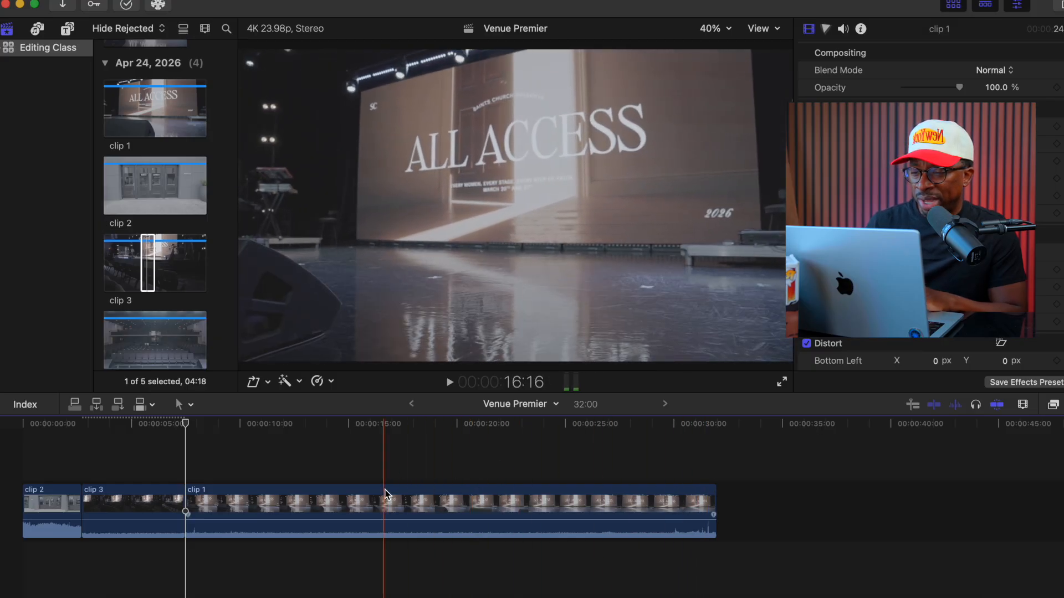
- Preview clip 1 from 00:00:20:09, stop playback, and cut the clip at that point with the Blade tool
left_click(464, 493)
key("space")
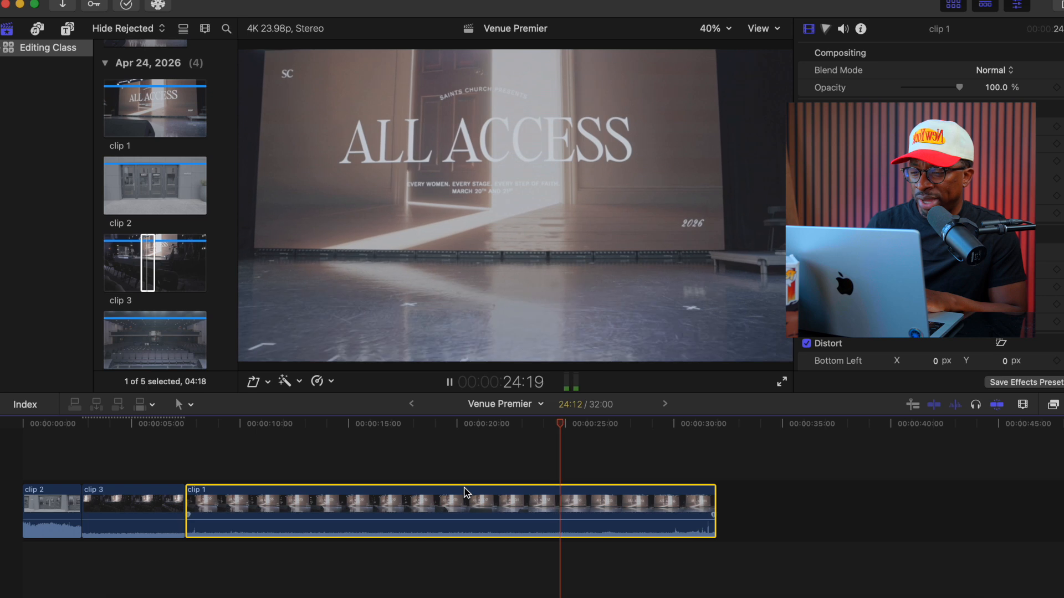
key("space")
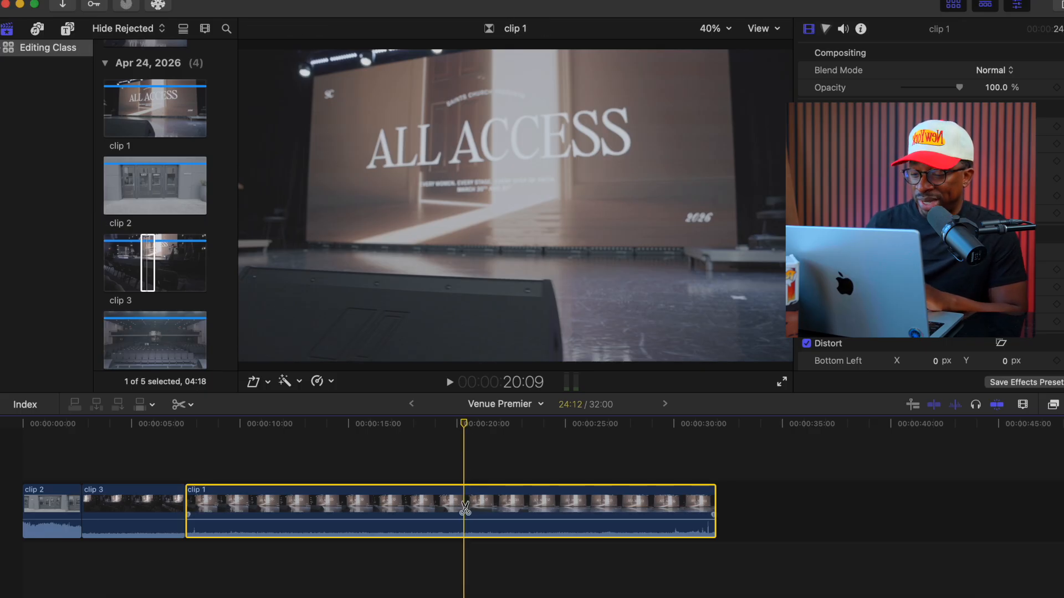
left_click(465, 509)
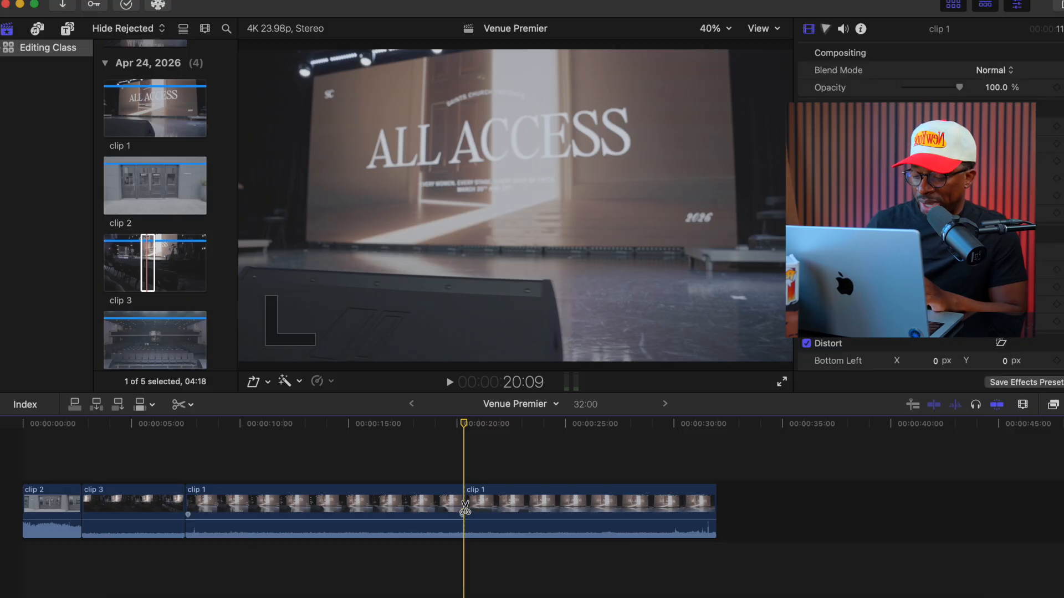
- Undo the Blade cut in clip 1 and split the clip again at 00:00:20:09 with the Select tool active
key("super+z")
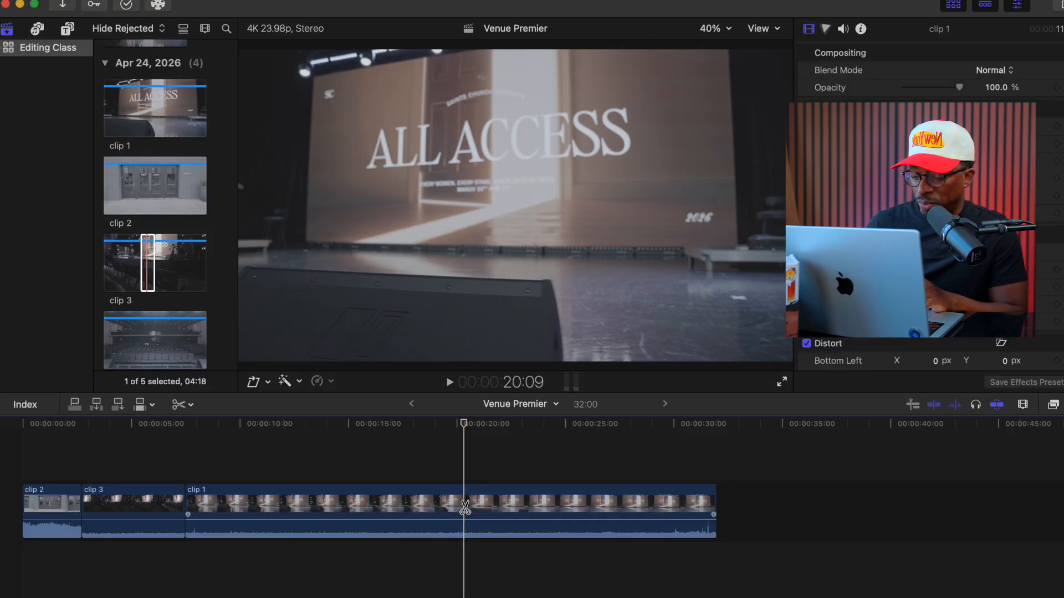
left_click(190, 406)
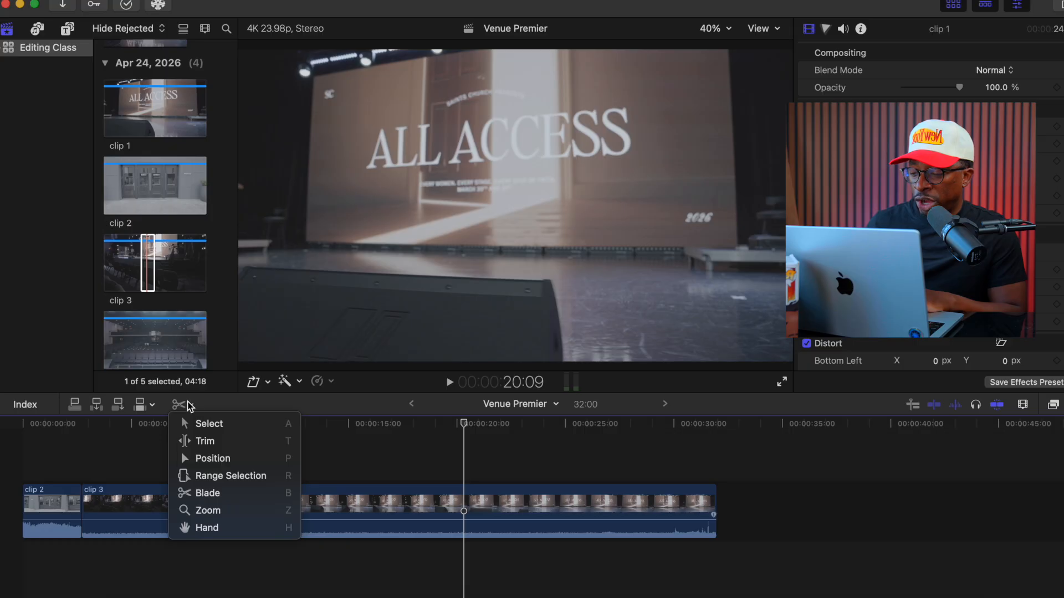
left_click(201, 423)
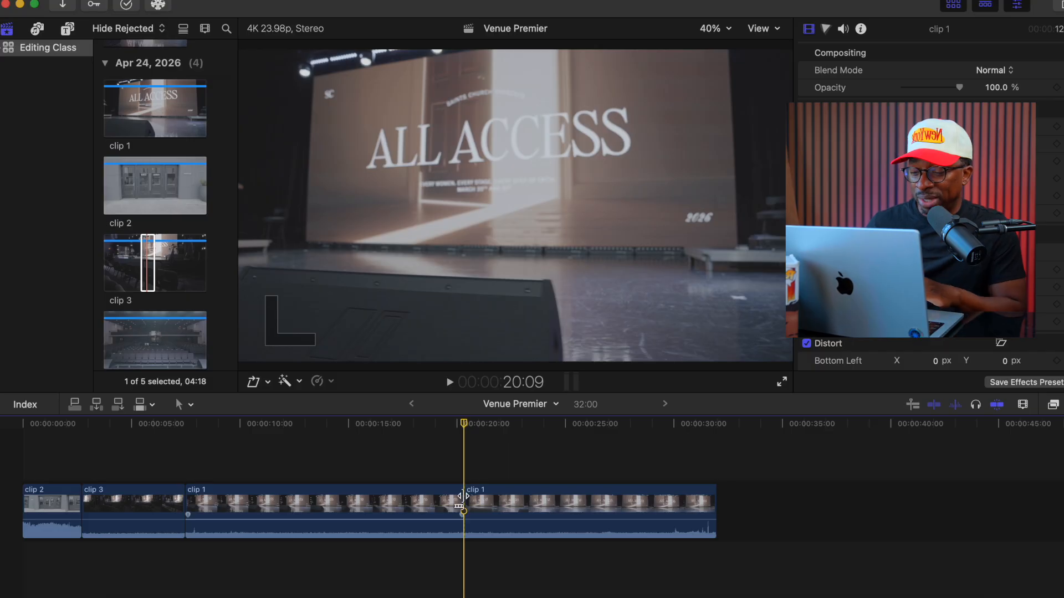
key("super+b")
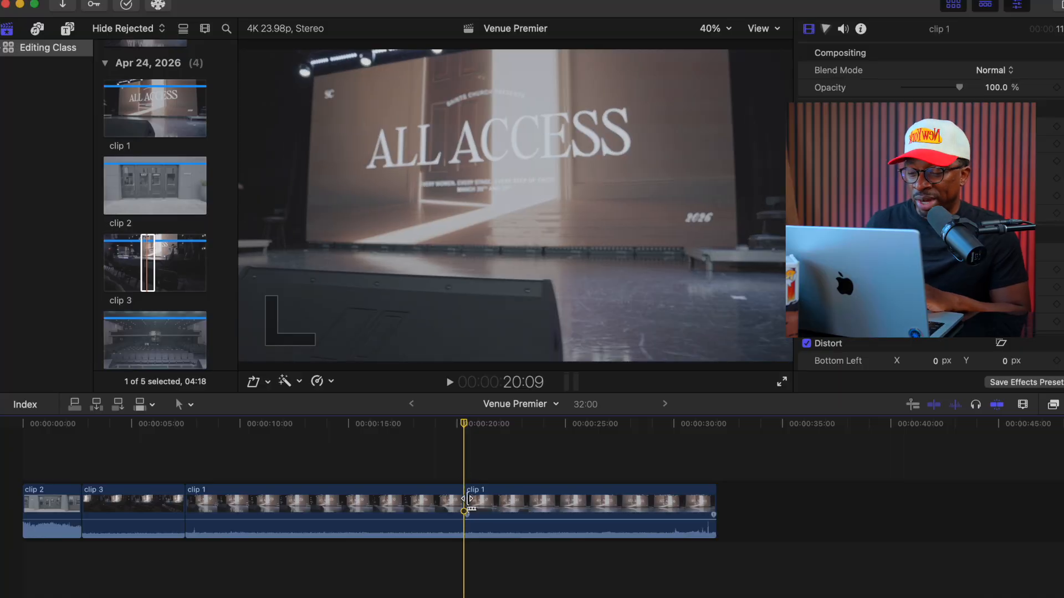
- Play clip 1 on to 00:00:24:23 and split it at that point
key("space")
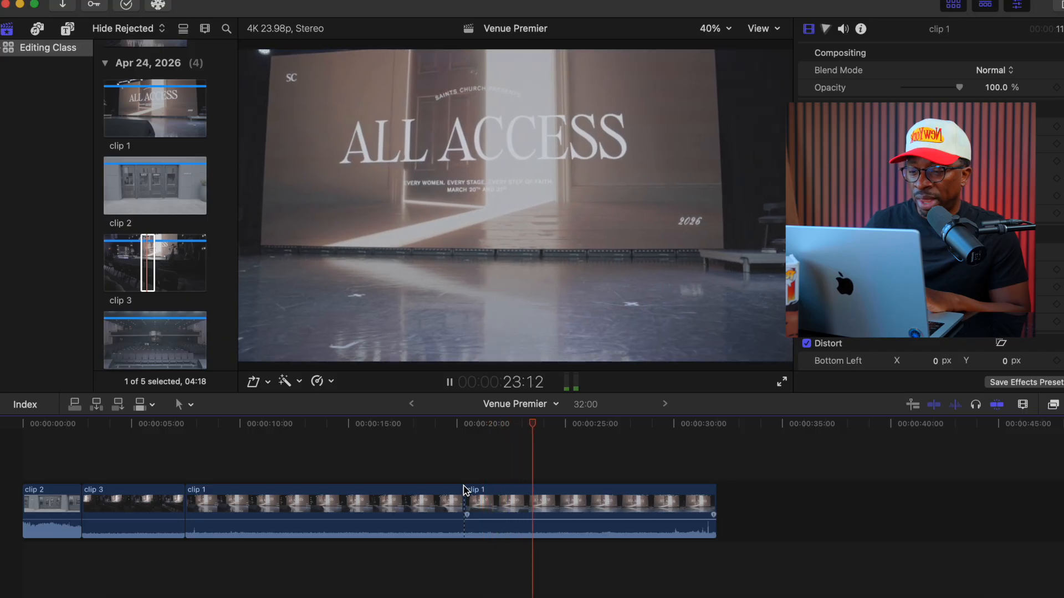
key("space")
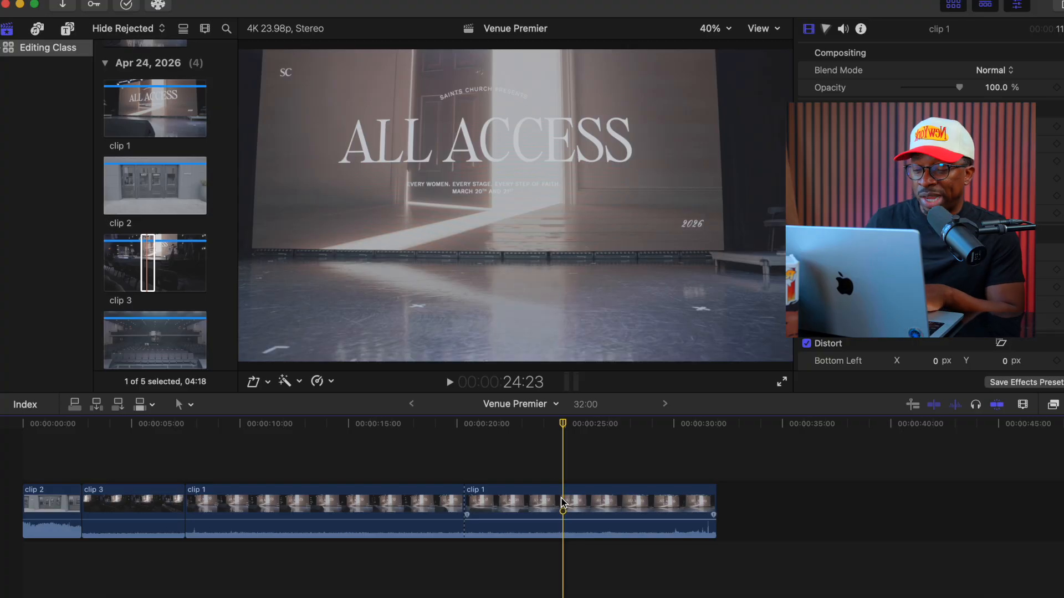
key("super+b")
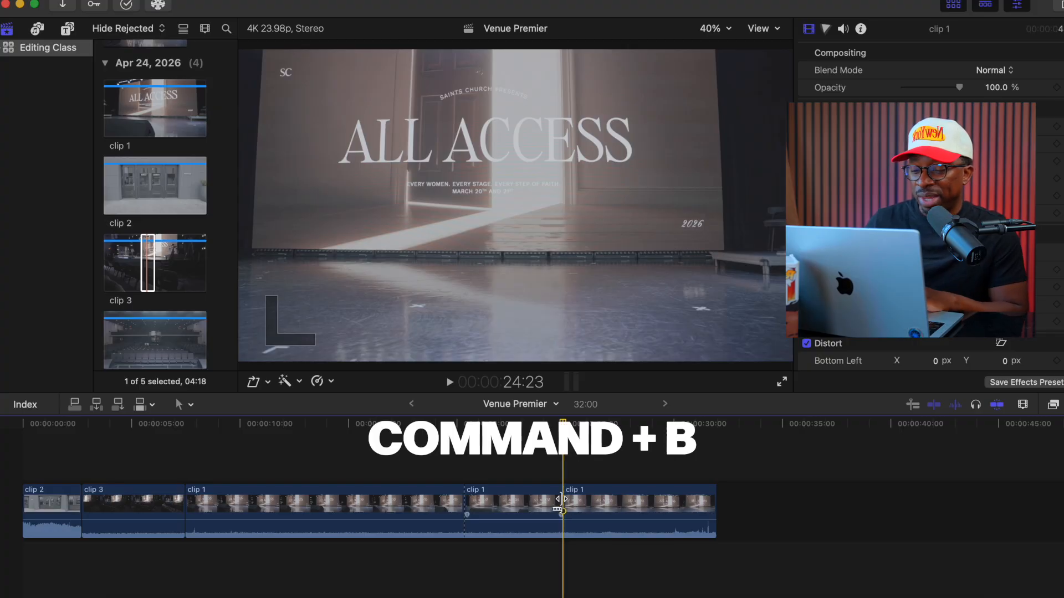
- Delete the last and first pieces of clip 1, keeping the middle piece, and play the timeline from its start
left_click(500, 493)
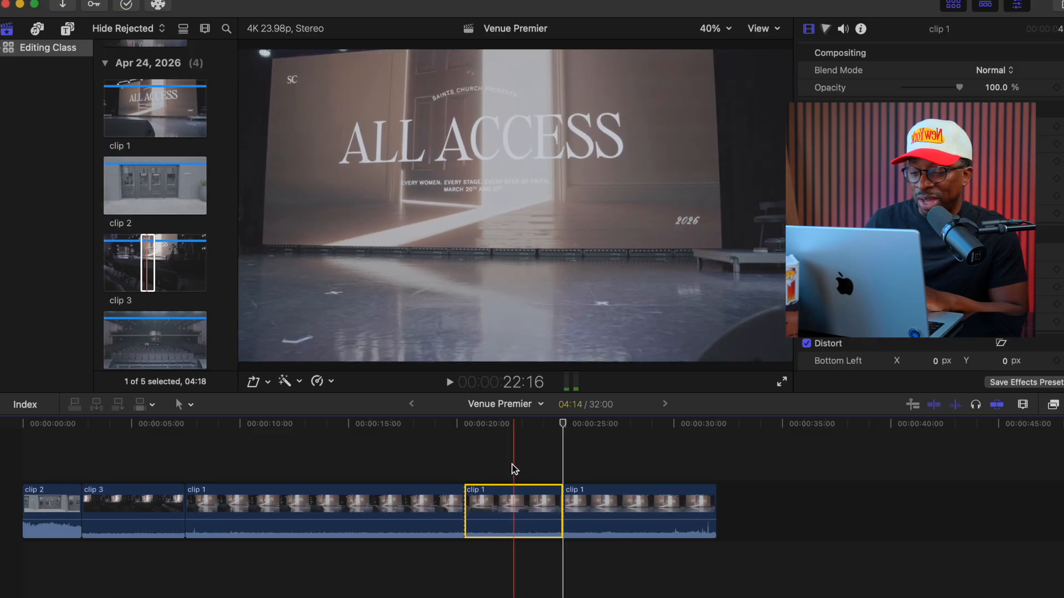
left_click(598, 502)
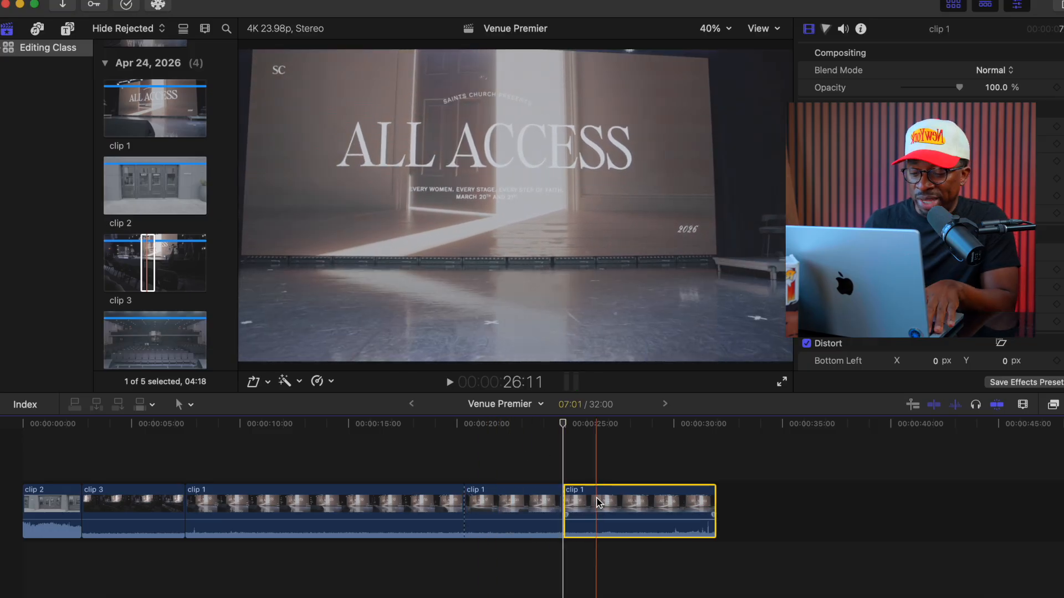
key("BackSpace")
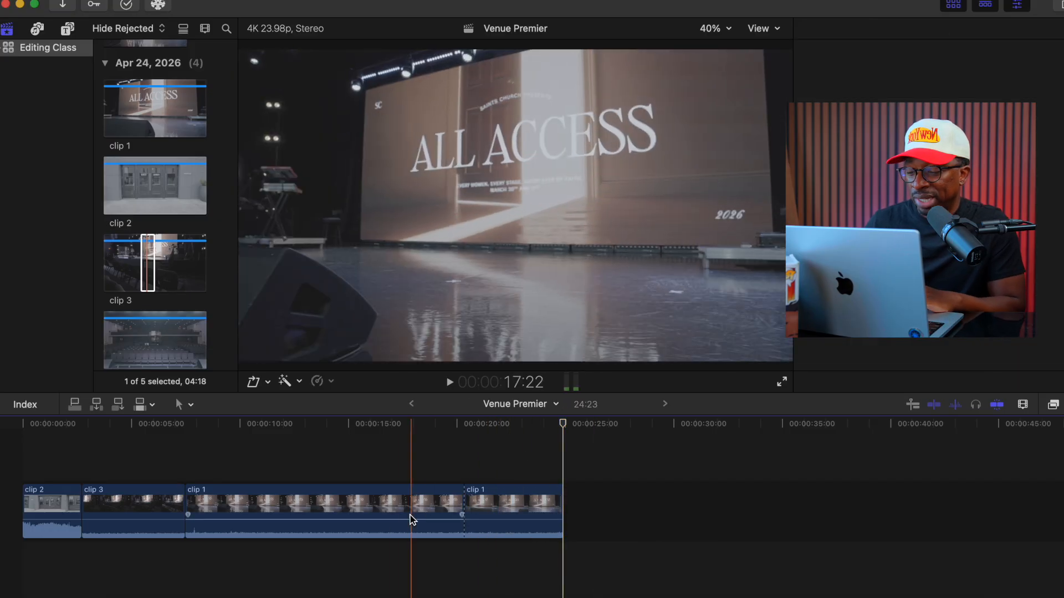
left_click(388, 504)
key("BackSpace")
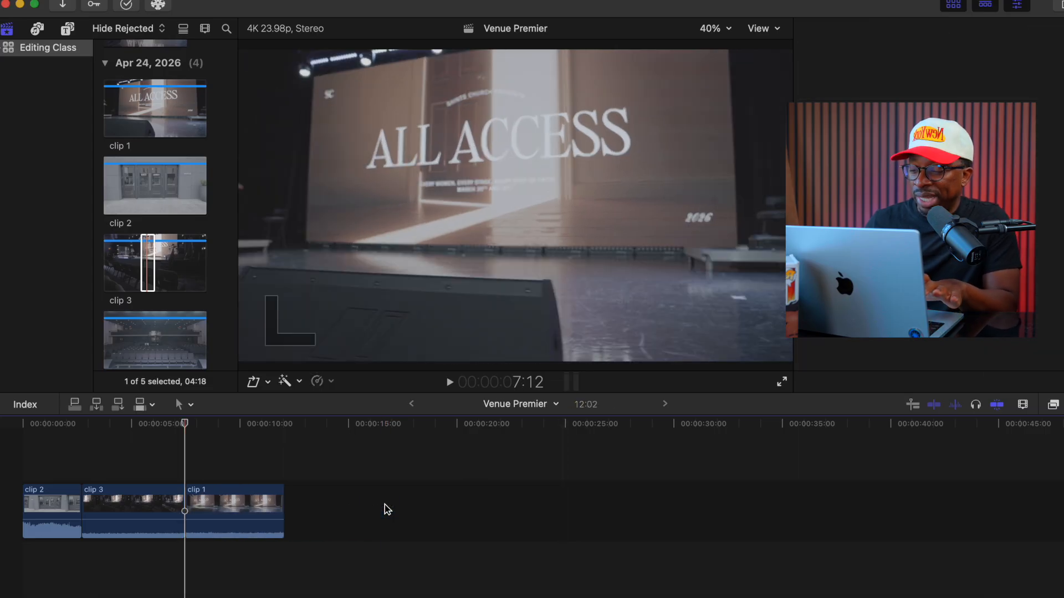
left_click(25, 451)
key("space")
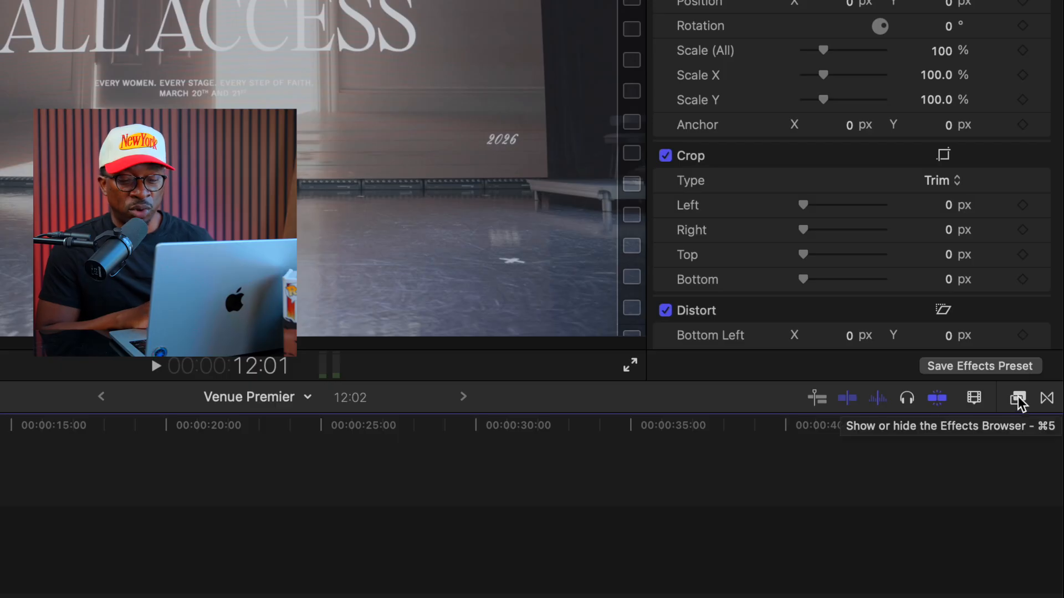
- Show the Effects Browser with a taller timeline area and search the installed effects for "film"
left_click(1019, 399)
scroll(863, 497, "down", 10)
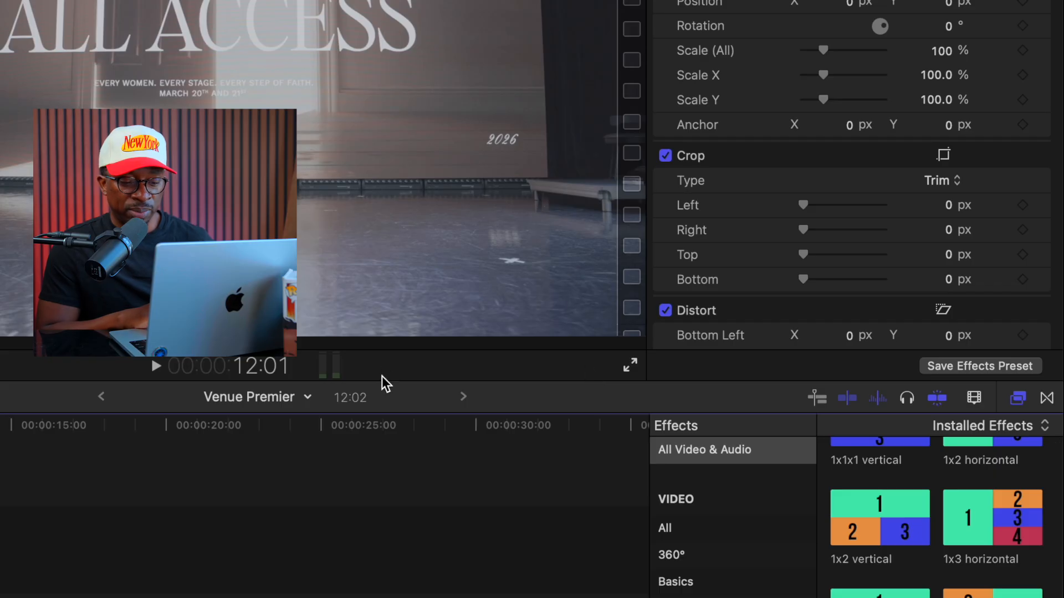
left_click_drag(378, 378, 363, 232)
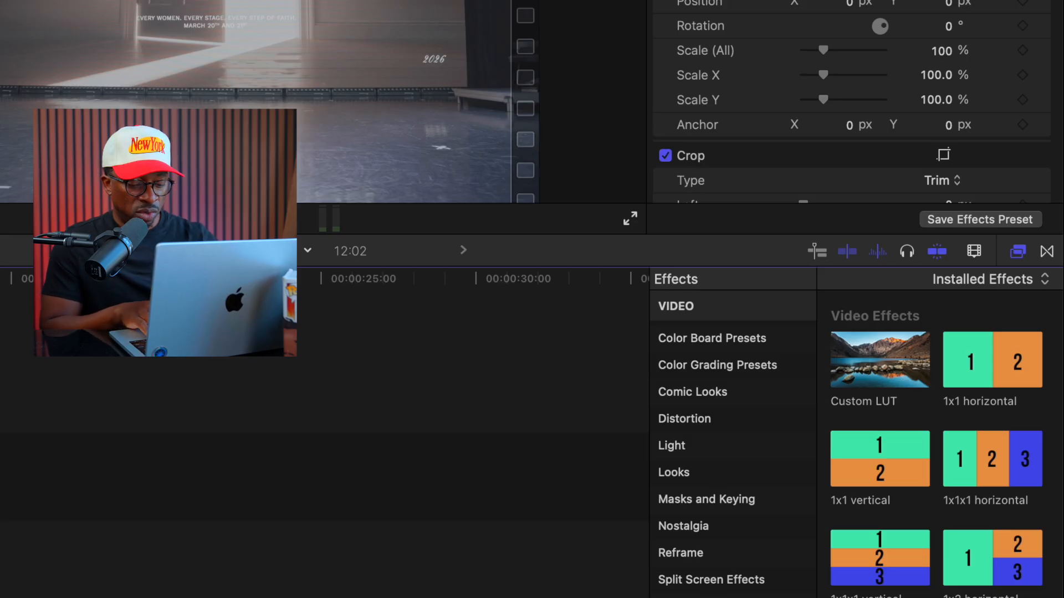
type("film")
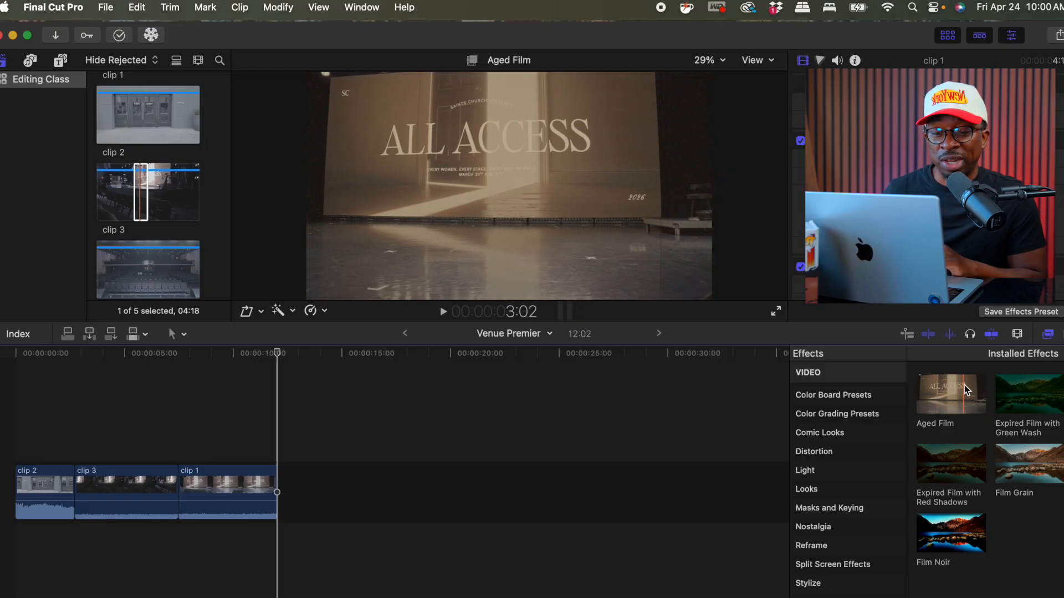
- Apply the Aged Film effect to clip 1 in the timeline and play the clip from its start
left_click_drag(970, 391, 210, 482)
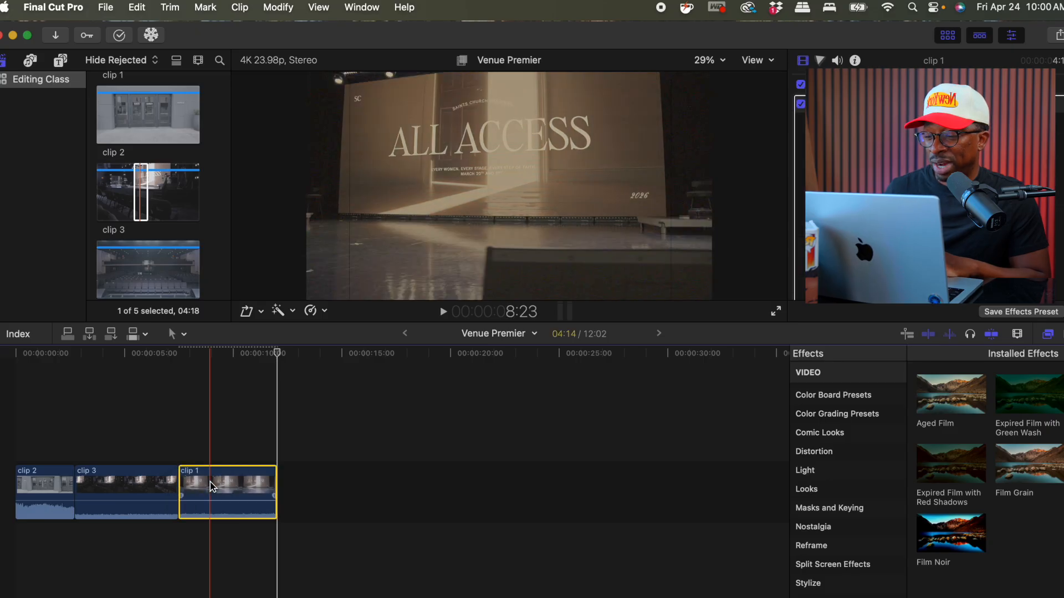
left_click(184, 426)
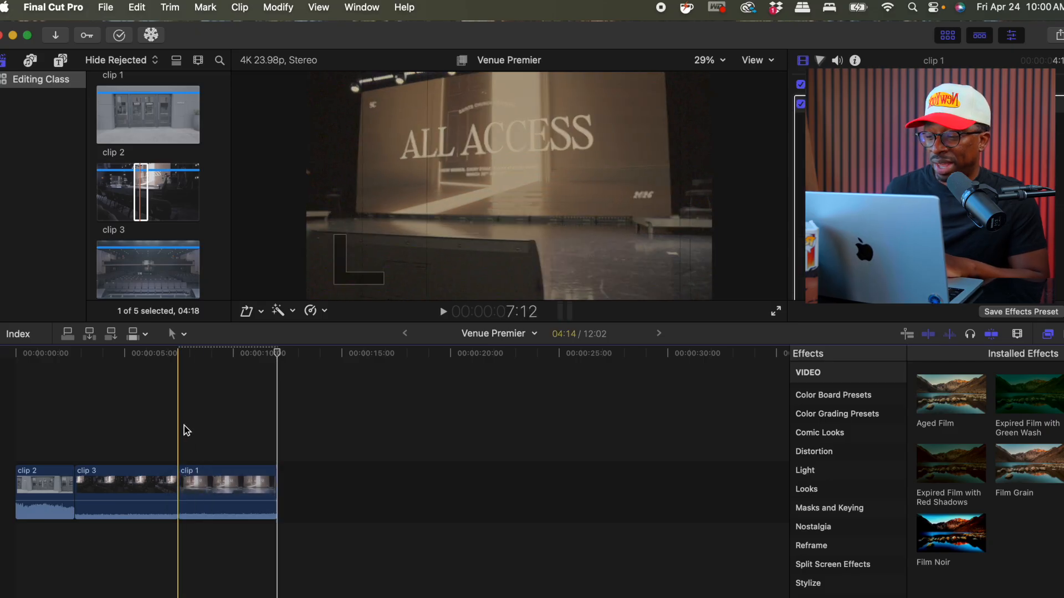
key("space")
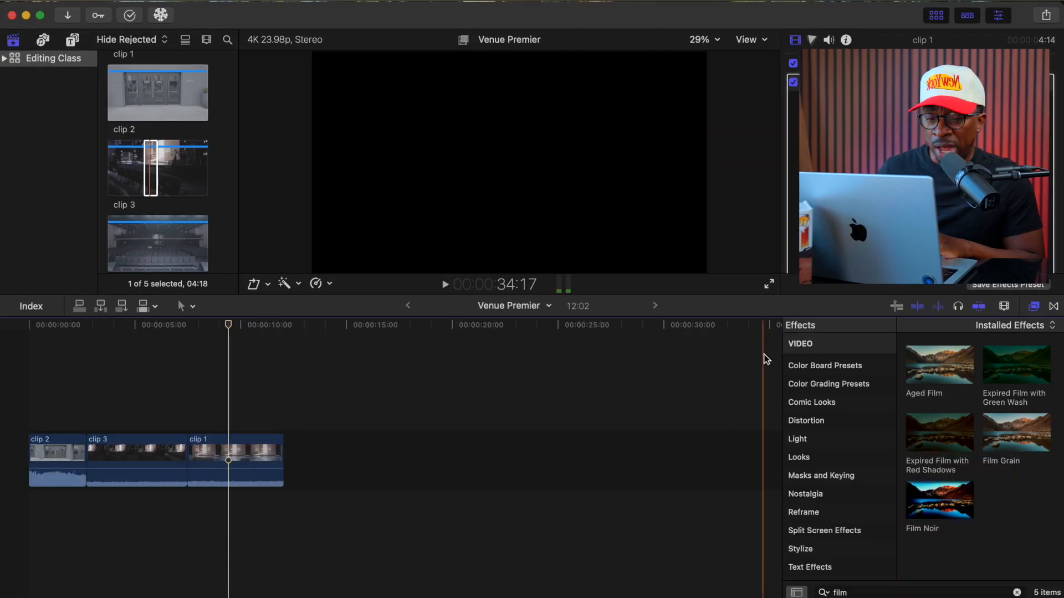
- Show the Transitions Browser and add the Slide transition from the Movements category between clip 2 and clip 3
left_click(1053, 307)
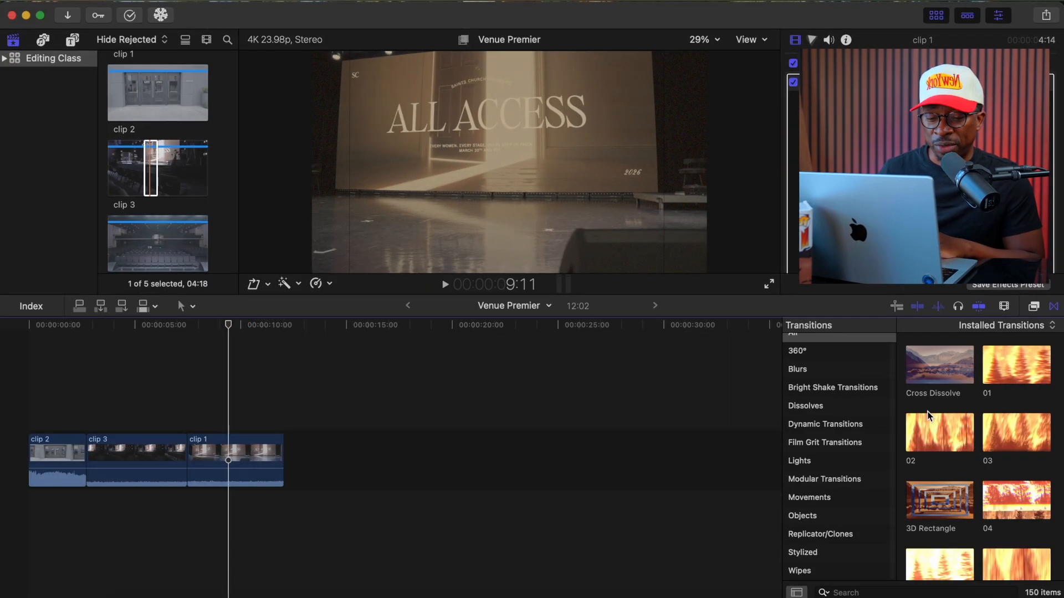
scroll(820, 447, "up", 1)
scroll(820, 447, "down", 2)
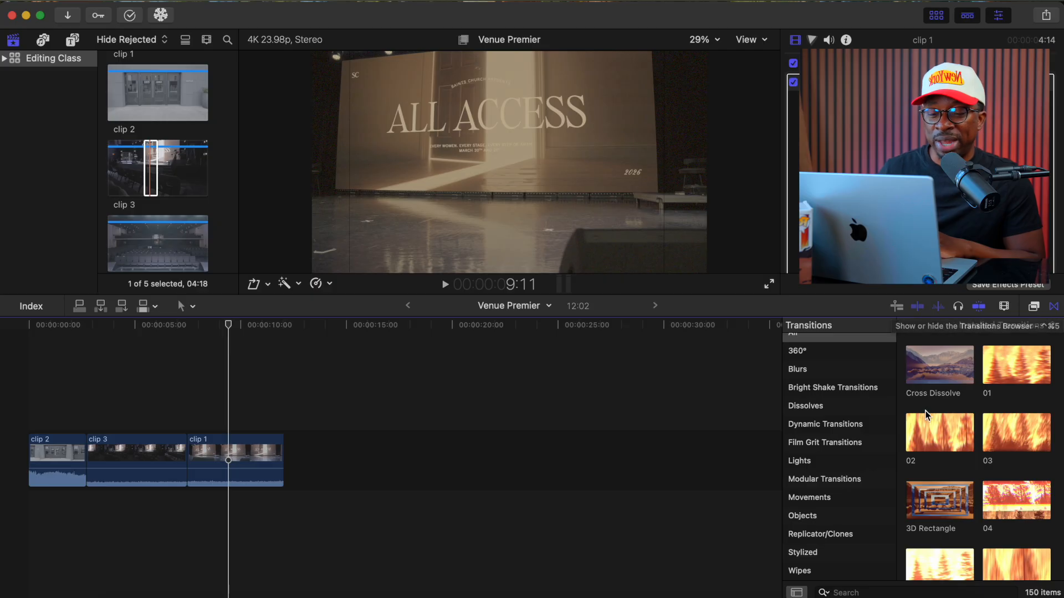
scroll(850, 446, "up", 1)
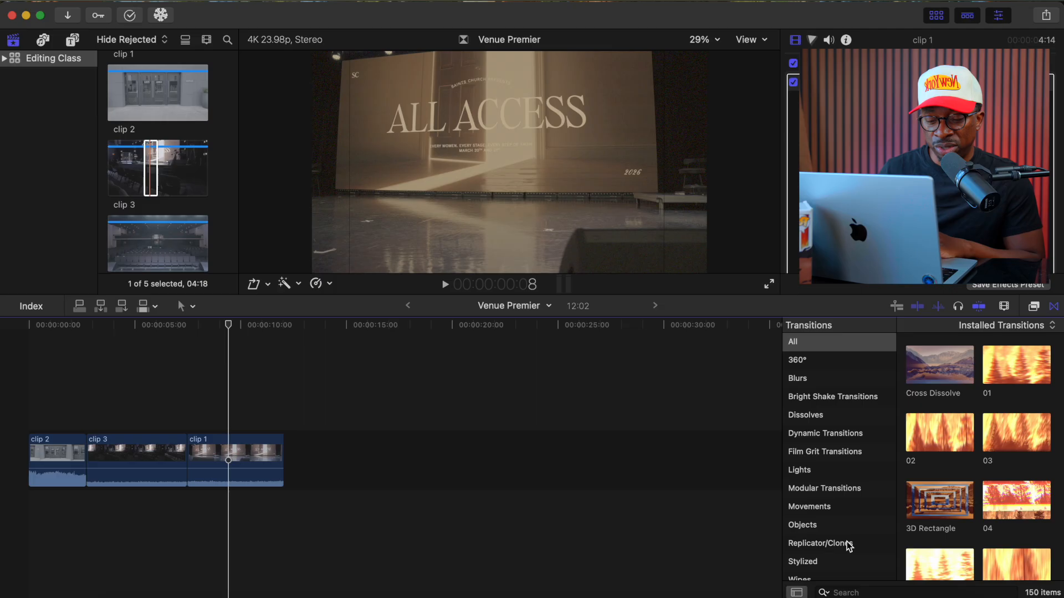
scroll(847, 542, "down", 1)
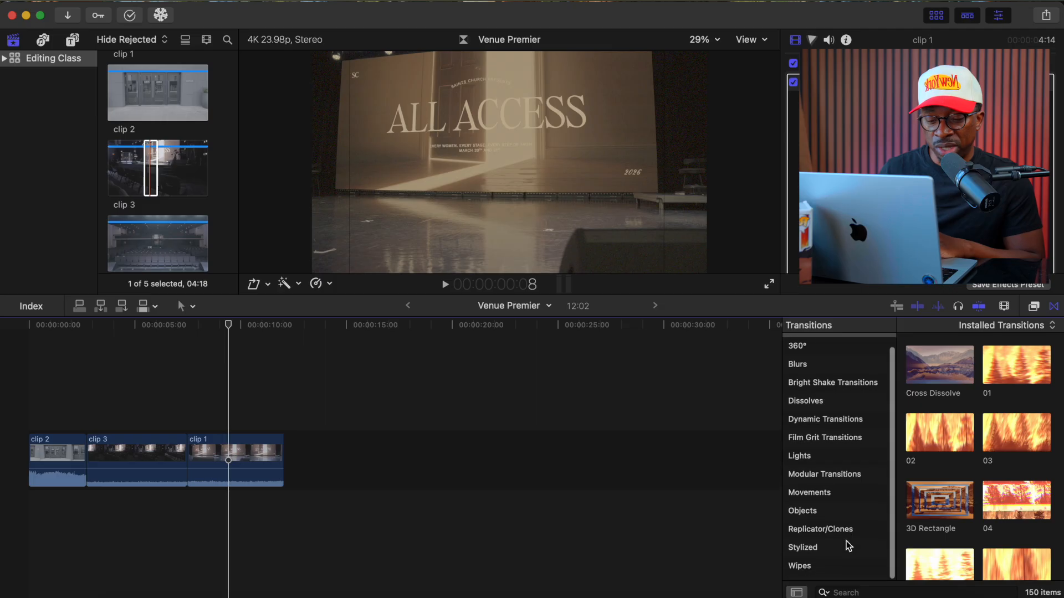
left_click(820, 499)
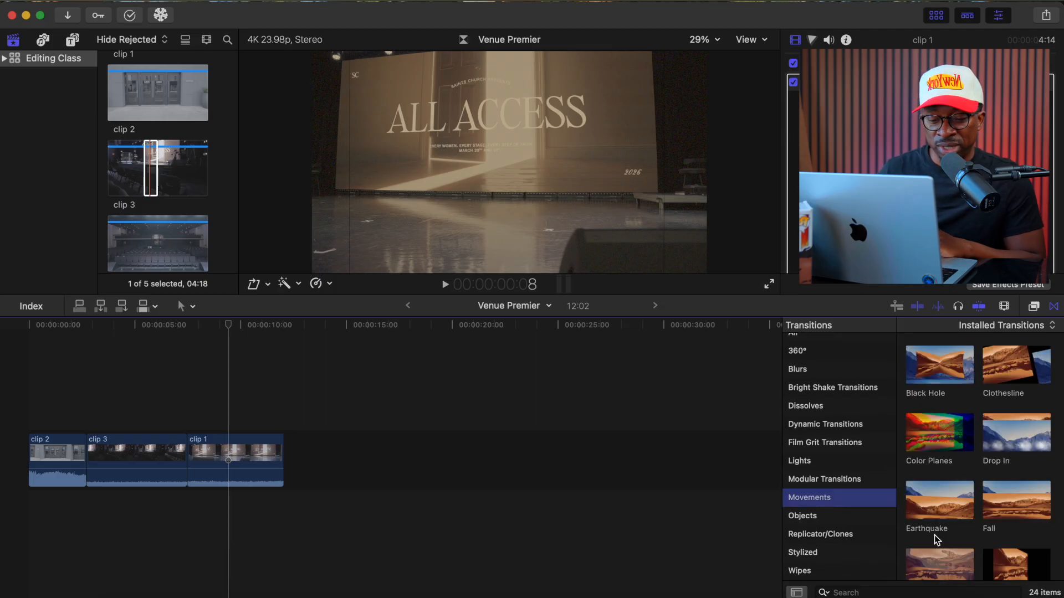
scroll(935, 535, "down", 10)
scroll(934, 538, "down", 3)
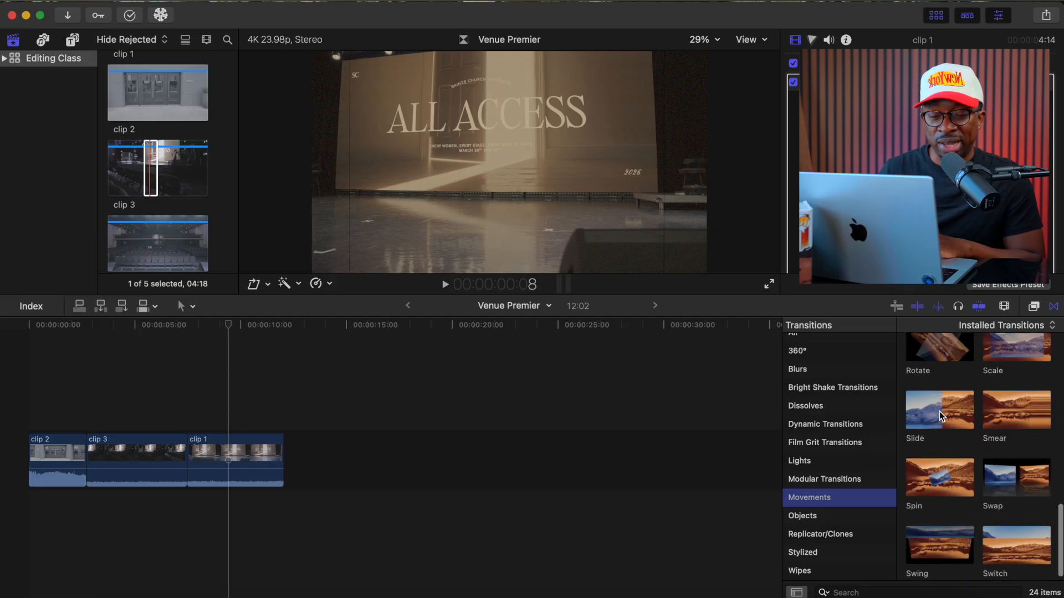
left_click_drag(940, 415, 82, 458)
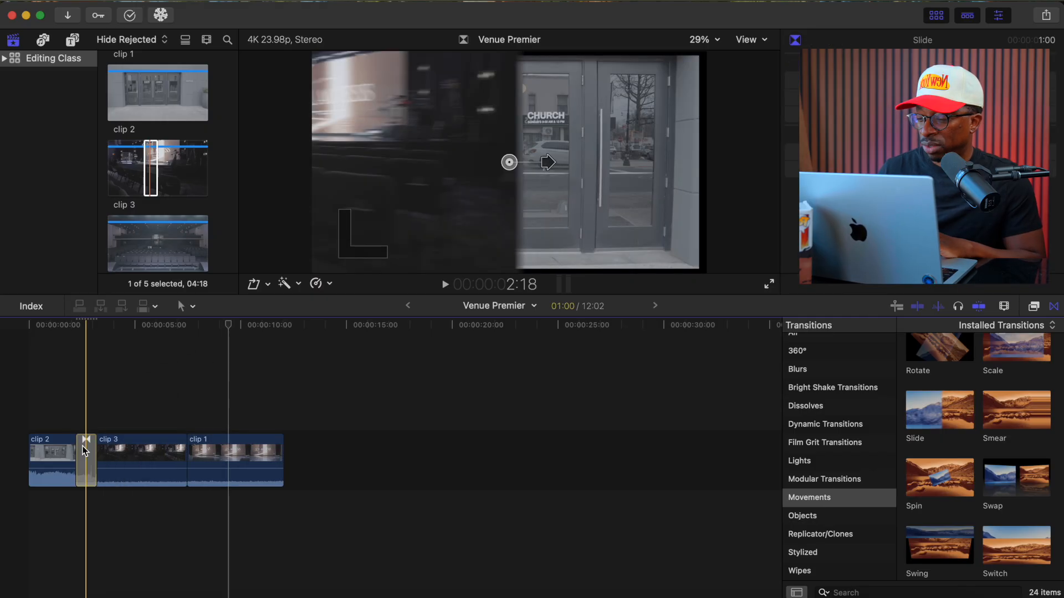
- Play the timeline from the start through the Slide transition and into clip 1, and stop playback
left_click(31, 394)
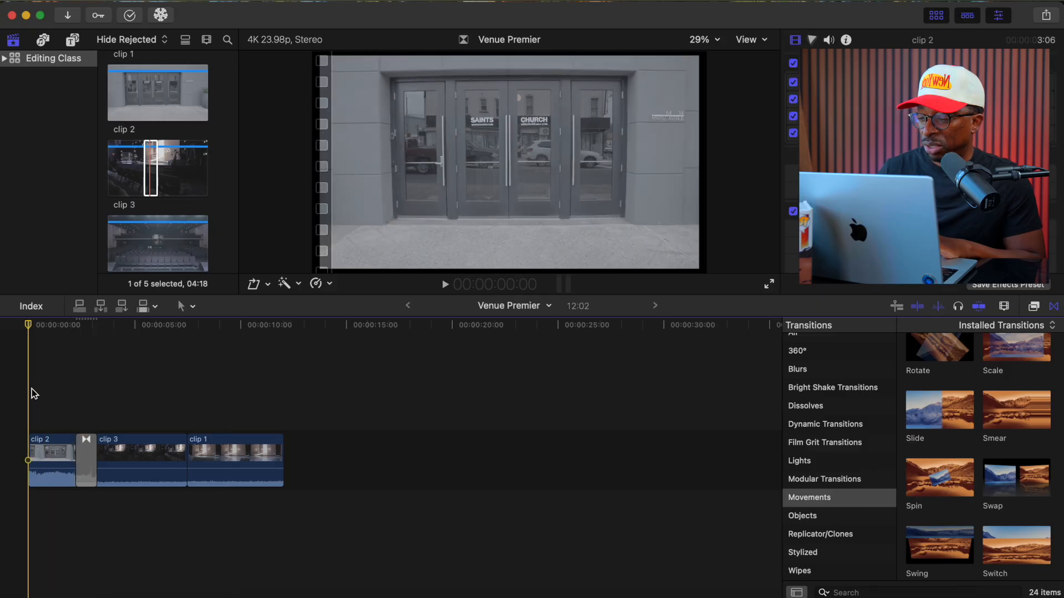
key("super+4")
left_click(61, 382)
key("space")
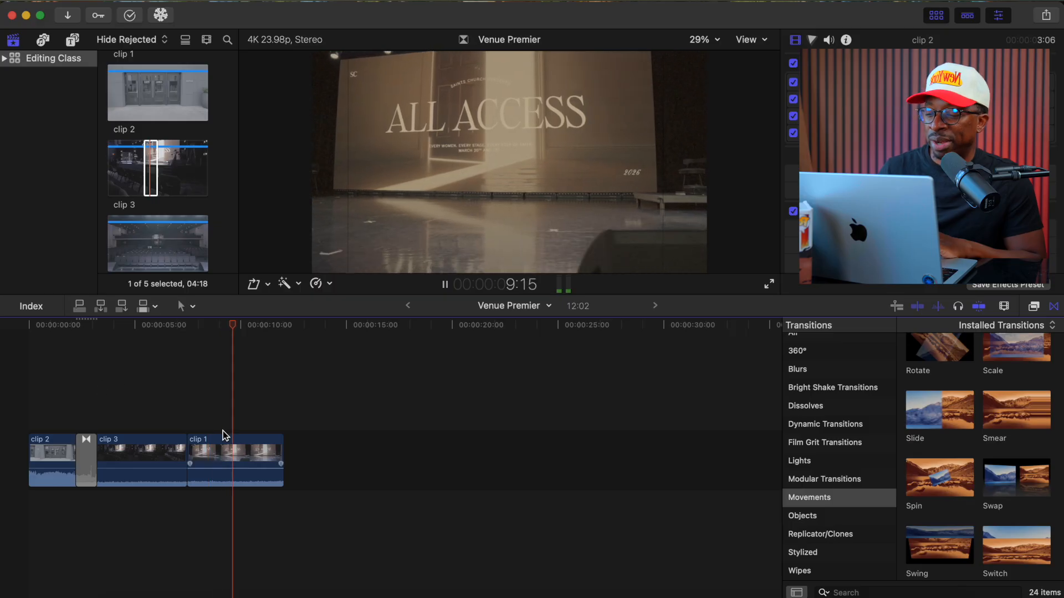
key("space")
- Add the Push transition from the Movements category between clip 3 and clip 1
left_click(183, 353)
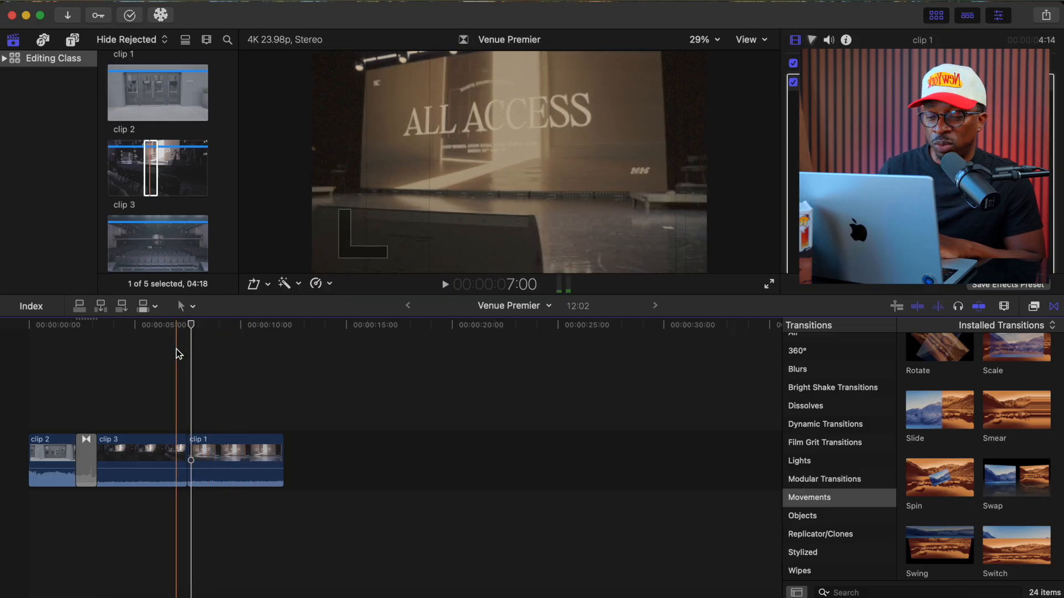
left_click(176, 350)
scroll(1024, 418, "up", 3)
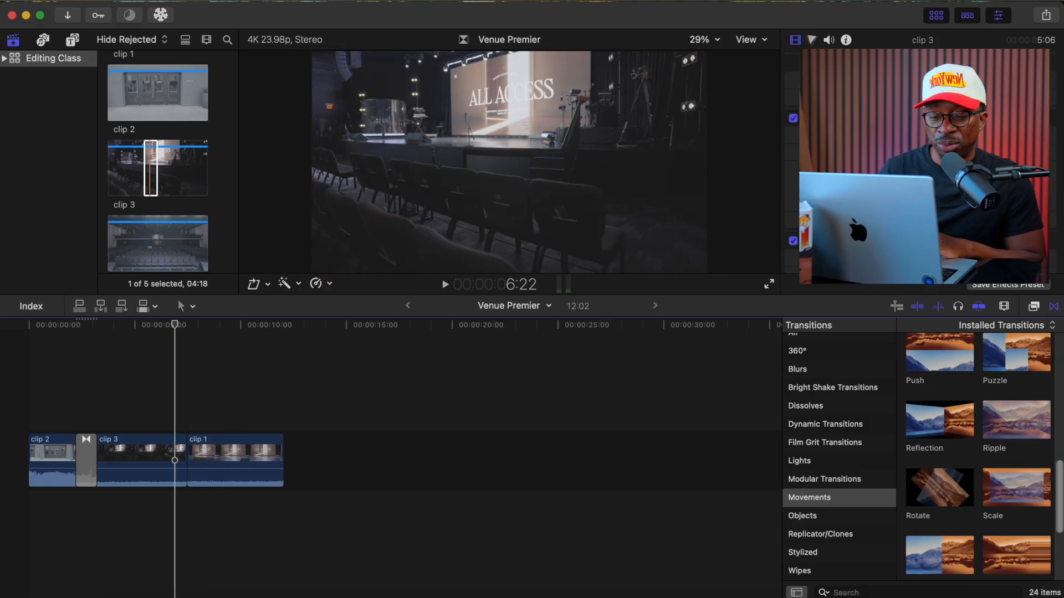
scroll(951, 460, "up", 2)
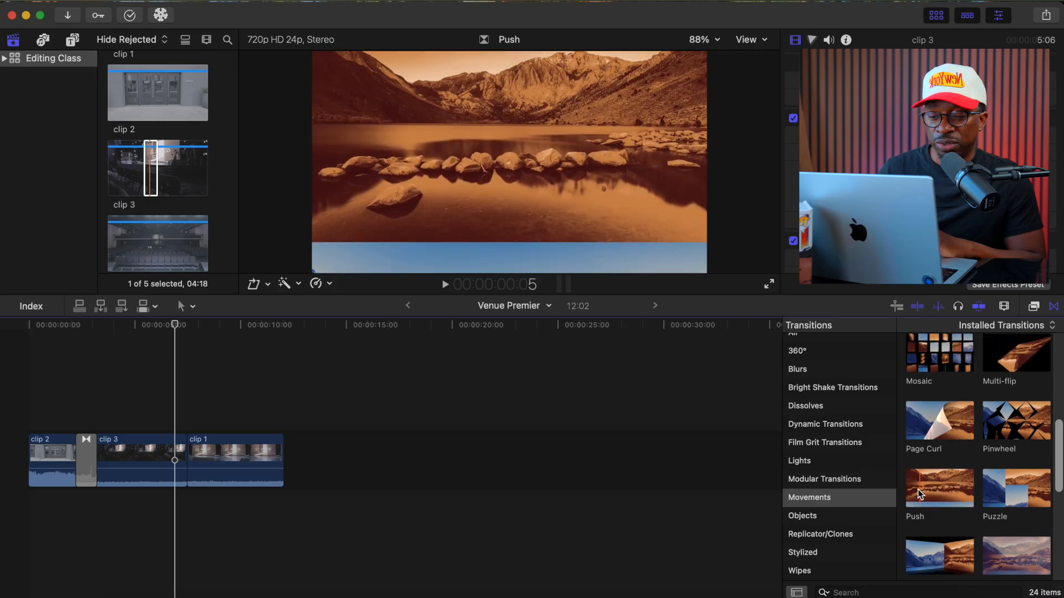
left_click_drag(456, 420, 181, 456)
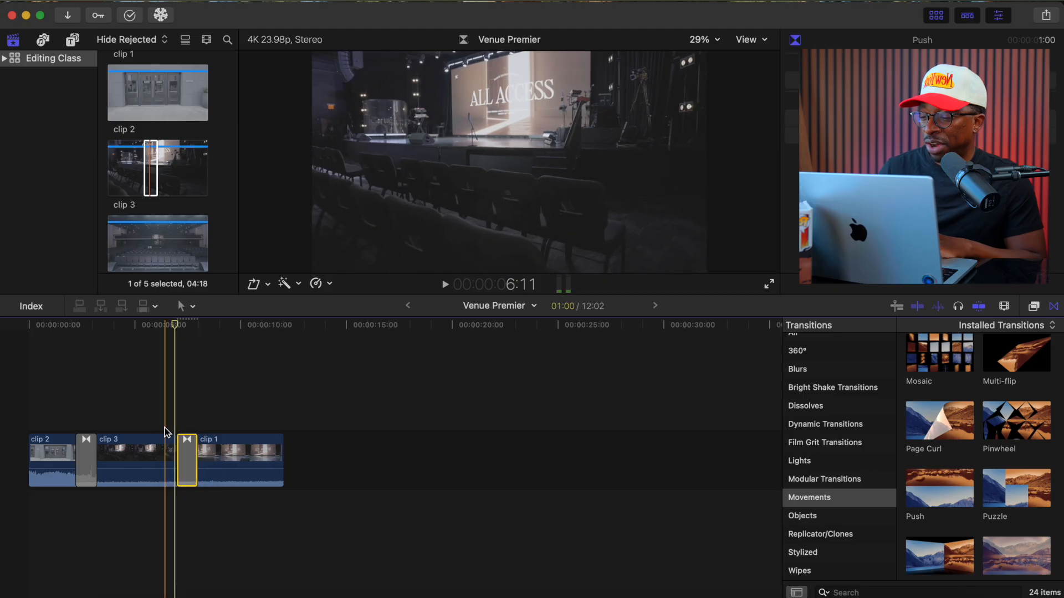
- Play the timeline from 00:00:05:12 through the Push transition and review the edit with both transitions
left_click(145, 402)
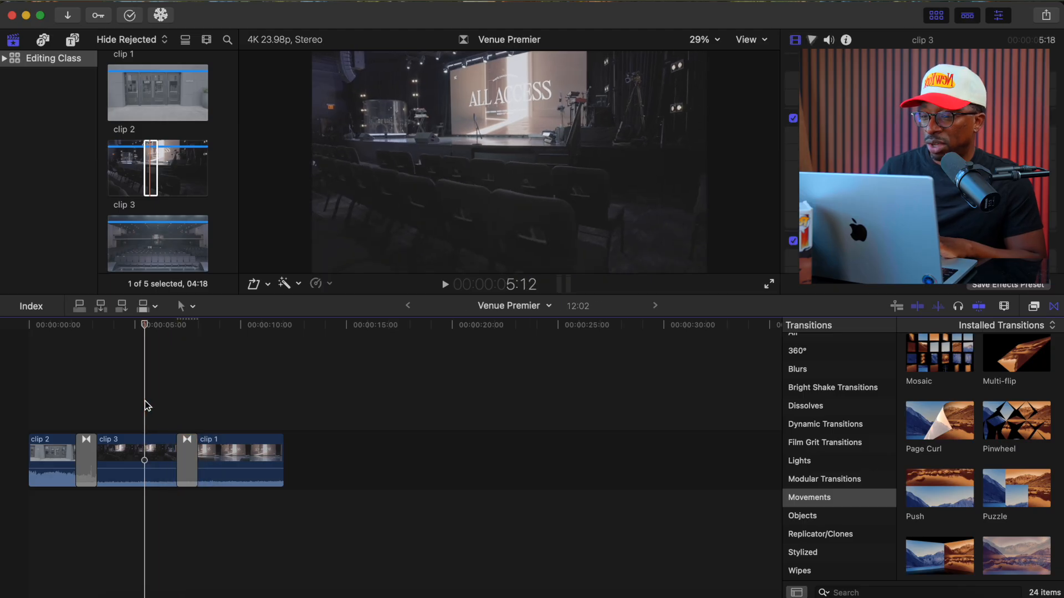
key("space")
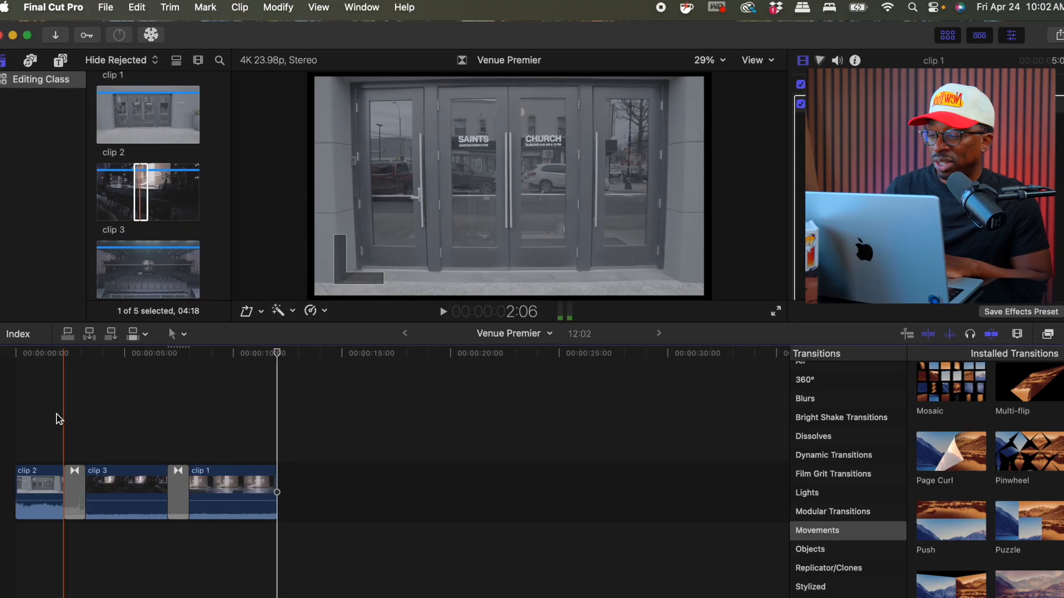
key("space")
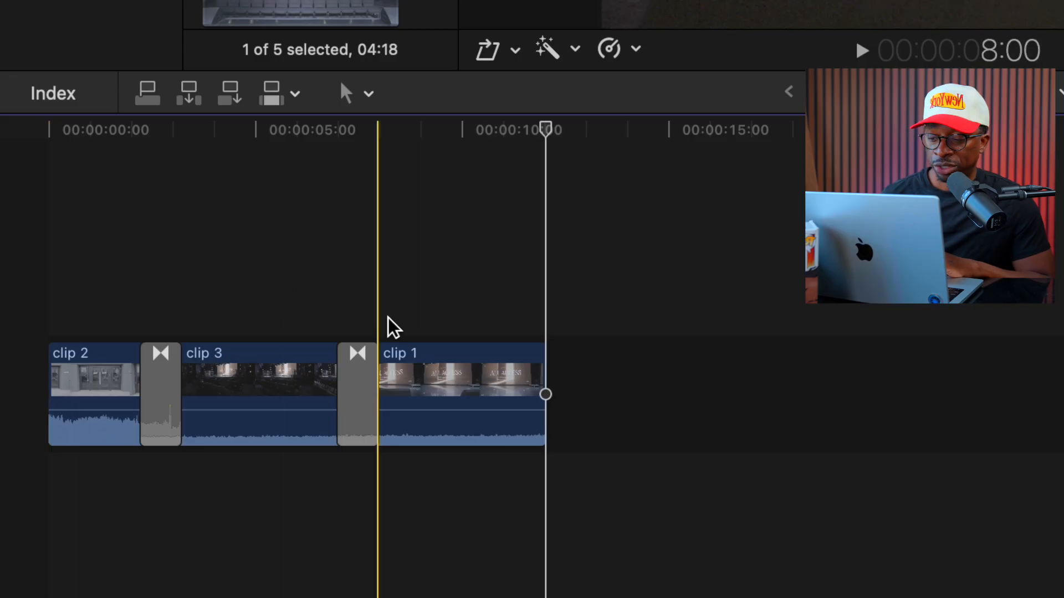
- Lengthen the transition between clip 3 and clip 1 and the one between clip 2 and clip 3, and play the timeline
left_click(363, 276)
left_click(376, 357)
left_click_drag(376, 357, 388, 374)
left_click(178, 382)
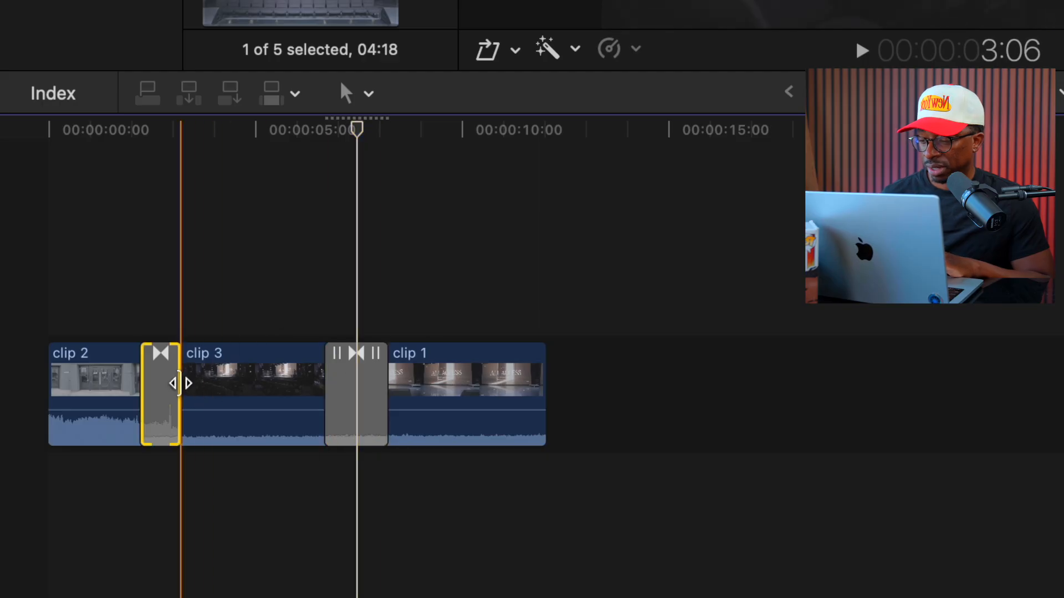
left_click_drag(180, 383, 215, 400)
left_click(85, 270)
key("space")
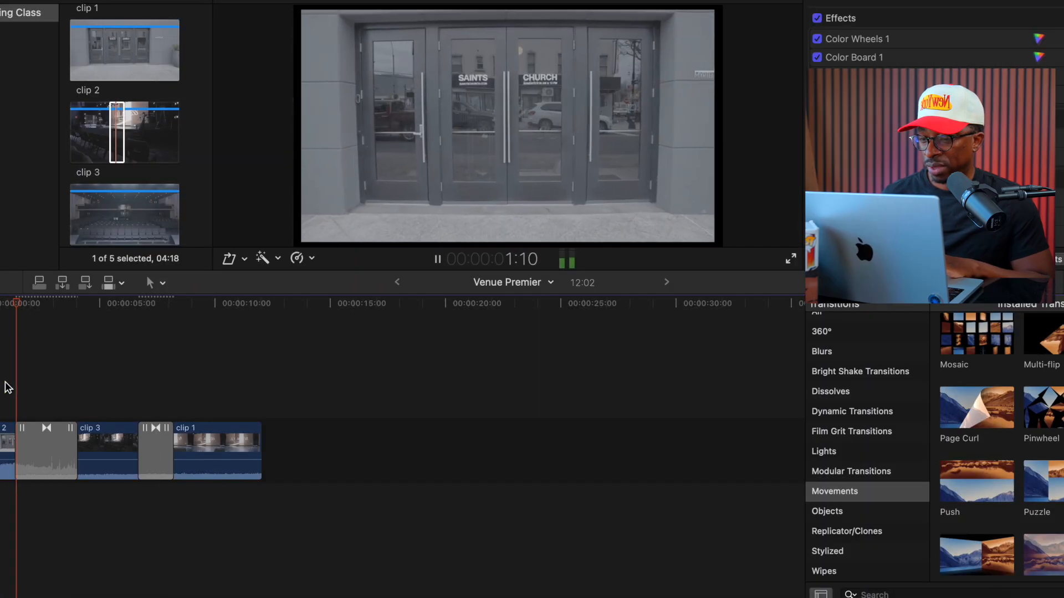
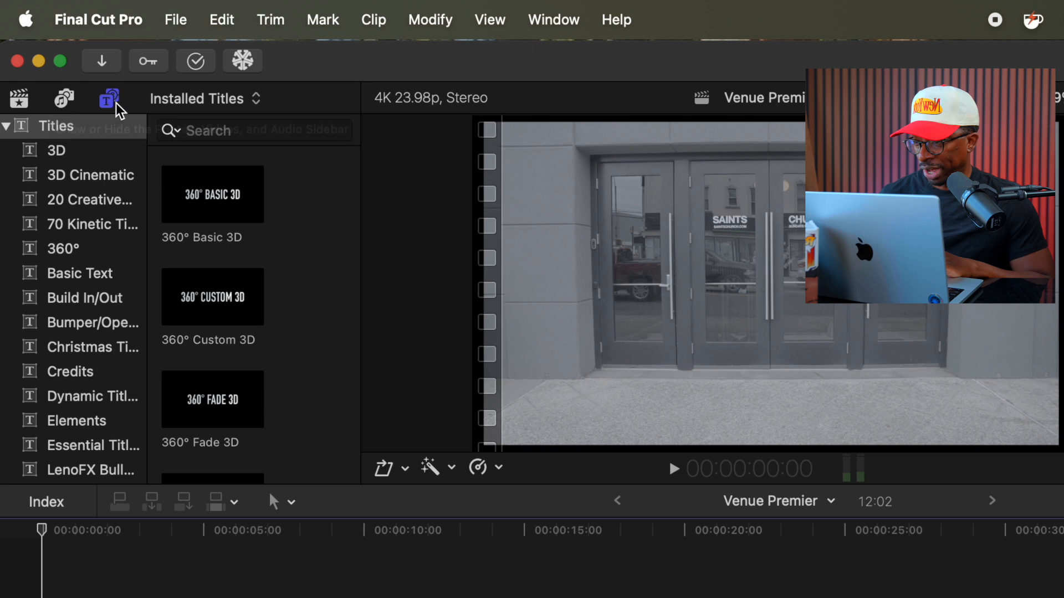
- Hide the category sidebar of the installed titles and browse down to the Lower Third designs
left_click(109, 104)
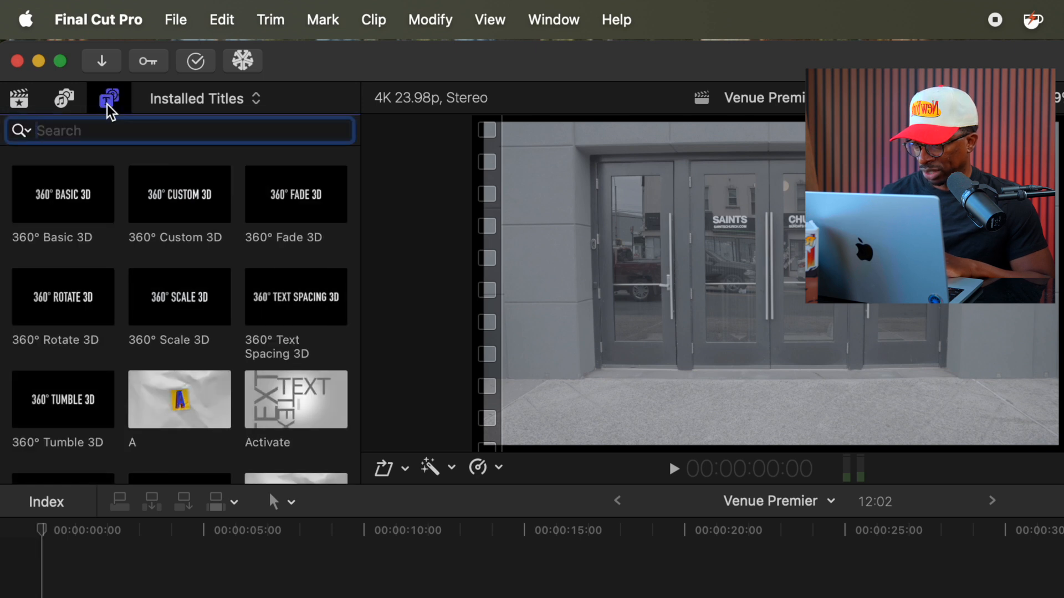
scroll(111, 364, "down", 8)
scroll(115, 366, "down", 15)
scroll(116, 366, "down", 15)
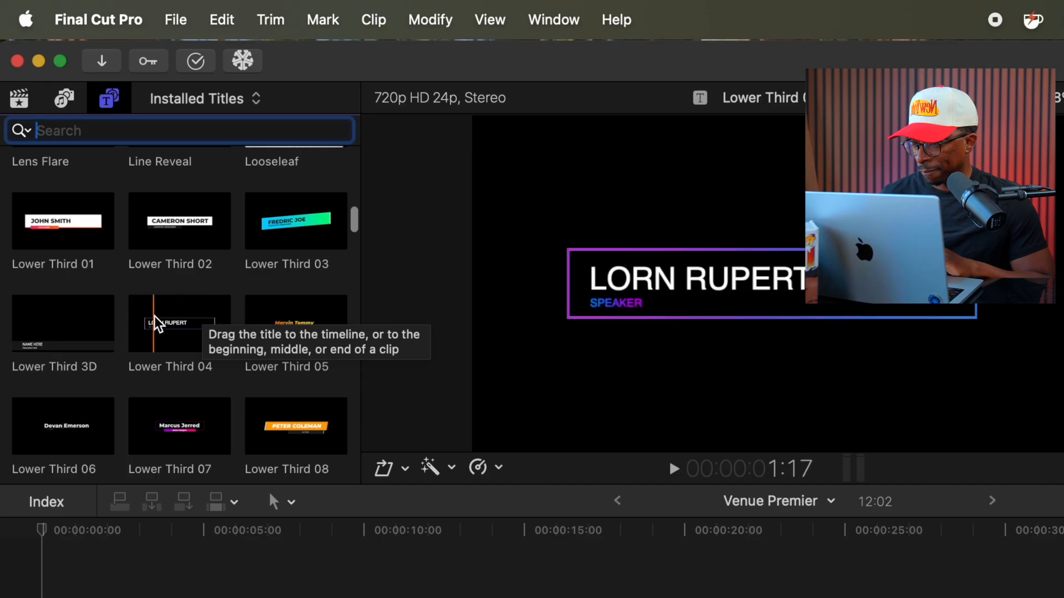
scroll(157, 325, "down", 4)
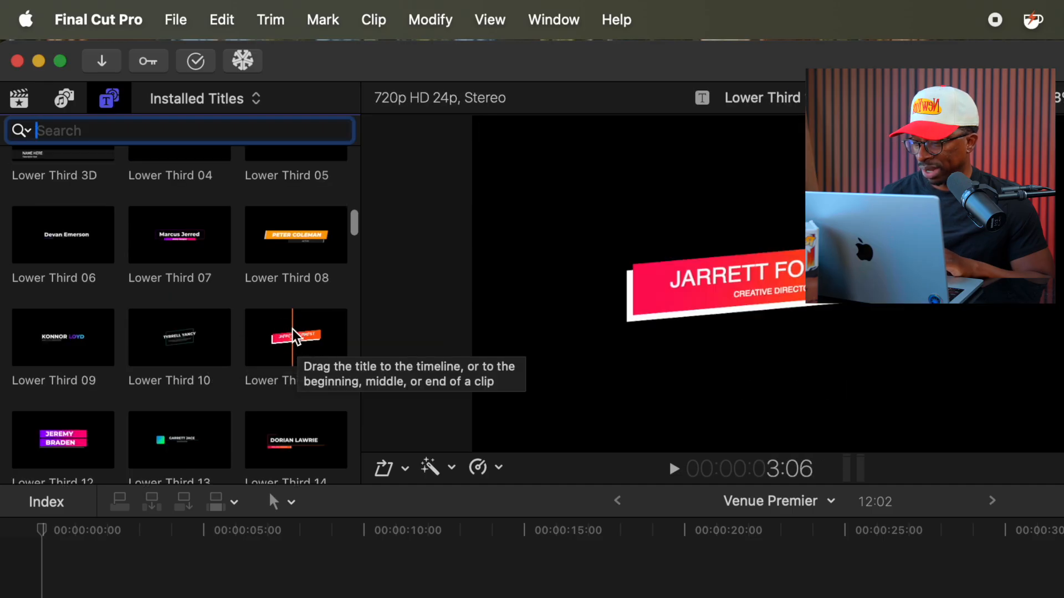
- Connect the Lower Third 11 title above the start of clip 1, undoing the first placement and adding it again
left_click(297, 346)
left_click_drag(187, 210, 195, 430)
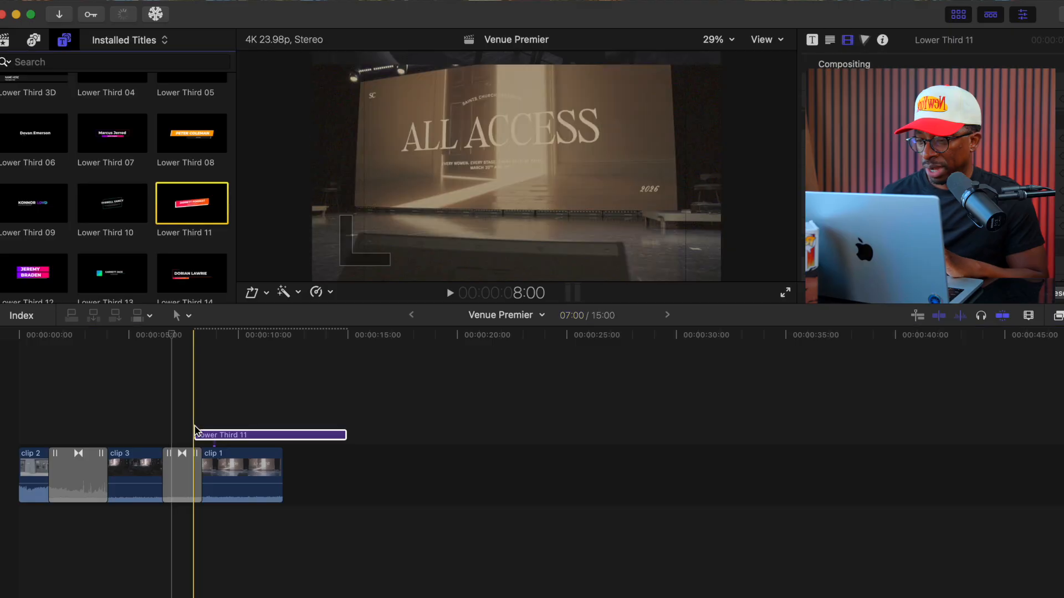
key("super+z")
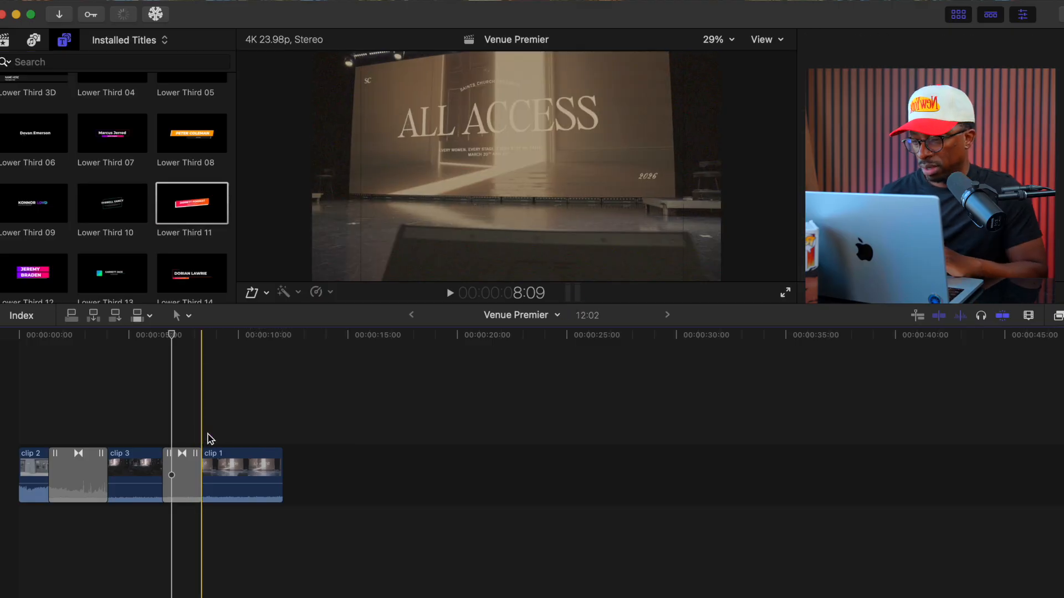
left_click(190, 213)
key("q")
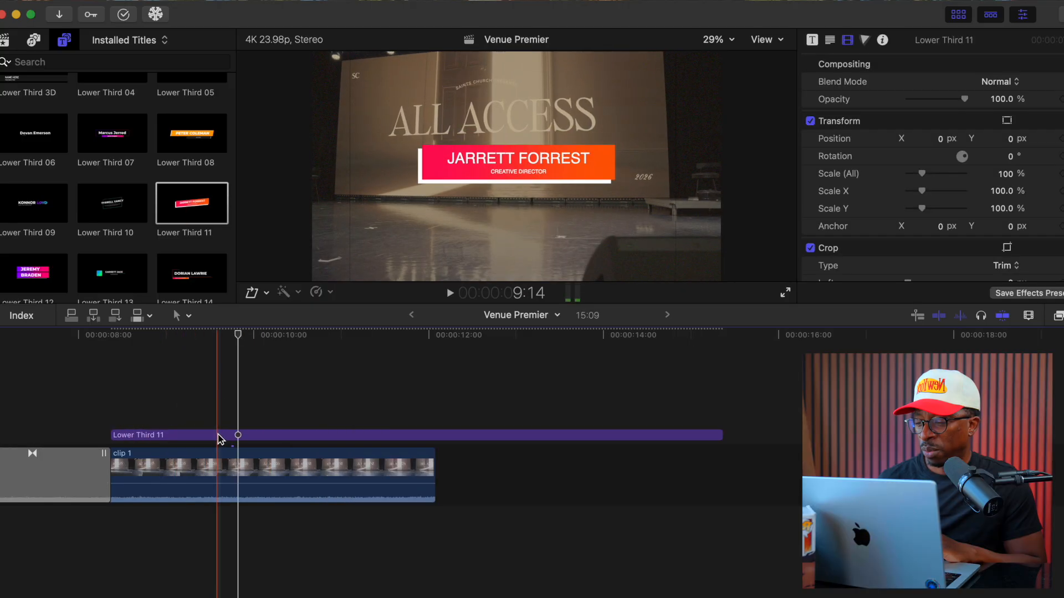
- Move the Lower Third 11 title straight down in the frame with Transform, to a Y position of about -683.6 px
left_click(220, 436)
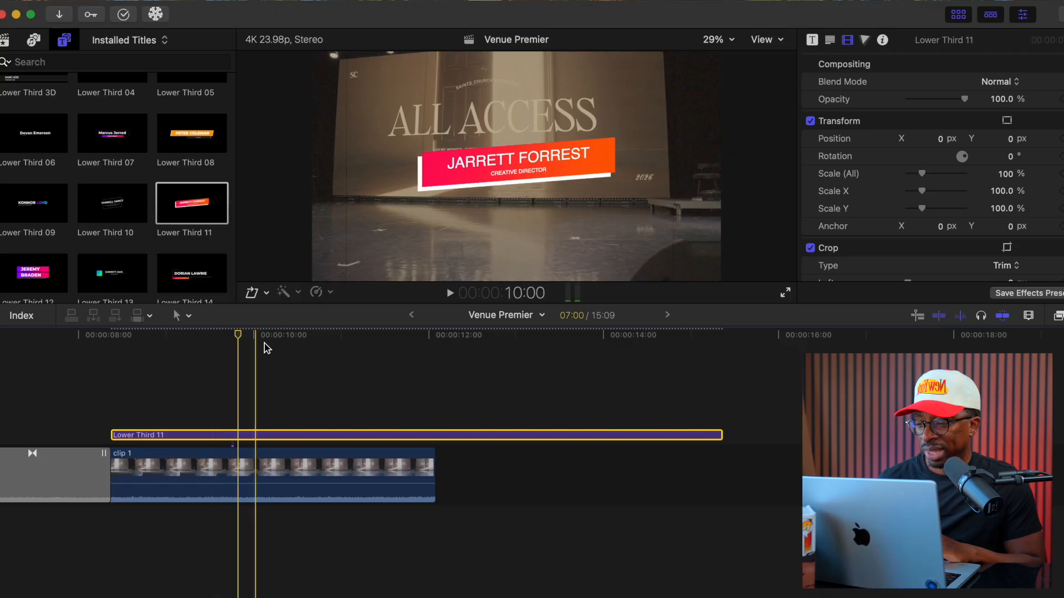
left_click(267, 292)
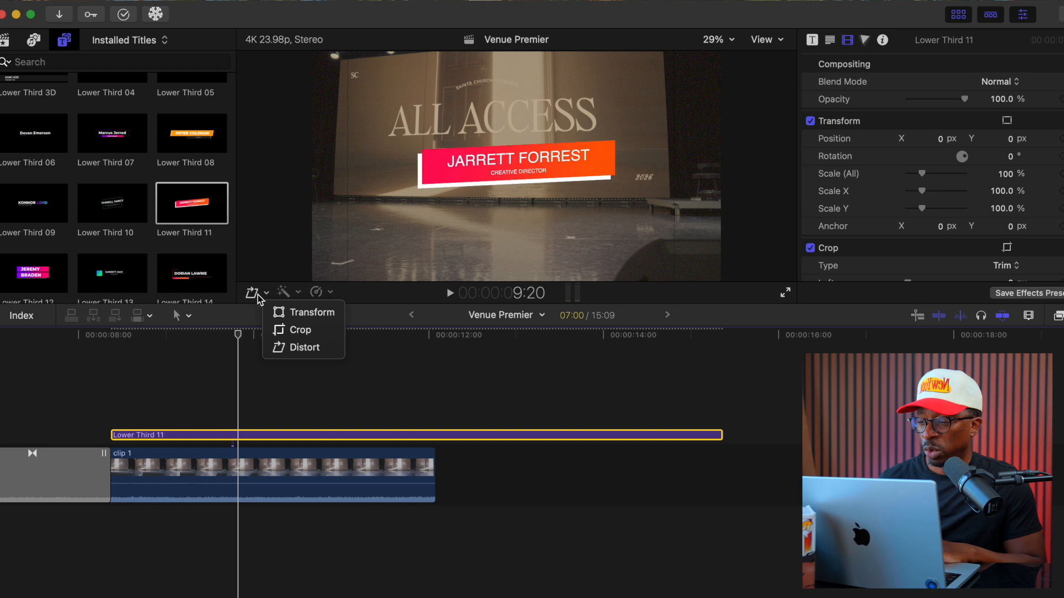
left_click(306, 314)
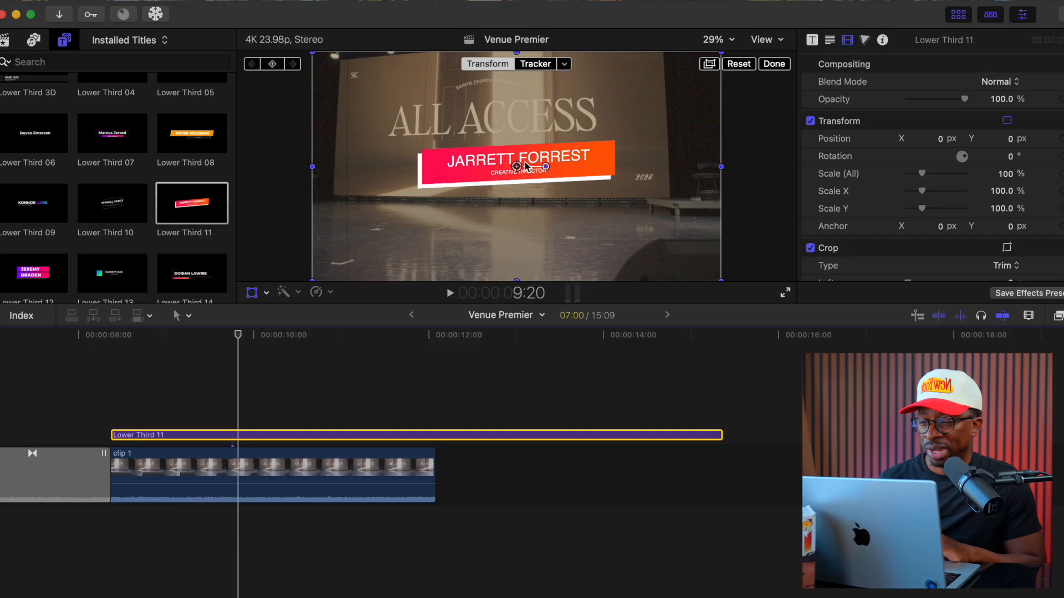
left_click_drag(517, 168, 516, 242)
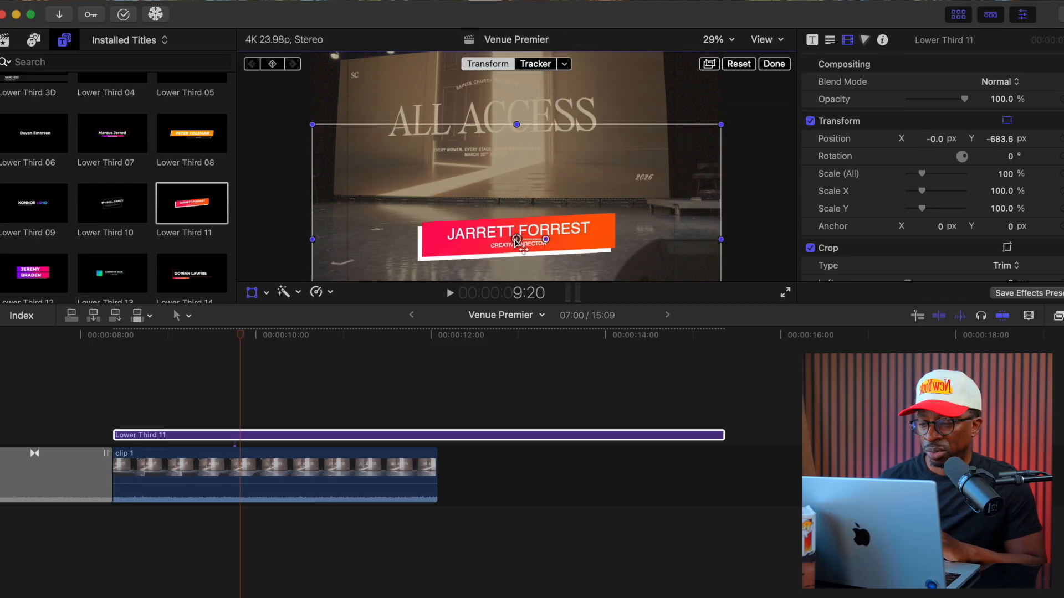
left_click(773, 64)
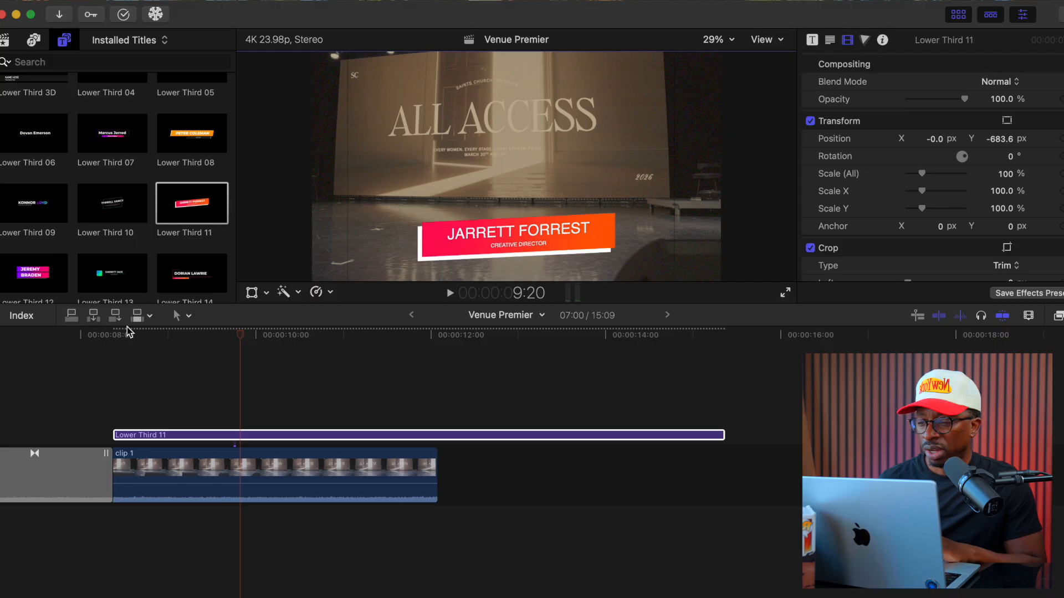
- Play the timeline from before clip 1 to review the repositioned lower third, stopping near the end of clip 1
left_click(85, 366)
key("space")
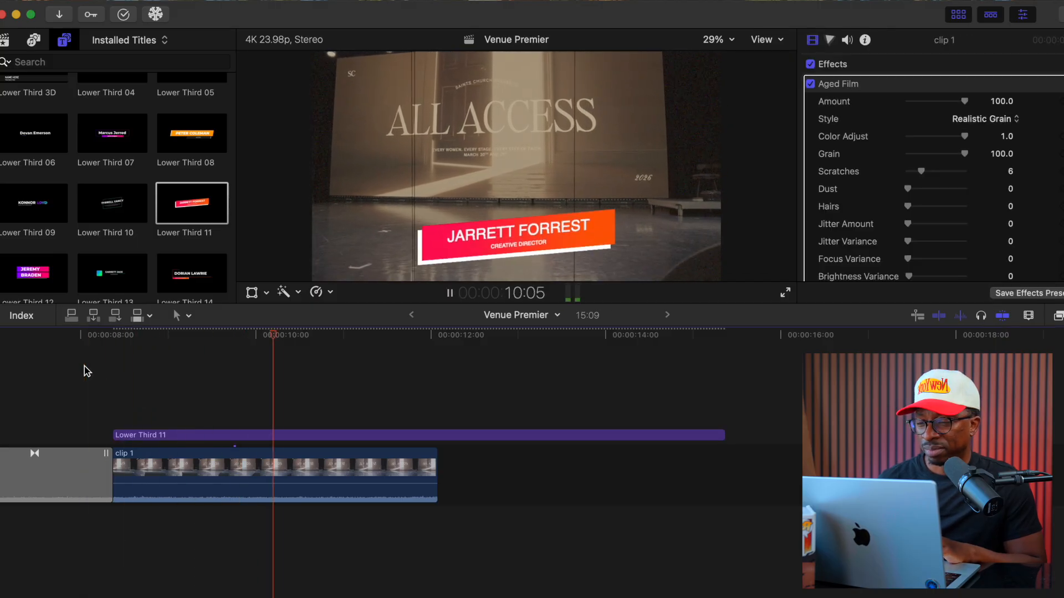
key("space")
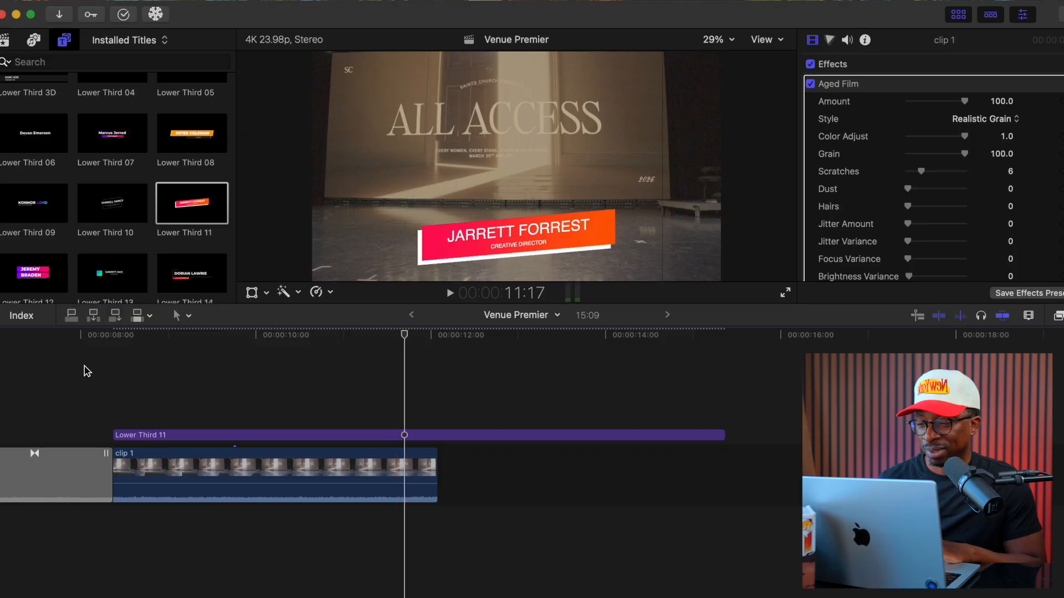
- Replace the main name line (Text 01) of the Lower Third 11 title with "Venue Preview"
left_click(200, 351)
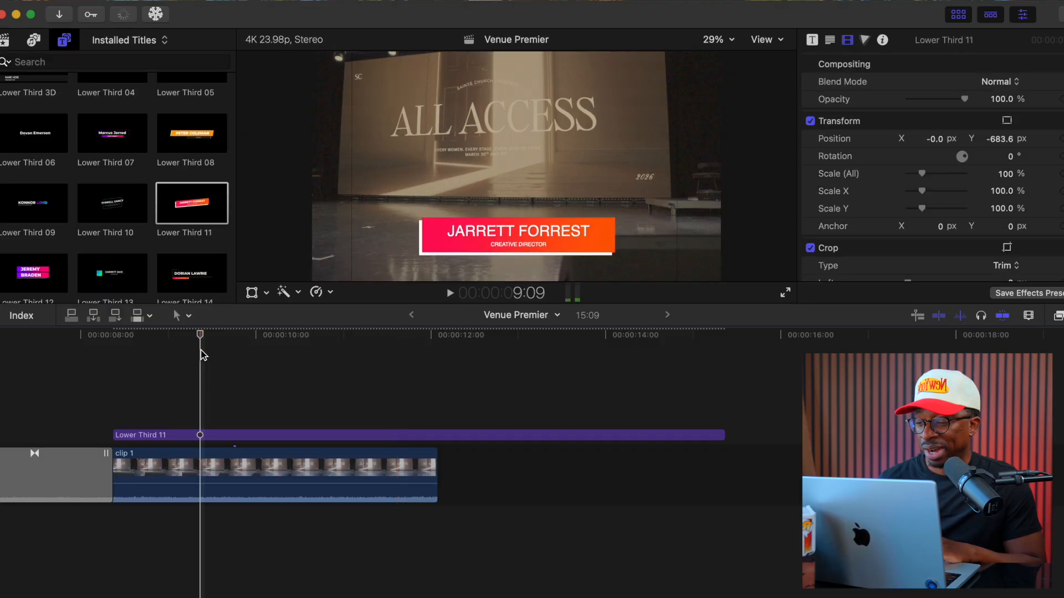
left_click(199, 436)
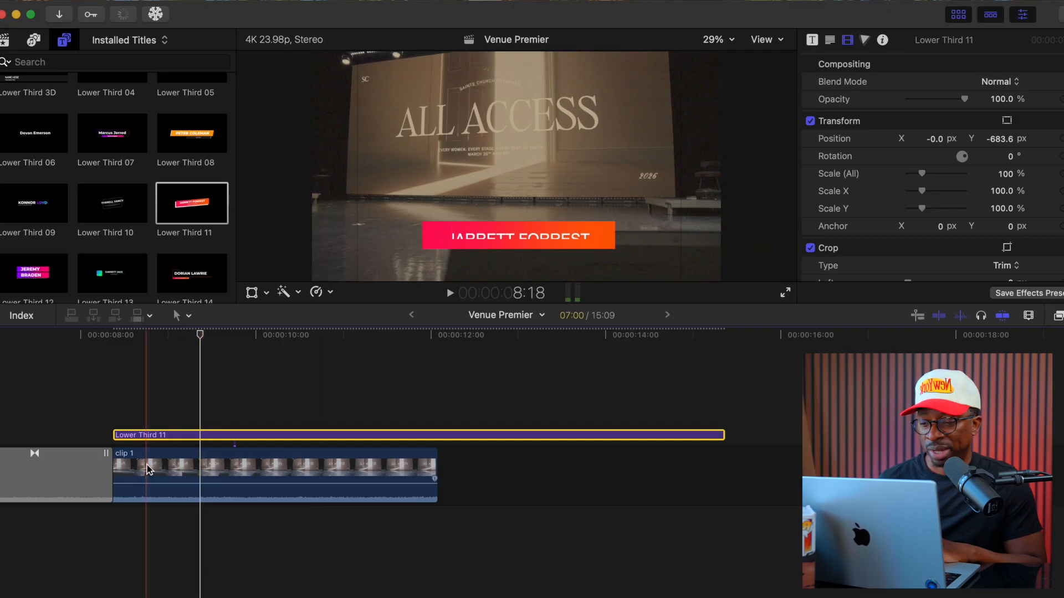
double_click(205, 436)
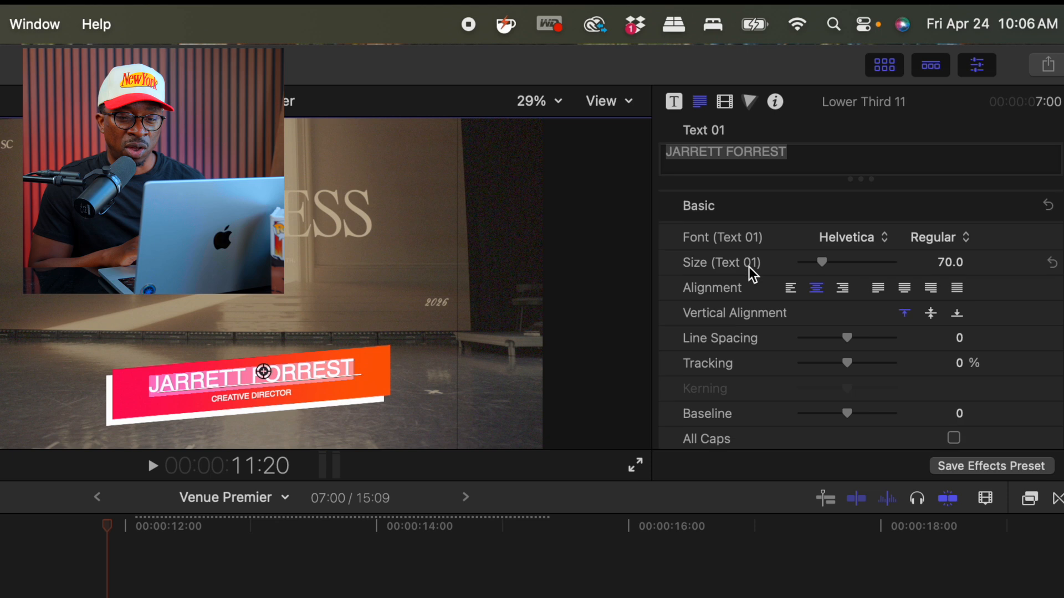
scroll(863, 155, "down", 5)
scroll(862, 155, "up", 6)
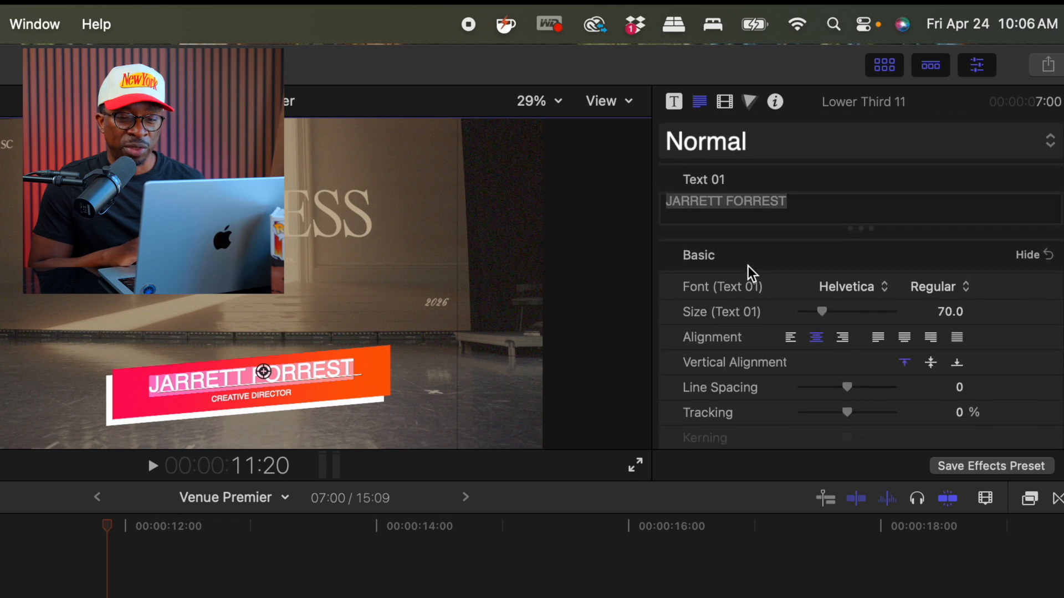
scroll(830, 353, "down", 2)
left_click(809, 158)
left_click(788, 154)
left_click_drag(756, 151, 650, 135)
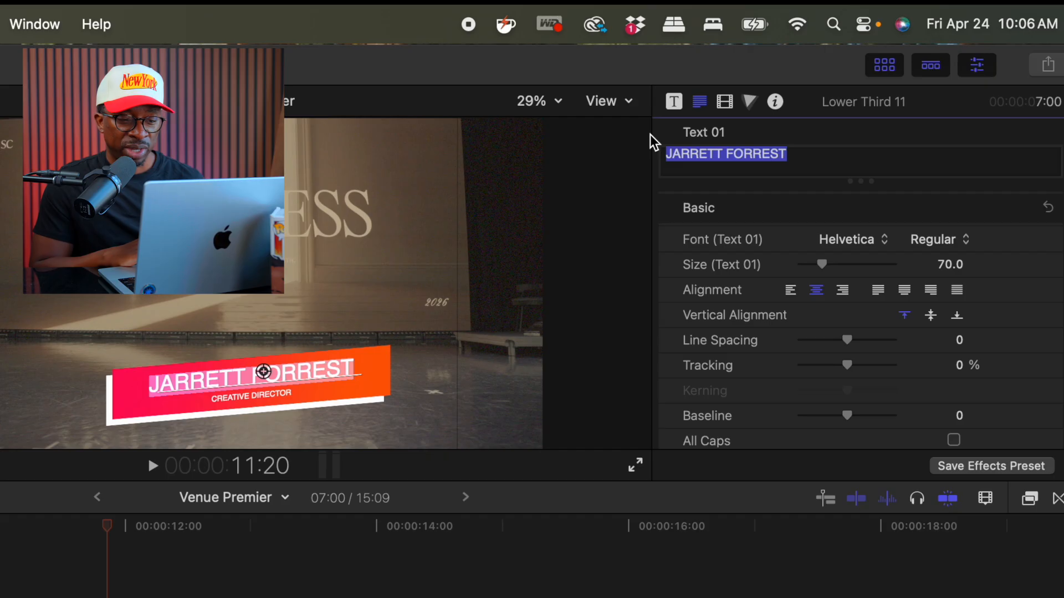
type("Venue ")
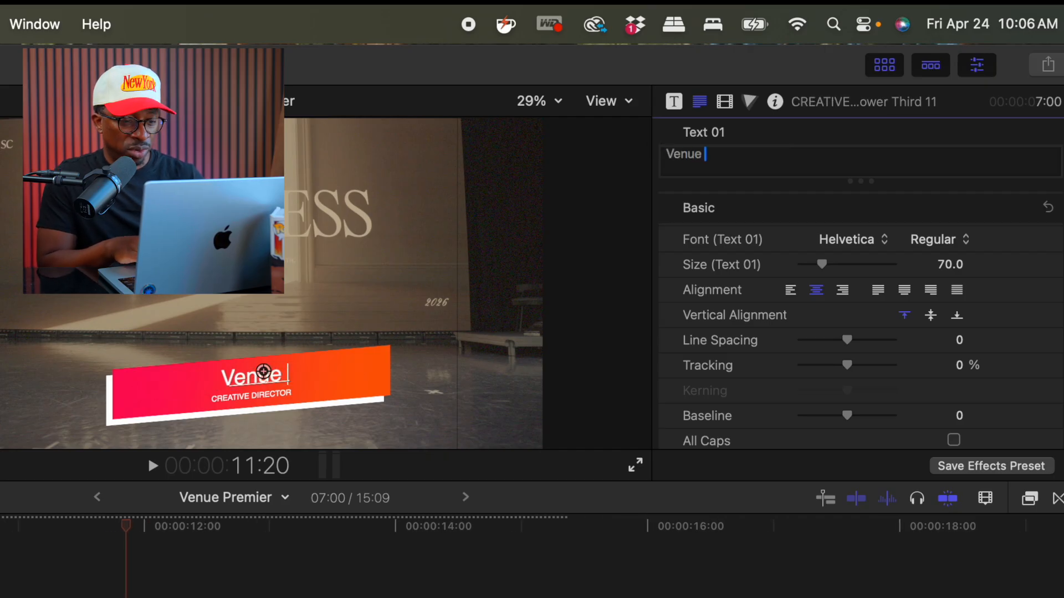
type("Preview")
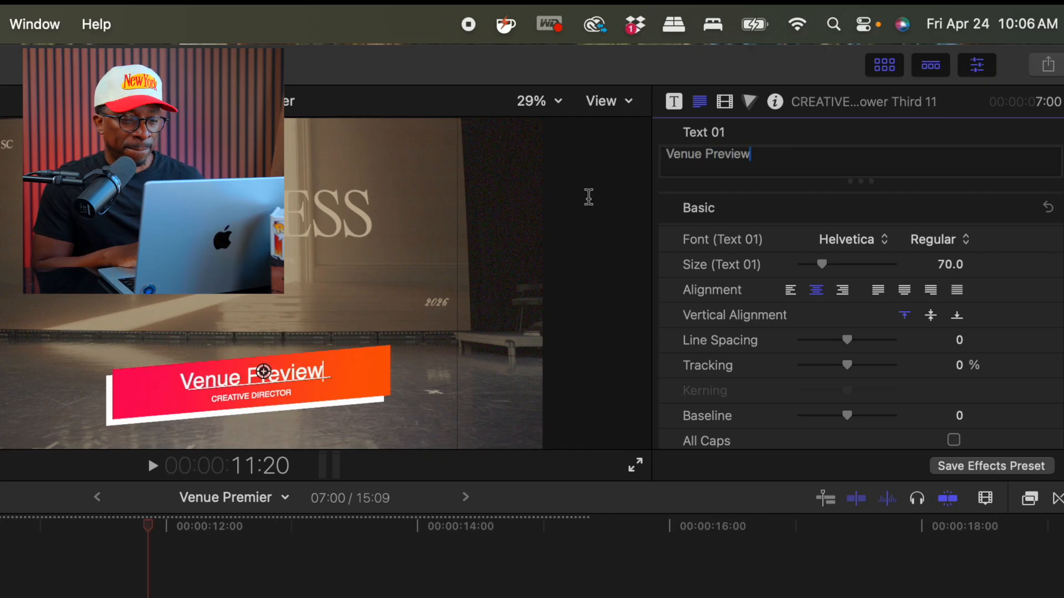
- Replace the subtitle line (Text 02) with "Tutorial productions" and raise its size to 32
double_click(256, 397)
left_click_drag(812, 156, 649, 146)
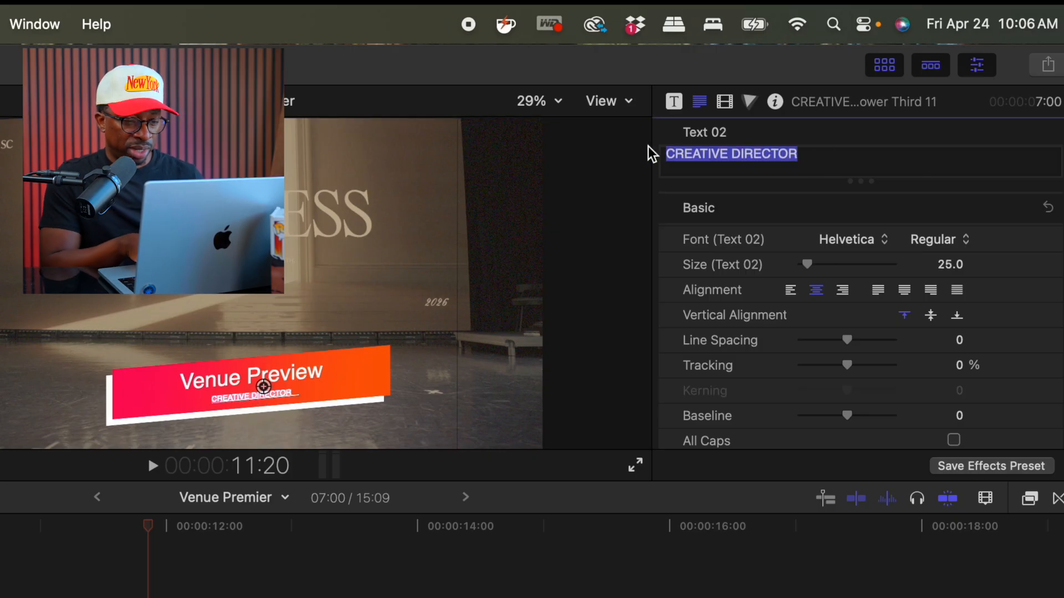
type("Tutorial productions")
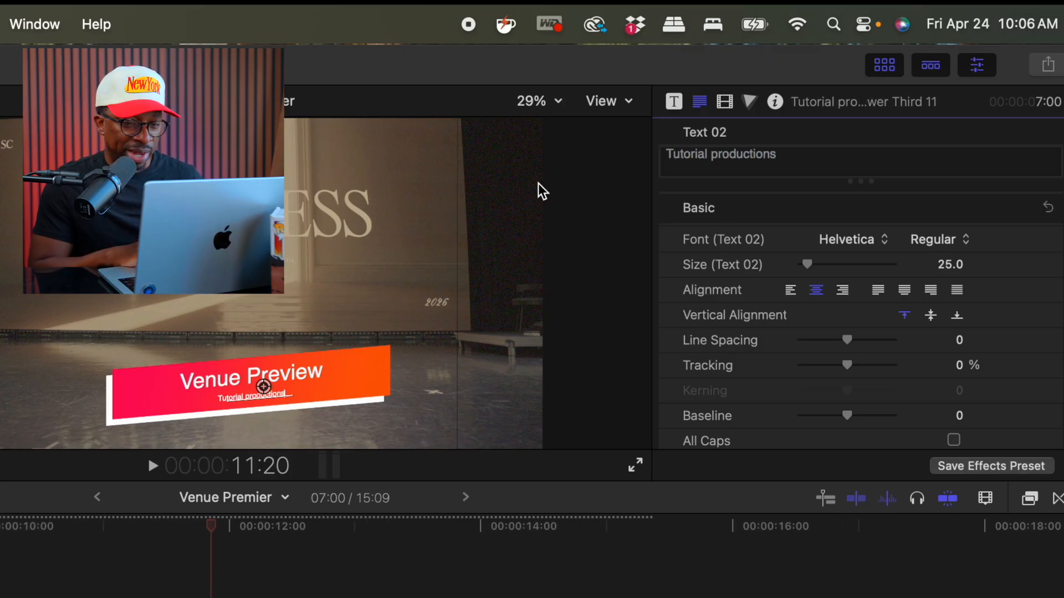
left_click_drag(806, 266, 807, 267)
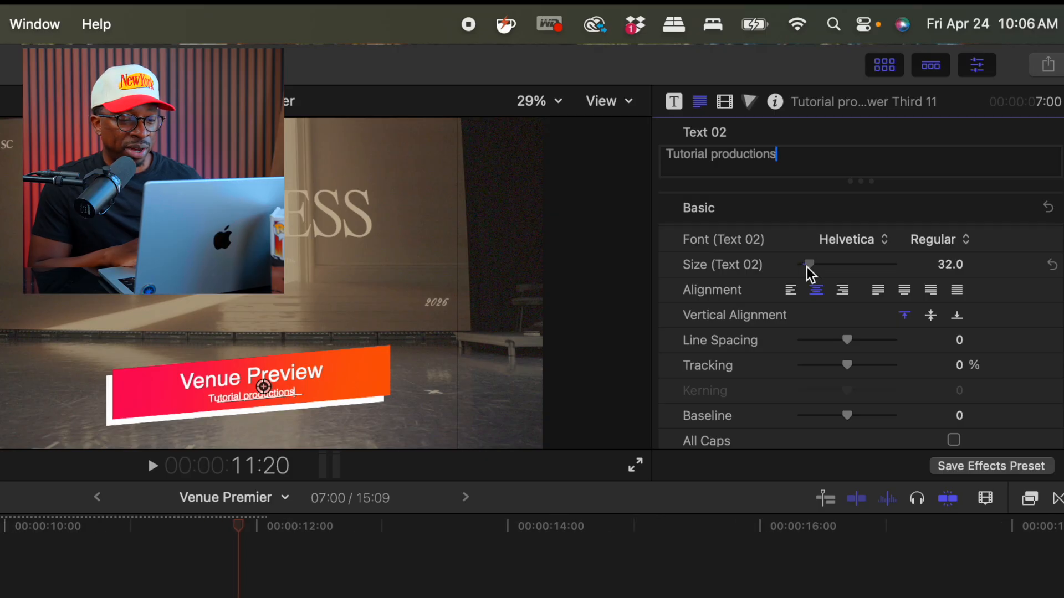
- Enlarge the viewer area and change the font of the "Tutorial productions" line to Forma DJR Display
left_click_drag(286, 482, 288, 576)
left_click(882, 241)
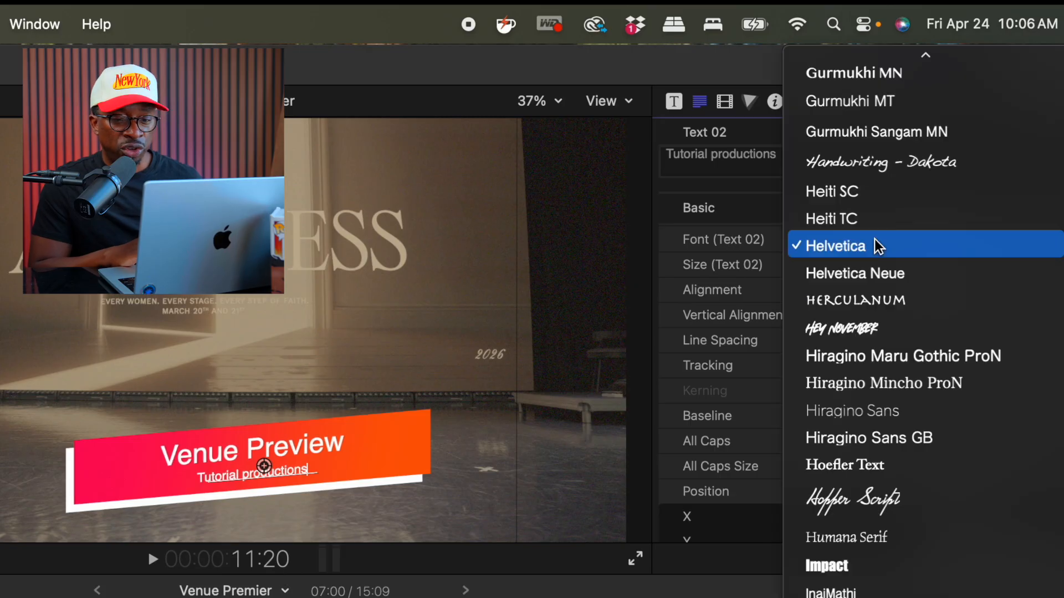
scroll(869, 325, "up", 8)
scroll(869, 326, "up", 15)
scroll(869, 326, "down", 15)
scroll(869, 326, "up", 10)
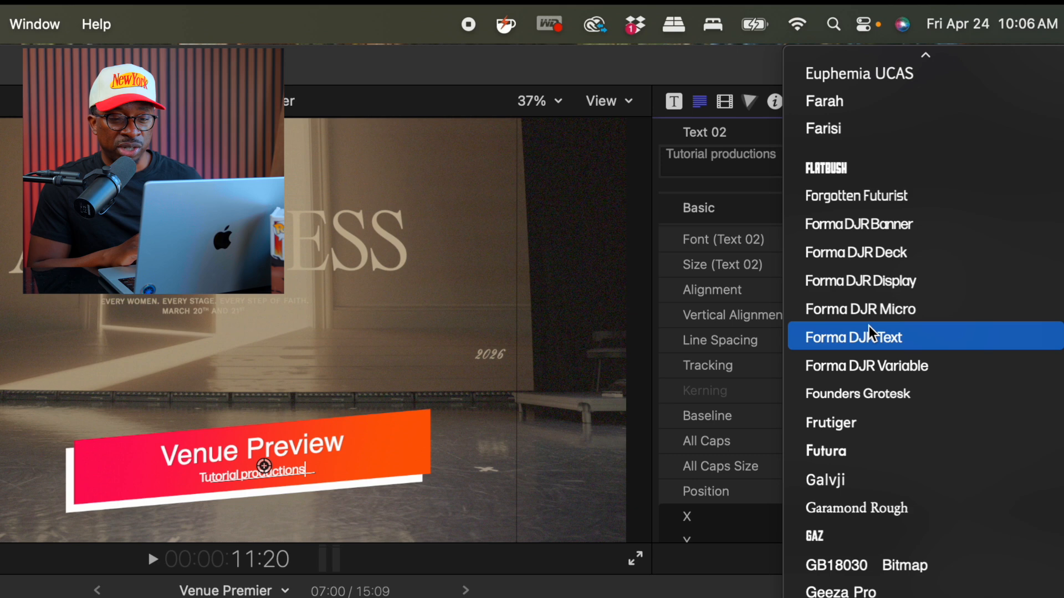
left_click(872, 281)
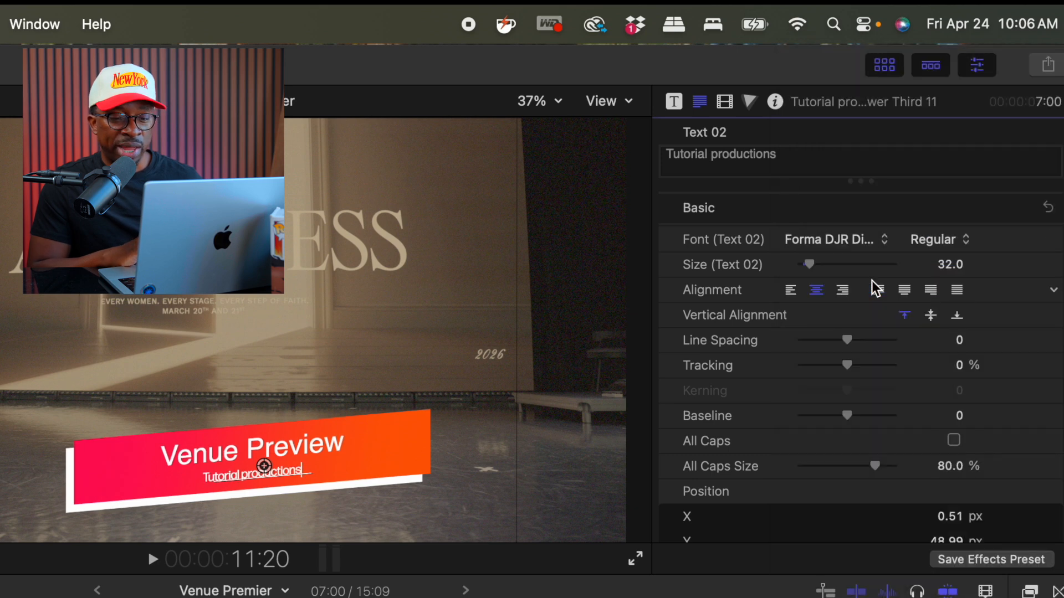
- Set the "Tutorial productions" line to the Black typeface style with a size of 42
left_click(939, 245)
left_click(946, 269)
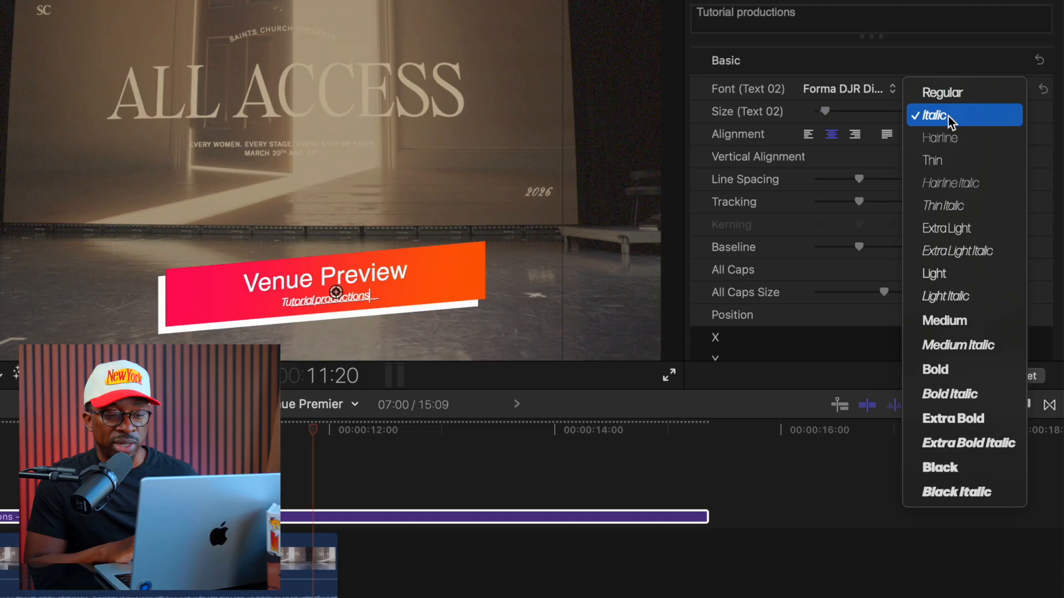
left_click(940, 467)
left_click_drag(826, 113, 834, 114)
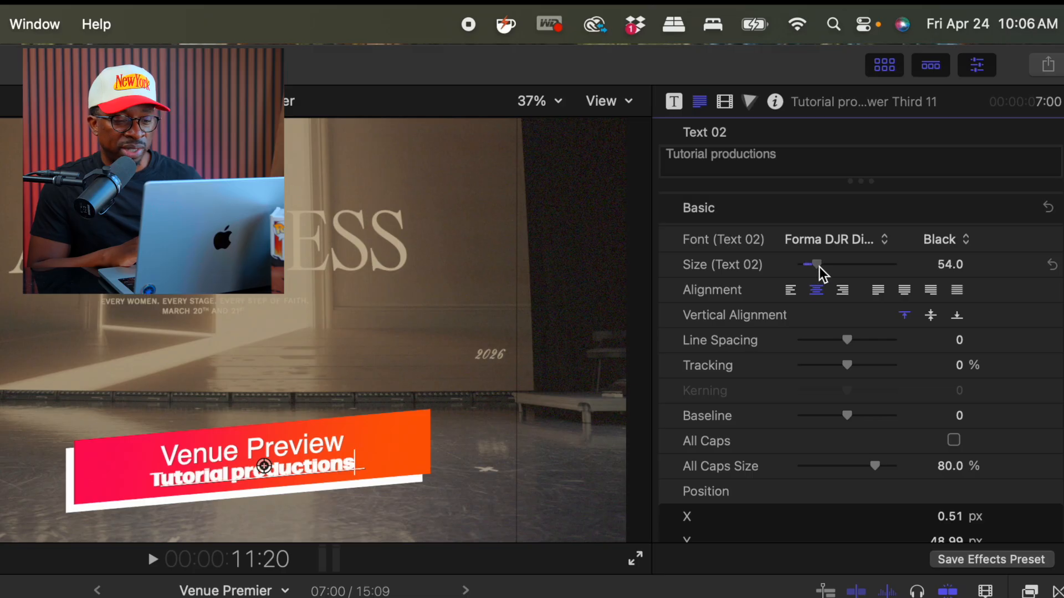
left_click_drag(819, 267, 816, 268)
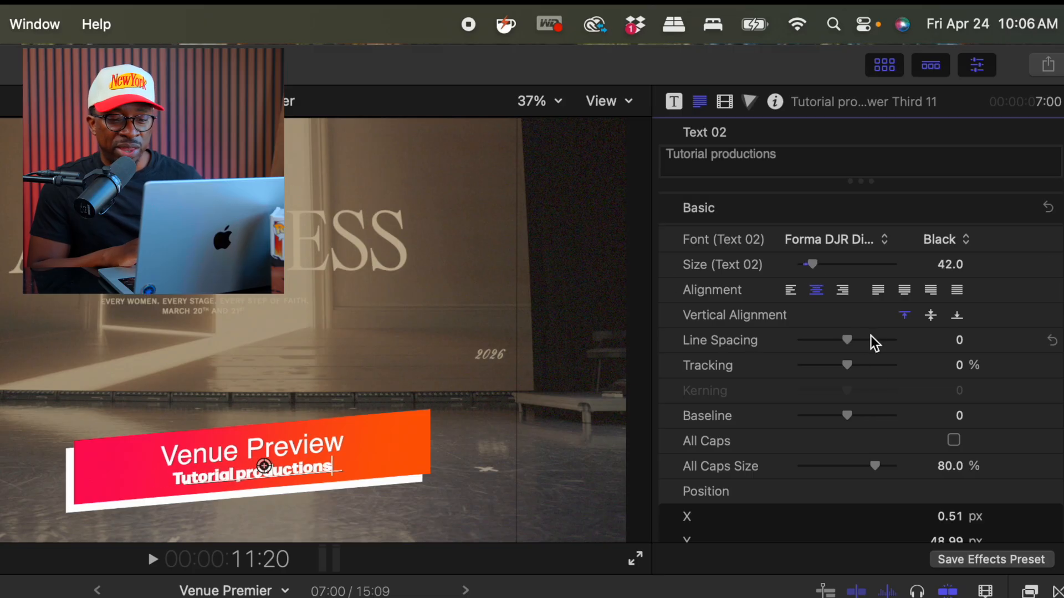
- Try wider tracking of 22.56% and 16.25% on the "Tutorial productions" line, and reset the tracking to its default
left_click_drag(848, 364, 861, 363)
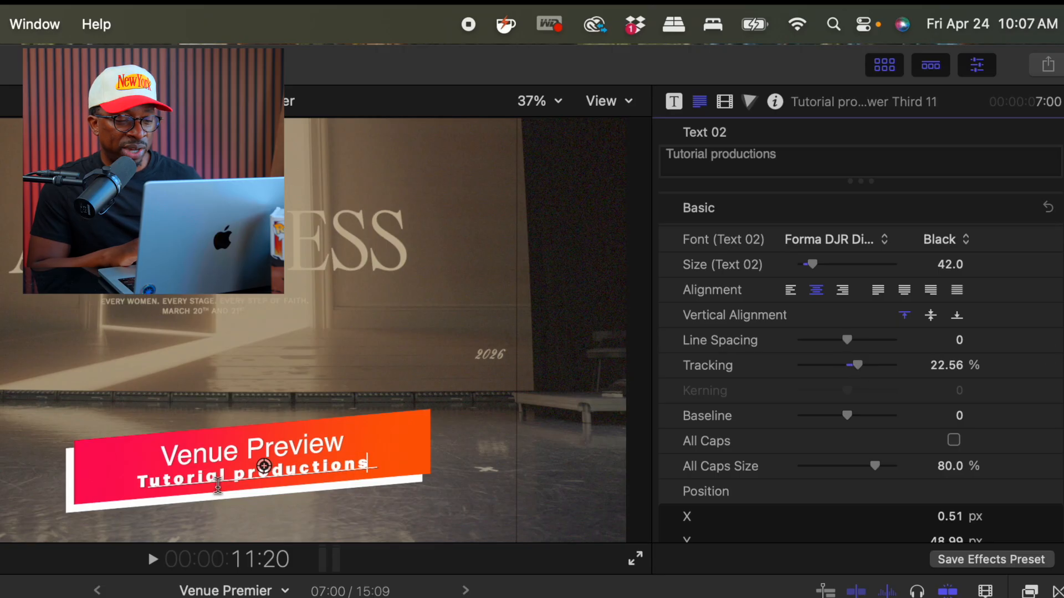
left_click_drag(862, 365, 855, 363)
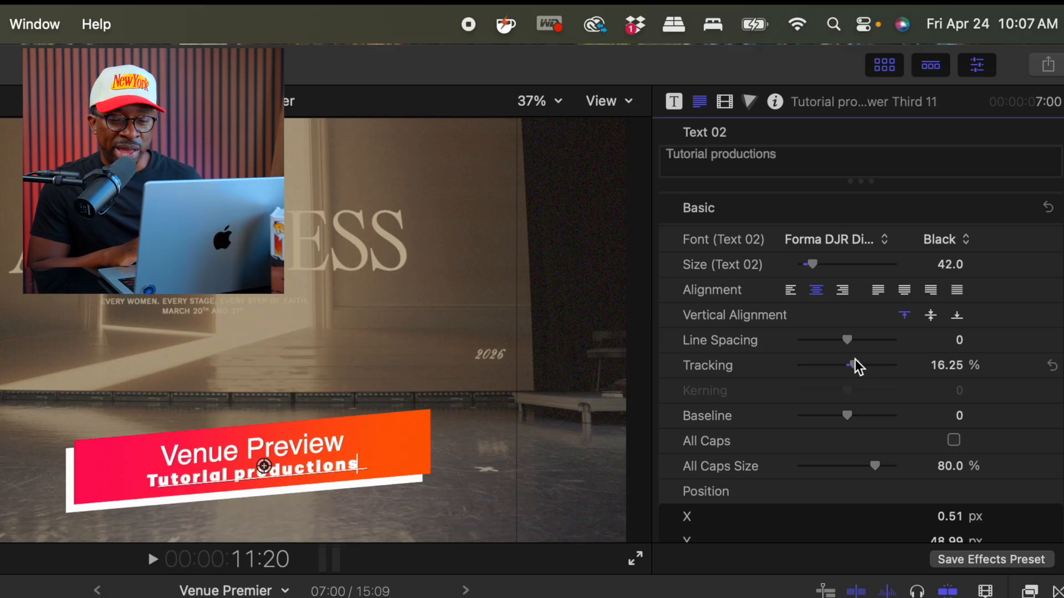
left_click(1053, 365)
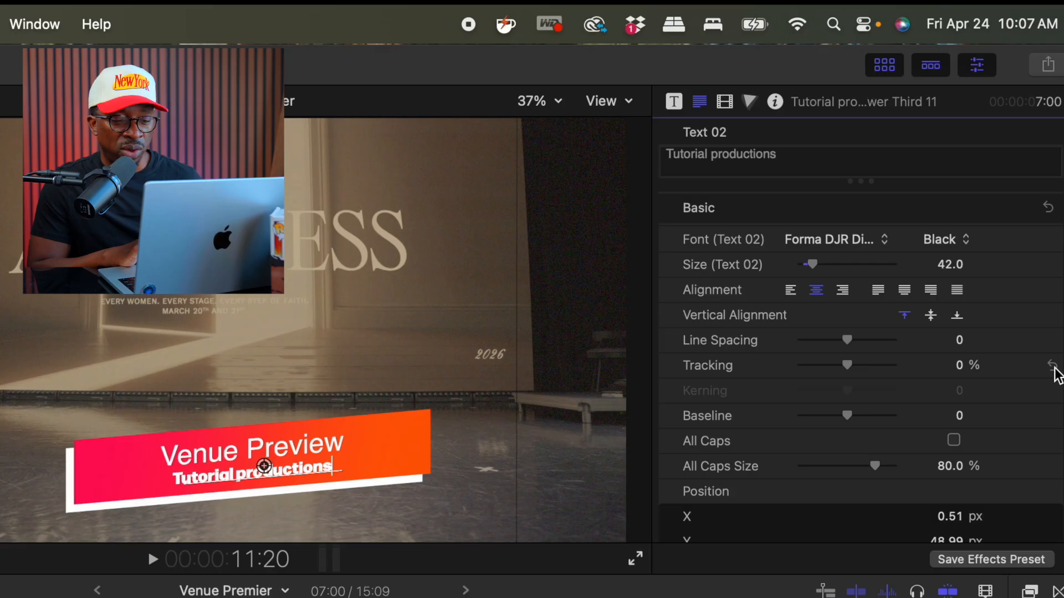
- Set the All Caps Size of the "Tutorial productions" line to 87.54%, and try All Caps on it before switching it back off
scroll(886, 415, "down", 5)
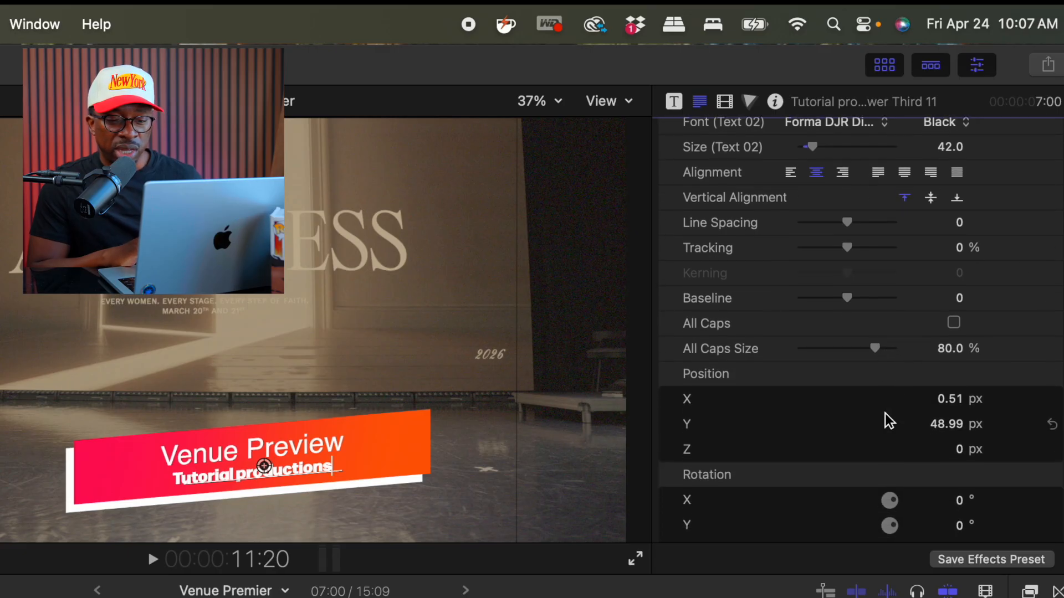
mouse_move(877, 336)
left_mouse_down()
mouse_move(838, 338)
mouse_move(892, 333)
mouse_move(883, 333)
left_mouse_up()
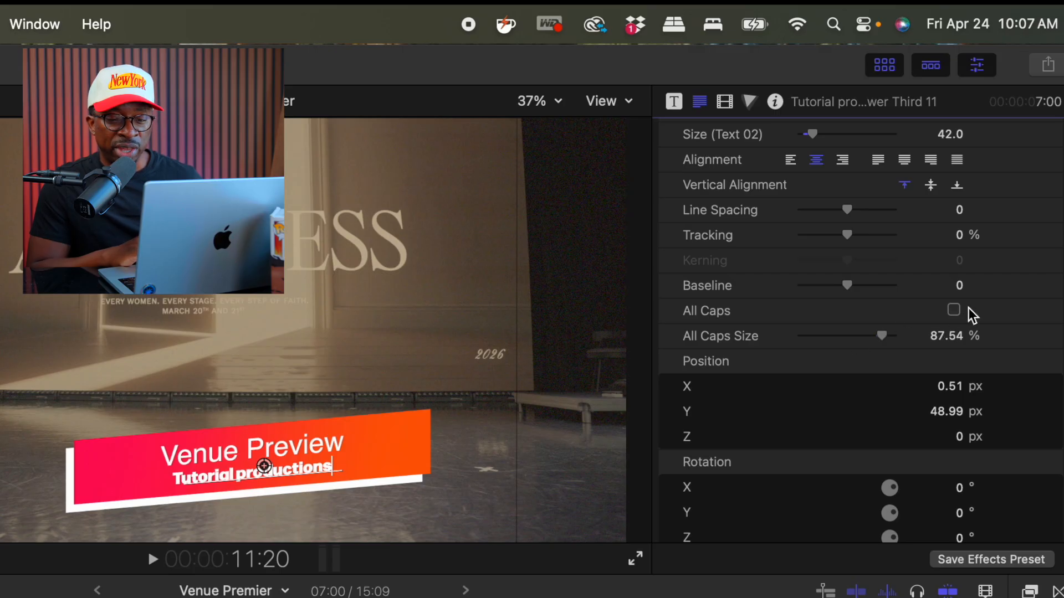
left_click(954, 310)
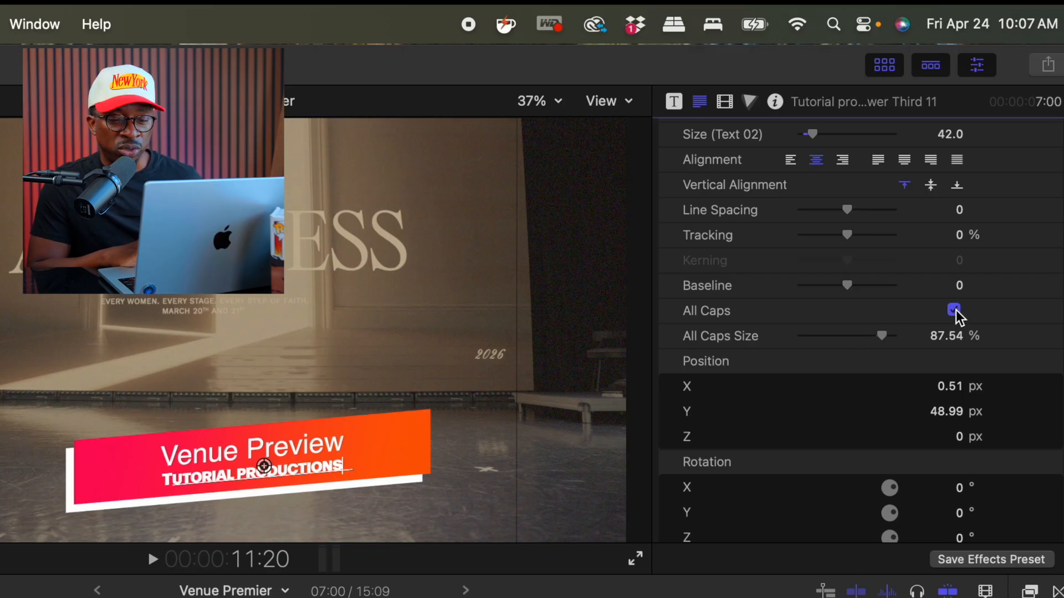
left_click(953, 310)
- Try rotating the "Tutorial productions" line with the rotation settings, and undo the rotation
scroll(897, 320, "up", 3)
scroll(896, 321, "up", 3)
scroll(896, 320, "down", 10)
scroll(897, 320, "up", 4)
left_click_drag(890, 297, 896, 322)
key("super+z")
key("super+z")
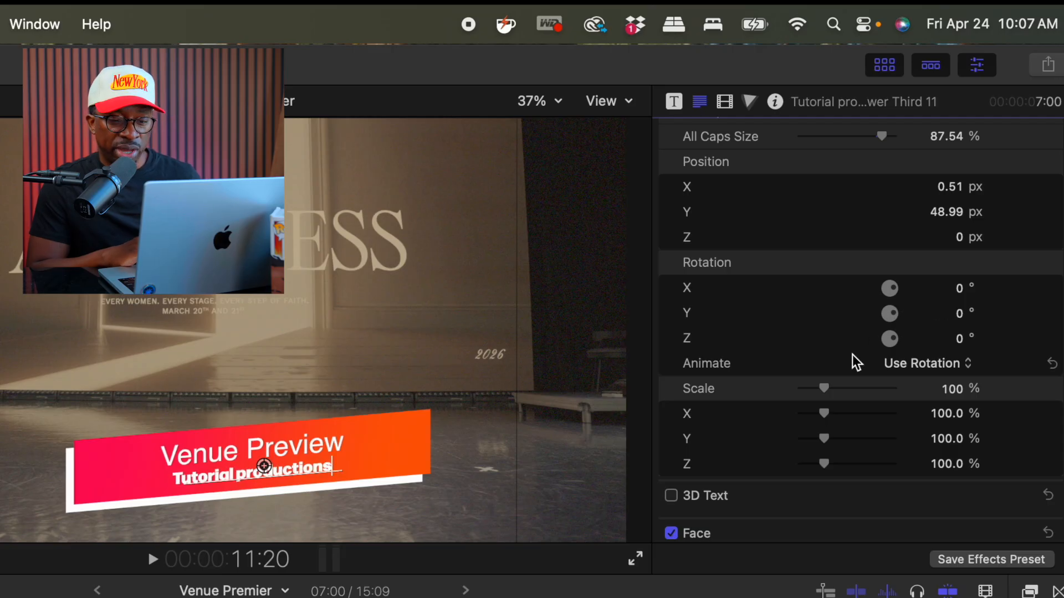
- Reveal the Face settings of the "Tutorial productions" line and try Magenta and Cyan from the Apple palette as its fill color
scroll(853, 360, "down", 3)
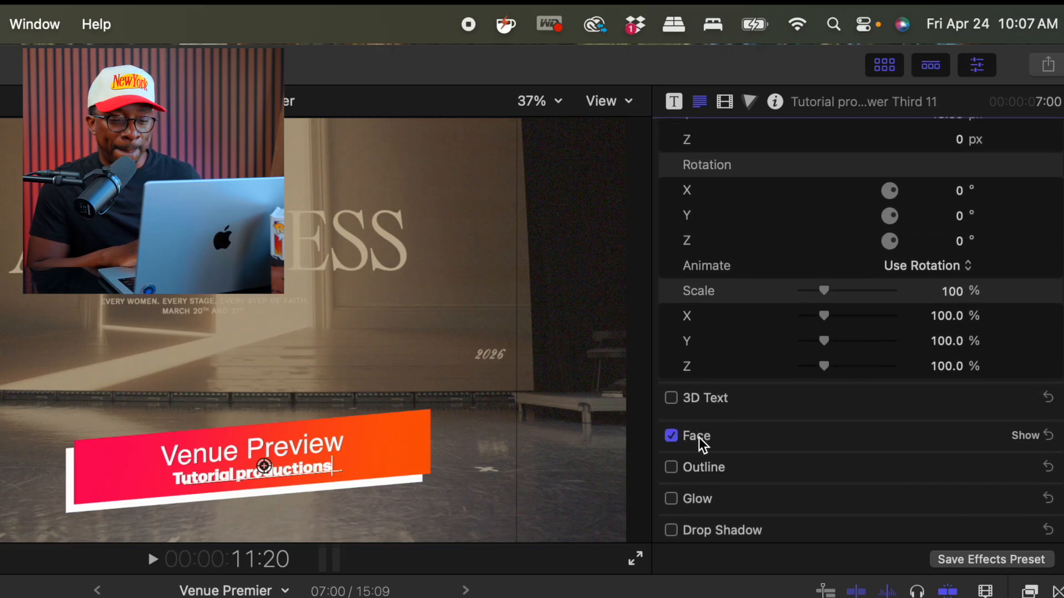
left_click(1025, 436)
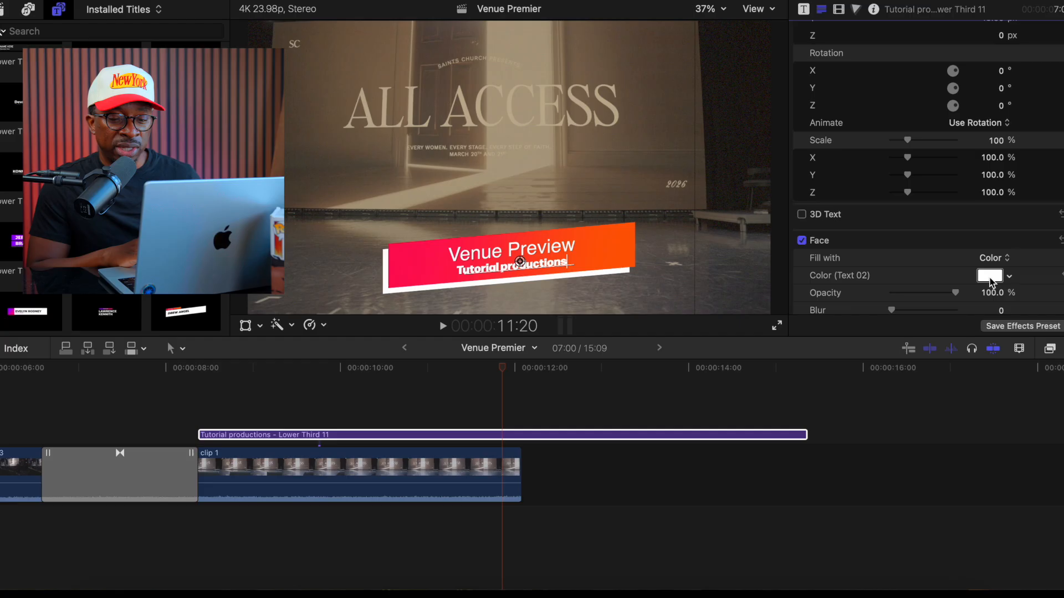
left_click(990, 277)
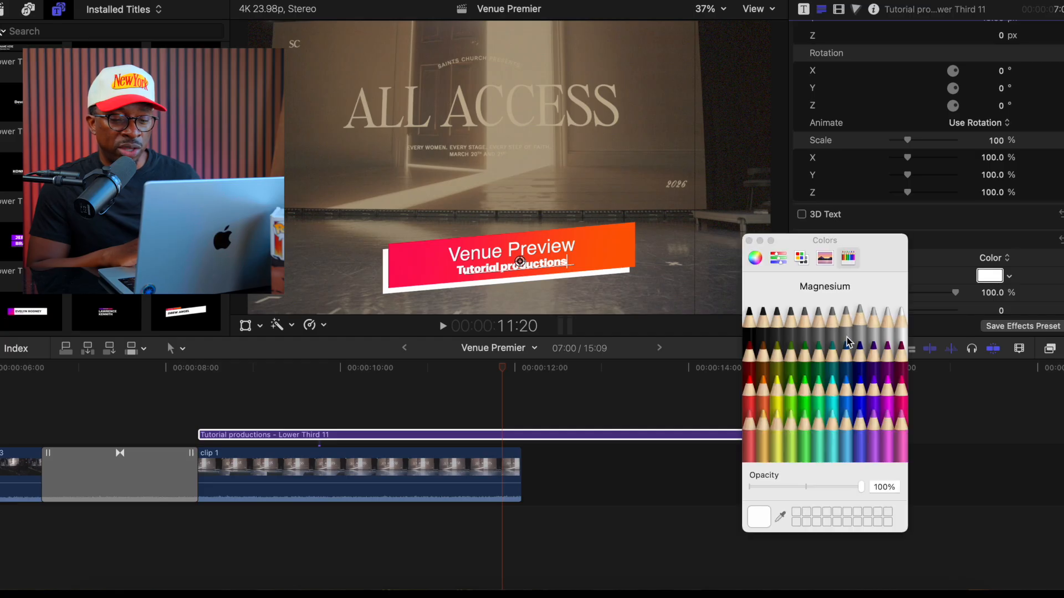
left_click(756, 258)
left_click(778, 259)
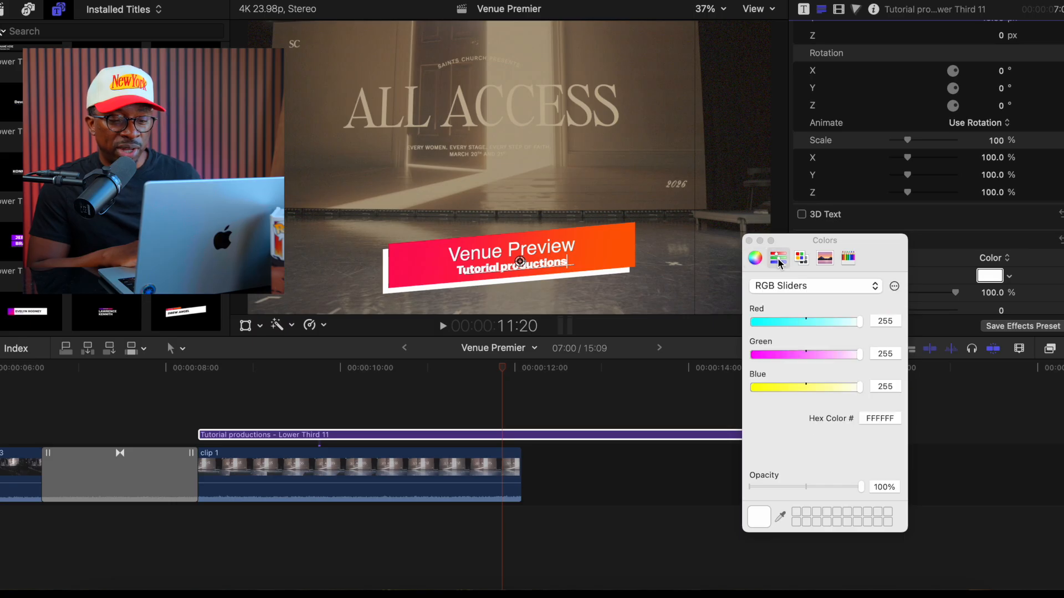
left_click(801, 259)
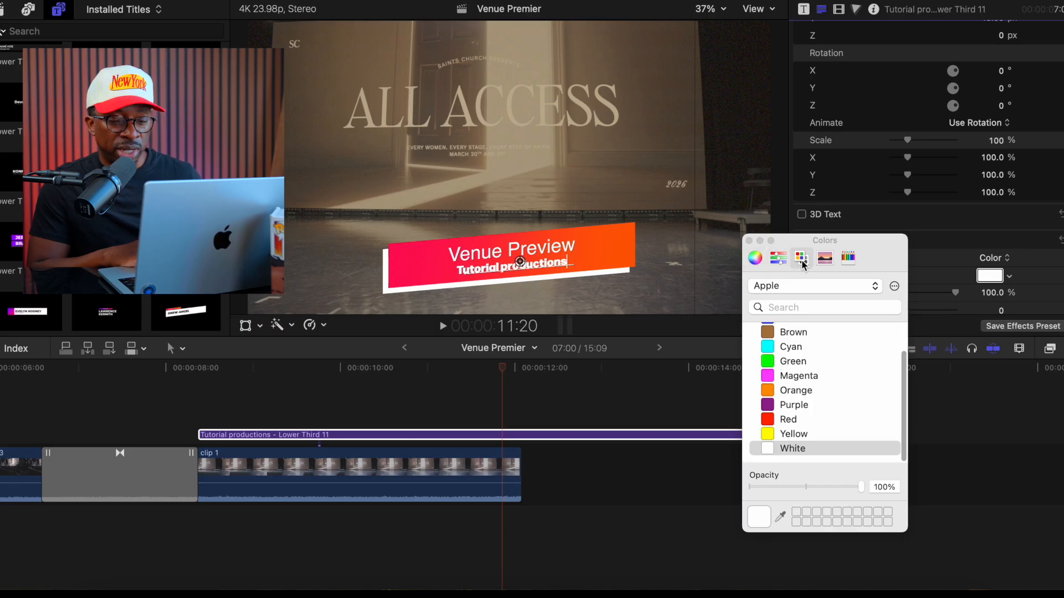
left_click(799, 377)
left_click(791, 348)
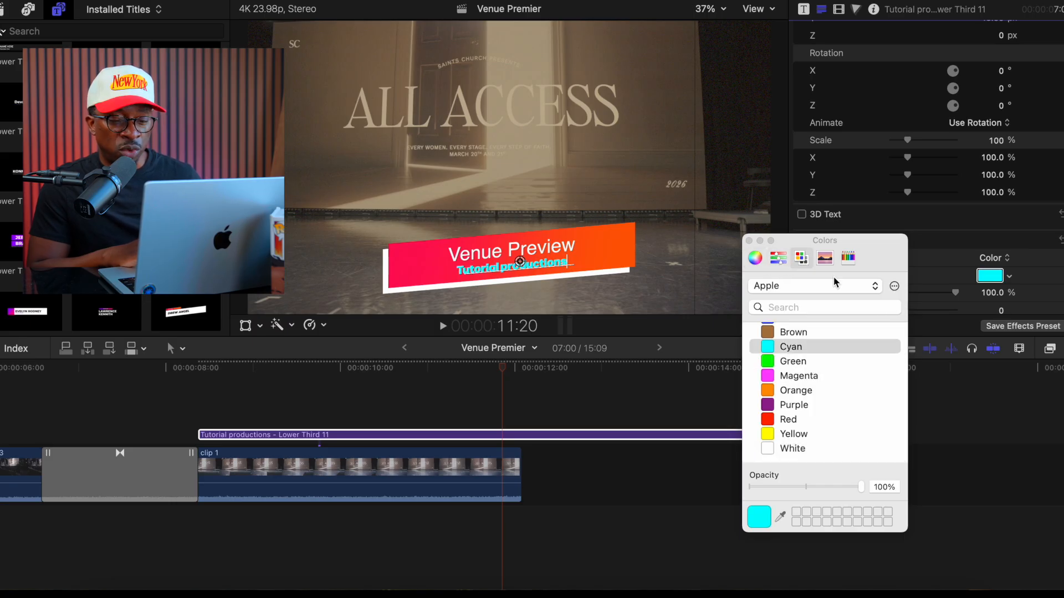
- Try a bright green from the spectrum image as the fill color of the "Tutorial productions" line
left_click(827, 259)
mouse_move(824, 382)
left_mouse_down()
mouse_move(826, 368)
mouse_move(817, 384)
mouse_move(828, 377)
left_mouse_up()
left_click(847, 257)
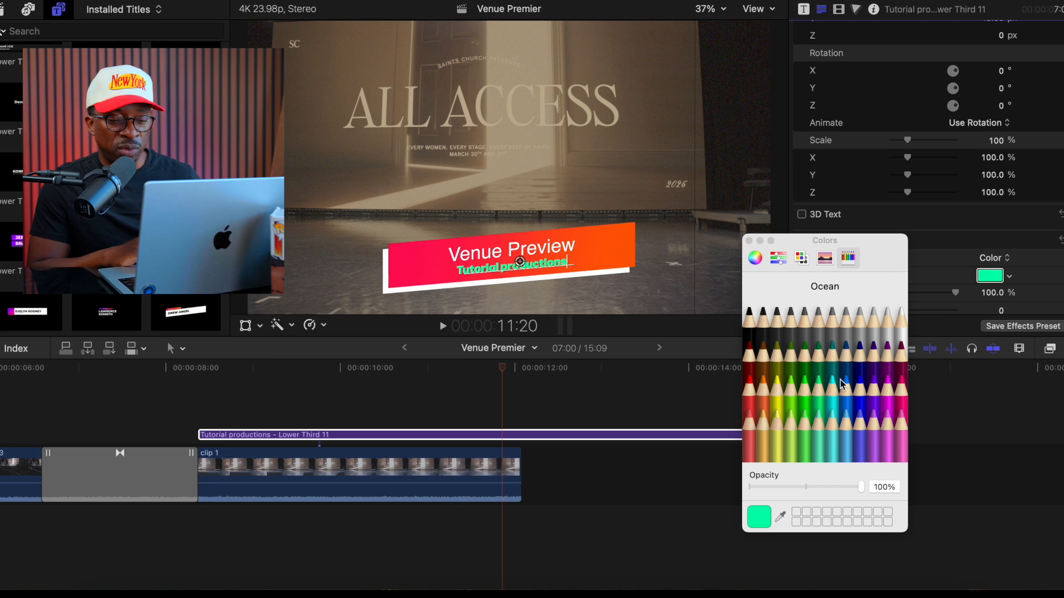
left_click(748, 240)
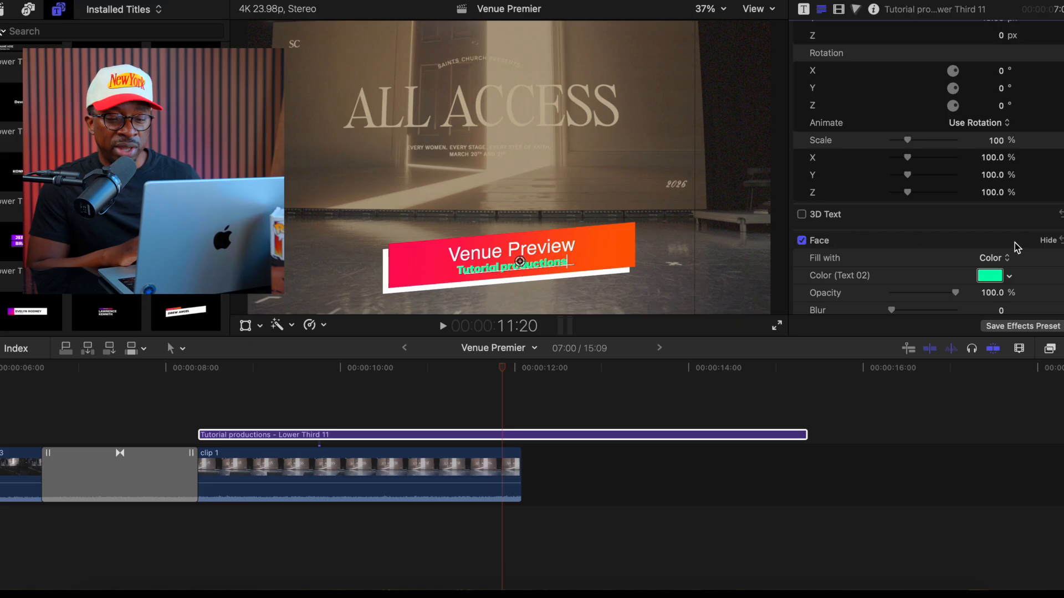
- Set the face color of the "Tutorial productions" line to the Tangerine pencil color
left_click(1048, 240)
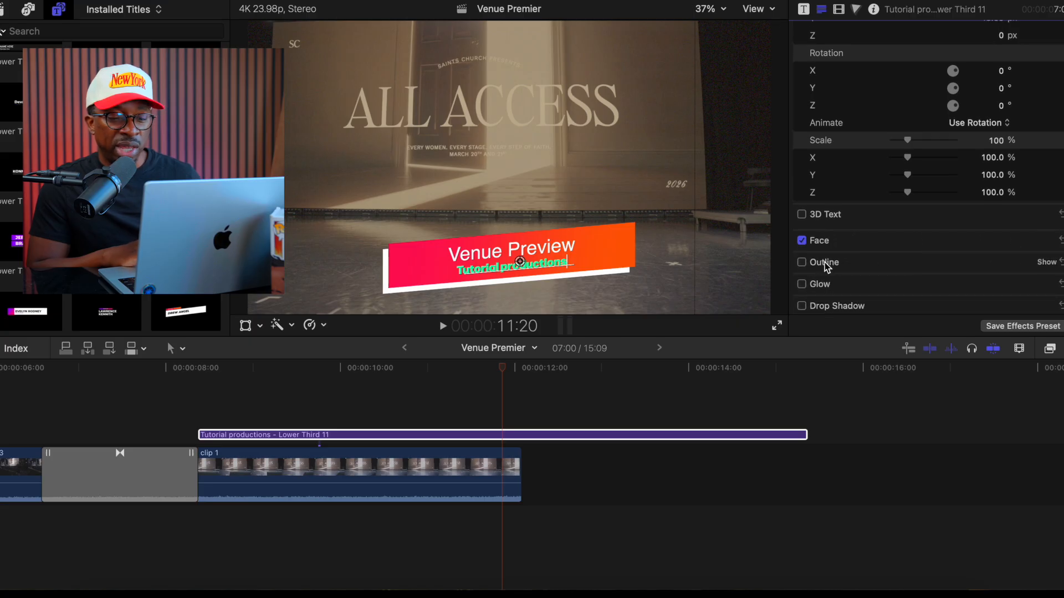
left_click(1047, 241)
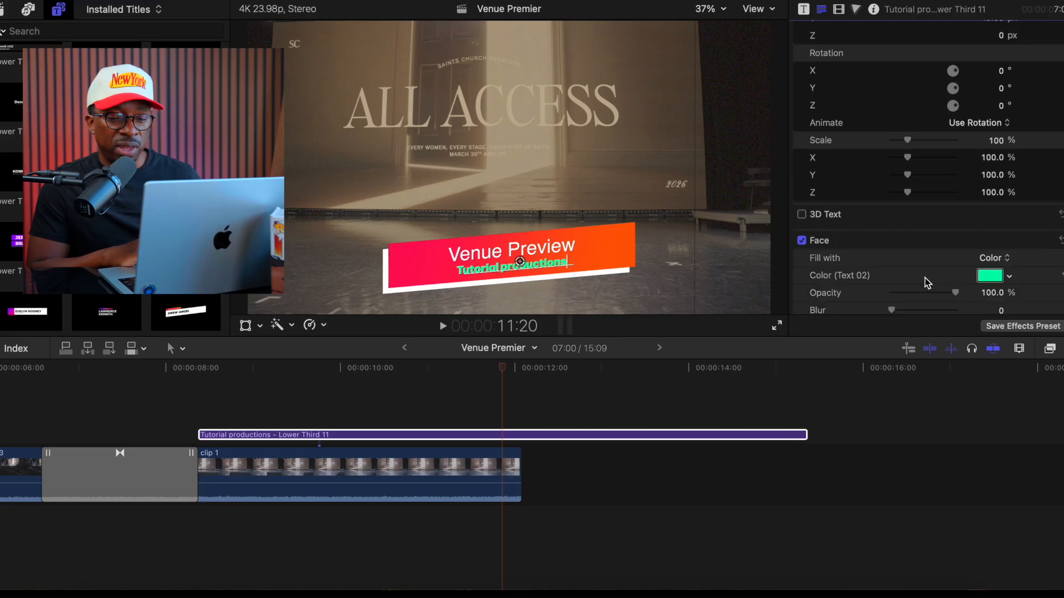
left_click(997, 281)
left_click(763, 388)
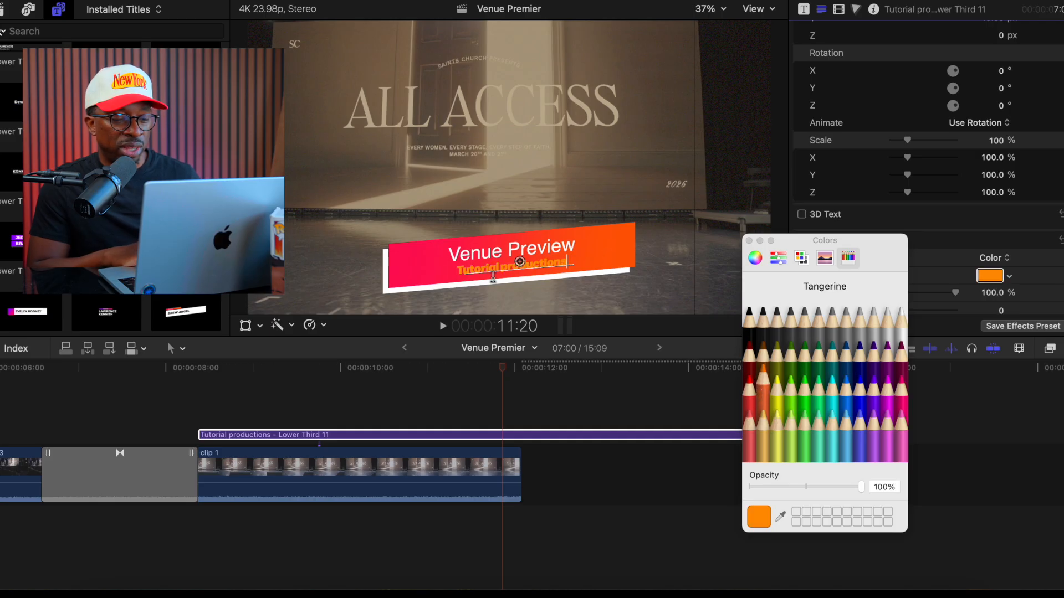
left_click(749, 240)
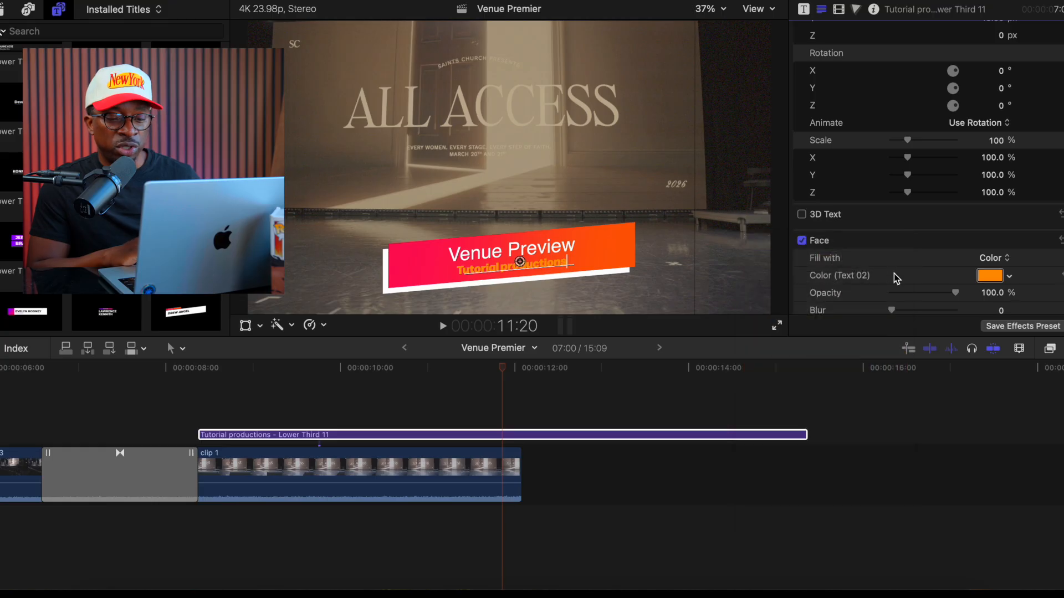
- Enable an outline on the "Tutorial productions" line and set its color to Licorice black
scroll(893, 273, "down", 4)
left_click(804, 263)
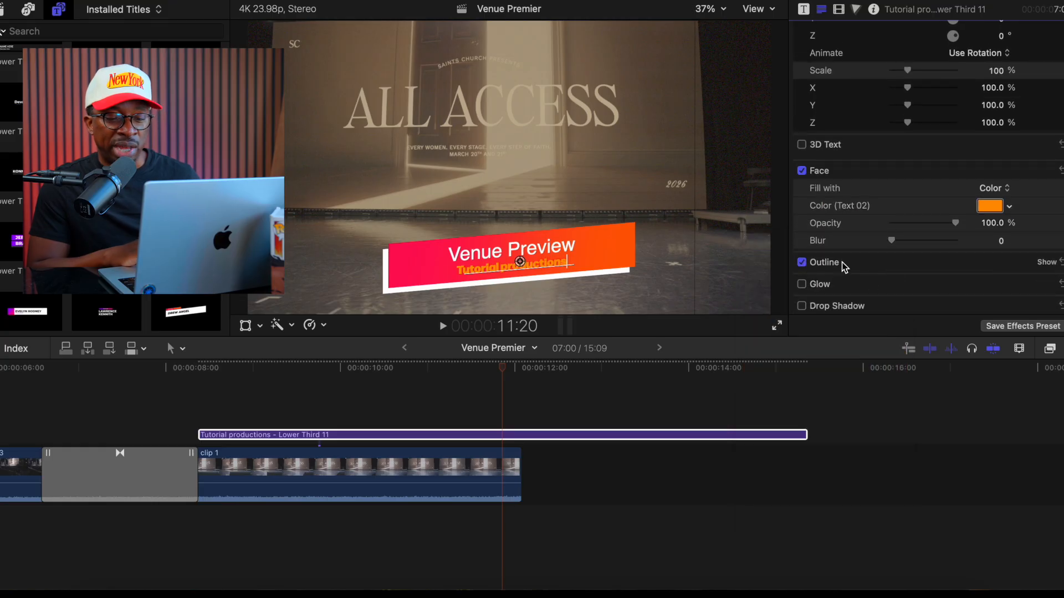
left_click(1047, 264)
scroll(996, 289, "down", 3)
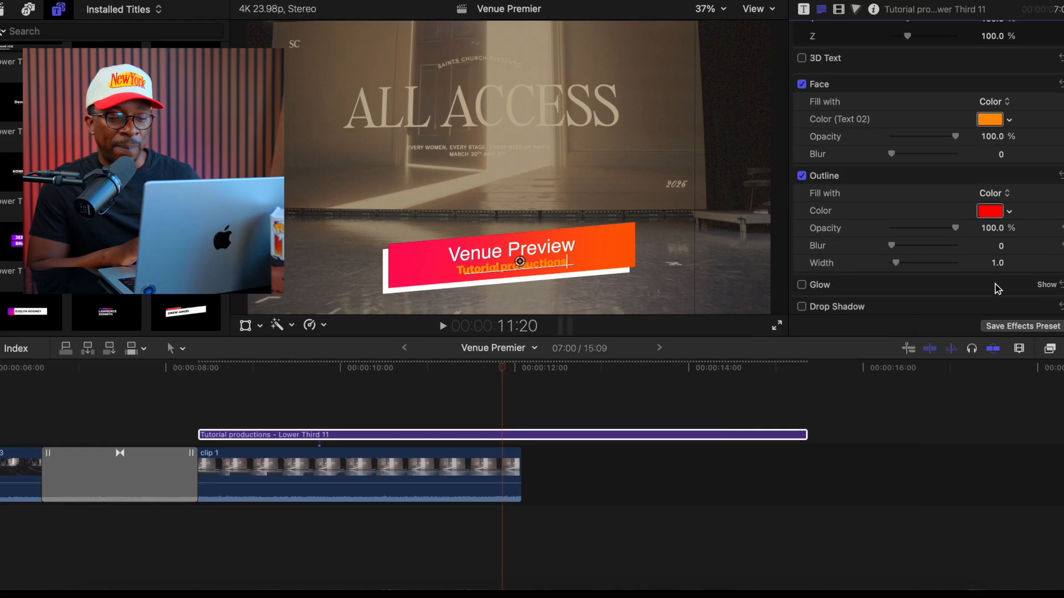
left_click(989, 213)
left_click(749, 319)
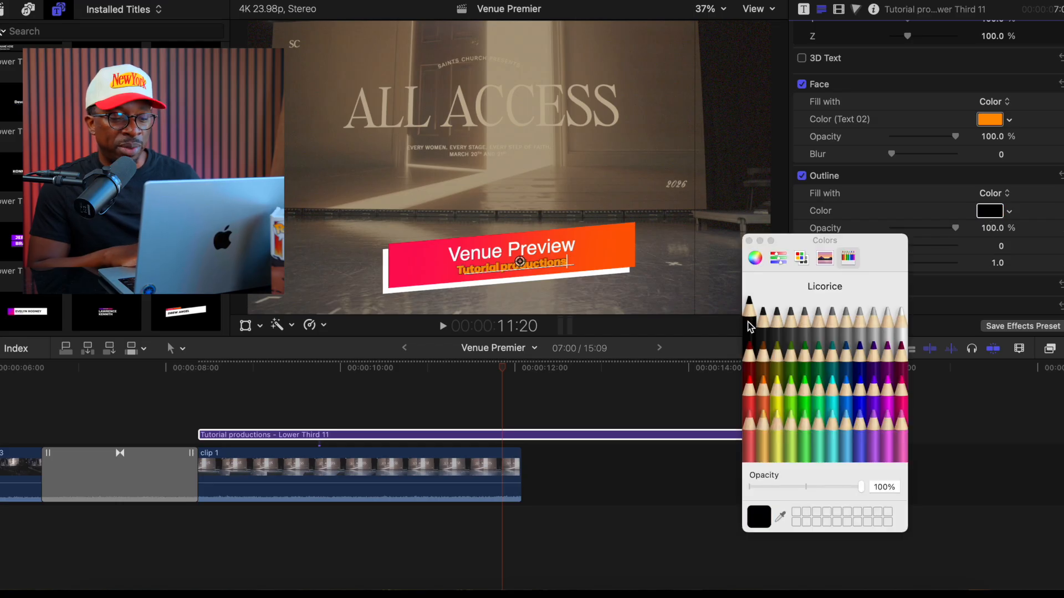
left_click(749, 240)
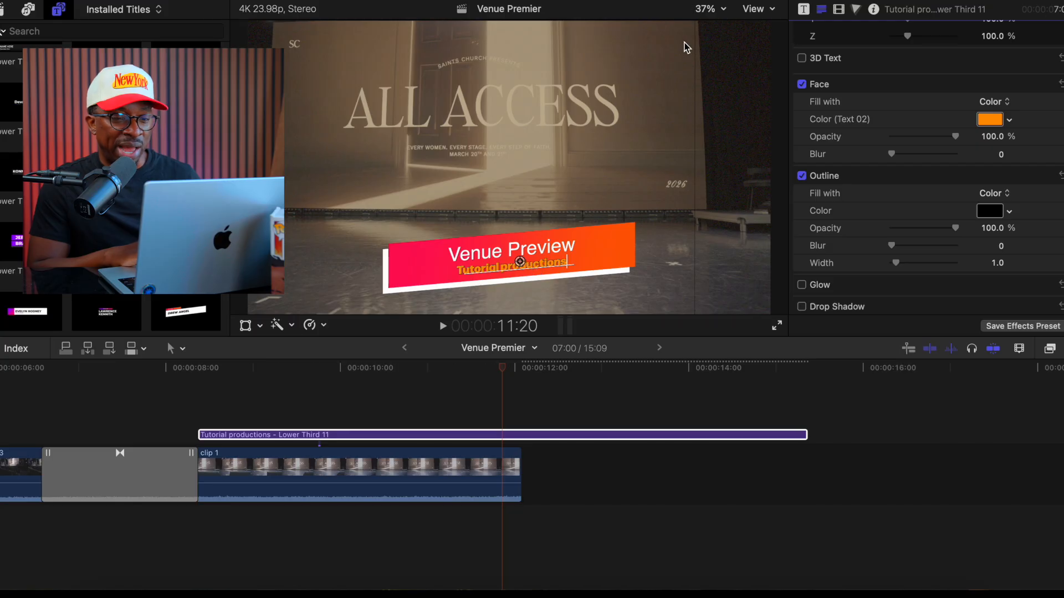
- Set the outline width of the "Tutorial productions" line to 4.5
left_click(723, 9)
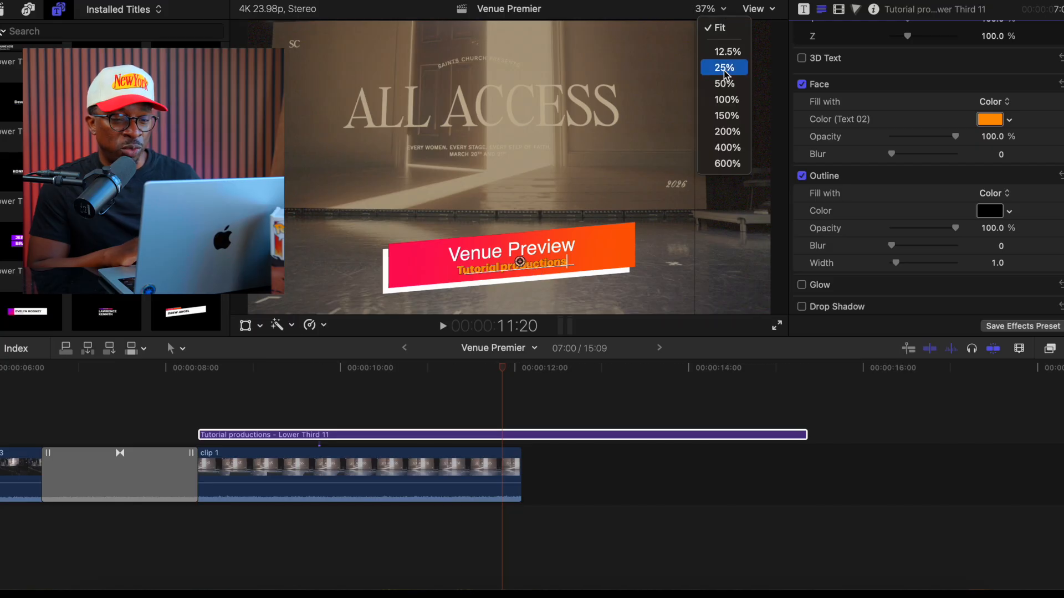
left_click(726, 100)
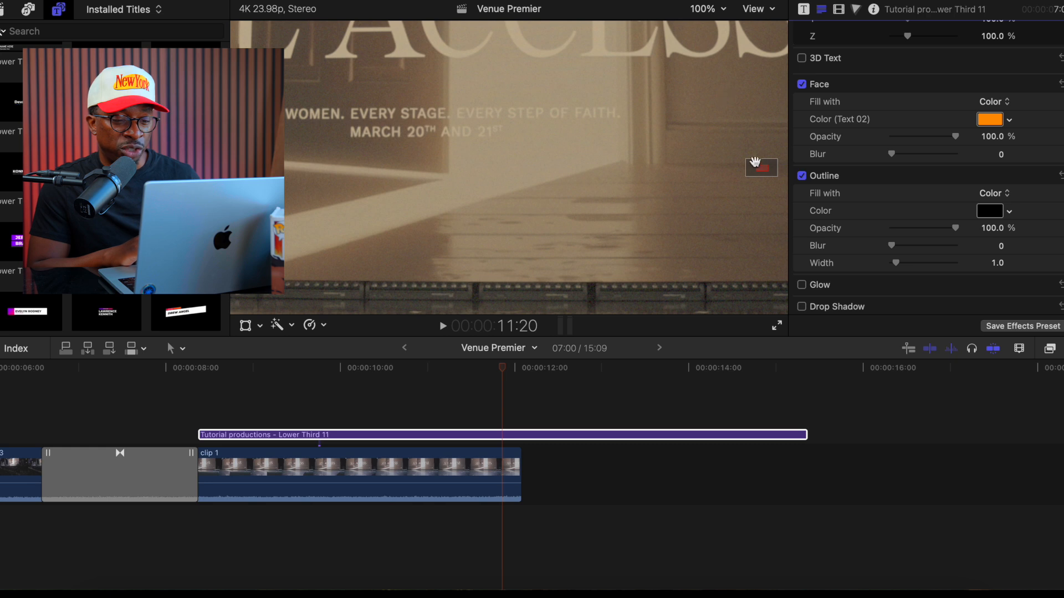
left_click_drag(762, 169, 762, 191)
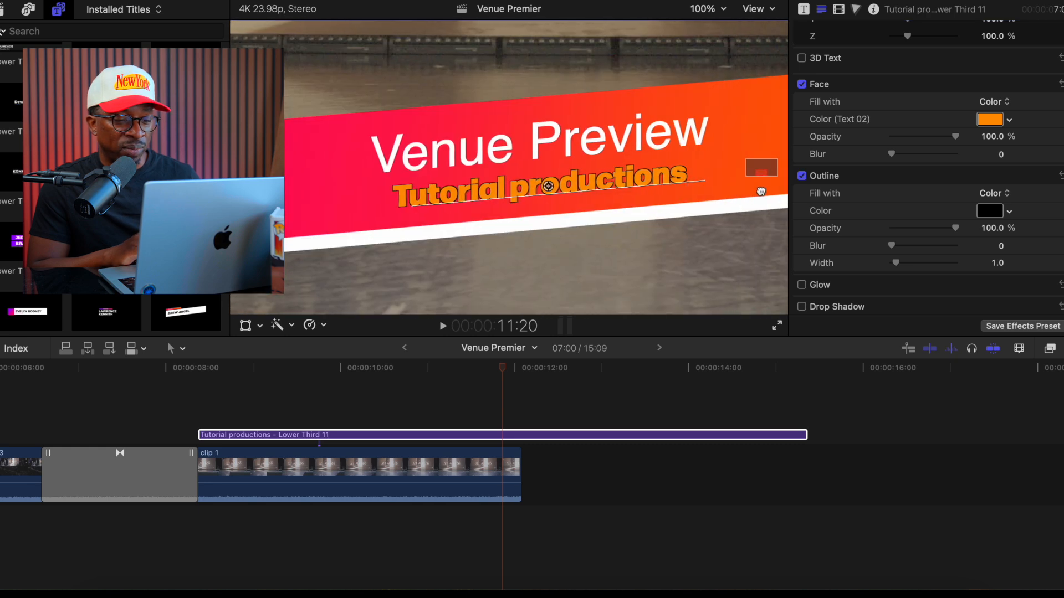
double_click(544, 179)
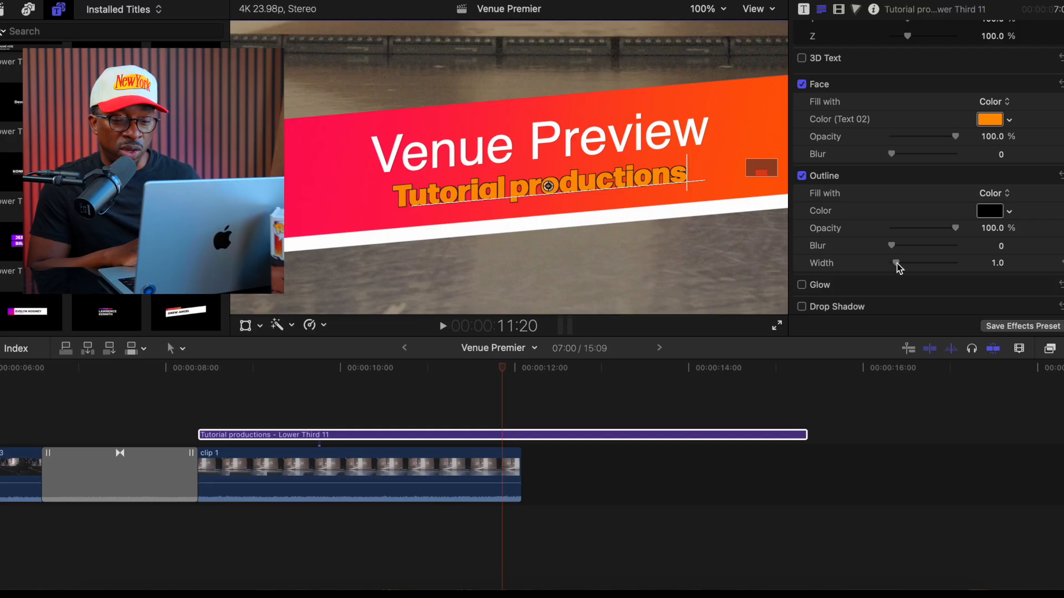
left_click_drag(899, 264, 905, 266)
left_click(998, 263)
type("4")
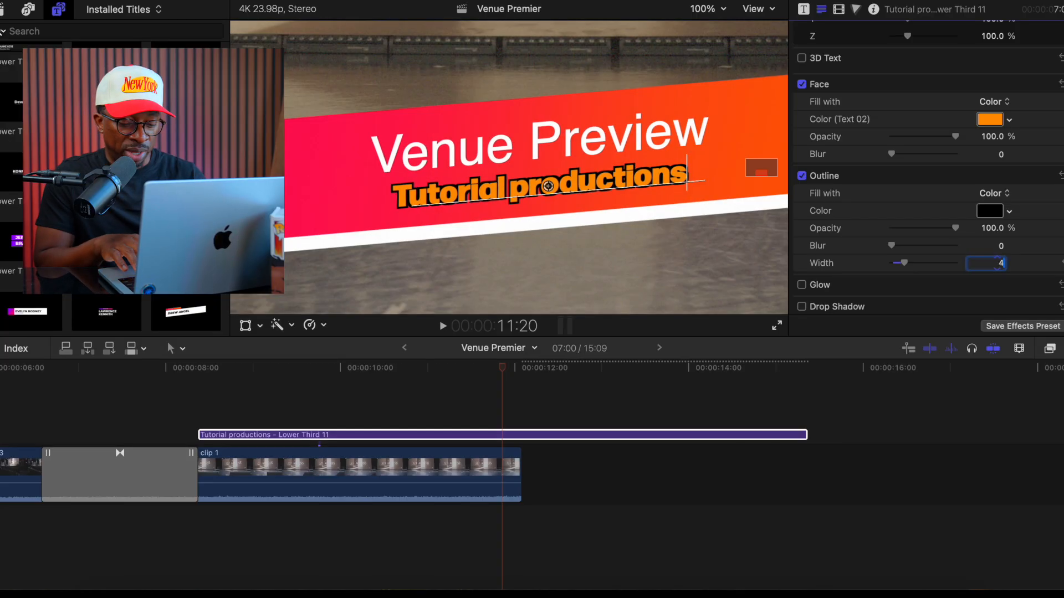
type(".5")
key("Return")
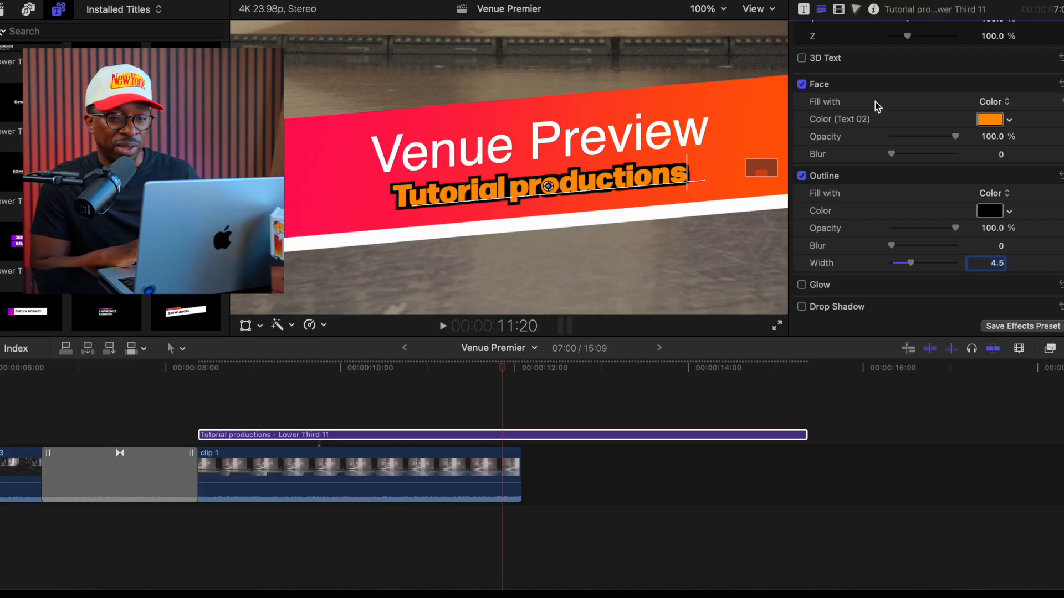
- Fit the whole frame in the viewer and play back the lower third from the start of its title clip
left_click(722, 10)
left_click(718, 26)
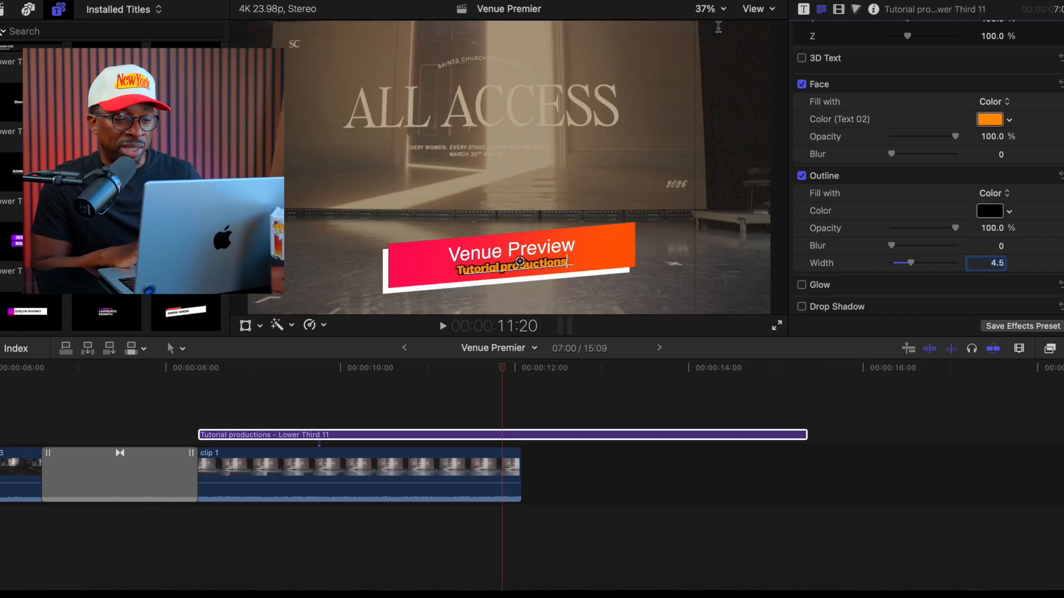
scroll(902, 178, "up", 15)
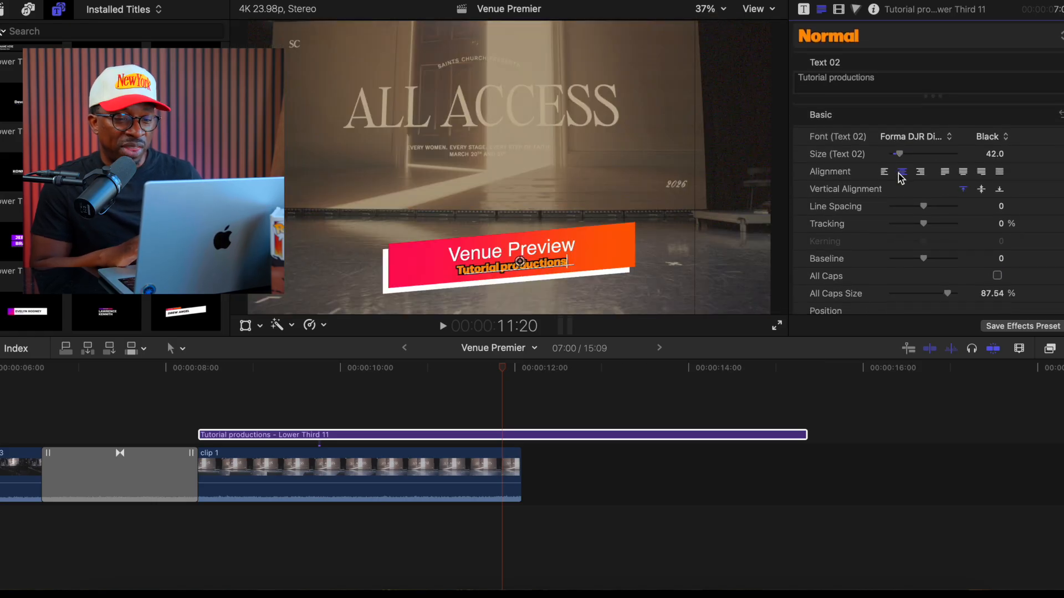
left_click(198, 390)
key("space")
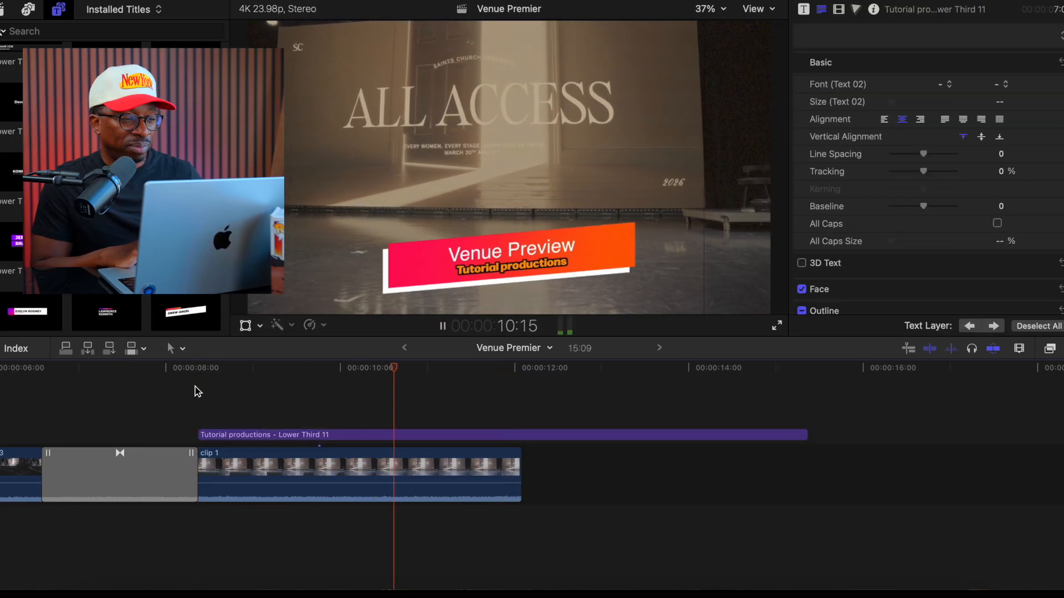
key("space")
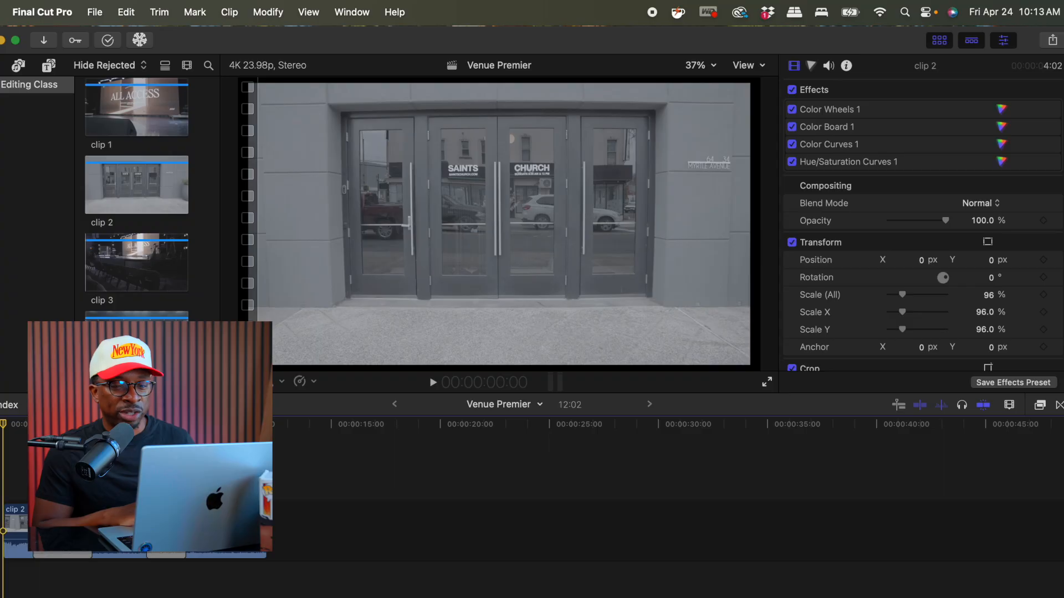
- Start an Apple Devices 4K export of the project and change the export title to "Venue Preview"
left_click(1053, 40)
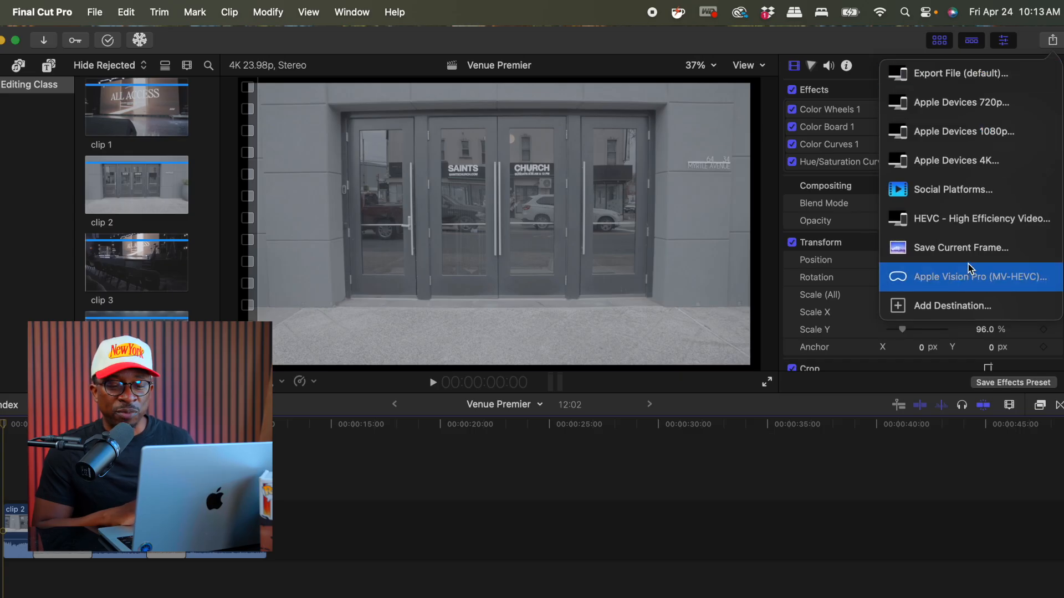
left_click(956, 167)
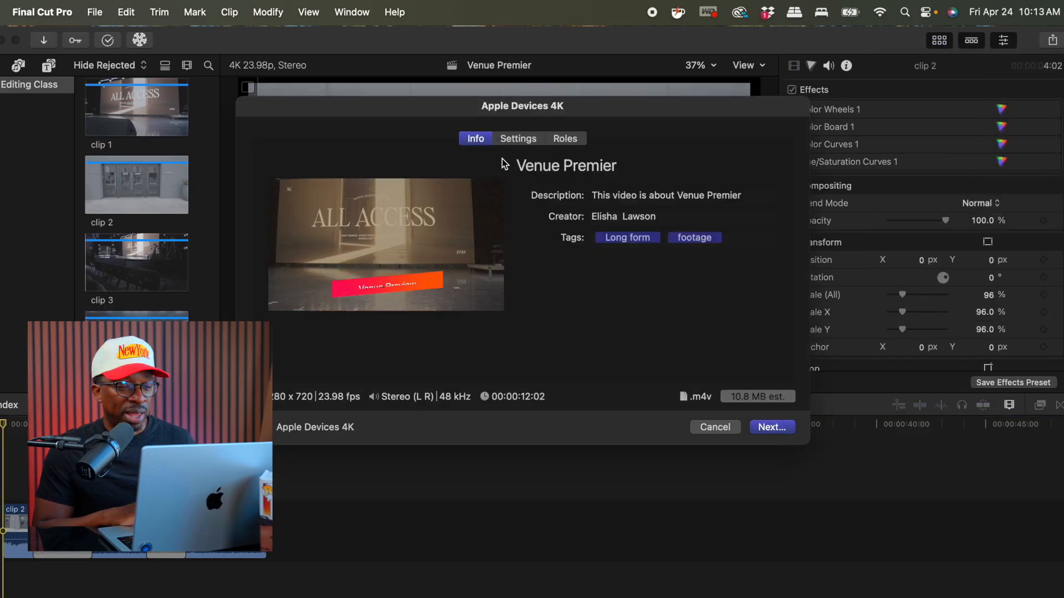
left_click(638, 167)
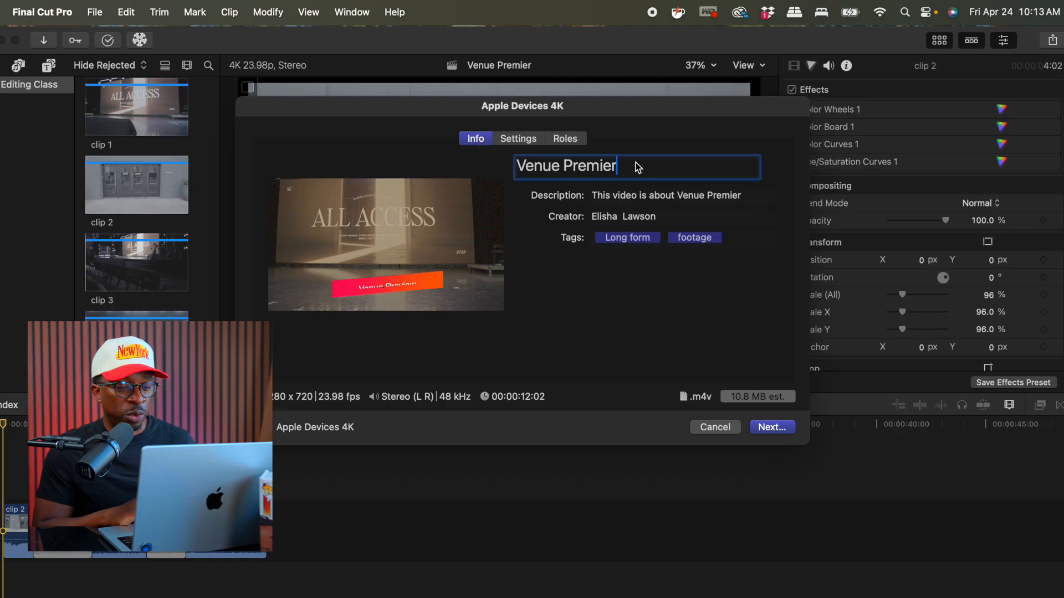
mouse_move(631, 171)
left_mouse_down()
mouse_move(527, 167)
mouse_move(631, 174)
left_mouse_up()
key("BackSpace")
key("BackSpace")
key("BackSpace")
key("BackSpace")
key("BackSpace")
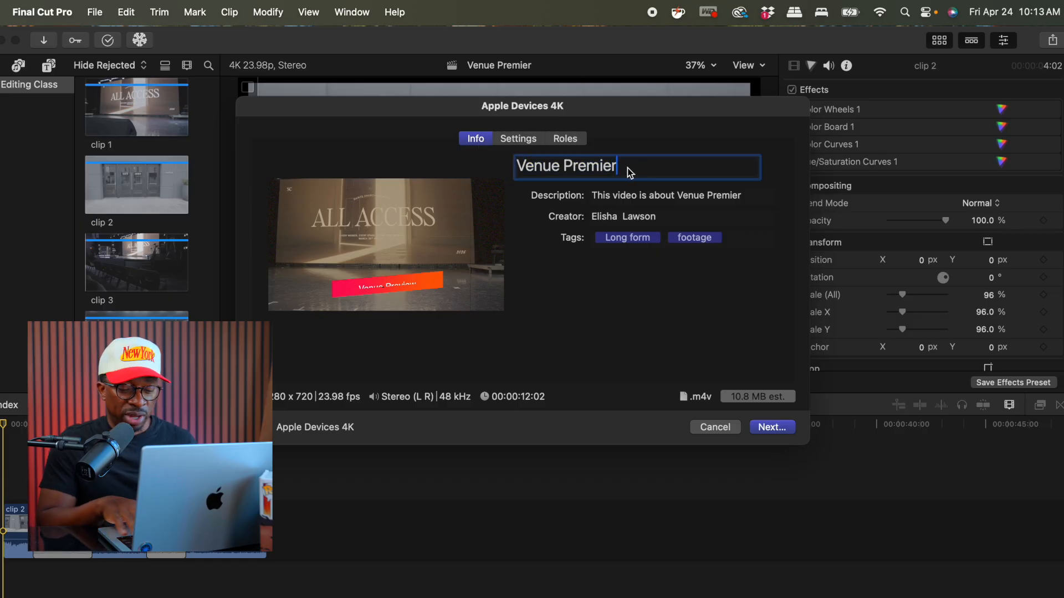
type("eview")
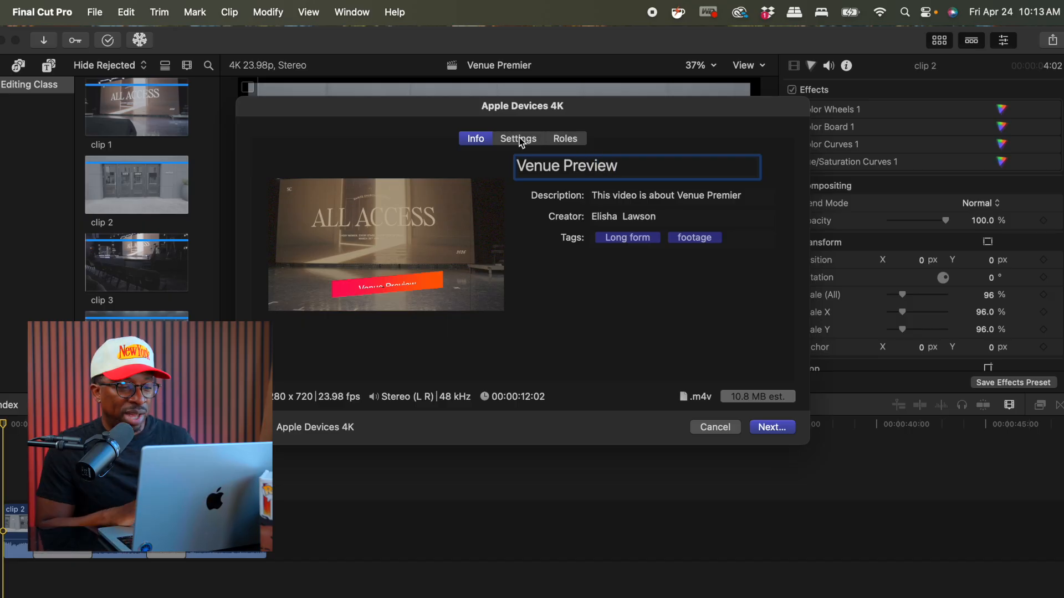
- Keep the Apple Devices format and H.264 Multi-pass (Better) codec in the export settings, and set the resolution to 3840 x 2160
left_click(520, 142)
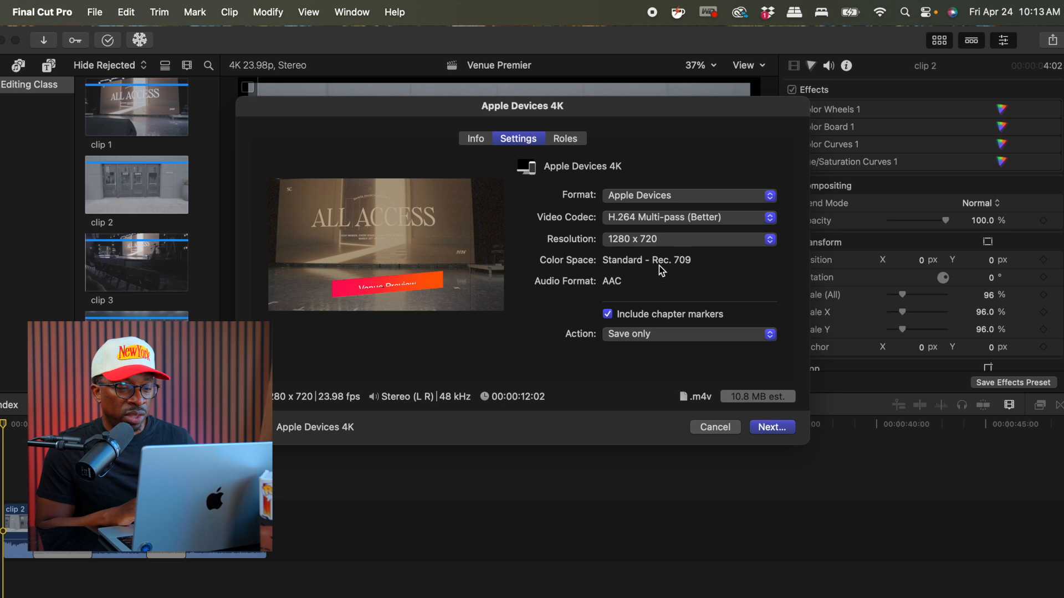
left_click(647, 197)
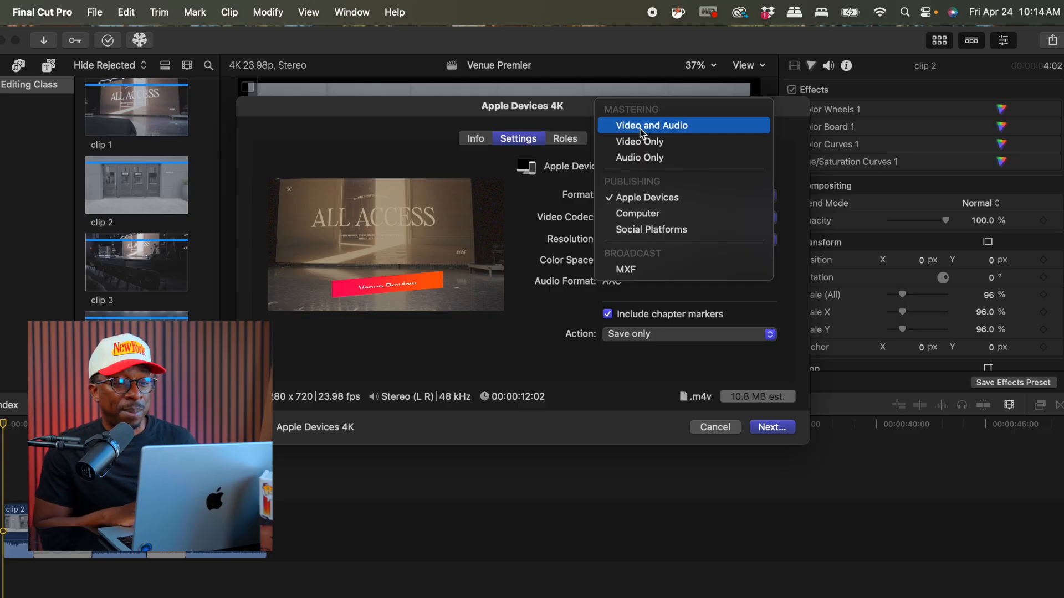
left_click(637, 200)
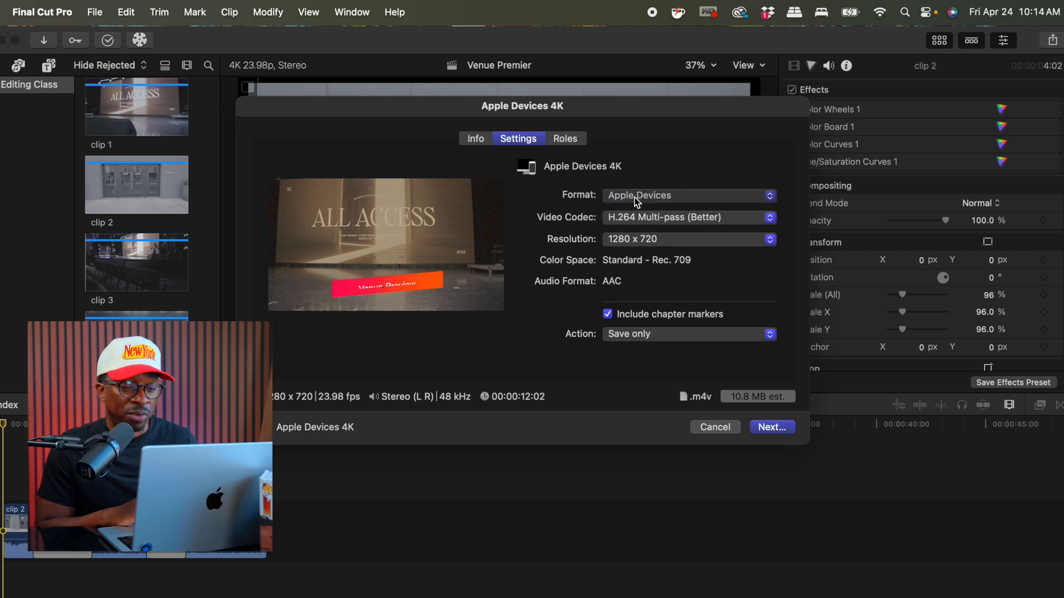
left_click(646, 220)
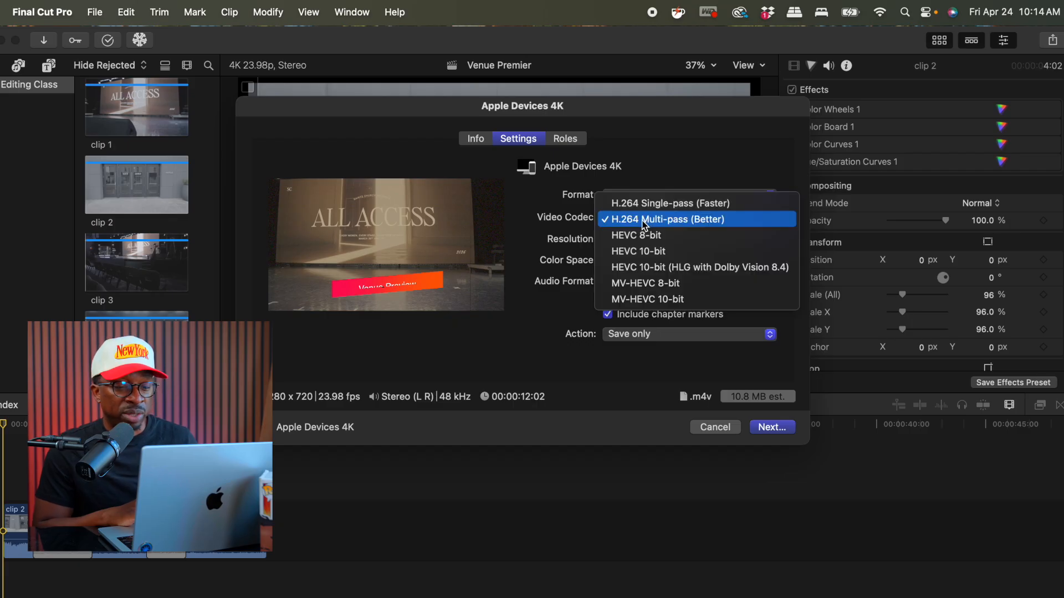
left_click(643, 222)
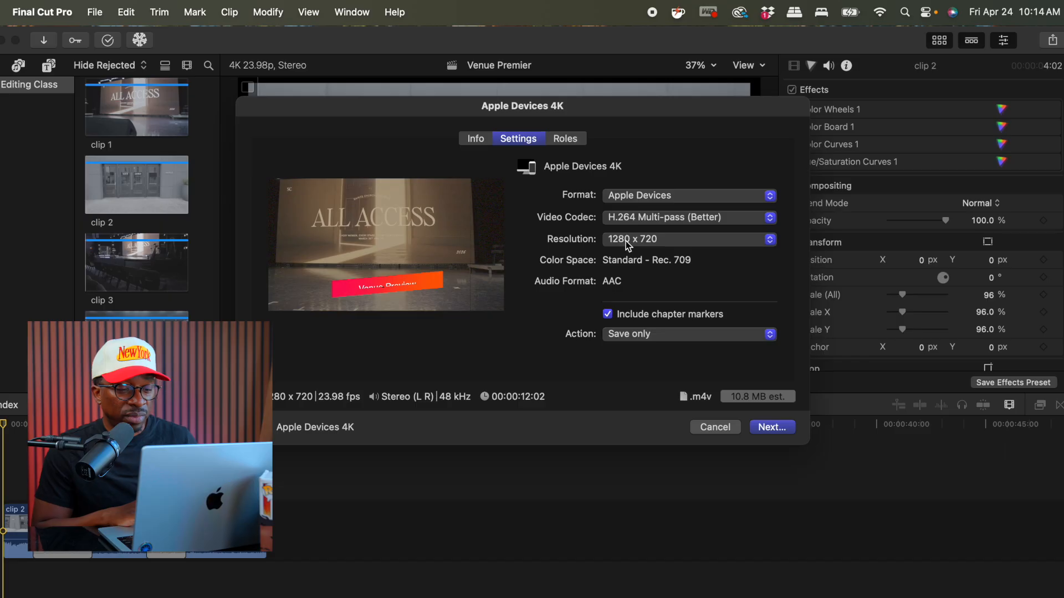
left_click(633, 243)
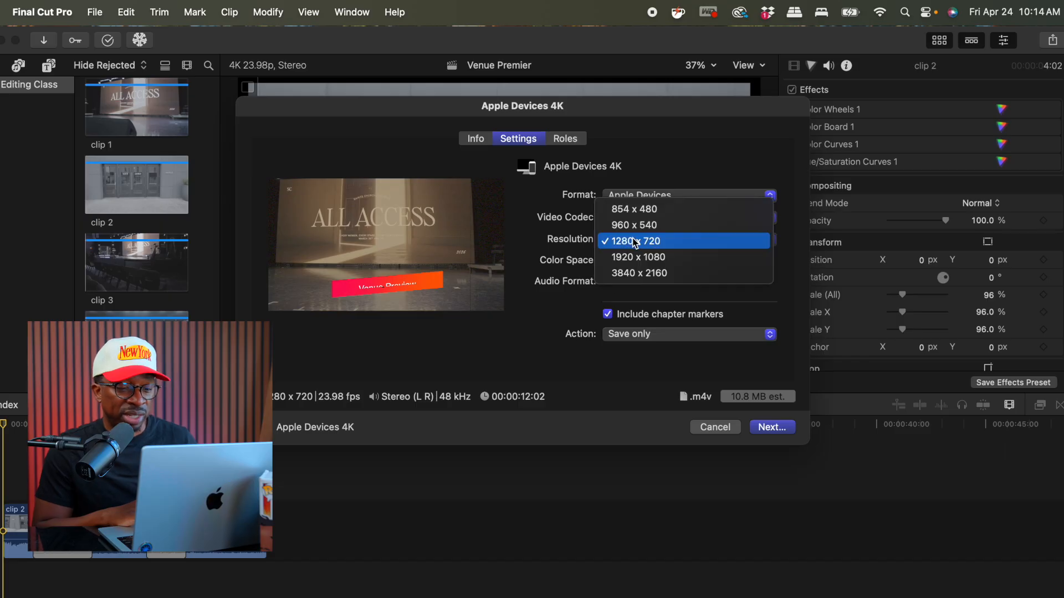
left_click(634, 273)
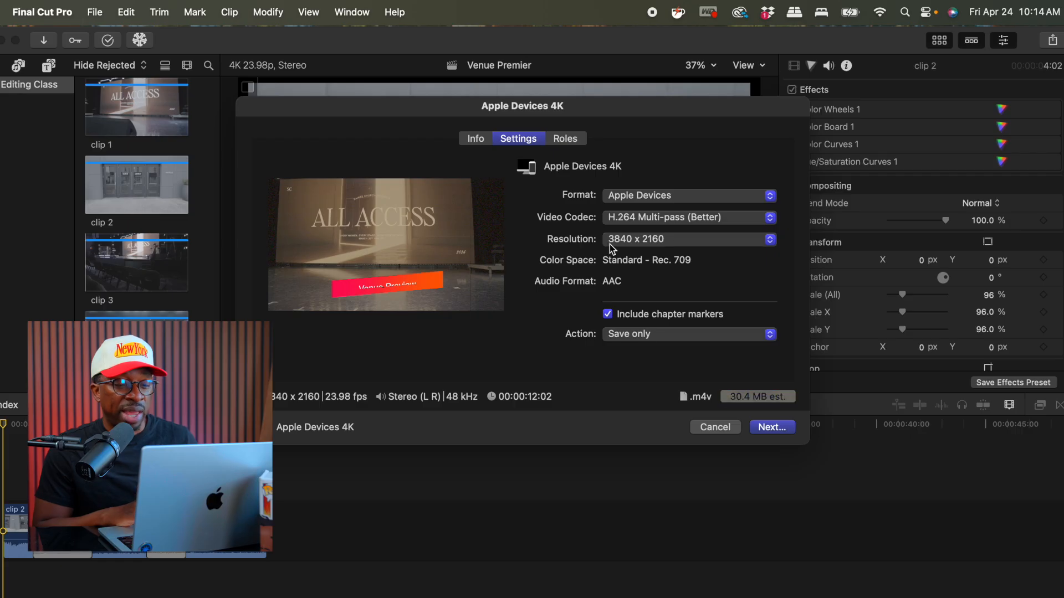
- Return to the export info and save the export as "Venue Preview" in the Editing video folder
left_click(474, 138)
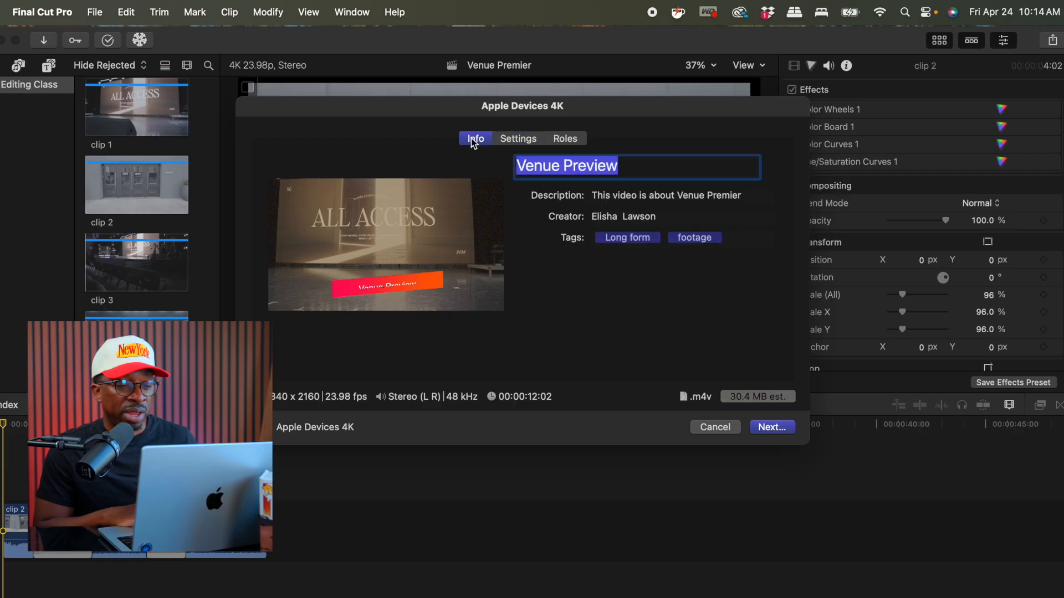
left_click(778, 428)
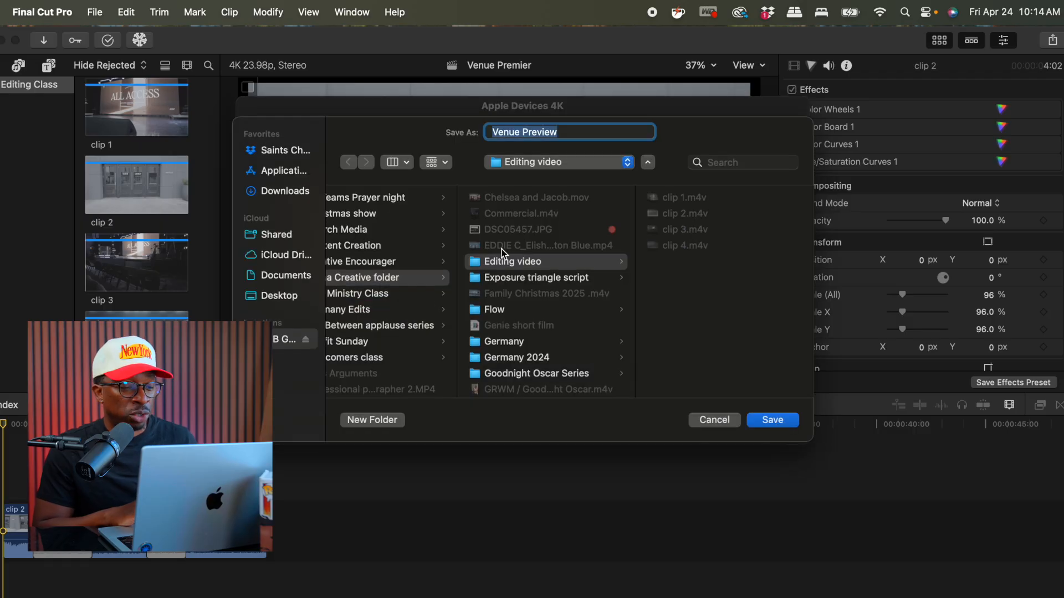
scroll(430, 299, "right", 2)
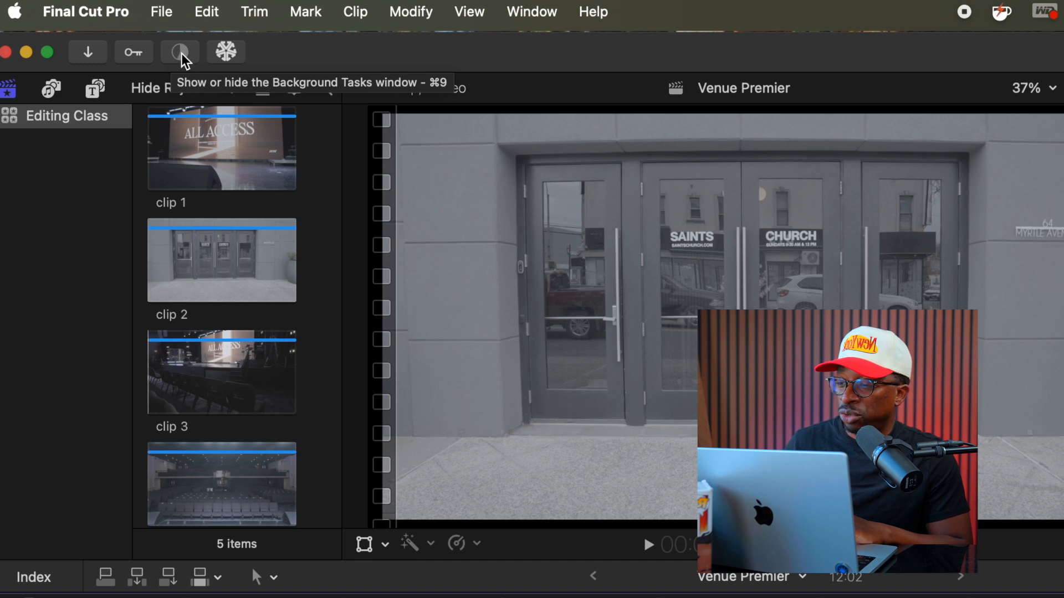
- Check the detailed sharing progress in Background Tasks, and preview the exported Venue Preview.m4v in Finder
left_click(180, 53)
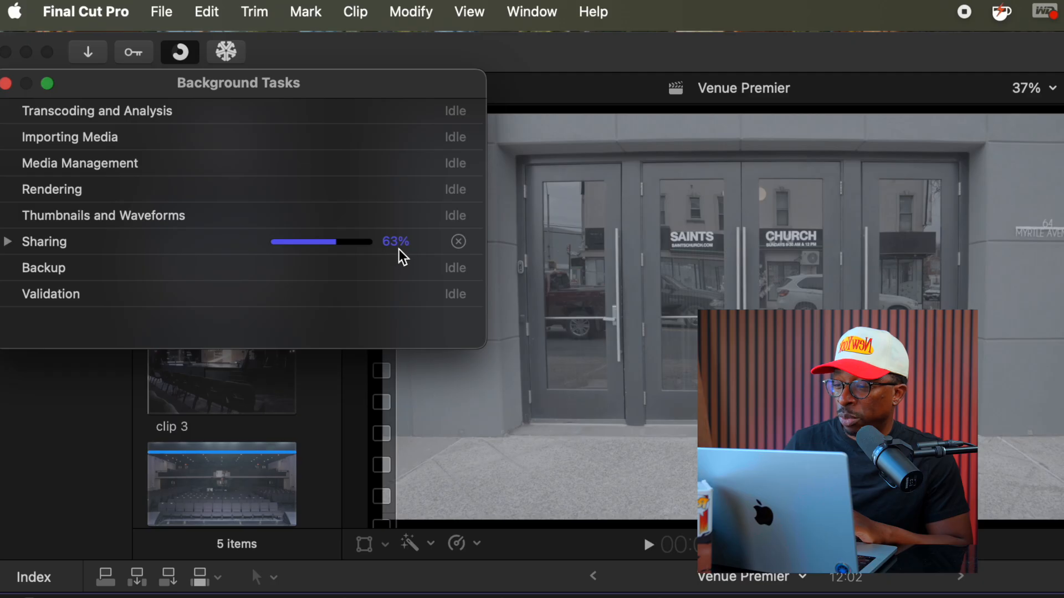
left_click(8, 242)
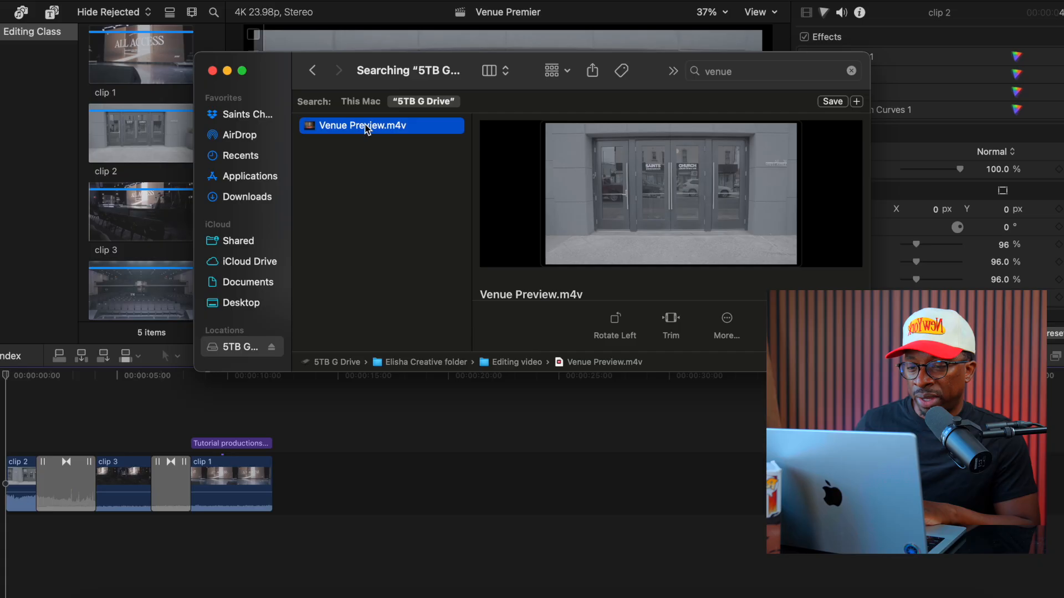
key("space")
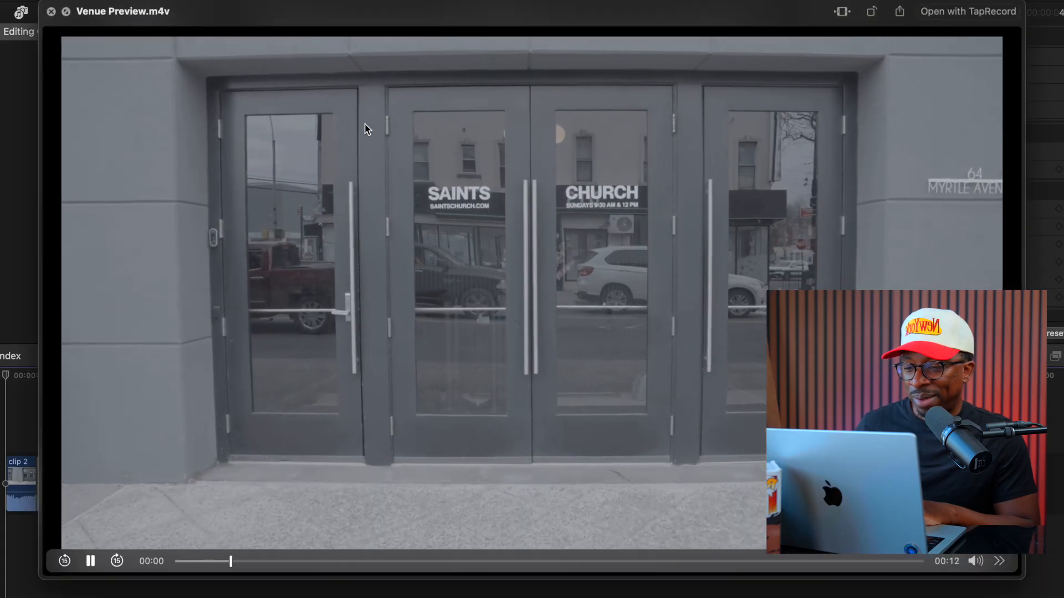